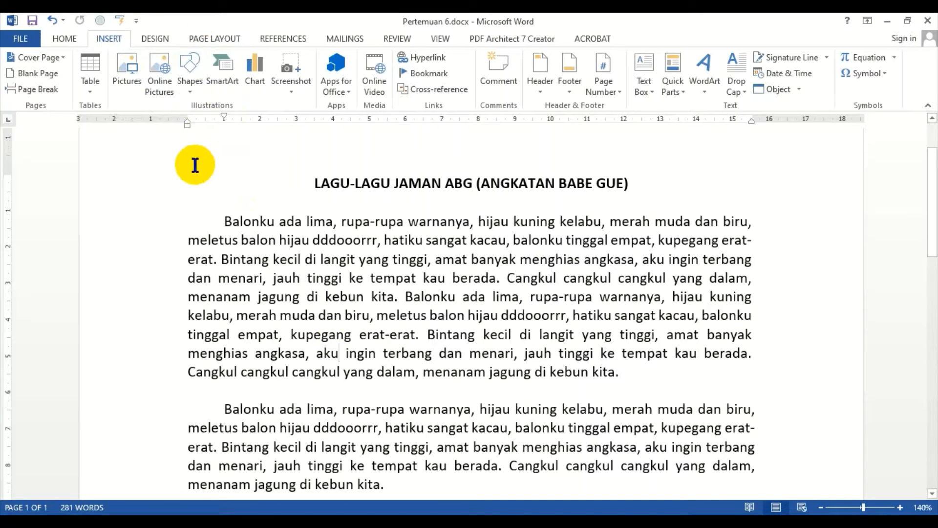
Step: Search online pictures on Bing for "logo kereta api" and insert the selected Kereta Api logo into the document
left_click(161, 81)
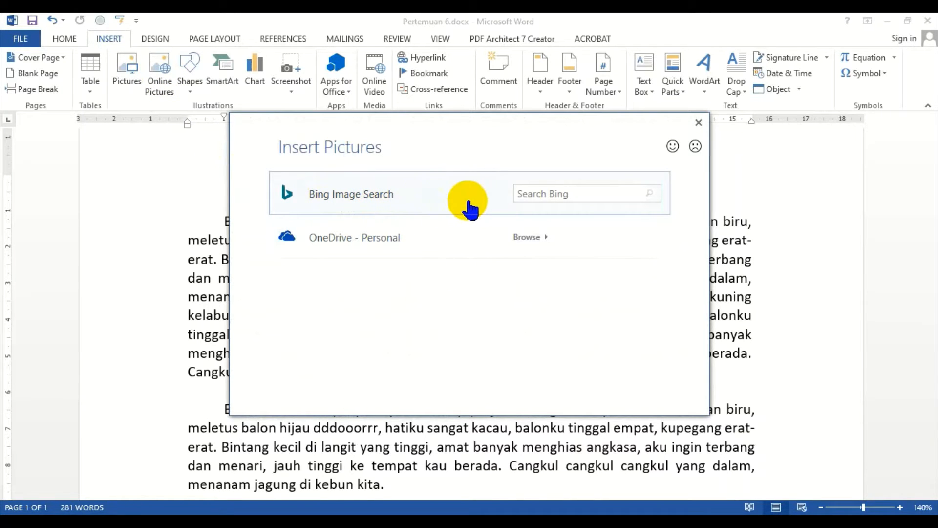
left_click(530, 194)
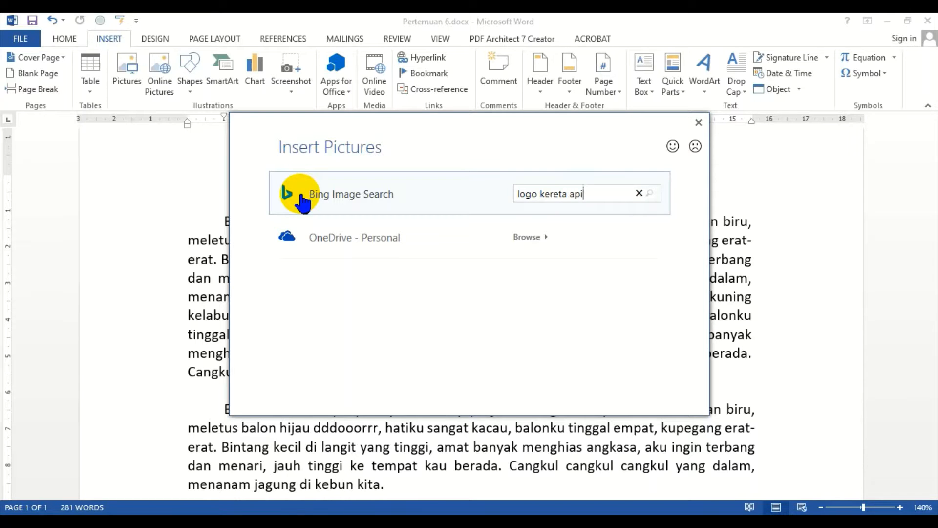
key("Return")
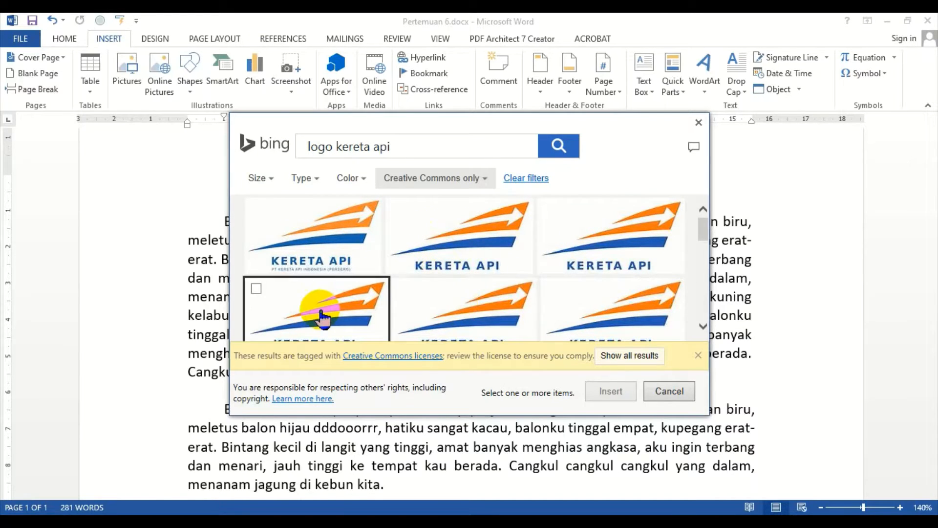
scroll(313, 318, "down", 2)
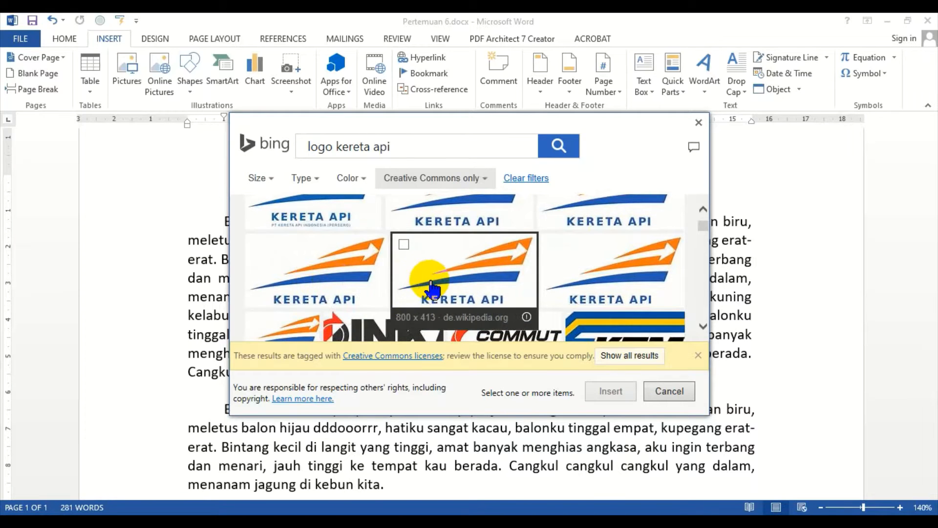
scroll(554, 264, "up", 2)
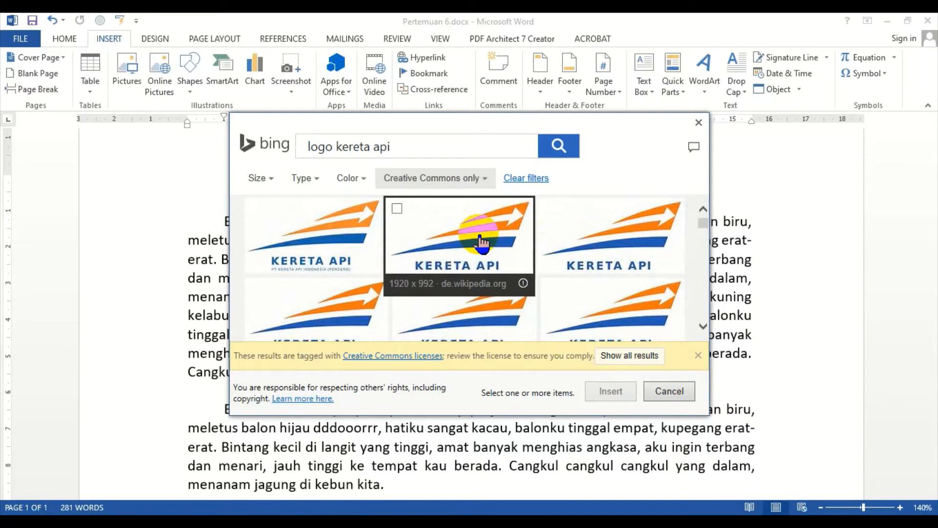
left_click(395, 209)
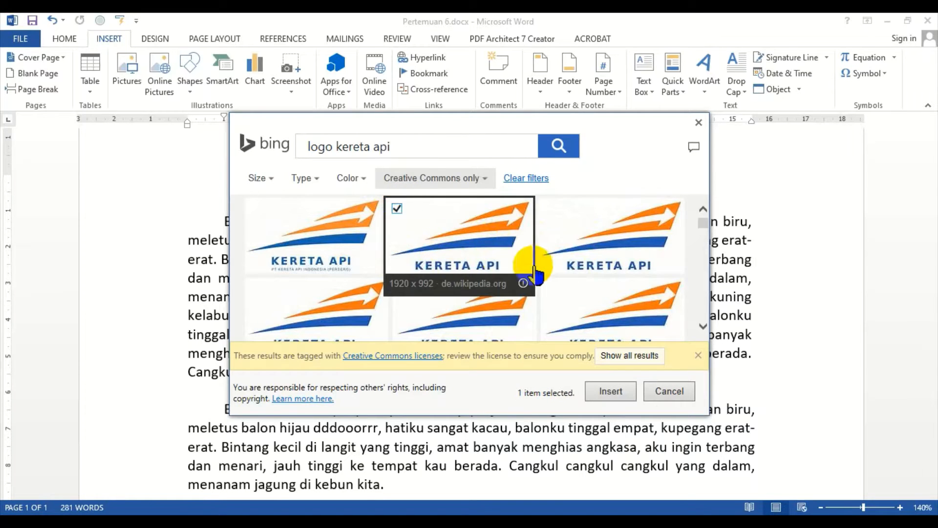
left_click(611, 391)
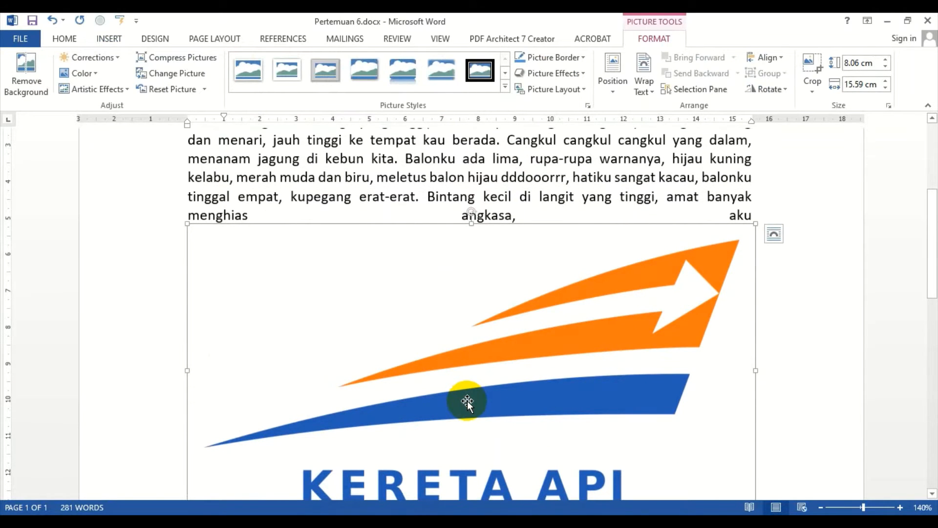
Step: Place the cursor in the paragraph below the logo and open the dialog for inserting a picture from file
scroll(489, 395, "down", 3)
scroll(501, 382, "up", 2)
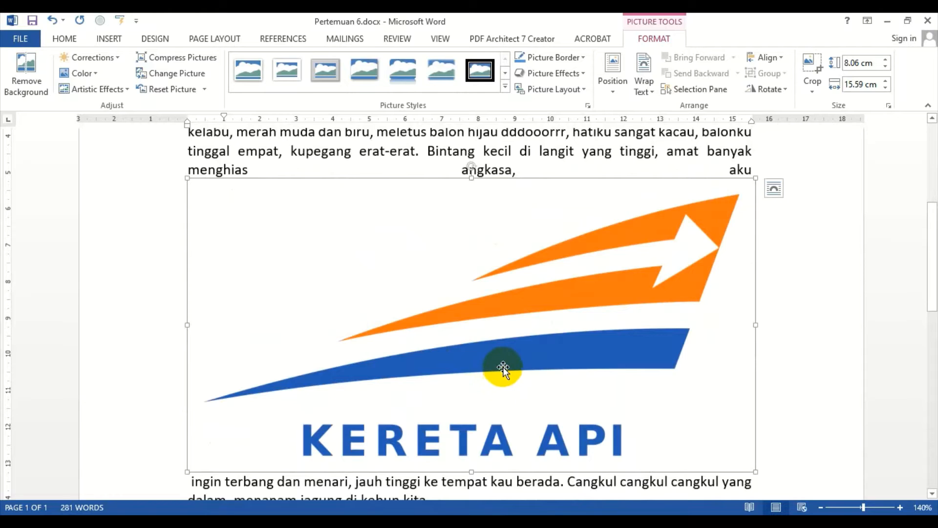
scroll(501, 364, "up", 3)
left_click(378, 295)
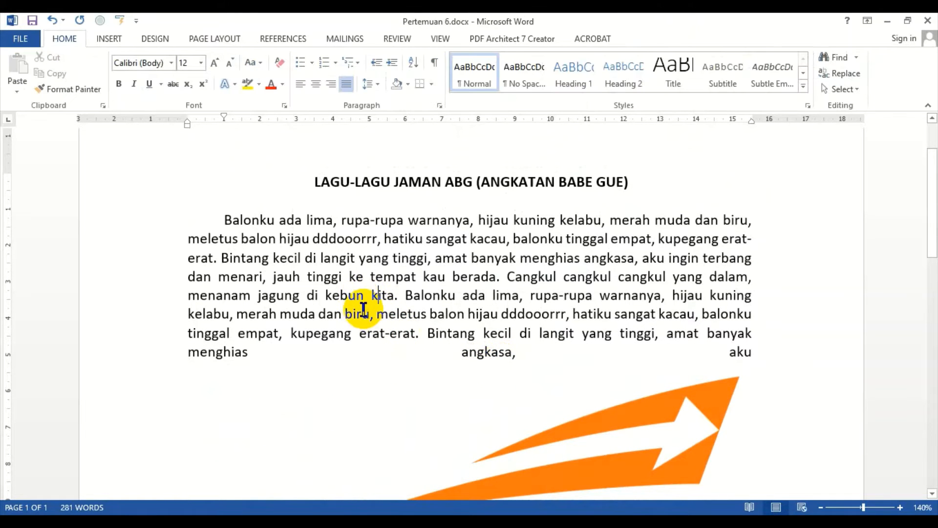
scroll(364, 309, "down", 8)
left_click(332, 317)
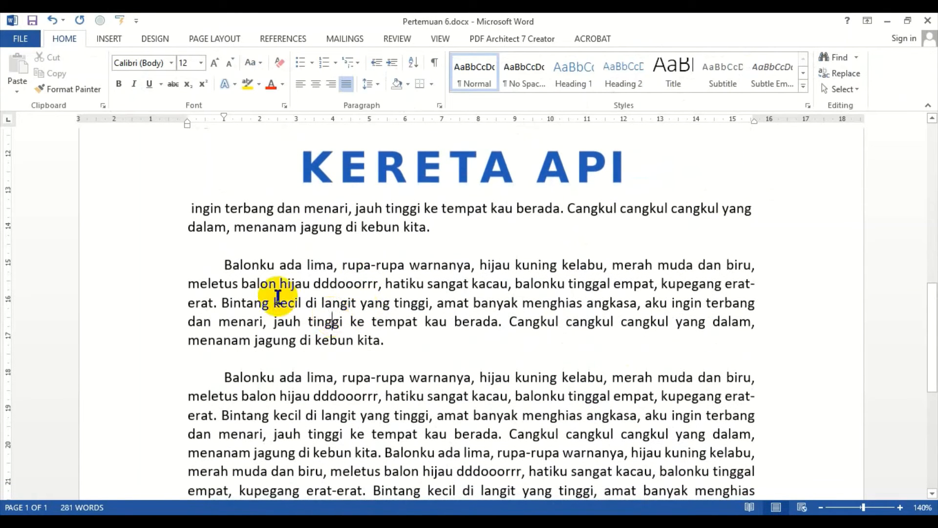
left_click(113, 38)
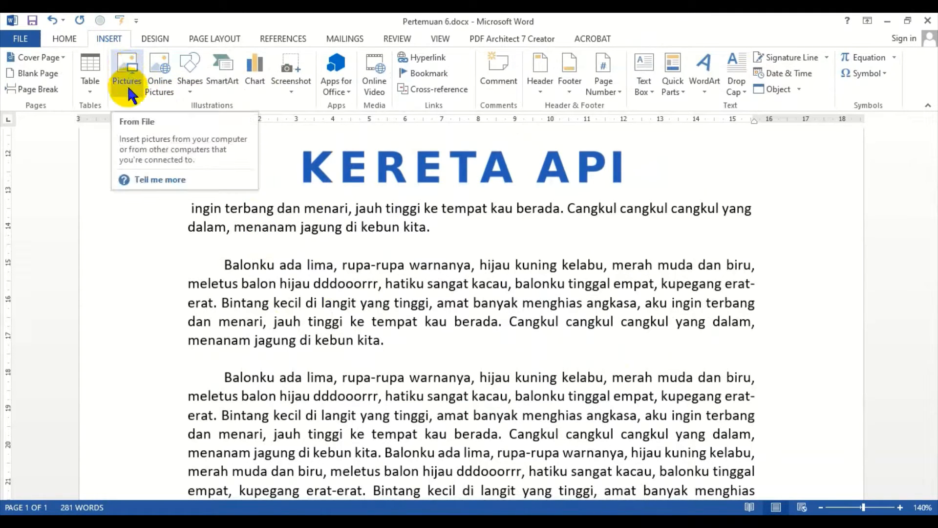
left_click(130, 66)
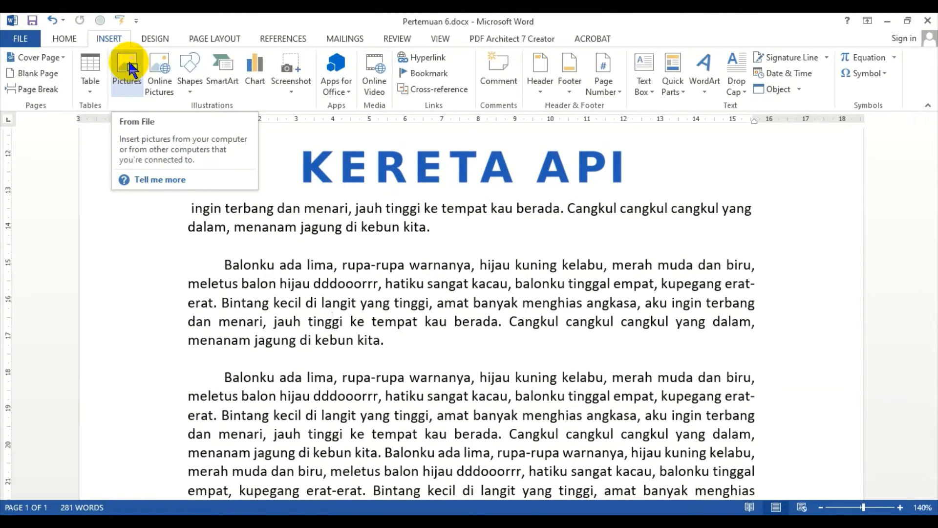
left_click(130, 68)
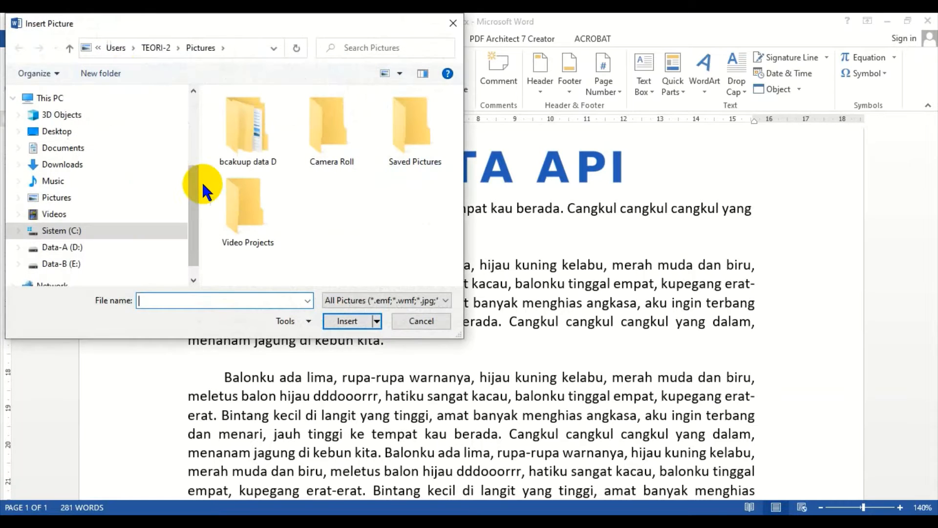
scroll(191, 239, "down", 1)
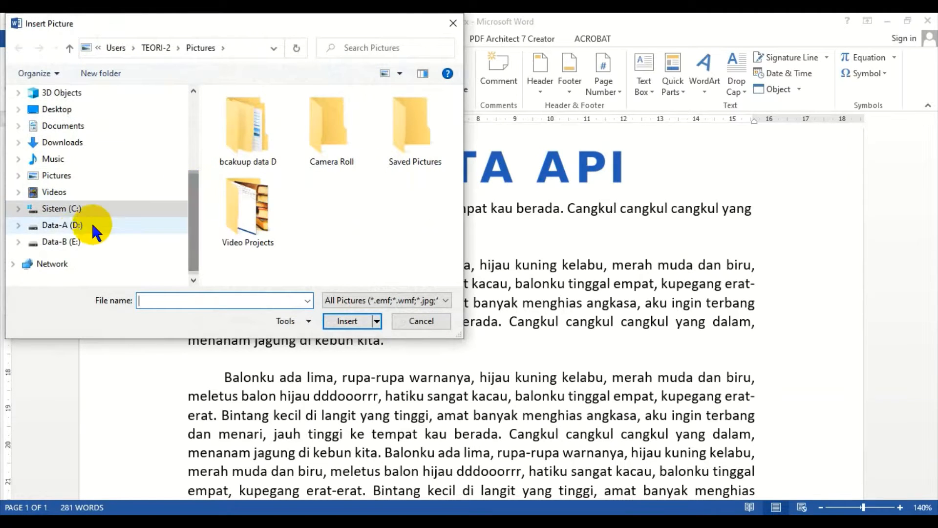
left_click(92, 226)
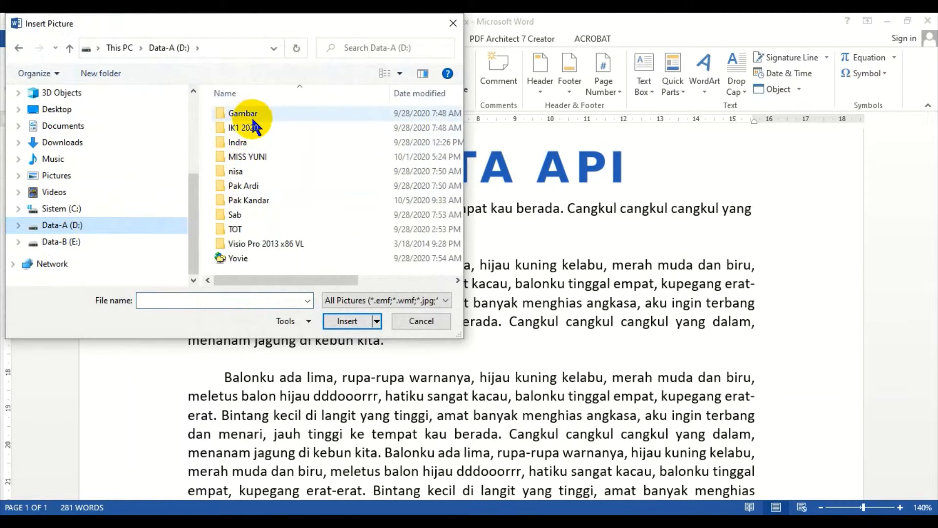
double_click(252, 200)
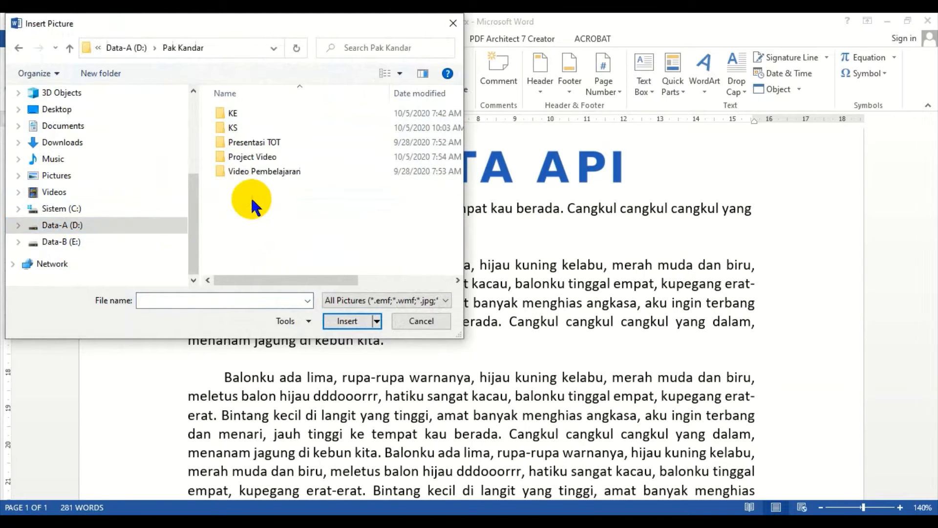
double_click(228, 112)
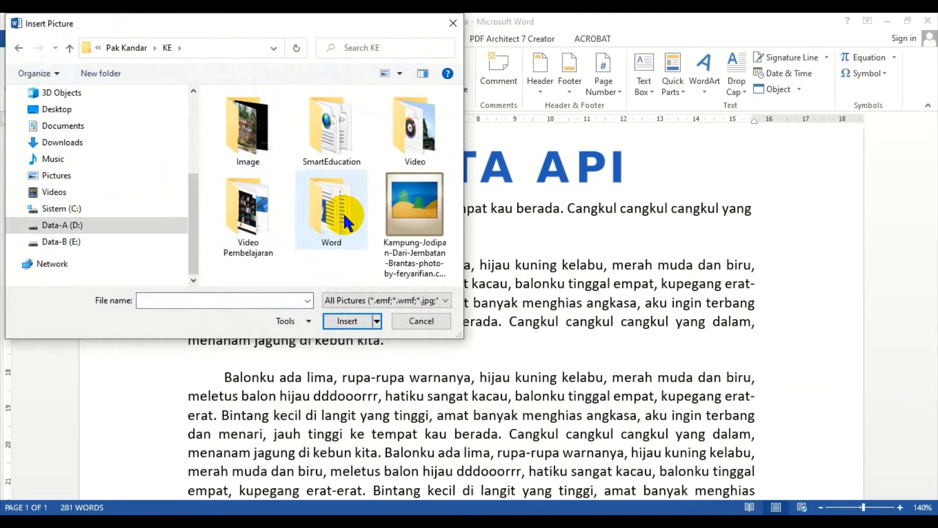
double_click(246, 129)
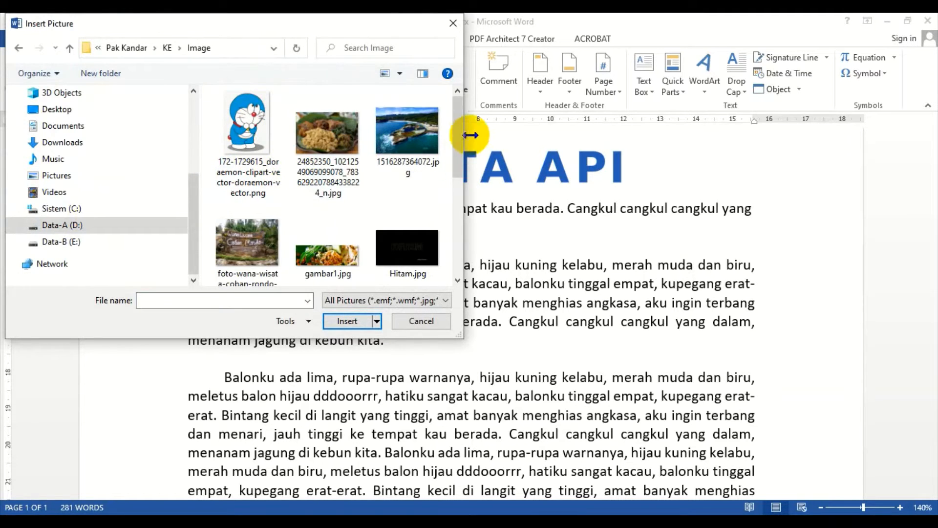
left_click_drag(460, 130, 453, 66)
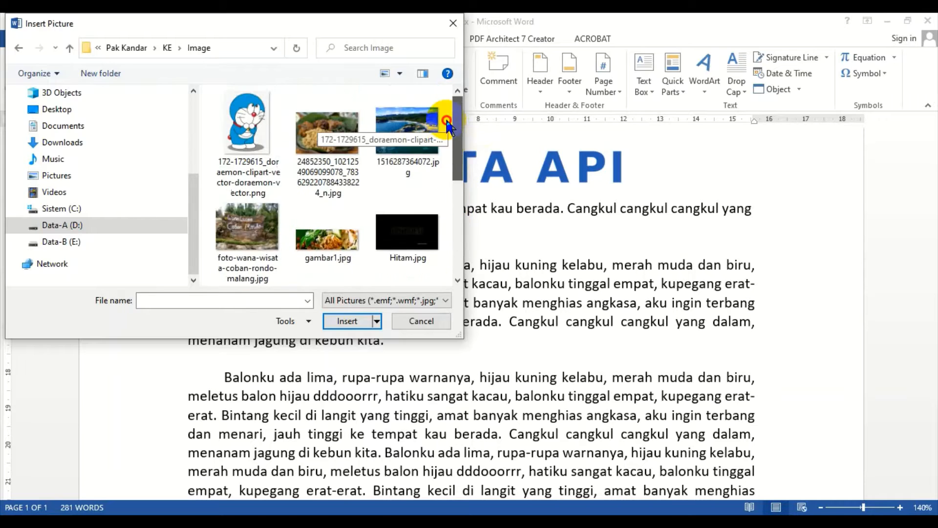
left_click(245, 110)
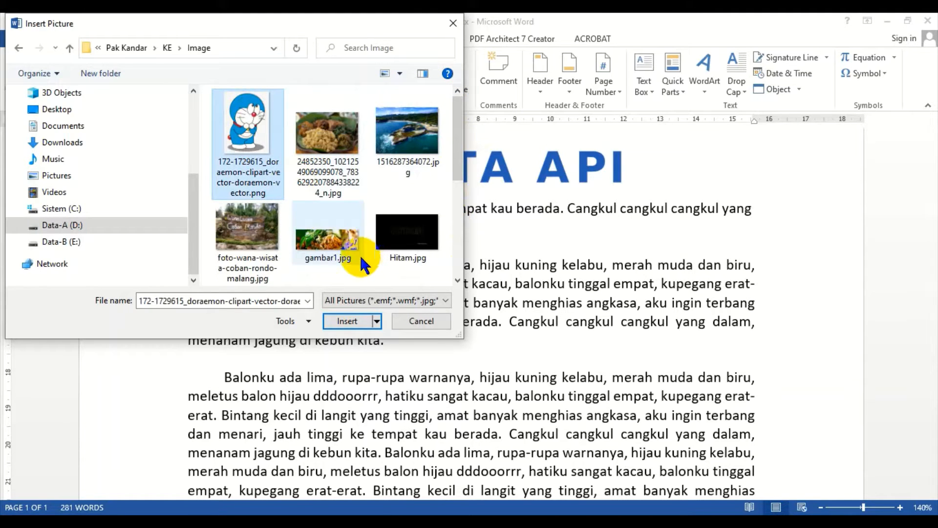
left_click(361, 325)
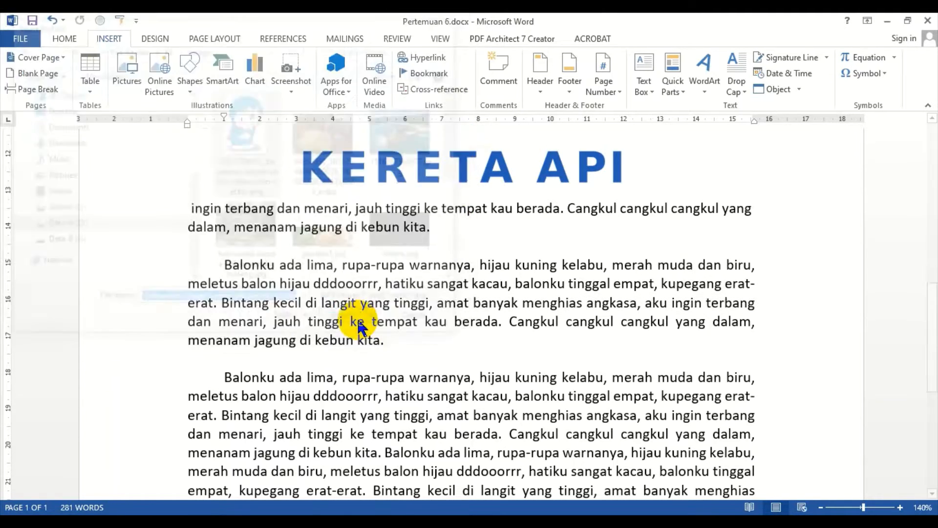
Step: Scroll through the document to review the placement of the logo and the Doraemon picture
scroll(498, 276, "down", 5)
scroll(497, 276, "down", 3)
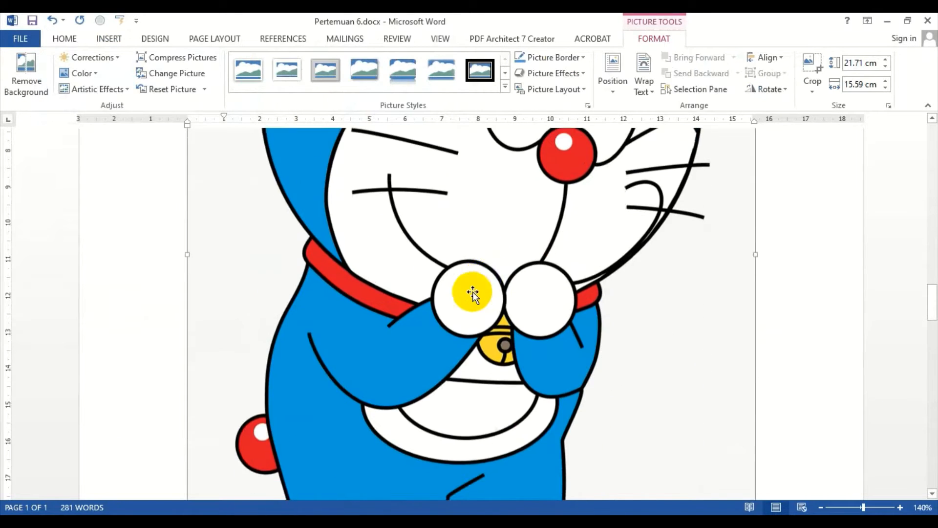
scroll(477, 293, "up", 10)
scroll(458, 292, "up", 3)
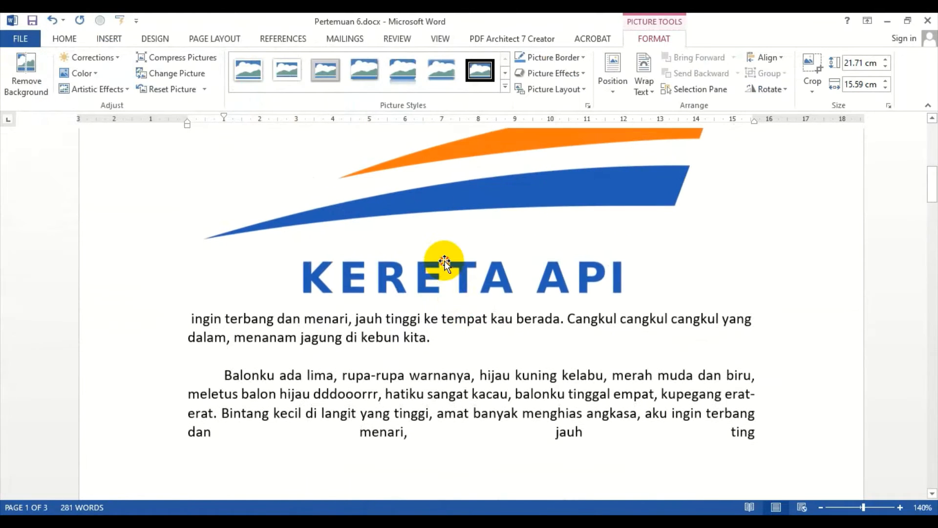
left_click(353, 295)
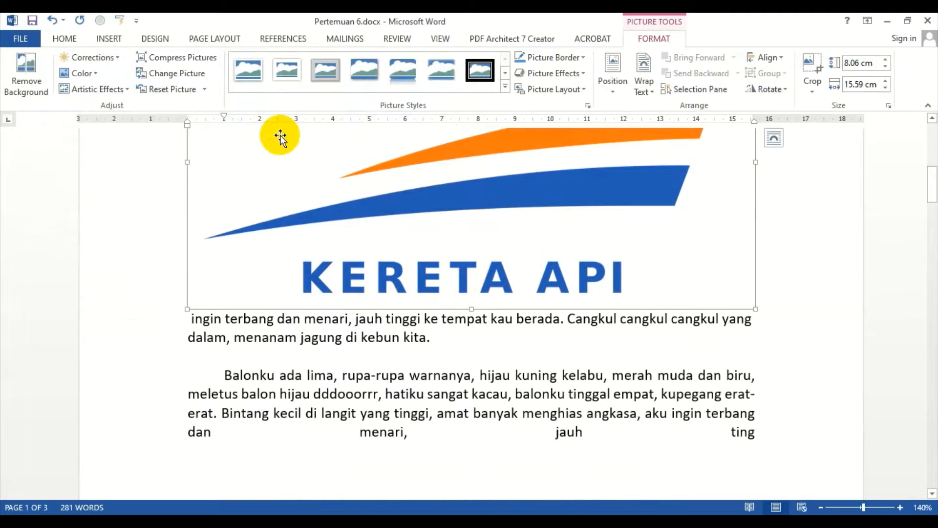
left_click(113, 39)
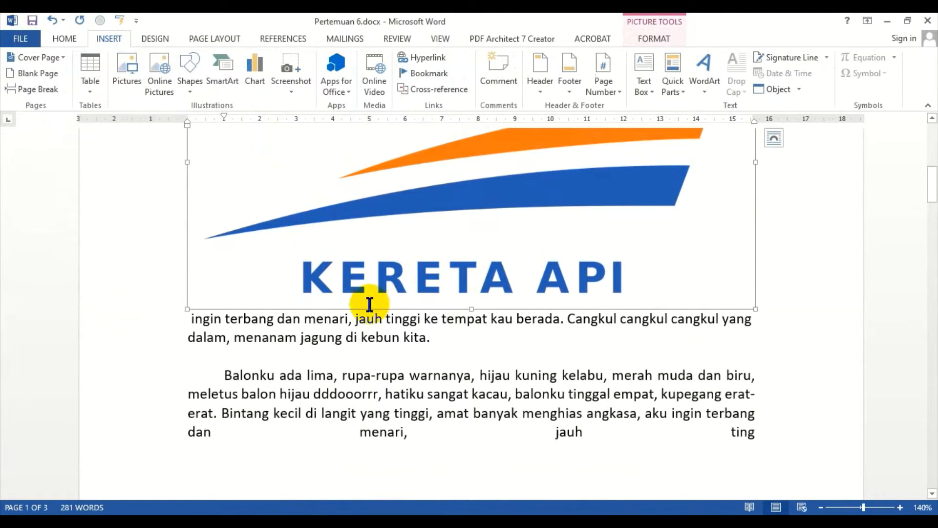
left_click(520, 367)
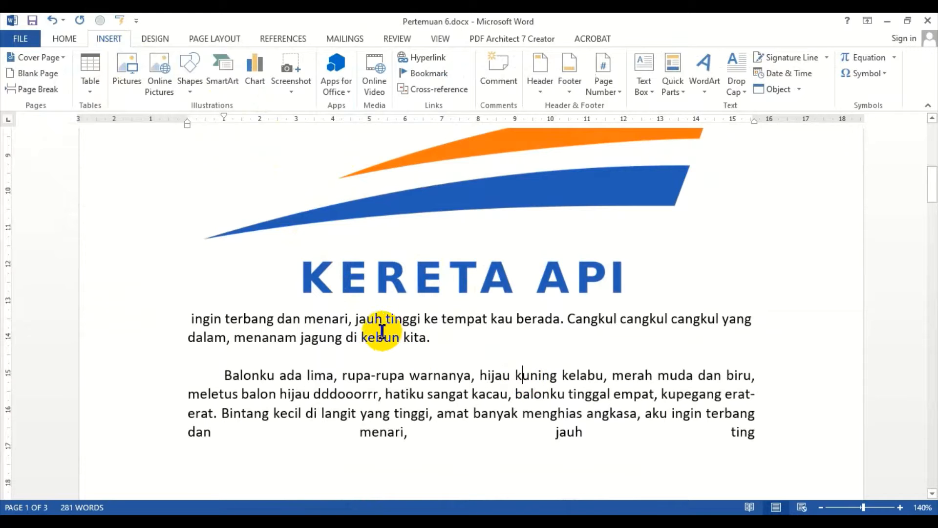
scroll(296, 324, "down", 4)
scroll(295, 324, "down", 5)
scroll(287, 324, "up", 8)
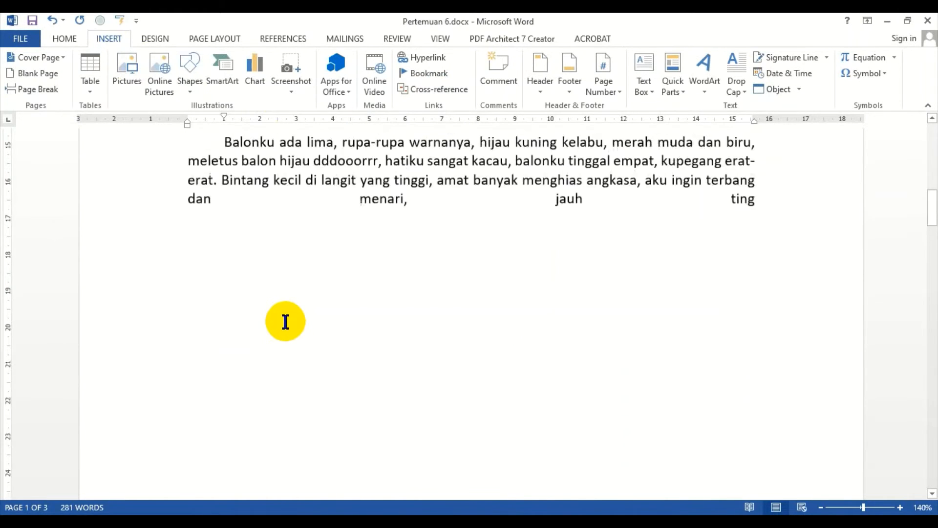
scroll(284, 319, "down", 3)
left_click(441, 347)
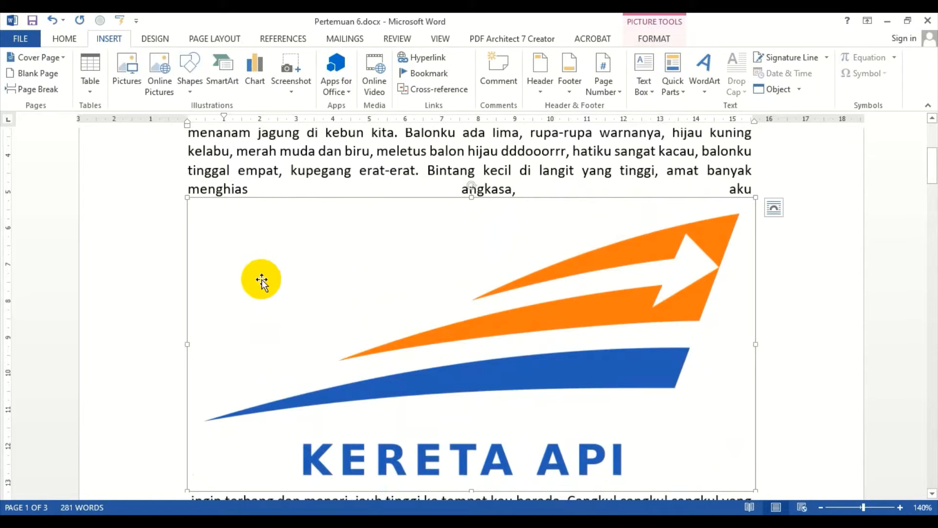
scroll(300, 308, "down", 15)
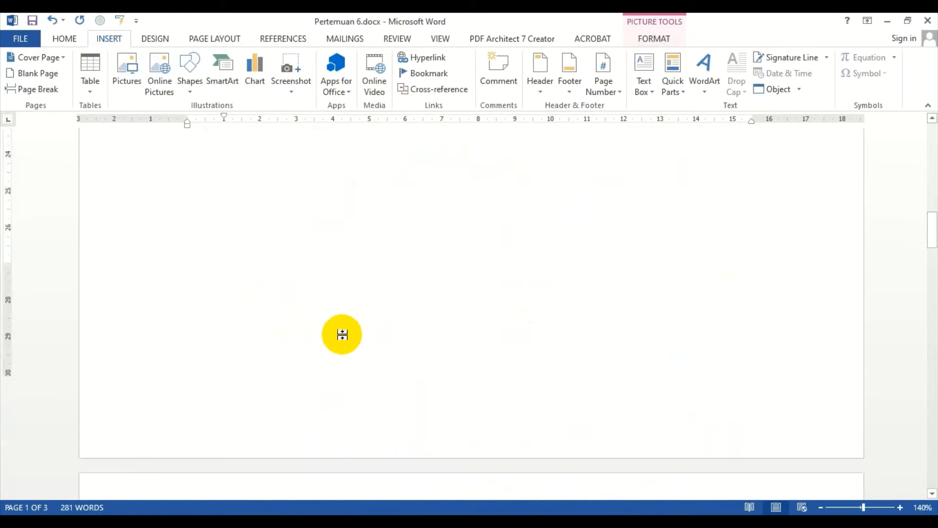
left_click(403, 335)
scroll(402, 335, "down", 3)
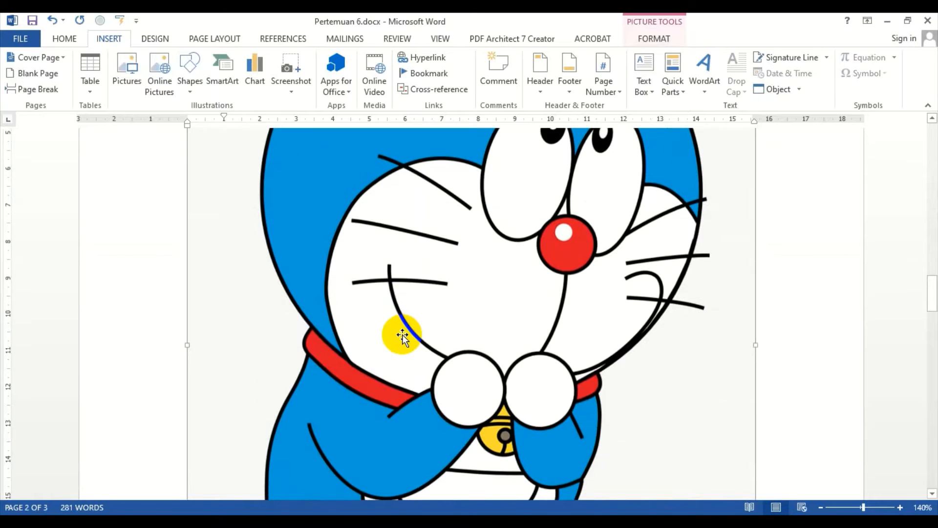
scroll(399, 330, "up", 2)
scroll(399, 329, "up", 1)
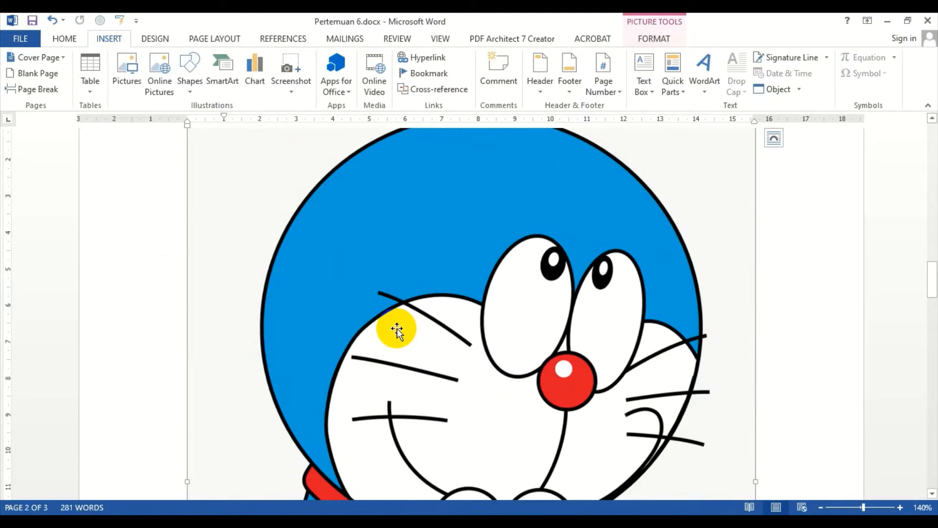
scroll(393, 332, "up", 8)
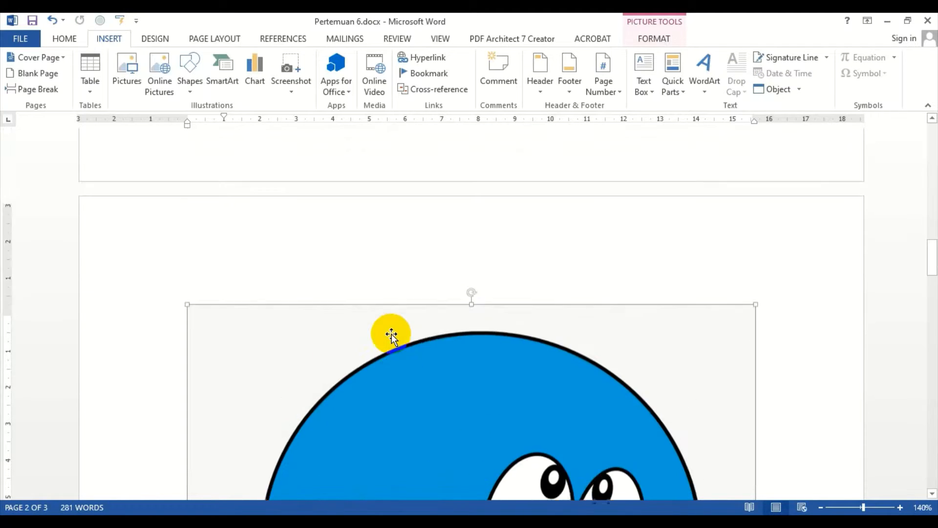
scroll(391, 334, "up", 10)
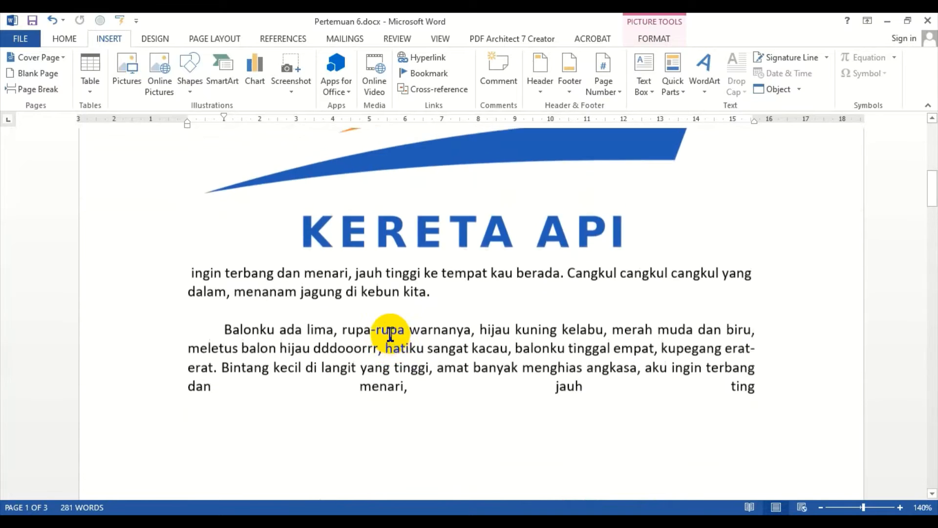
left_click(416, 315)
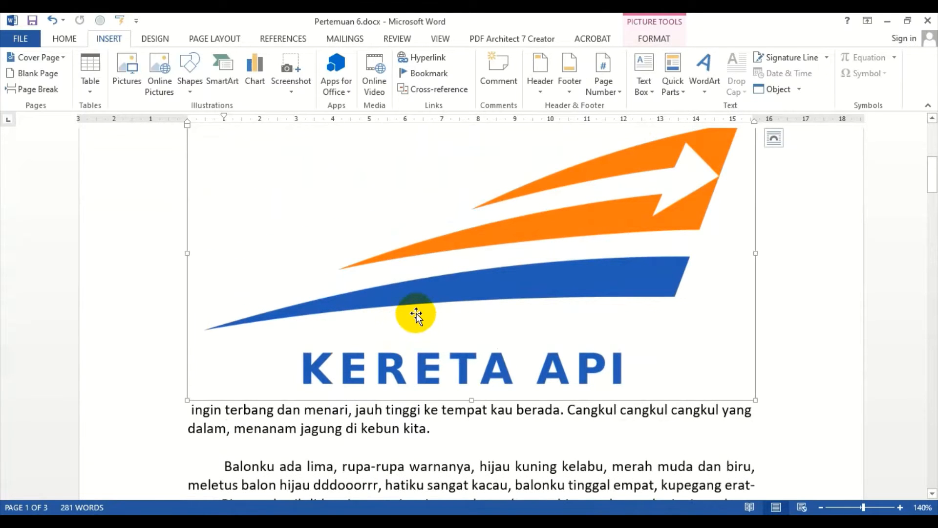
scroll(417, 313, "up", 3)
scroll(413, 305, "up", 3)
left_click(373, 320)
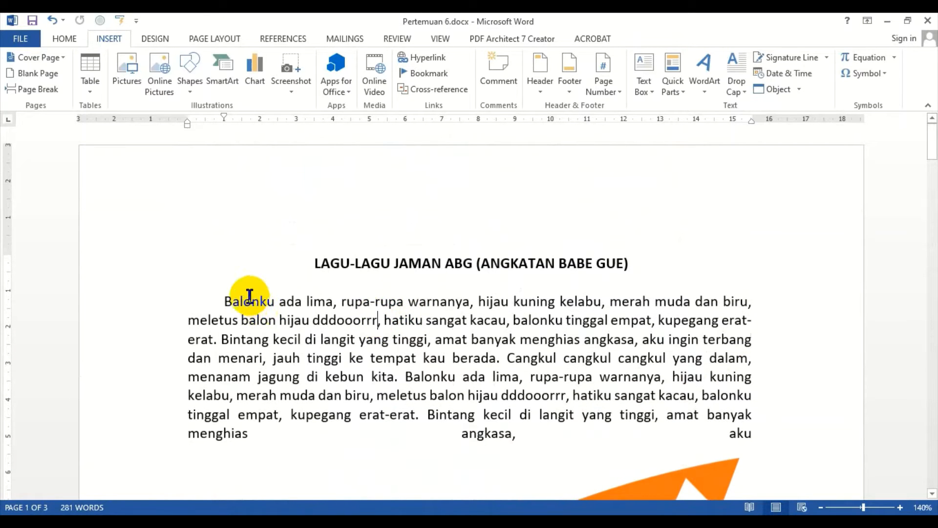
Step: Review the opening paragraph and the inserted Kereta Api logo, selecting the logo
left_click_drag(234, 301, 285, 299)
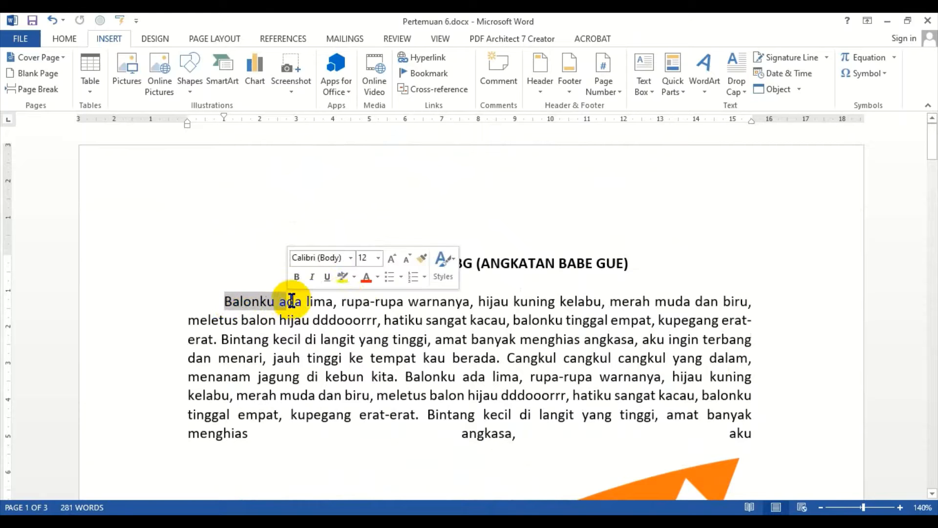
scroll(360, 304, "down", 5)
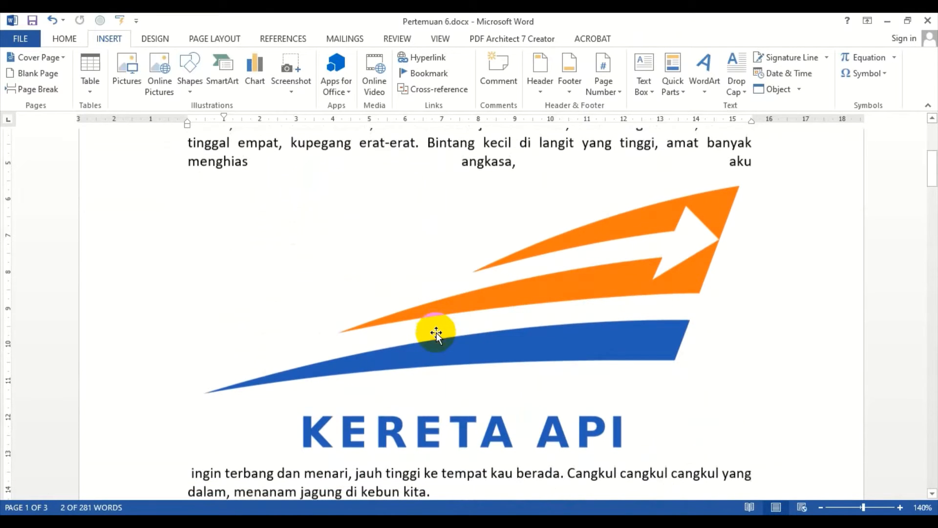
left_click(469, 318)
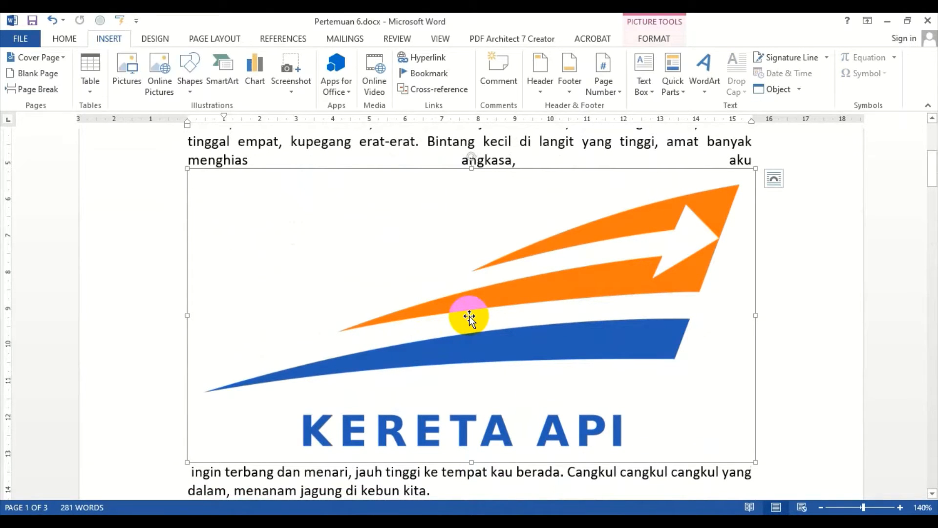
scroll(543, 268, "up", 4)
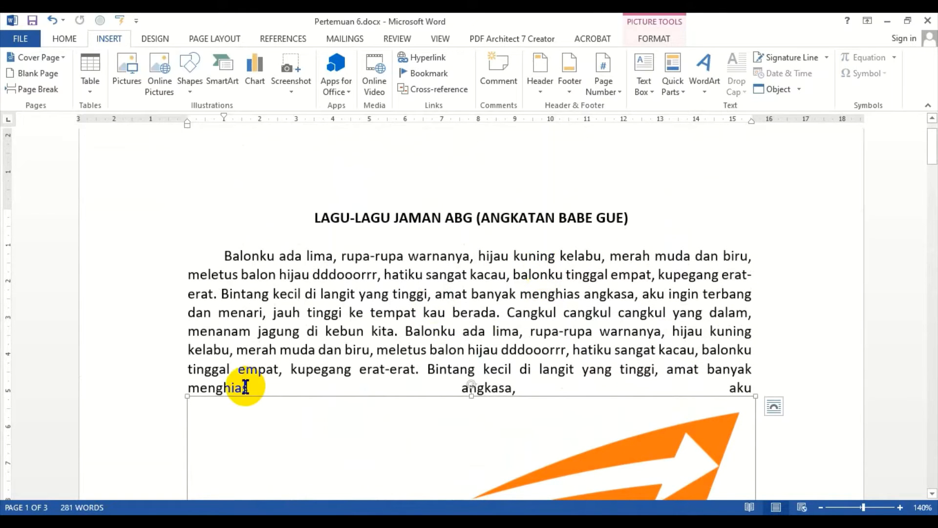
scroll(245, 386, "down", 3)
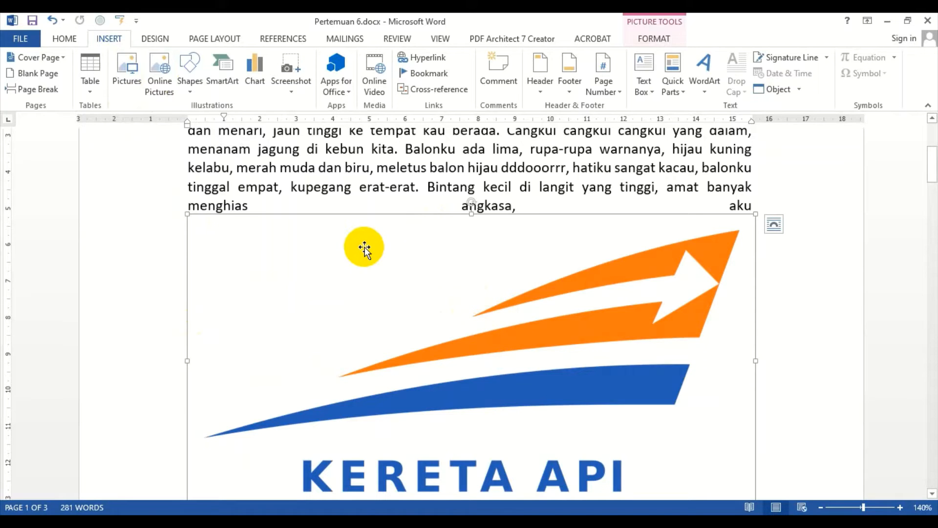
left_click(291, 170)
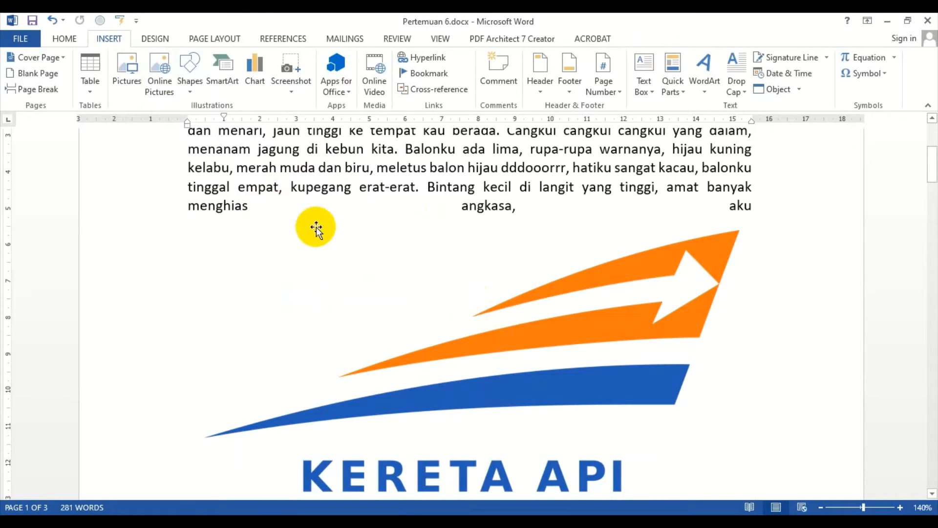
left_click(457, 290)
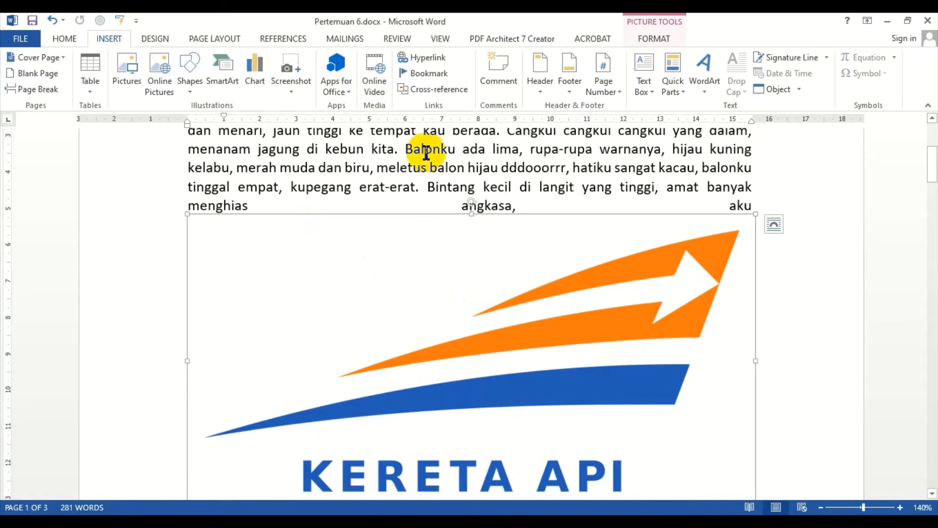
scroll(419, 161, "up", 2)
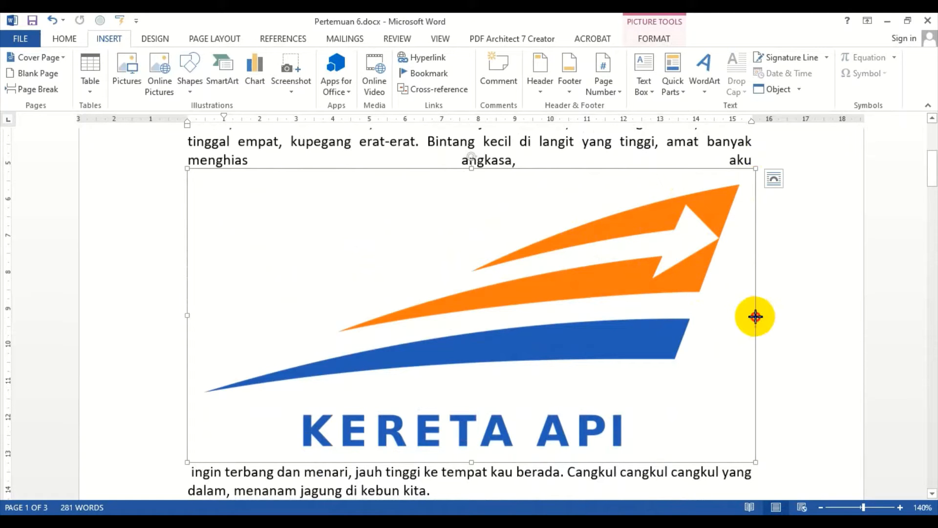
Step: Try narrowing the logo from its side handle and undo the distortion
left_click_drag(756, 316, 311, 353)
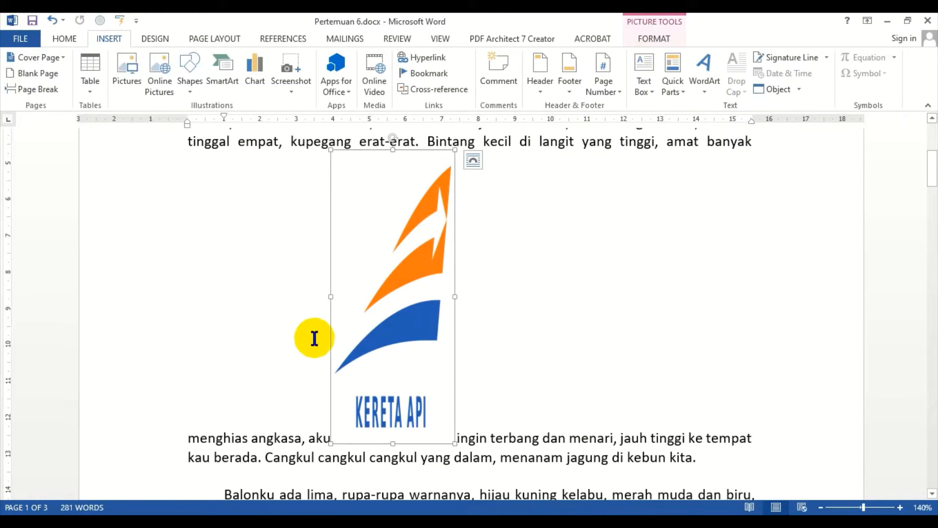
key("ctrl+z")
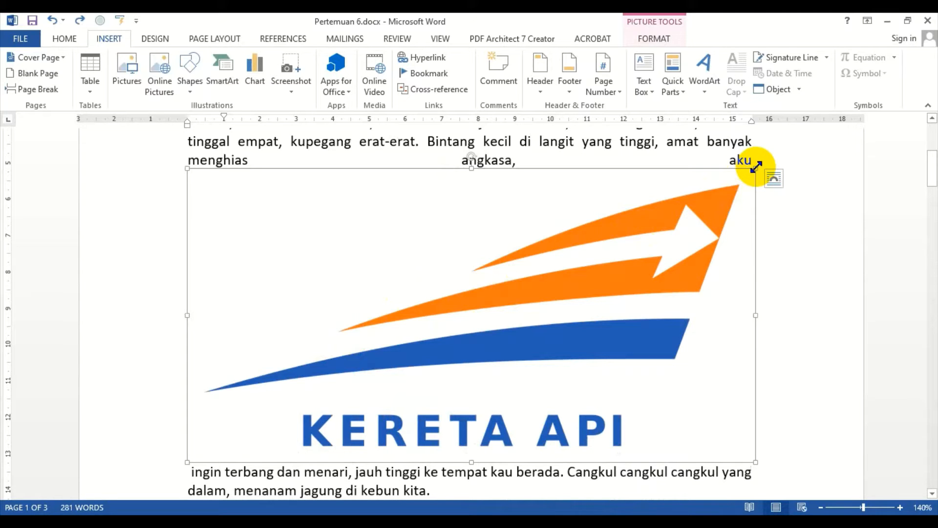
Step: Shrink the Kereta Api logo proportionally from its top-right corner handle
left_click_drag(756, 166, 391, 324)
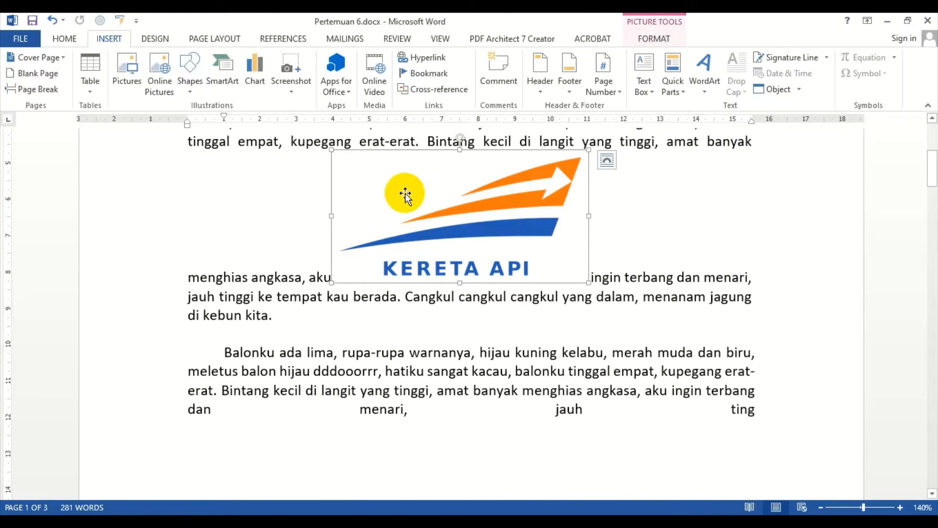
Step: Move the resized logo onto the empty line below the first paragraph
left_click_drag(405, 195, 339, 237)
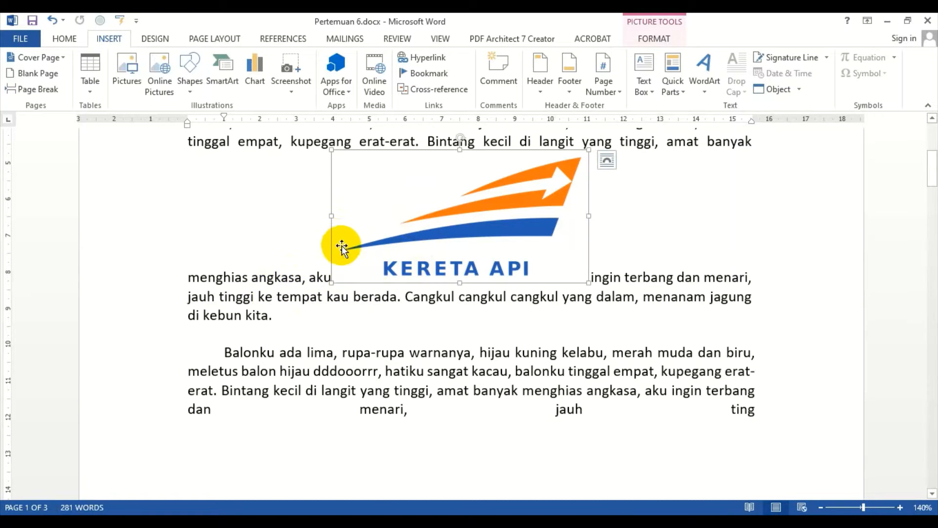
left_click(262, 326)
left_click(147, 333)
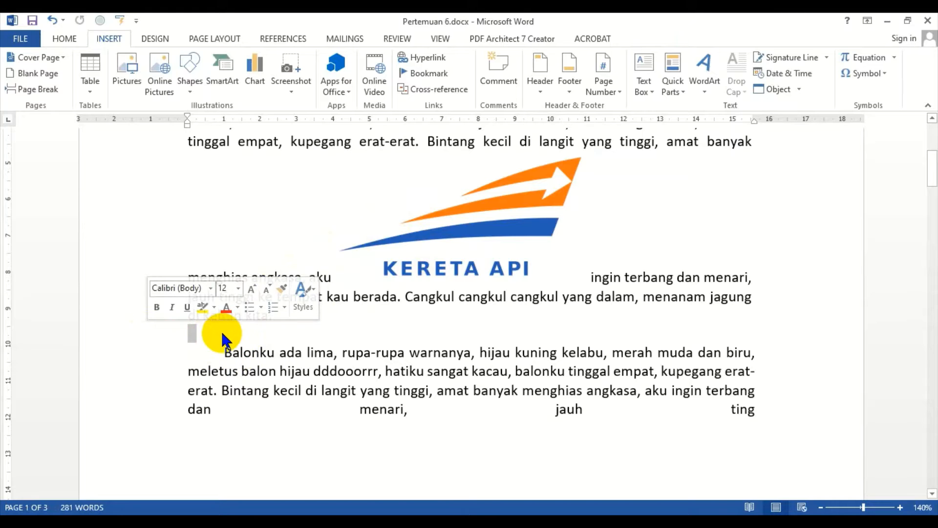
mouse_move(196, 332)
left_mouse_down()
mouse_move(454, 225)
mouse_move(343, 293)
mouse_move(186, 334)
left_mouse_up()
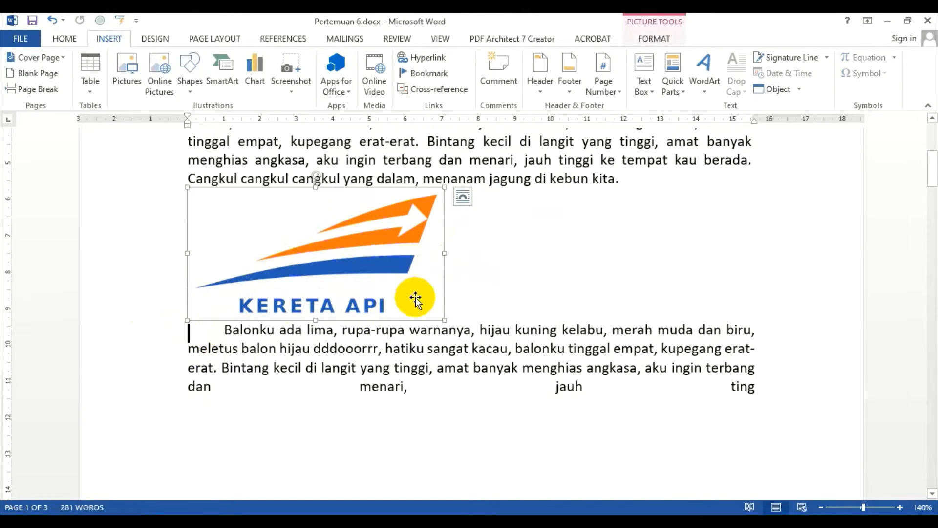
Step: Select the logo and try centre and right alignment before aligning it to the left
left_click(76, 40)
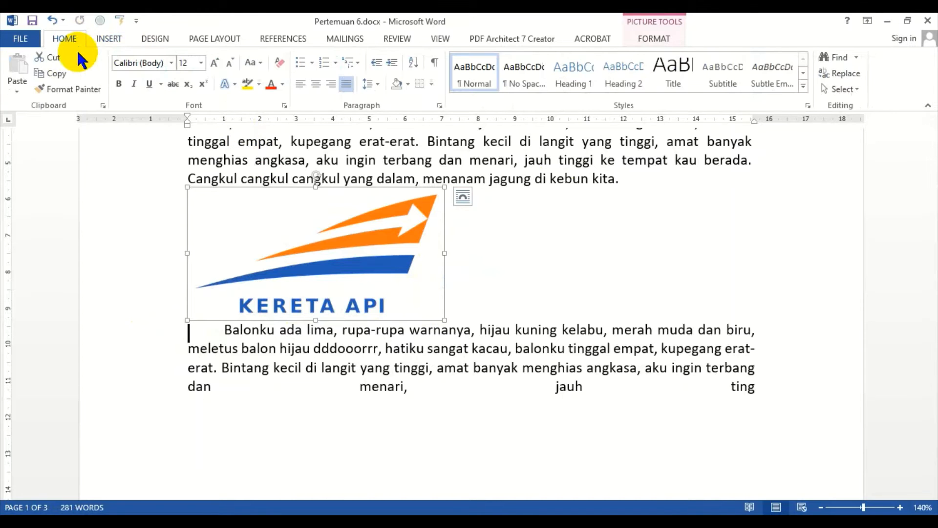
left_click(635, 224)
left_click(285, 233)
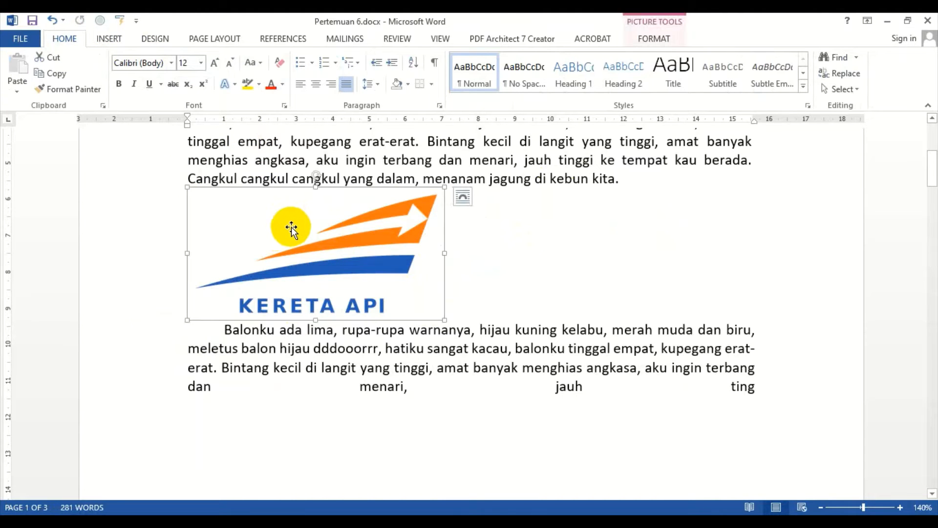
left_click(316, 84)
left_click(326, 84)
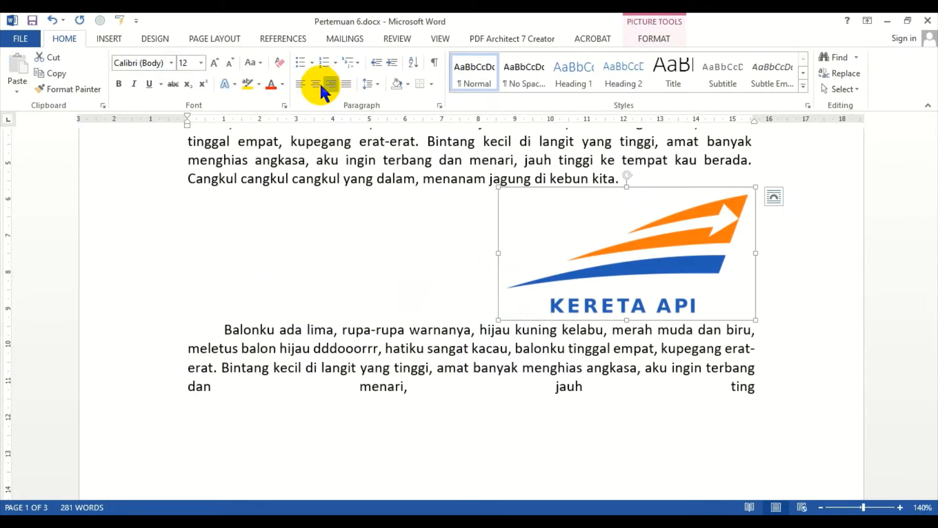
left_click(300, 84)
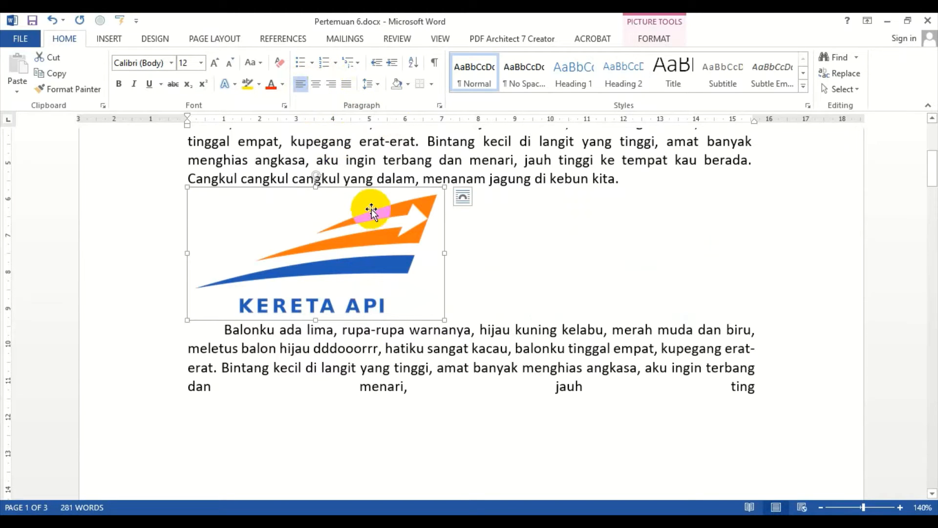
left_click_drag(363, 228, 442, 232)
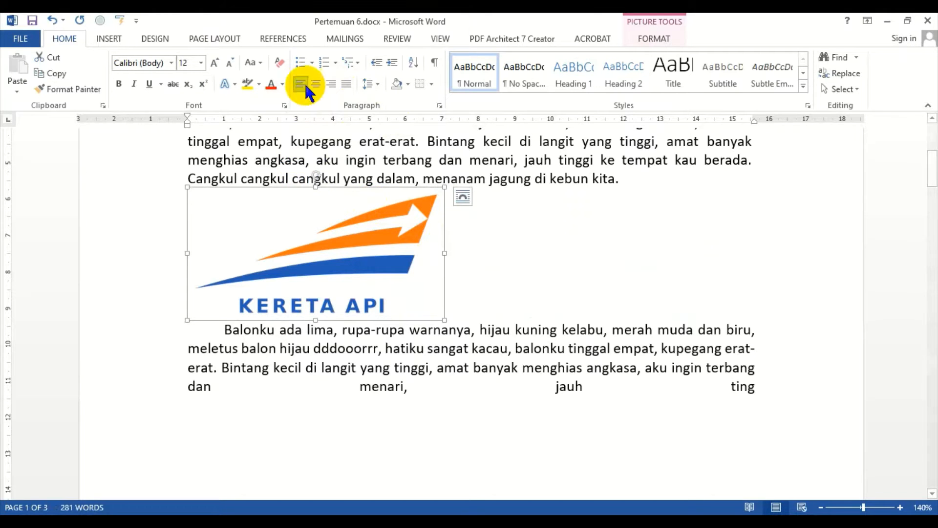
Step: Select the Doraemon picture on page two and shrink it proportionally from its top-right corner
scroll(377, 263, "down", 15)
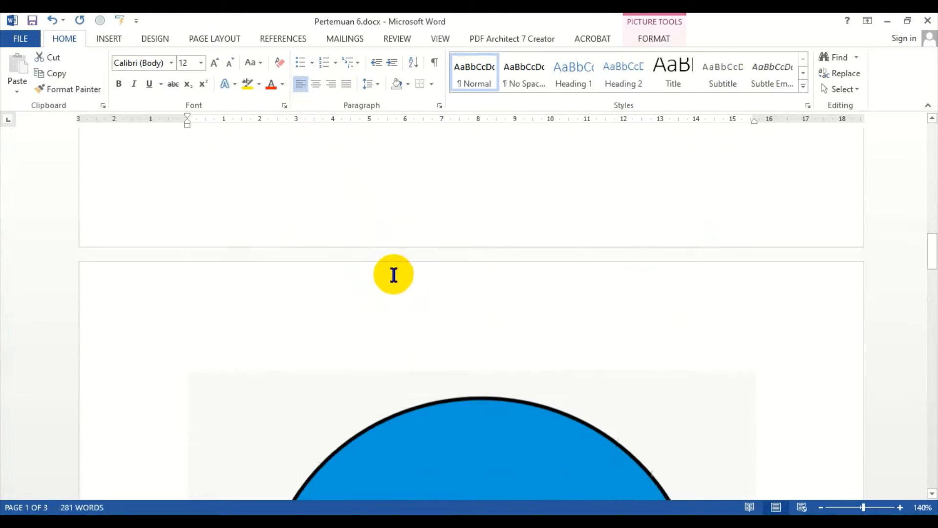
left_click(465, 271)
scroll(465, 271, "up", 10)
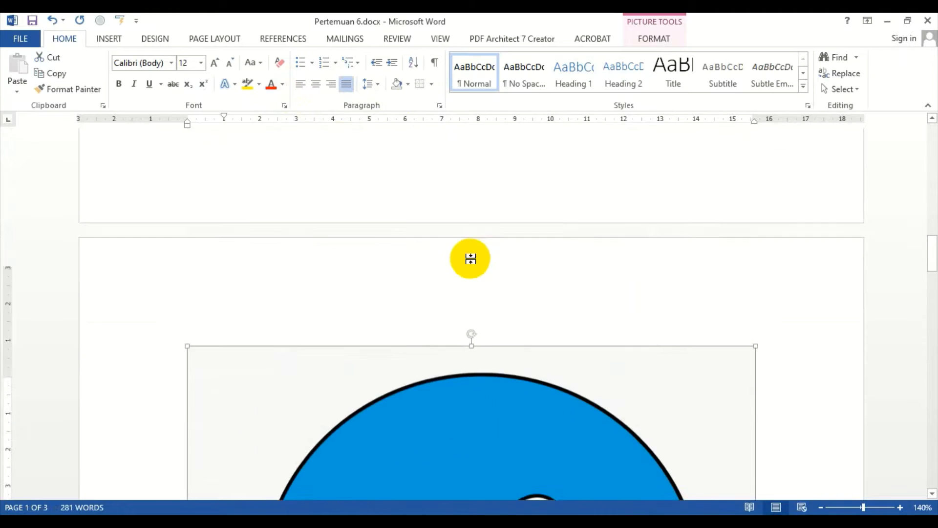
scroll(467, 247, "up", 5)
scroll(467, 247, "down", 15)
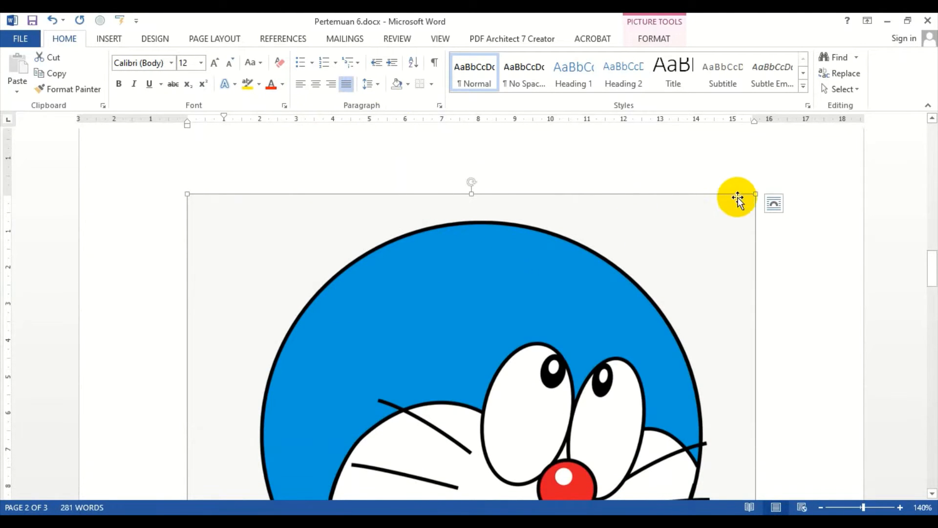
scroll(666, 235, "down", 3)
scroll(740, 168, "up", 4)
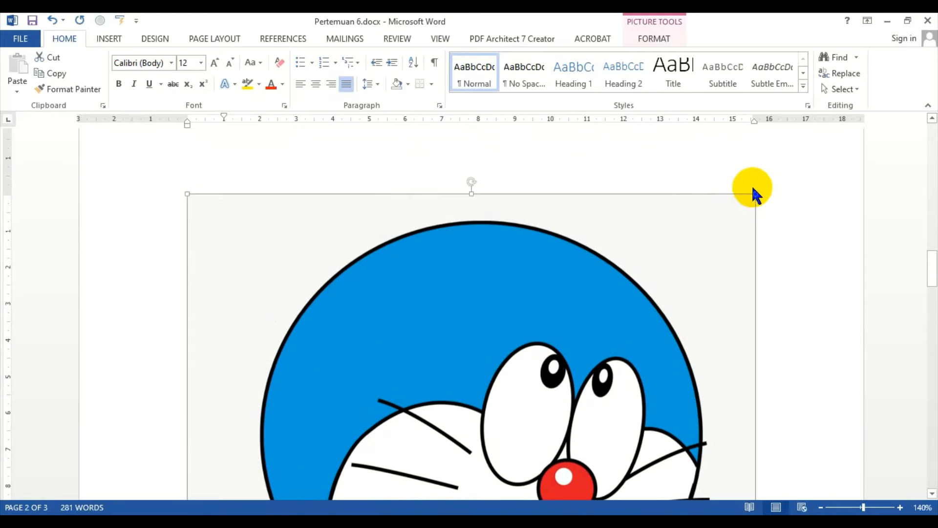
left_click_drag(755, 195, 534, 401)
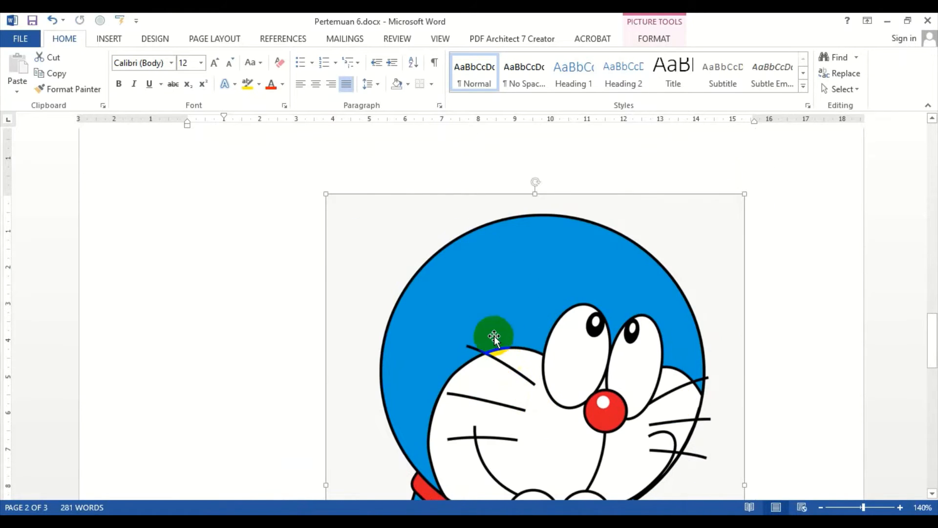
scroll(623, 248, "down", 5)
scroll(623, 249, "up", 3)
scroll(719, 203, "up", 2)
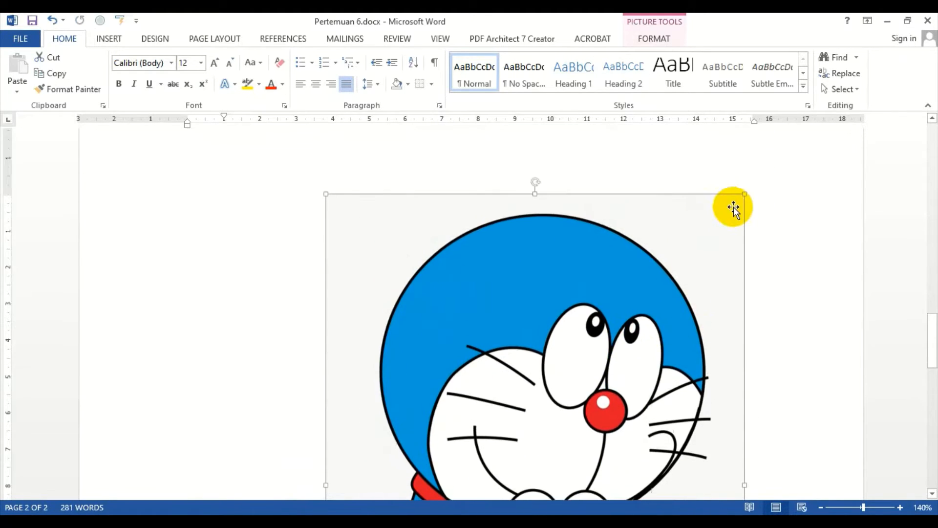
left_click_drag(745, 194, 538, 362)
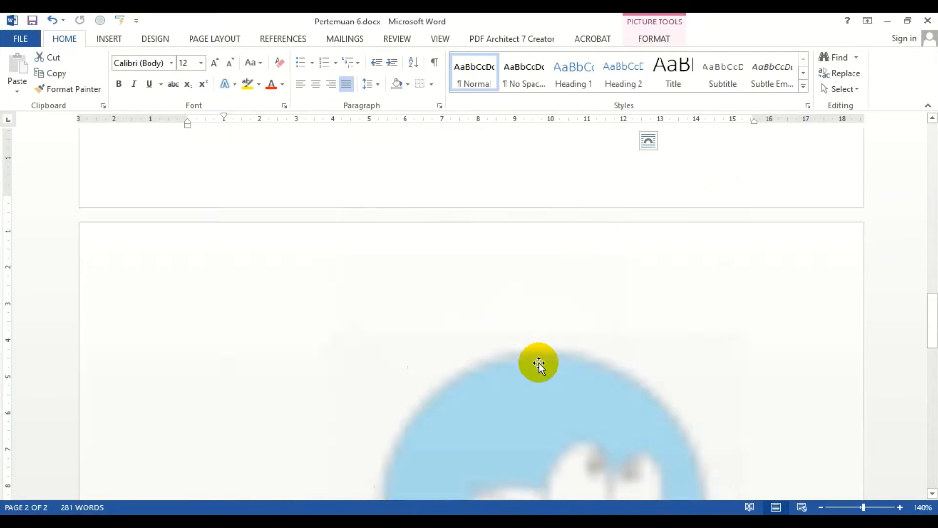
Step: Shrink the Doraemon picture further to about 7.9 cm high and 5.7 cm wide below the paragraph
scroll(621, 234, "down", 4)
scroll(625, 225, "up", 8)
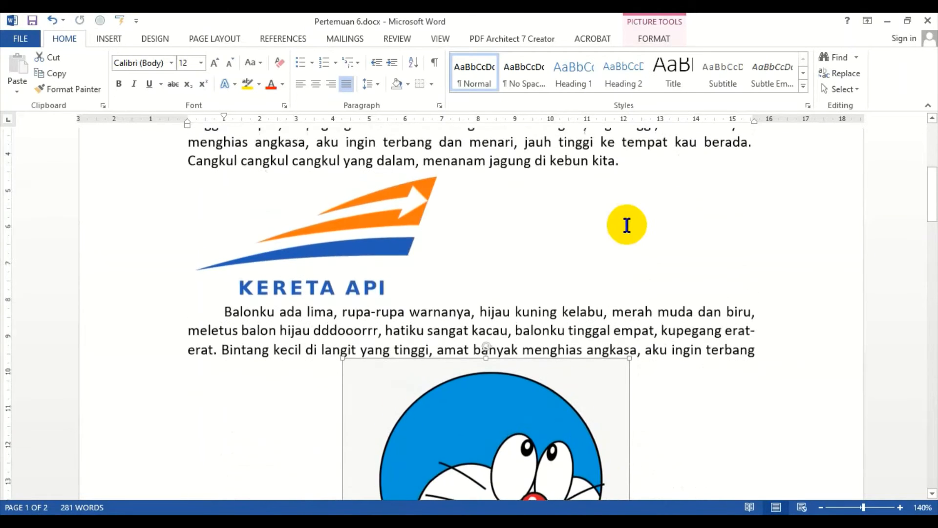
scroll(628, 230, "down", 4)
scroll(635, 229, "up", 2)
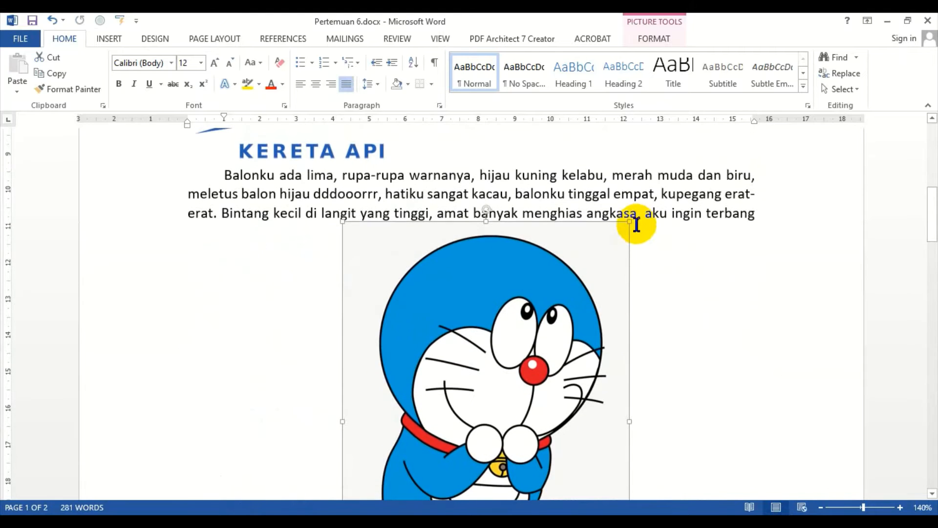
left_click_drag(628, 223, 555, 332)
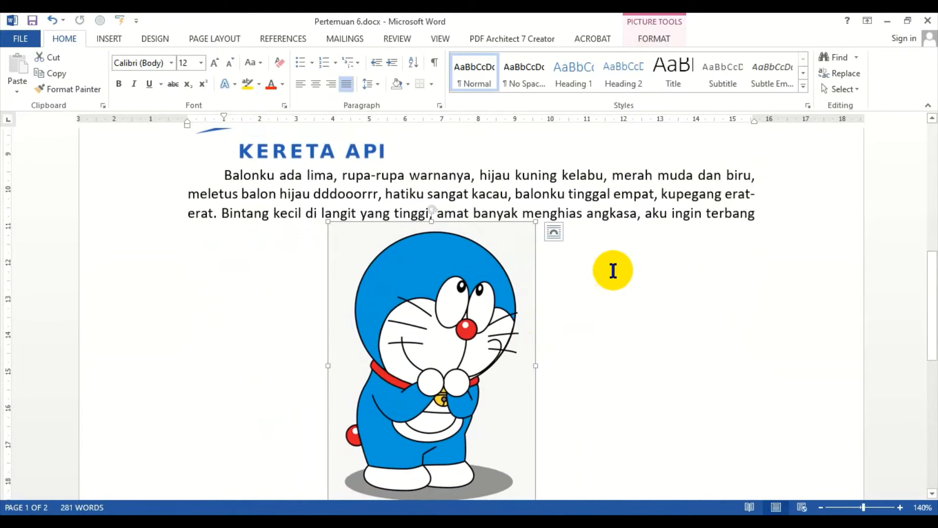
scroll(553, 287, "down", 4)
scroll(492, 195, "up", 3)
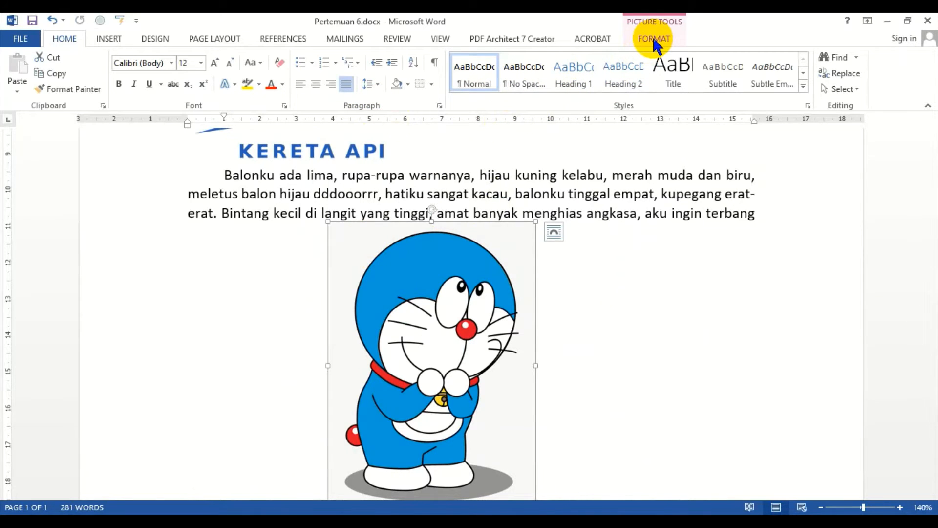
left_click(612, 175)
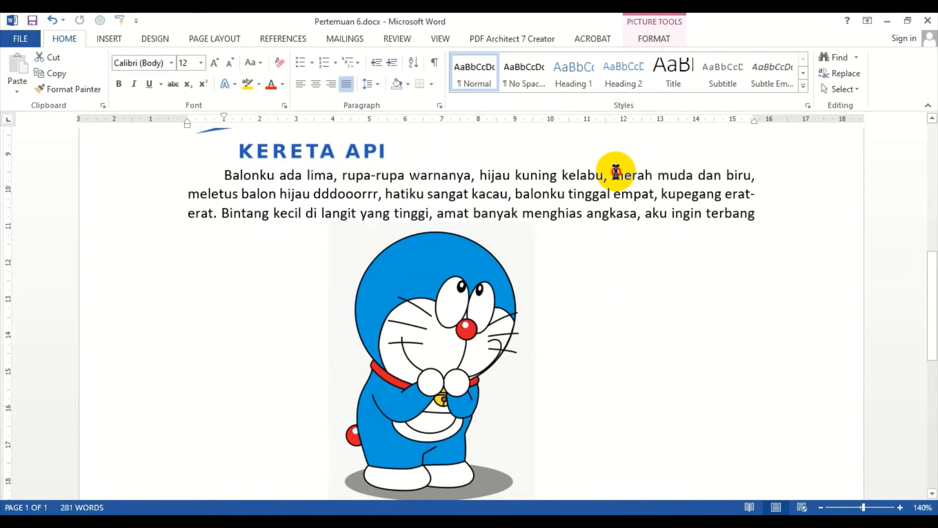
left_click(454, 280)
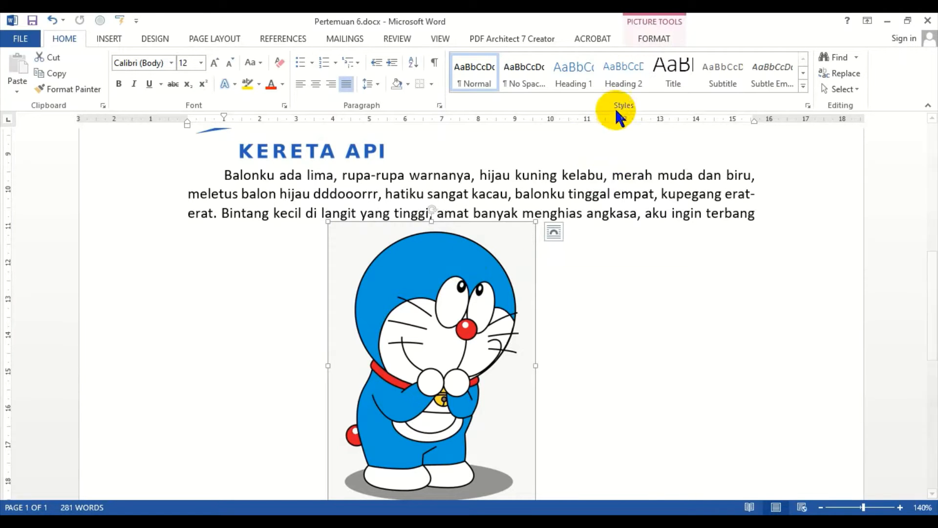
left_click(653, 36)
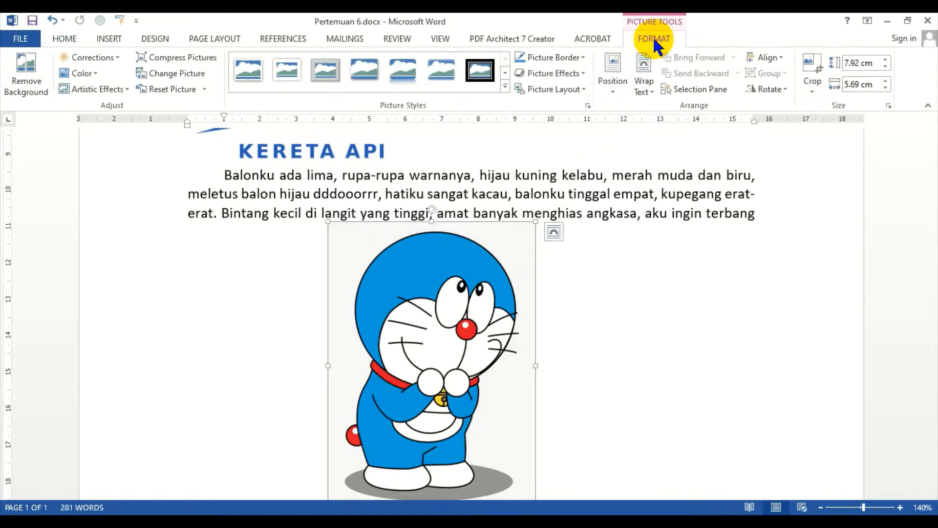
left_click(610, 192)
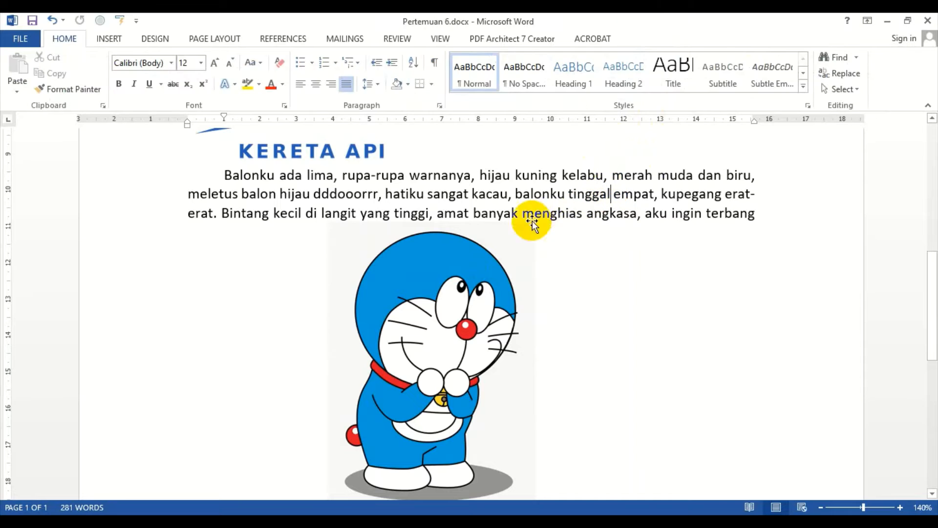
Step: Crop the bottom off the Doraemon picture, then undo the crop
double_click(425, 303)
left_click(657, 36)
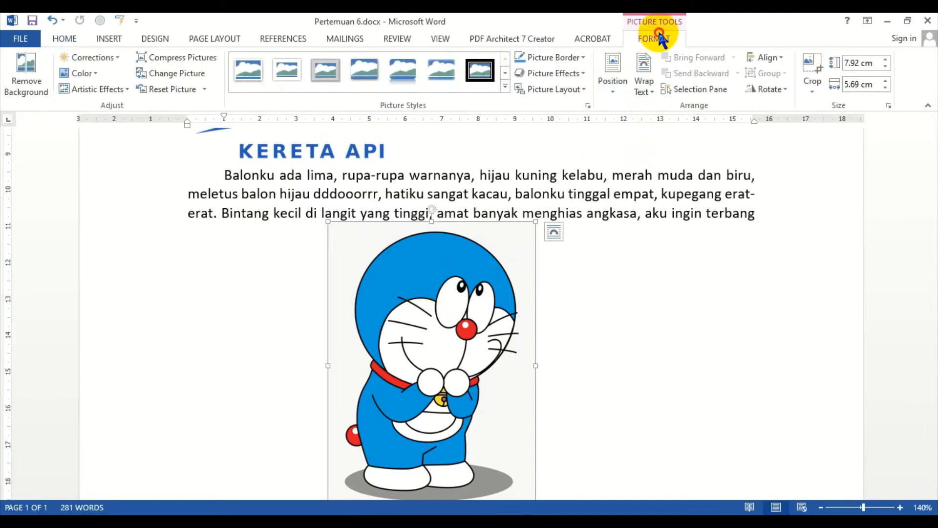
left_click(808, 63)
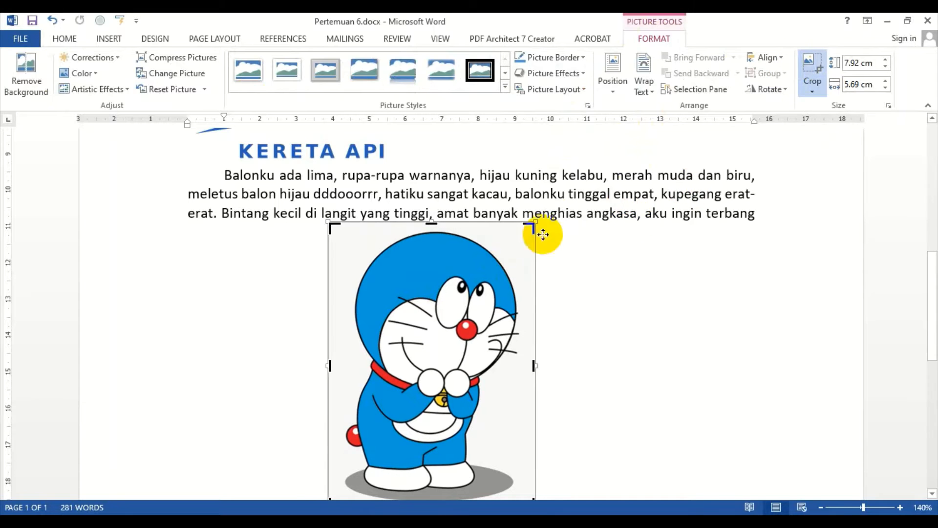
scroll(492, 247, "down", 3)
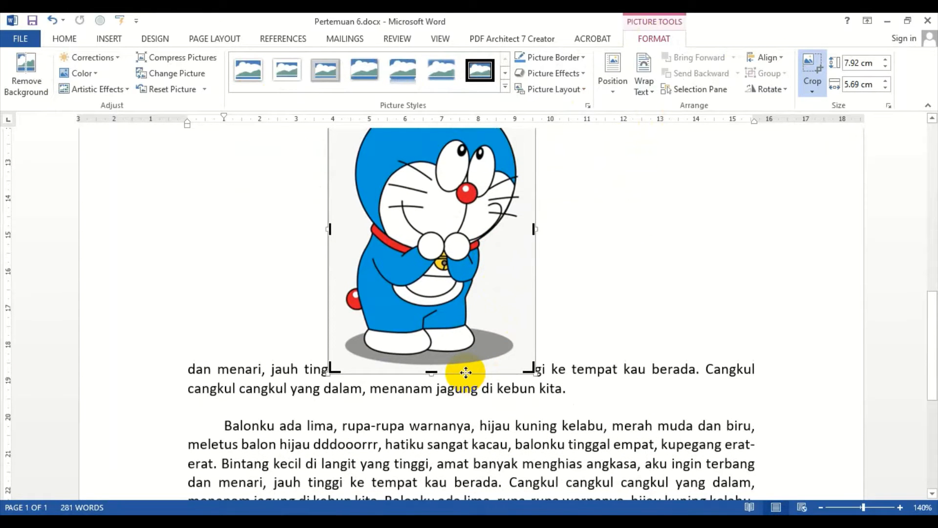
left_click_drag(433, 372, 438, 261)
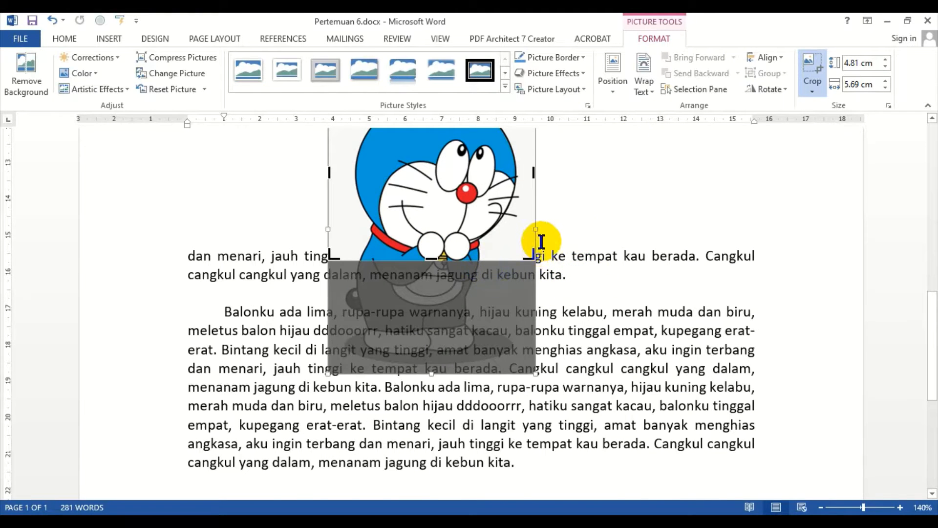
left_click(636, 258)
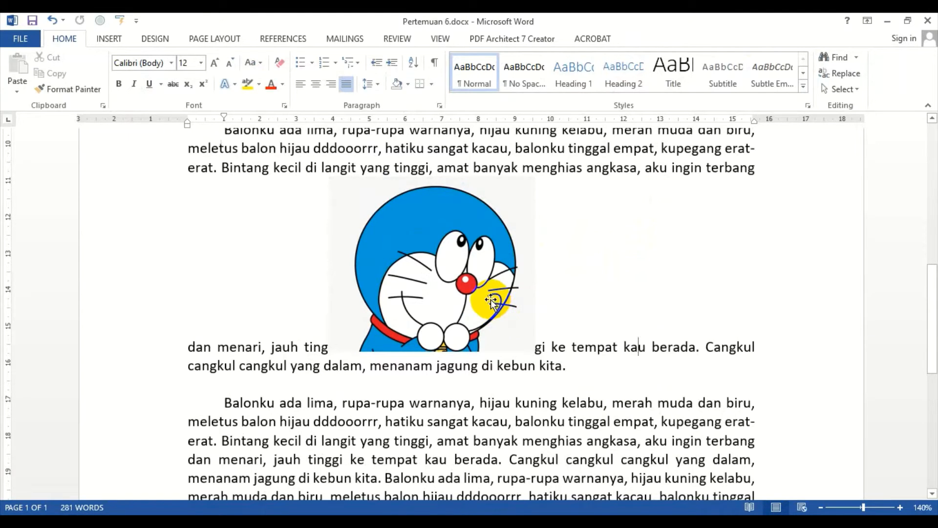
key("ctrl+z")
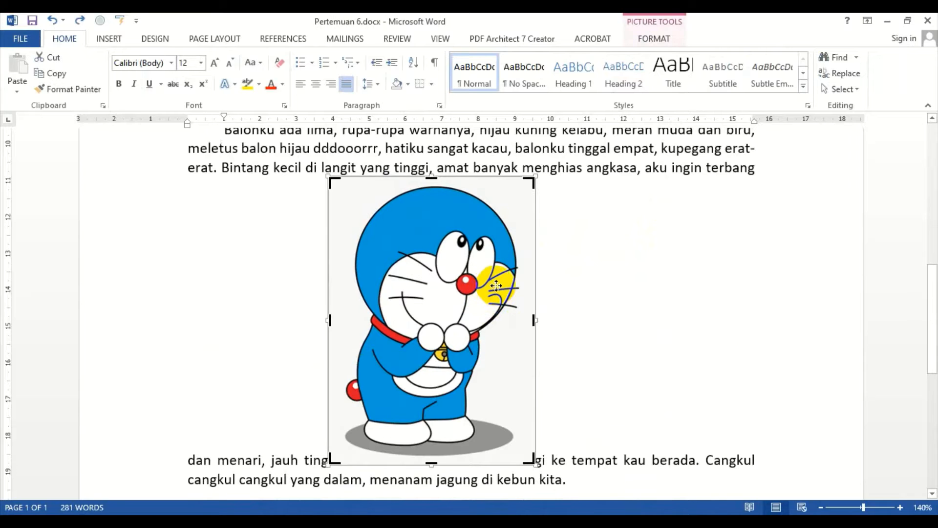
left_click(647, 288)
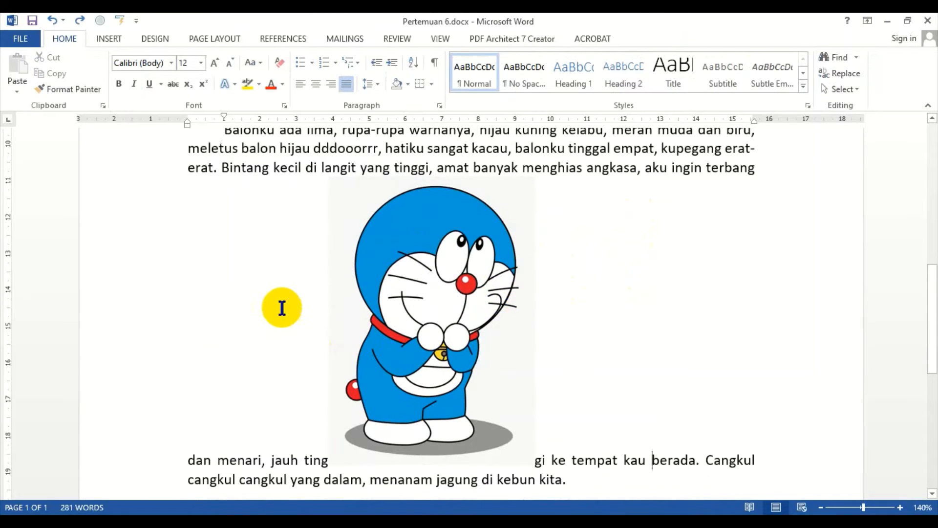
Step: Move the Doraemon picture out of the text onto the empty line after its paragraph
scroll(283, 308, "up", 3)
scroll(287, 306, "up", 2)
scroll(335, 352, "down", 2)
left_click(352, 262)
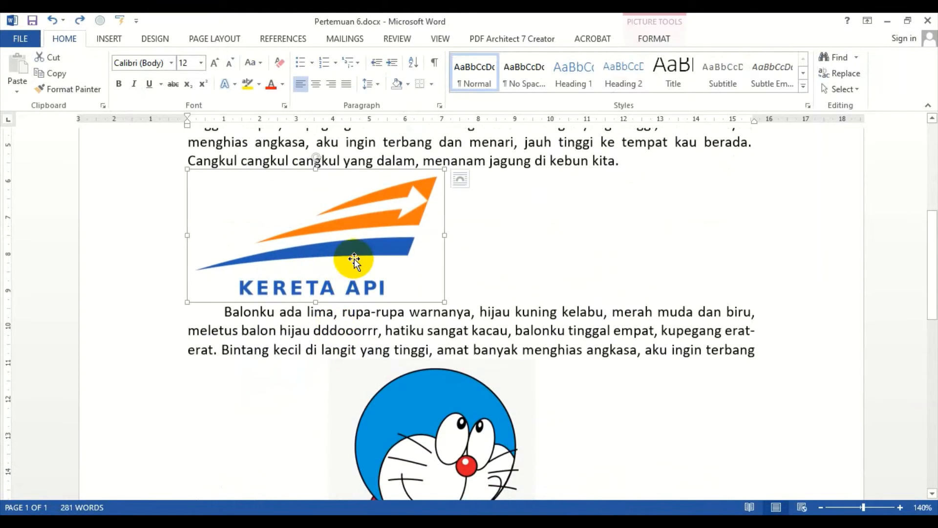
scroll(443, 206, "down", 4)
left_click(426, 264)
scroll(311, 315, "down", 3)
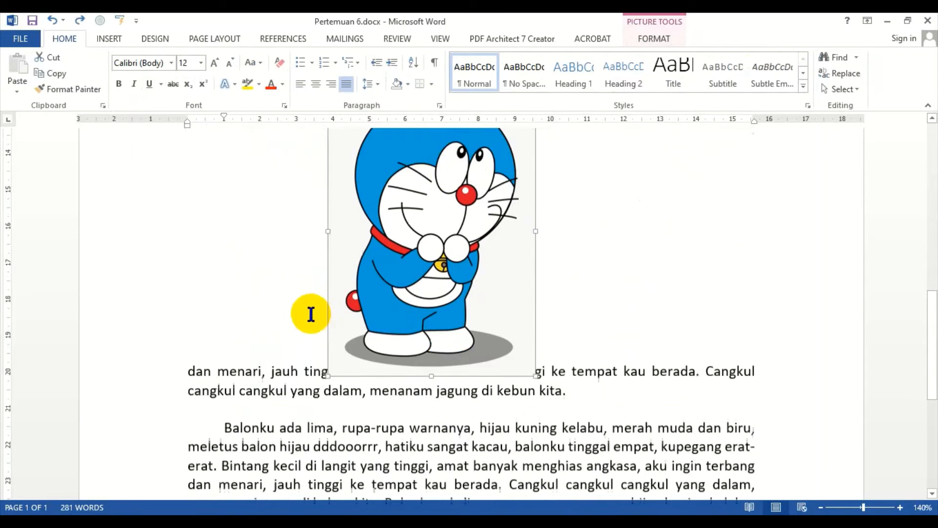
left_click(189, 367)
left_click(149, 368)
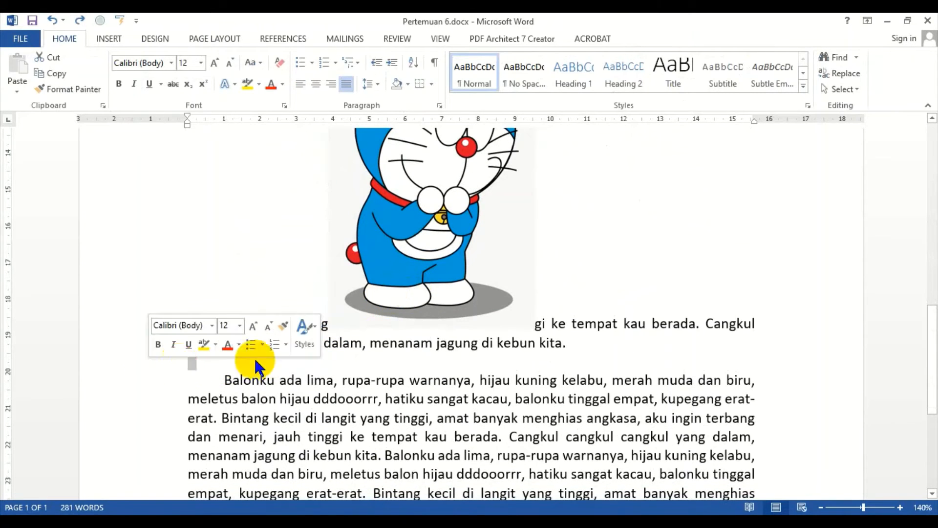
left_click_drag(399, 376, 402, 375)
left_click_drag(390, 276, 208, 365)
Step: Try centring the Doraemon picture before aligning it to the left
scroll(286, 133, "up", 2)
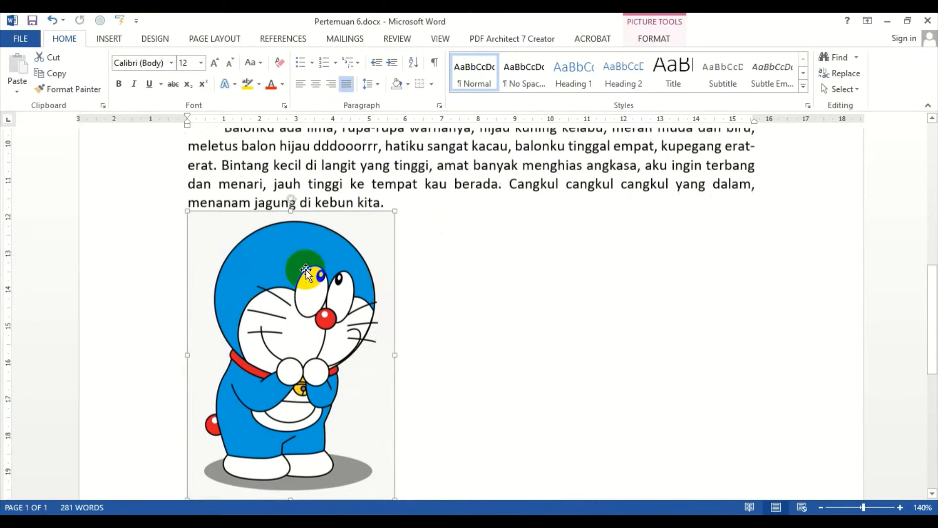
left_click(315, 85)
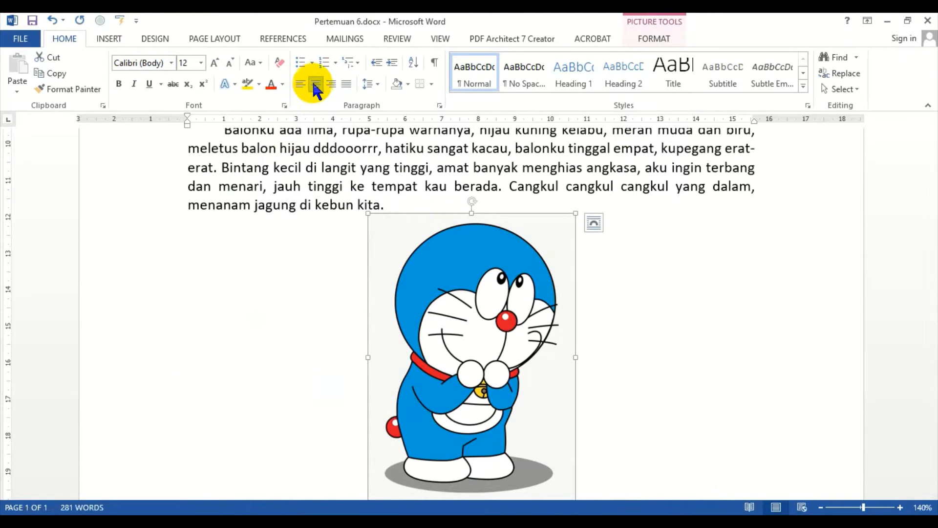
left_click(301, 84)
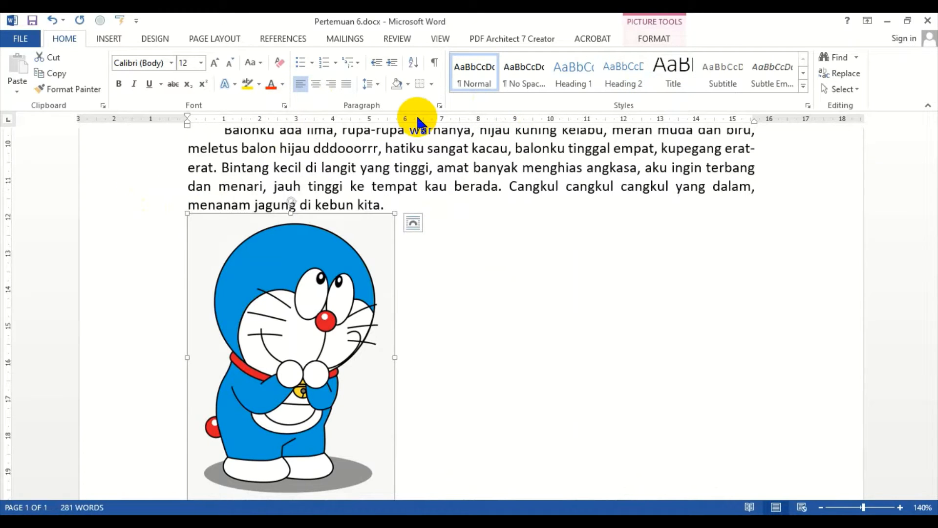
Step: Set the logo's text wrapping to Top and Bottom
scroll(488, 200, "up", 4)
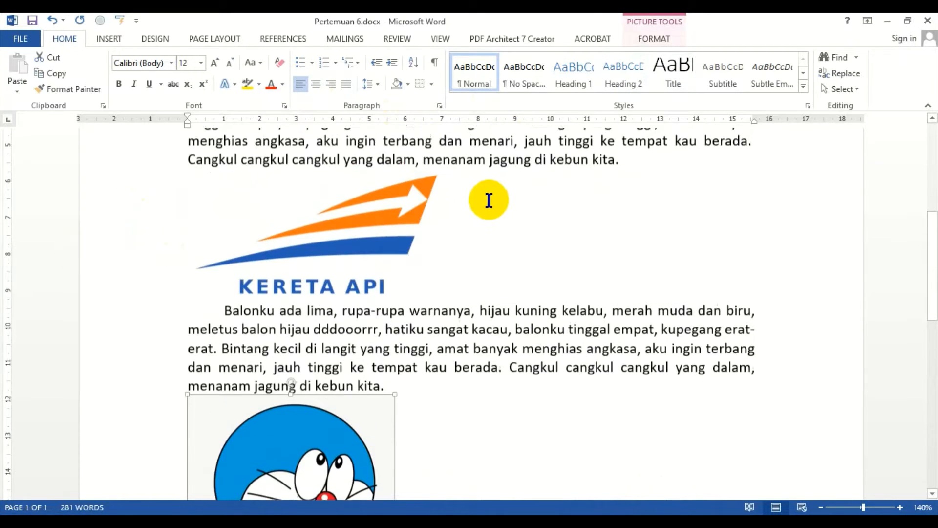
left_click(351, 251)
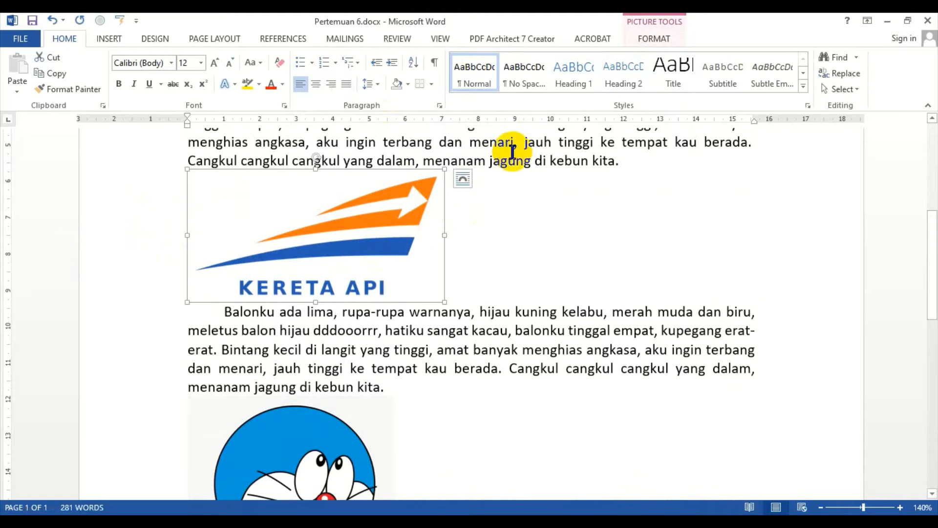
left_click(652, 37)
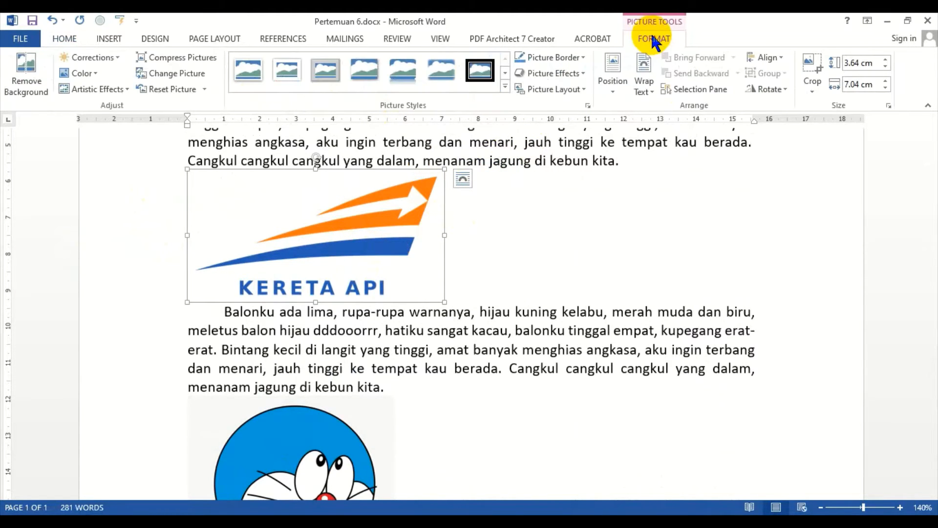
left_click(643, 90)
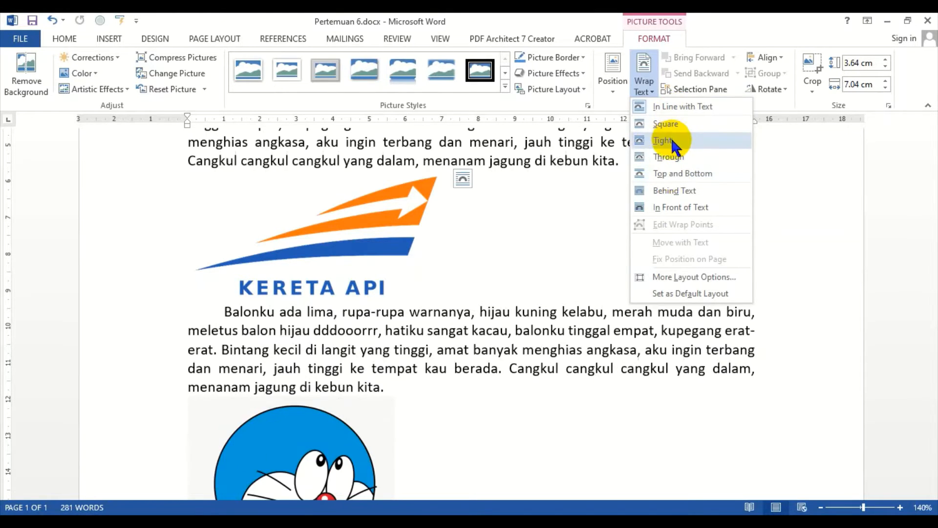
left_click(677, 174)
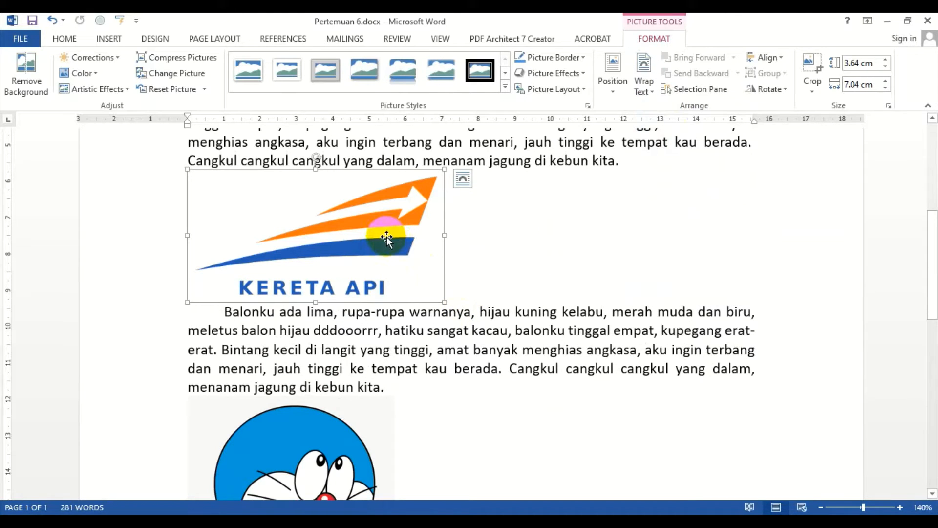
Step: Switch the logo's text wrapping to Square
scroll(327, 338, "down", 7)
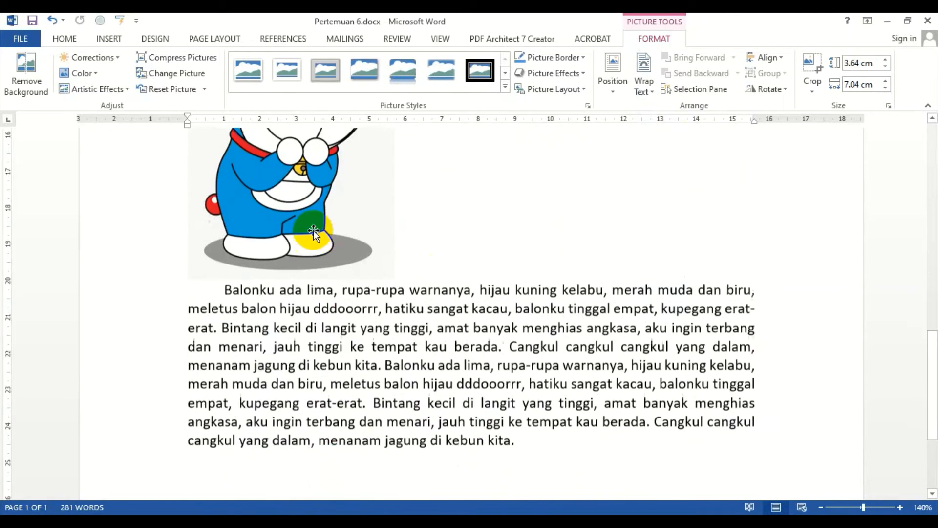
left_click_drag(292, 171, 218, 455)
scroll(319, 423, "up", 10)
left_click(365, 367)
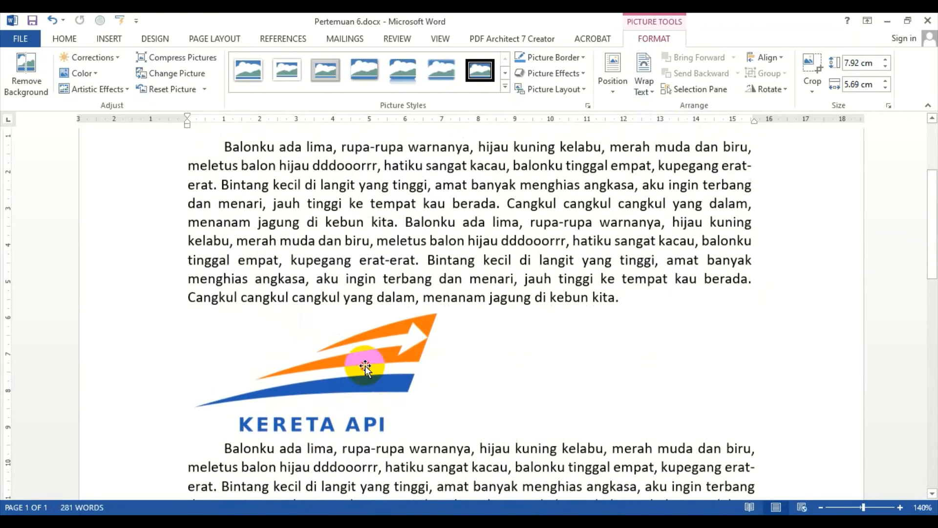
scroll(465, 283, "down", 1)
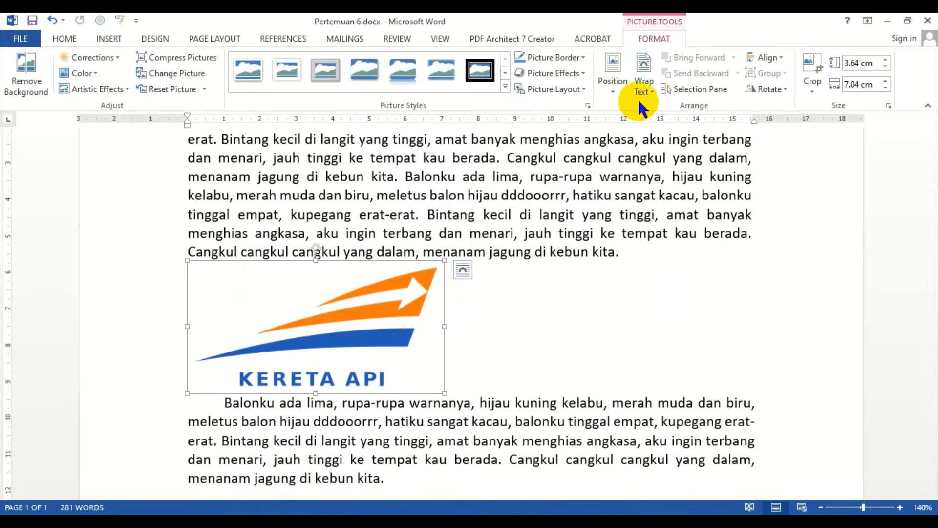
left_click(643, 88)
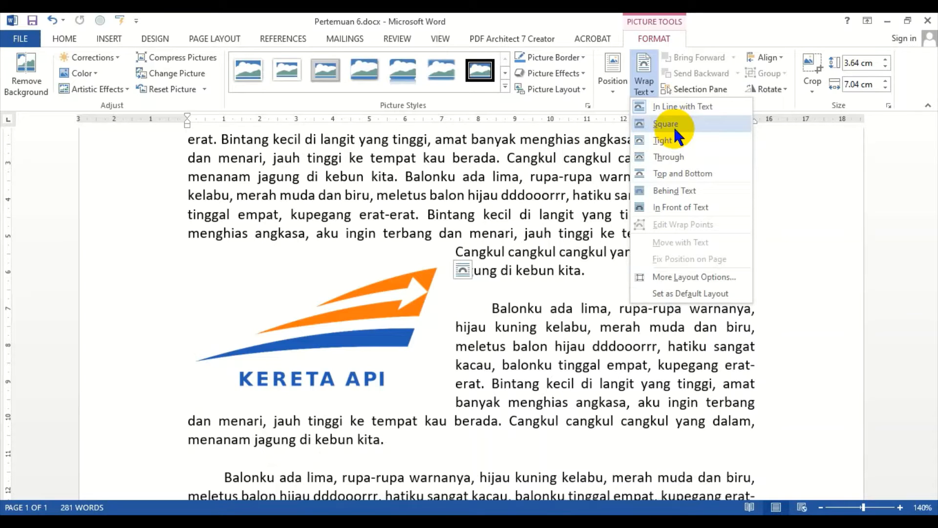
left_click(674, 126)
Step: Drag the Square-wrapped logo into the paragraph text and then to its right edge
left_click_drag(391, 300, 525, 226)
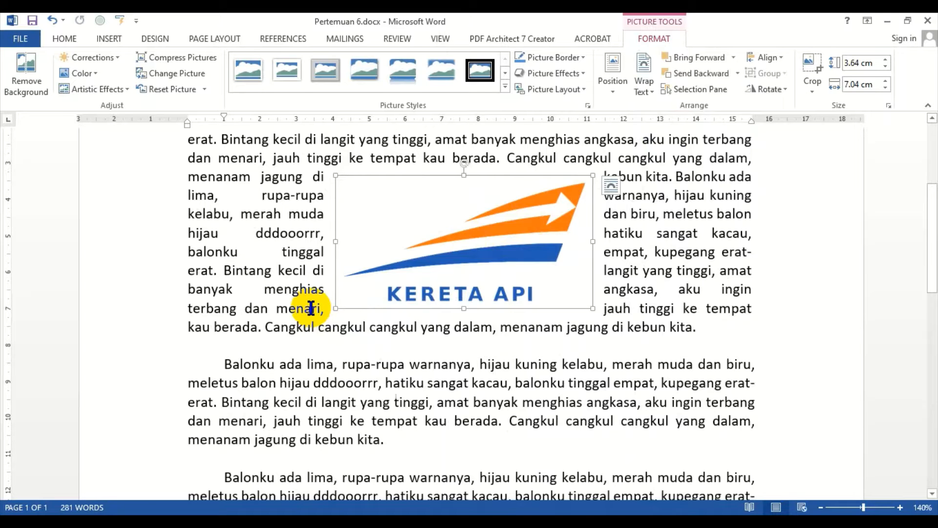
mouse_move(462, 240)
left_mouse_down()
mouse_move(424, 240)
mouse_move(457, 240)
left_mouse_up()
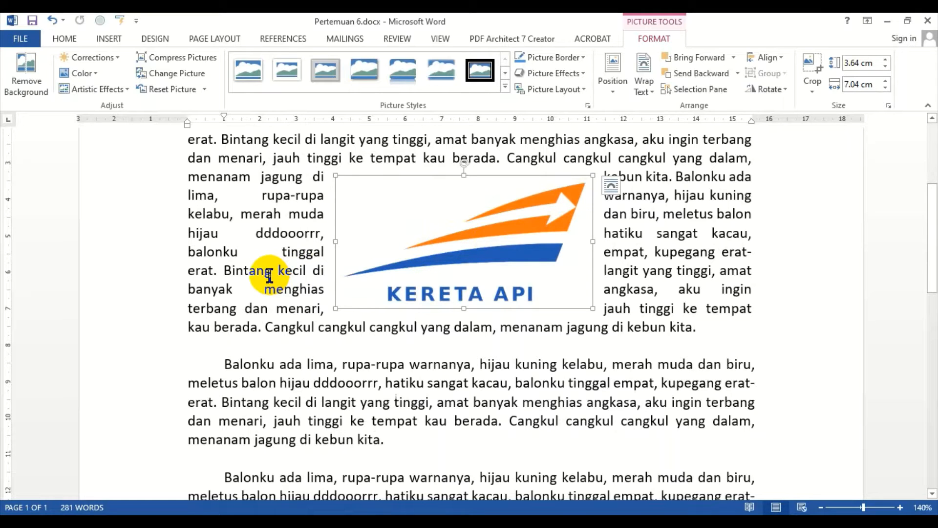
left_click_drag(390, 254, 598, 298)
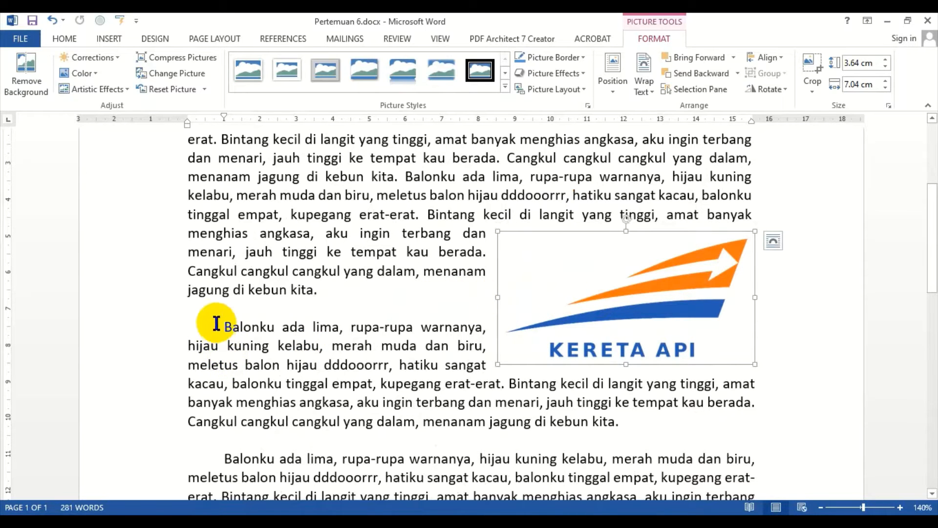
Step: Set the logo's wrapping to Tight and drag it into the middle of the paragraph
left_click(644, 84)
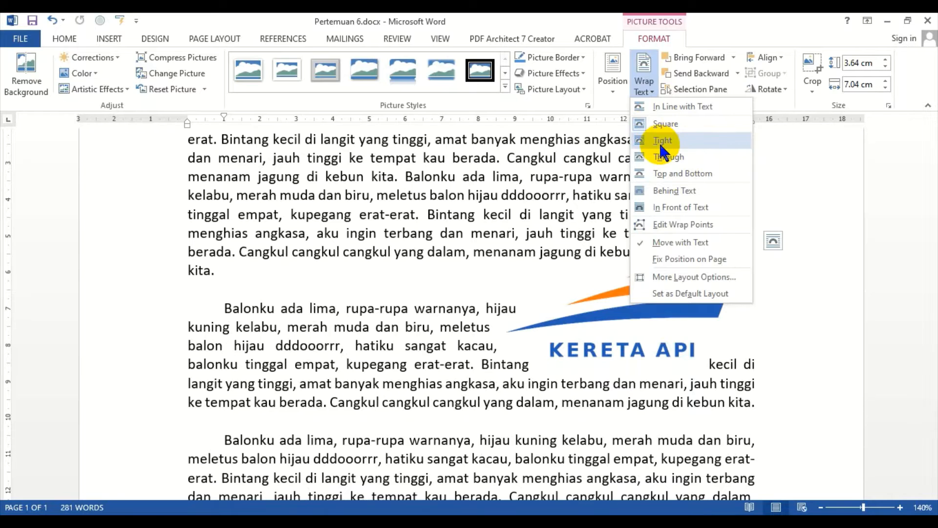
left_click(659, 142)
left_click_drag(651, 301, 512, 285)
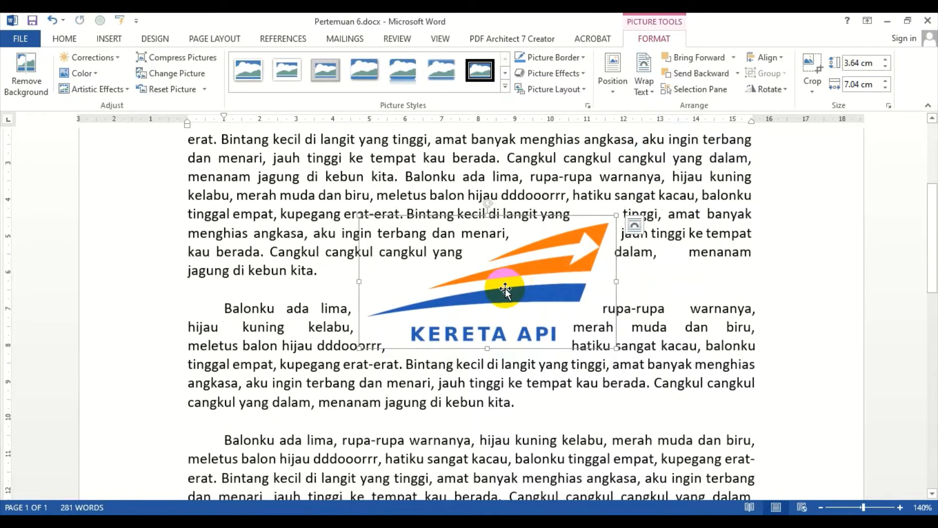
left_click_drag(691, 308, 709, 327)
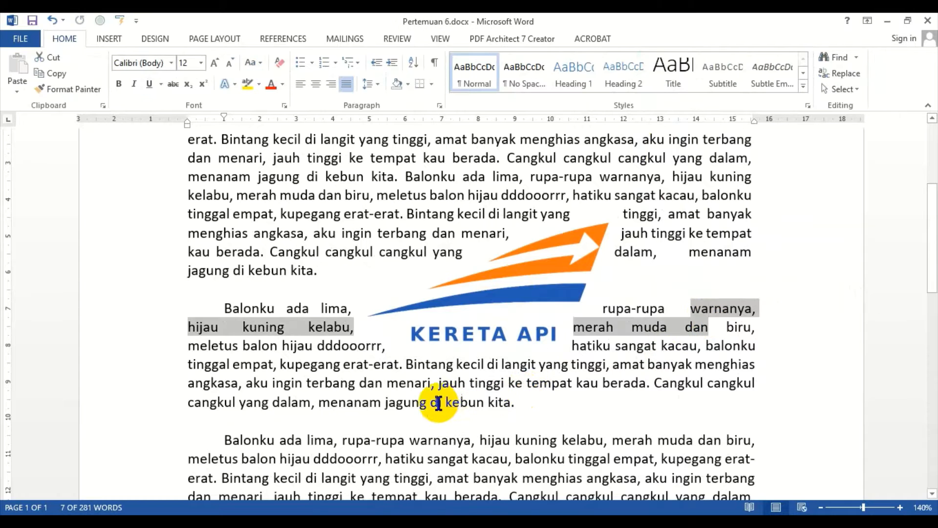
left_click(426, 409)
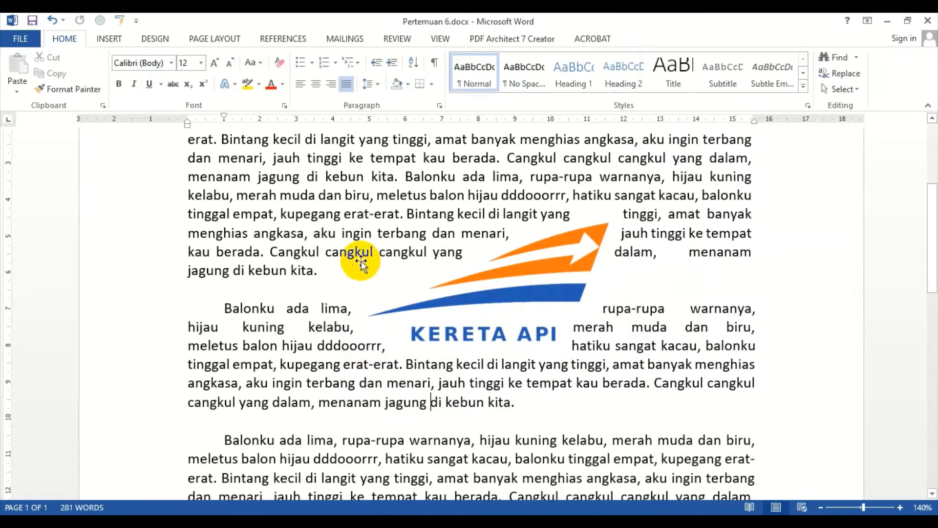
left_click(539, 251)
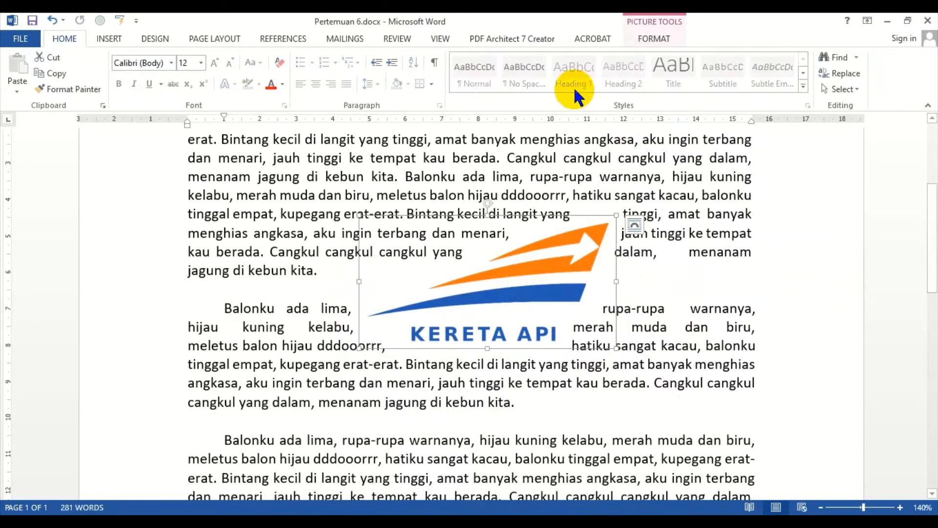
left_click(644, 39)
left_click(650, 87)
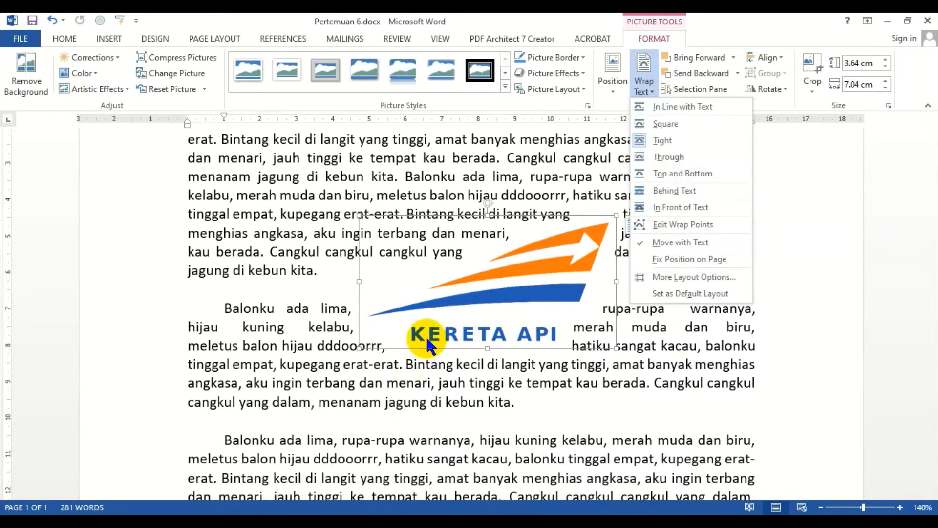
left_click(259, 294)
left_click(702, 388)
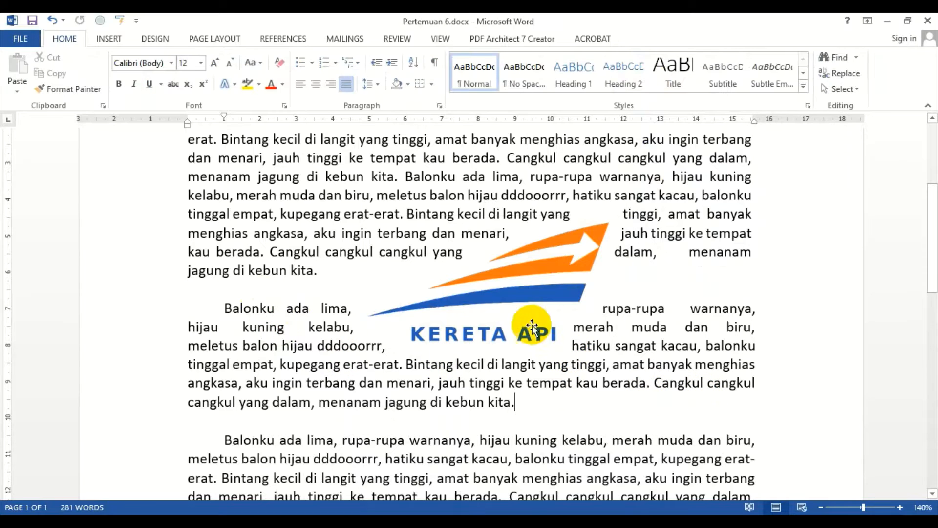
left_click(462, 336)
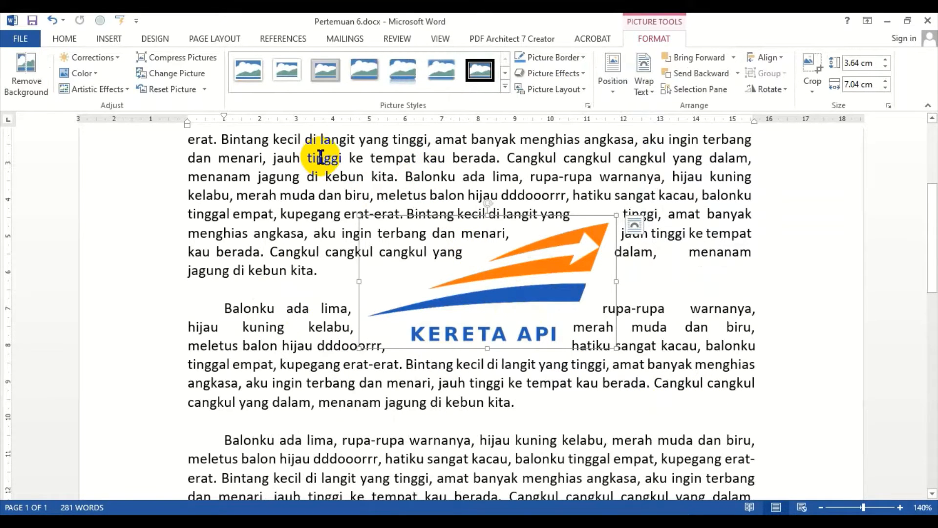
left_click(647, 87)
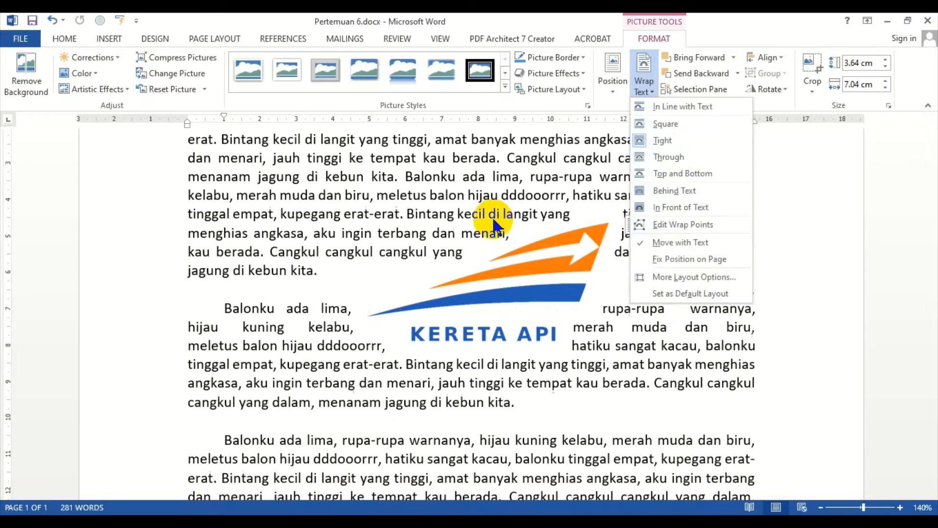
left_click(469, 230)
scroll(413, 346, "down", 3)
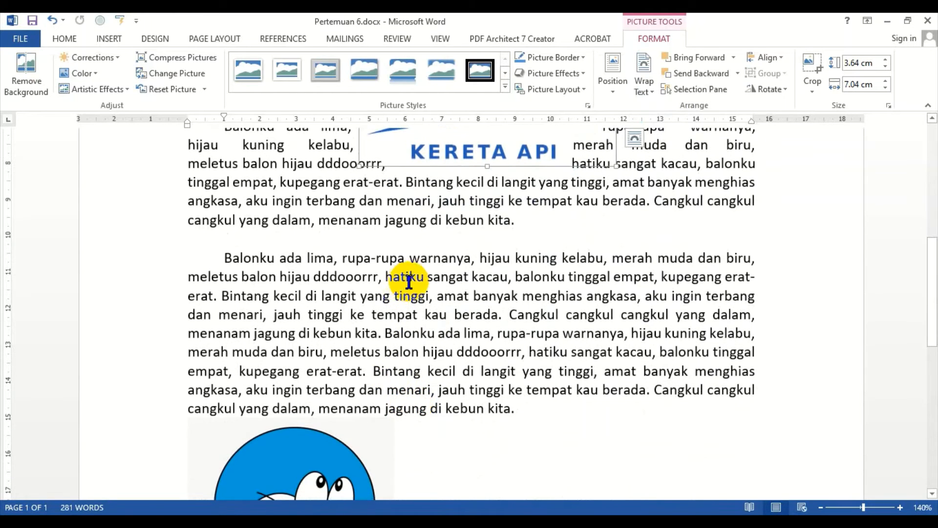
scroll(424, 288, "down", 2)
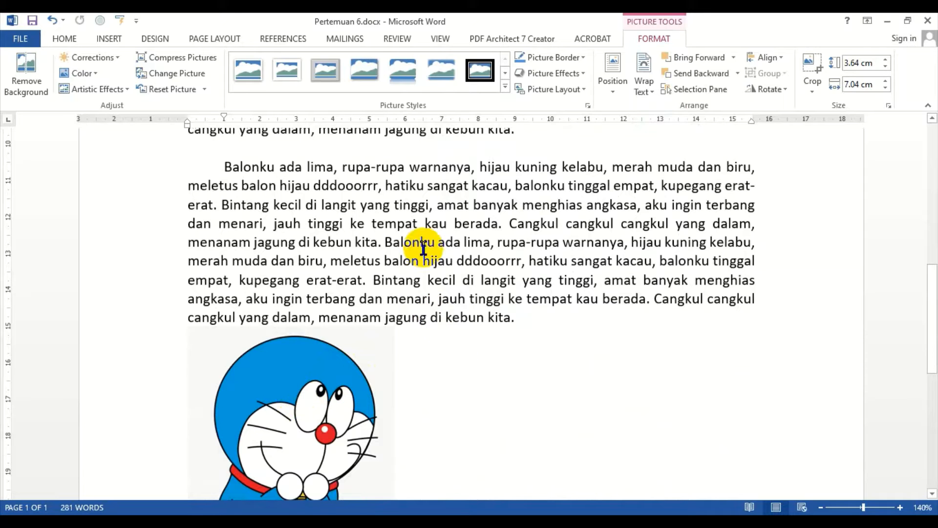
scroll(466, 204, "up", 5)
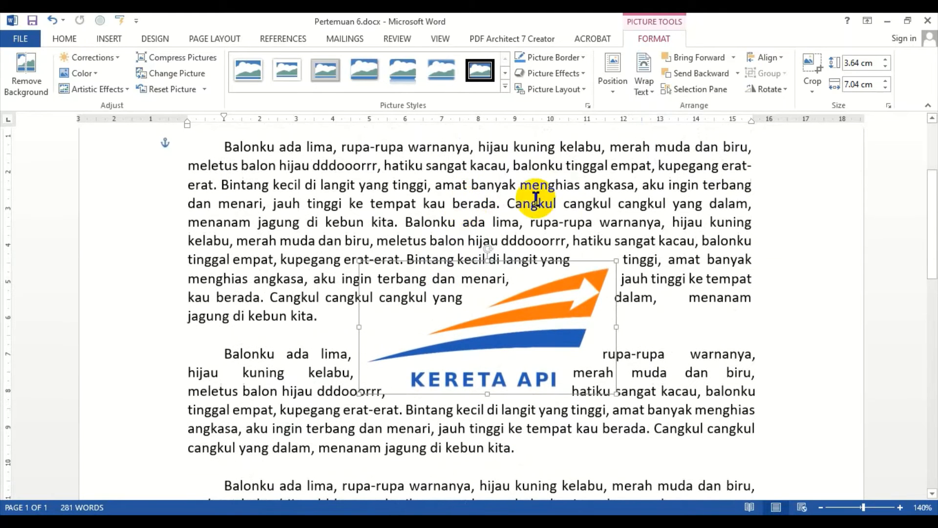
left_click(646, 83)
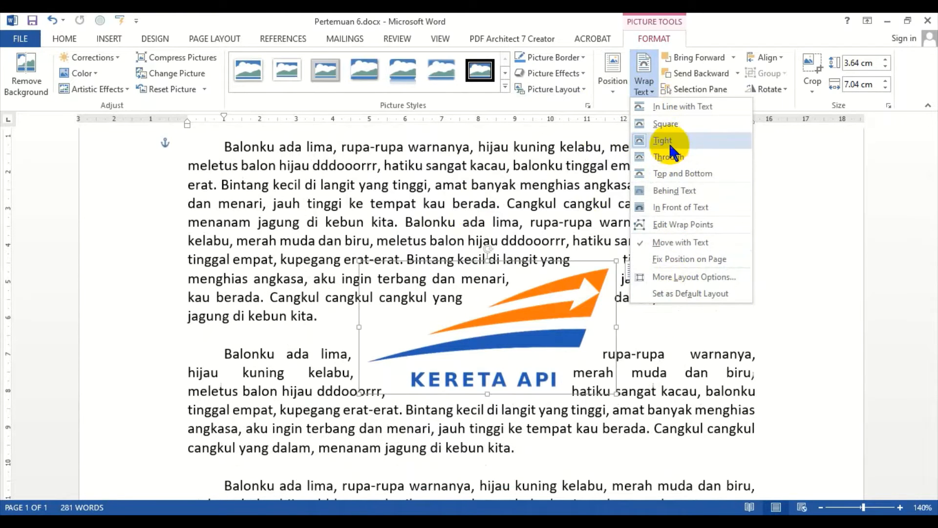
scroll(362, 301, "down", 8)
Step: Set the Doraemon picture's text wrapping to Through and drag it into the middle of the paragraph text
left_click(310, 347)
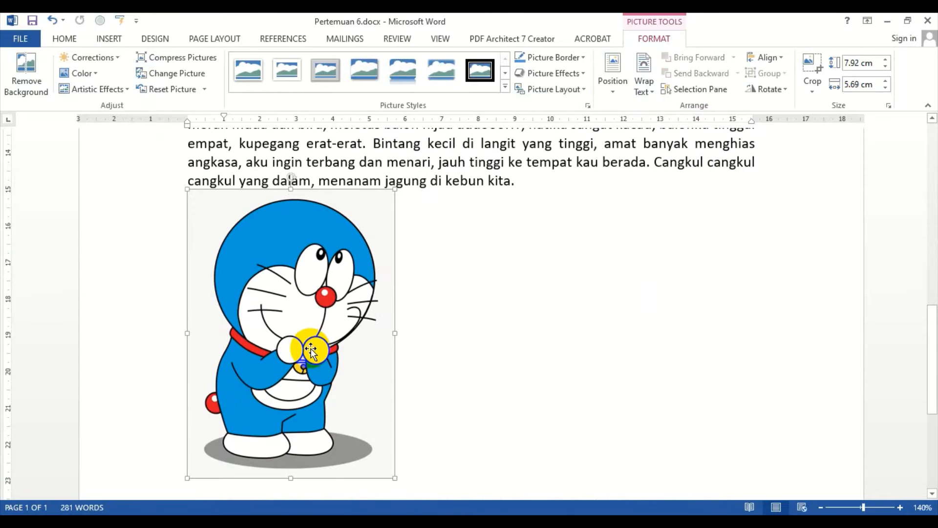
left_click(644, 88)
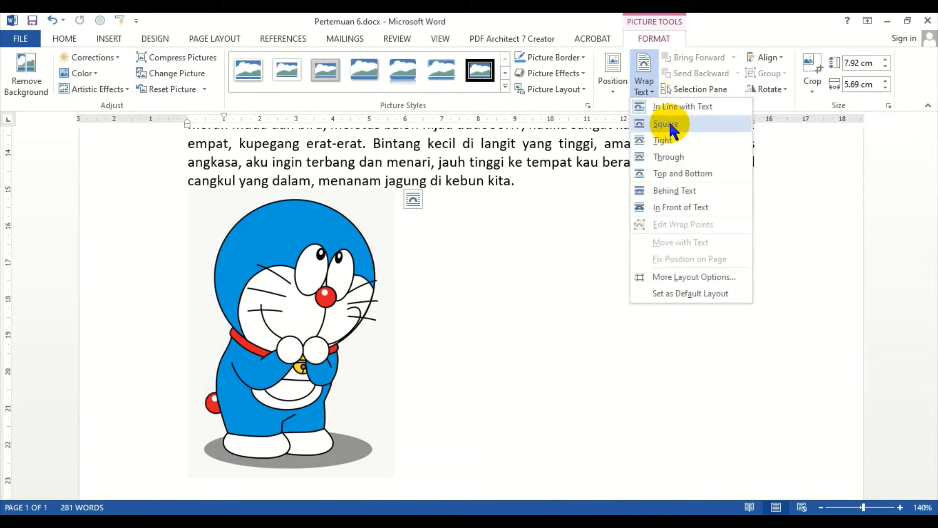
left_click(662, 156)
left_click_drag(356, 297, 474, 238)
left_click_drag(429, 335, 446, 345)
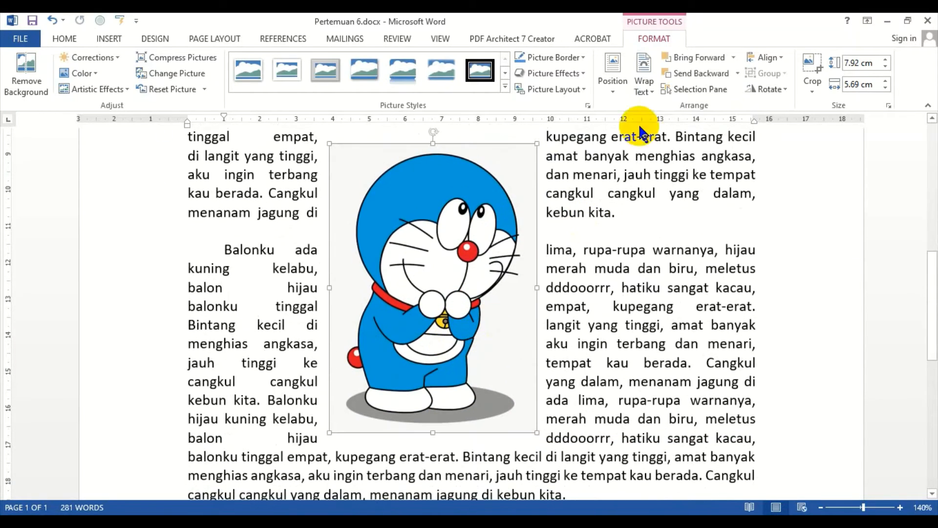
Step: Switch the Doraemon picture's text wrapping to Tight
left_click(644, 85)
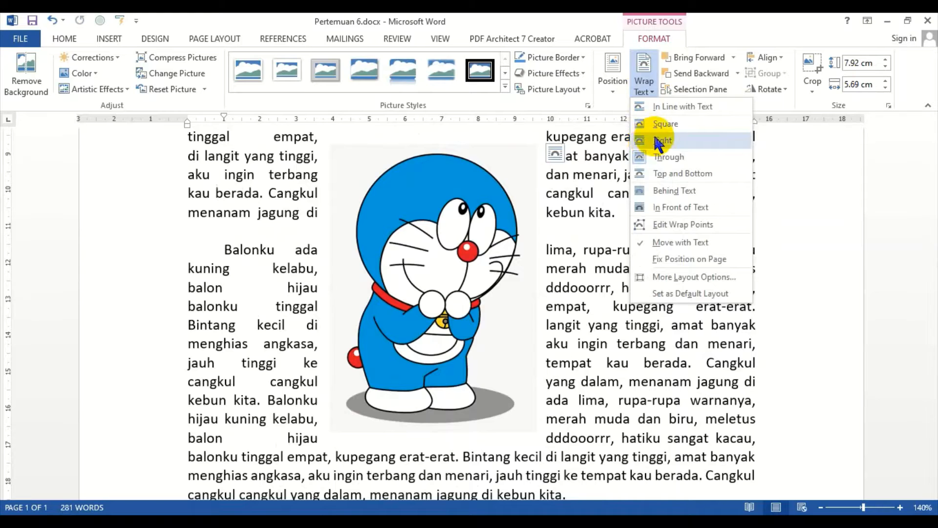
left_click(662, 140)
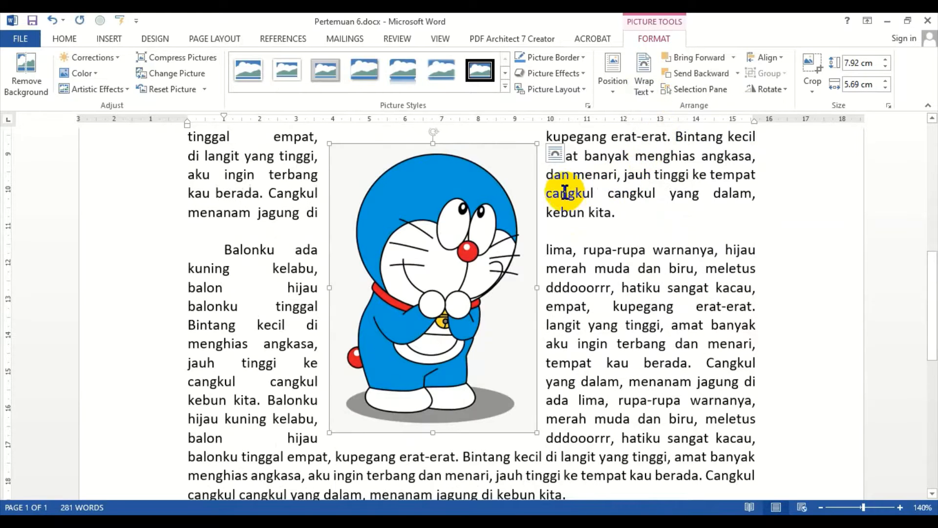
scroll(503, 210, "up", 3)
left_click(518, 201)
scroll(518, 201, "down", 3)
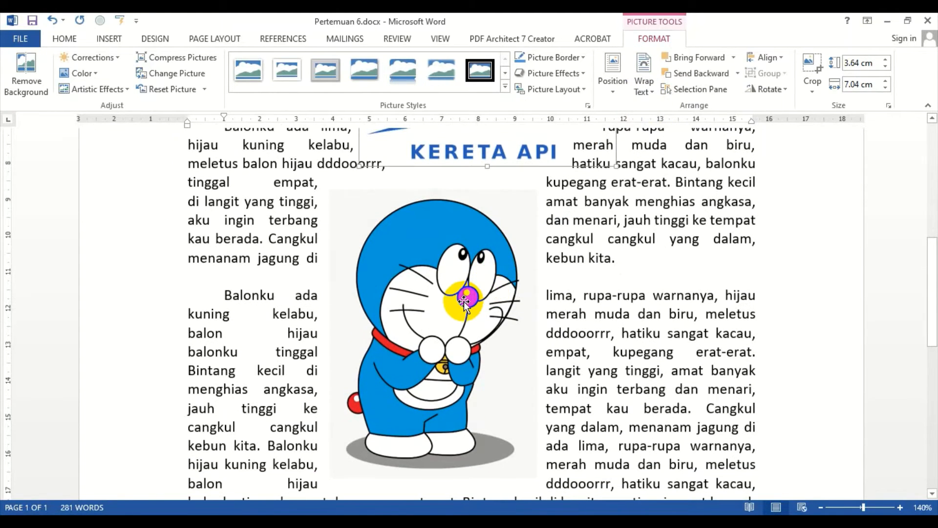
left_click(465, 300)
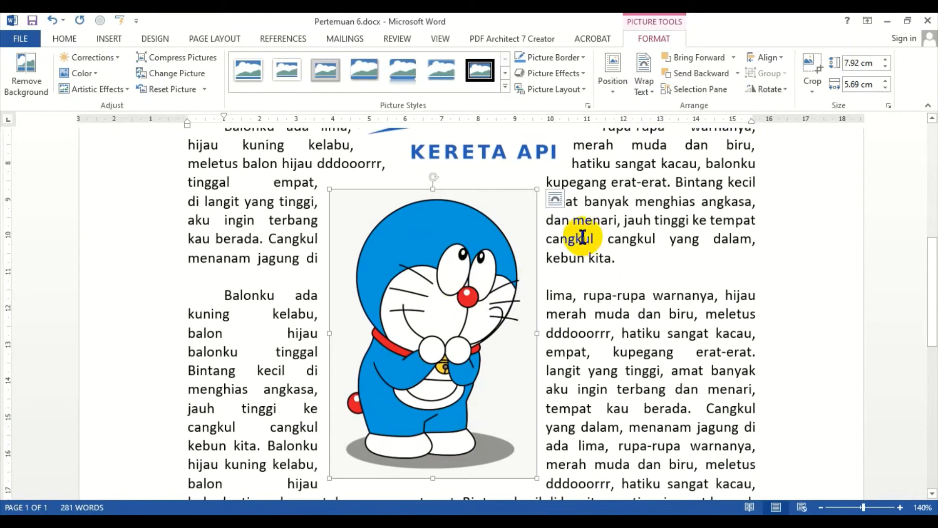
left_click(643, 89)
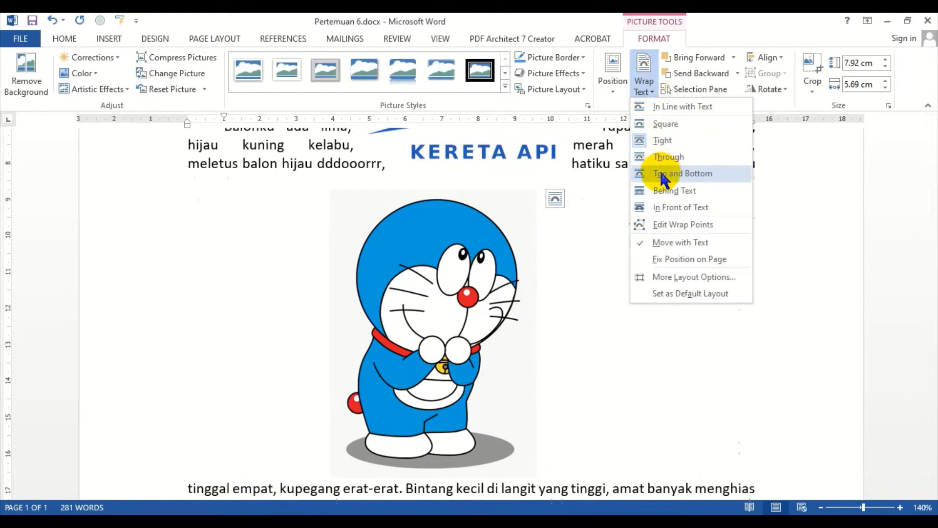
left_click(663, 141)
Step: Drag the Doraemon picture upward so it overlaps the bottom of the Kereta Api logo
scroll(581, 250, "up", 3)
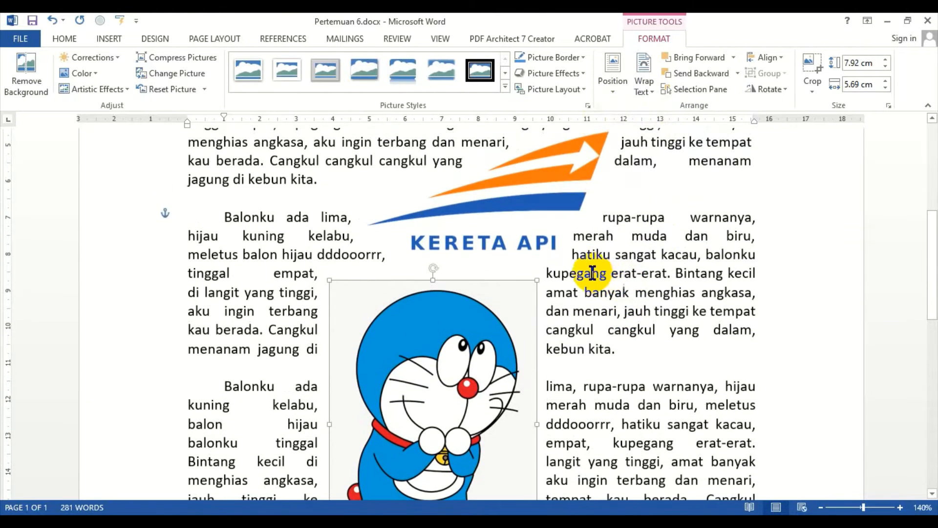
left_click(555, 204)
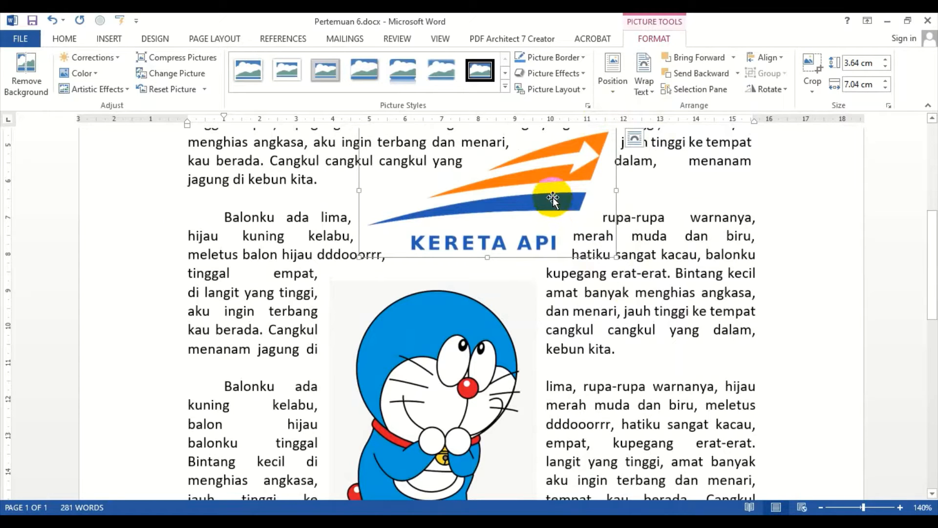
left_click(653, 329)
left_click(552, 210)
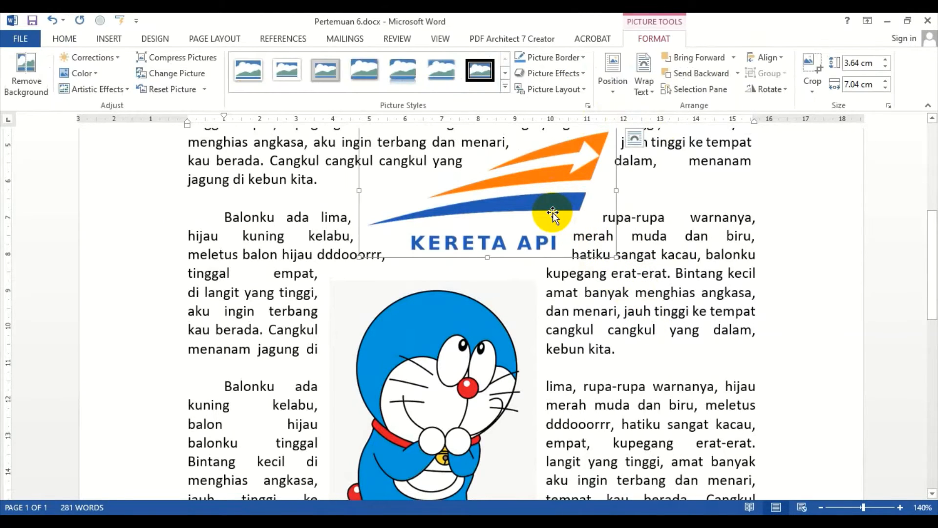
left_click_drag(440, 373, 458, 327)
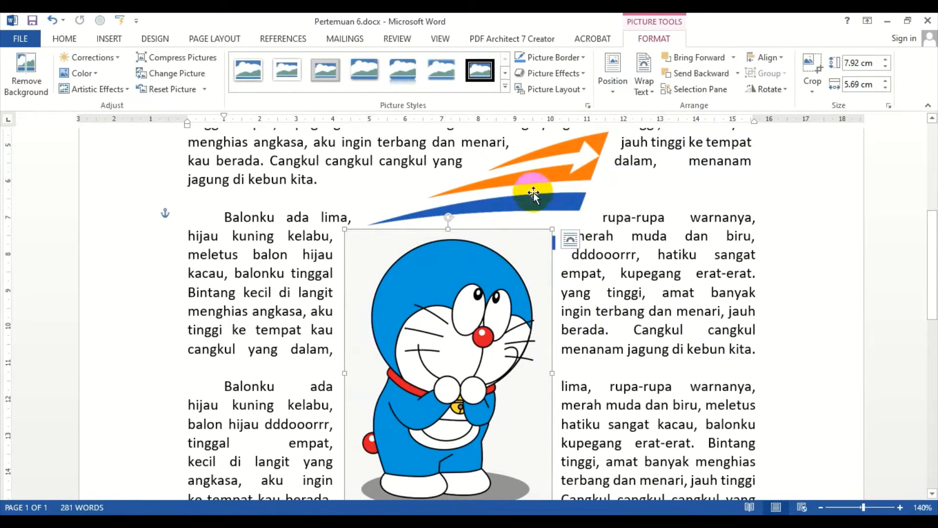
Step: Move the Doraemon picture further up and left so it sits over the logo
left_click(548, 173)
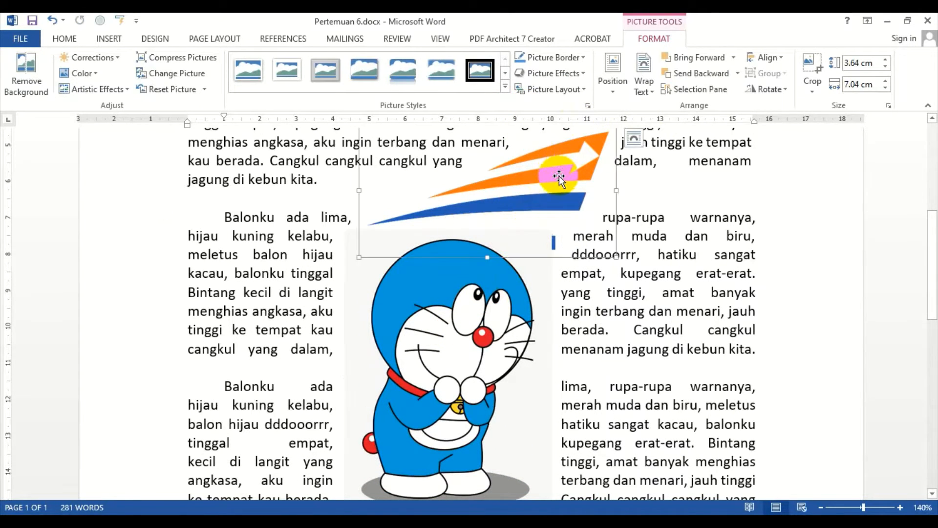
left_click(638, 87)
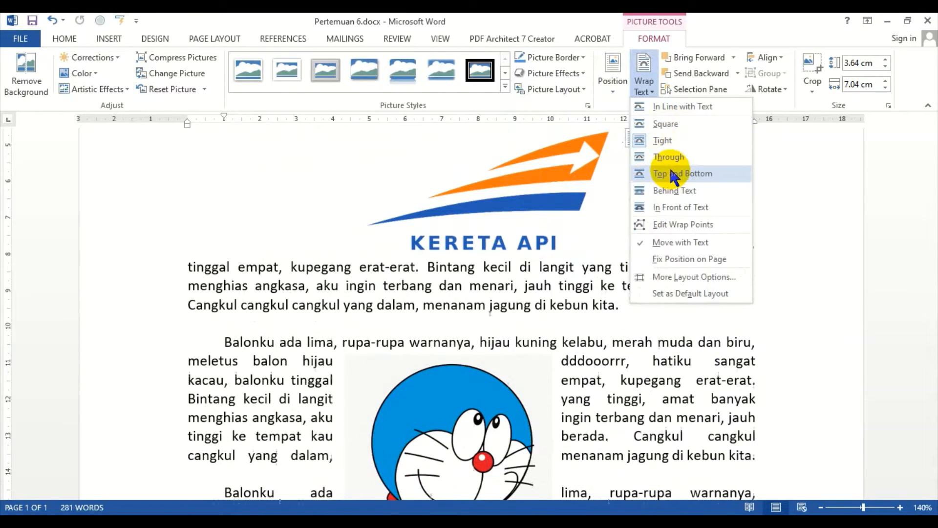
left_click(662, 374)
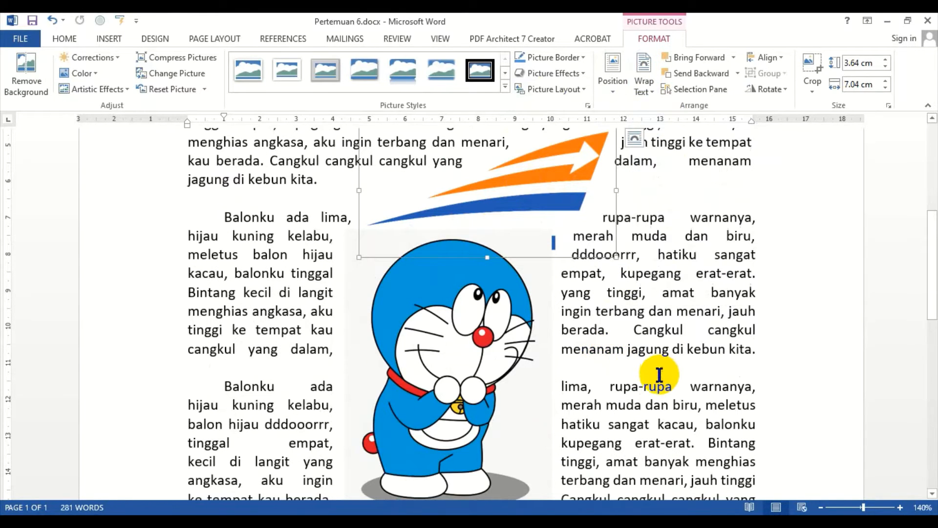
left_click_drag(477, 344, 423, 315)
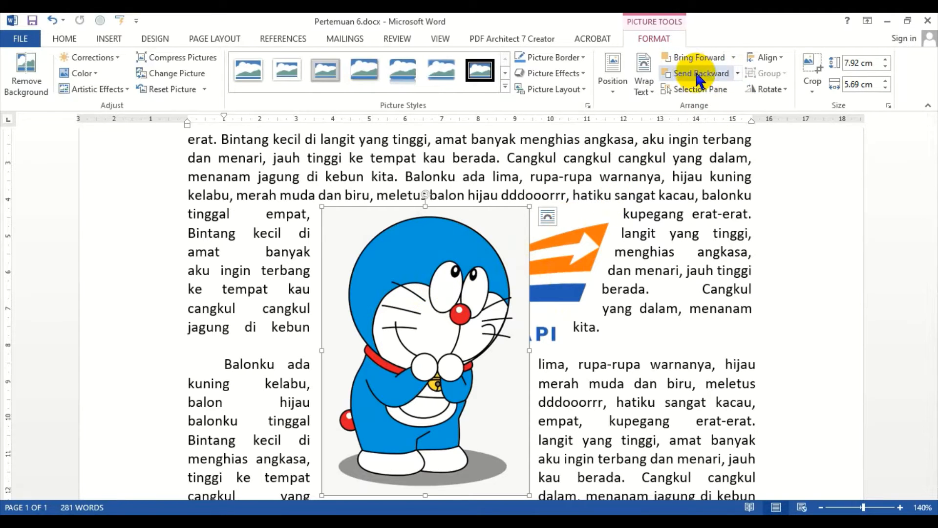
Step: Send the Doraemon picture backward behind the logo
left_click(645, 86)
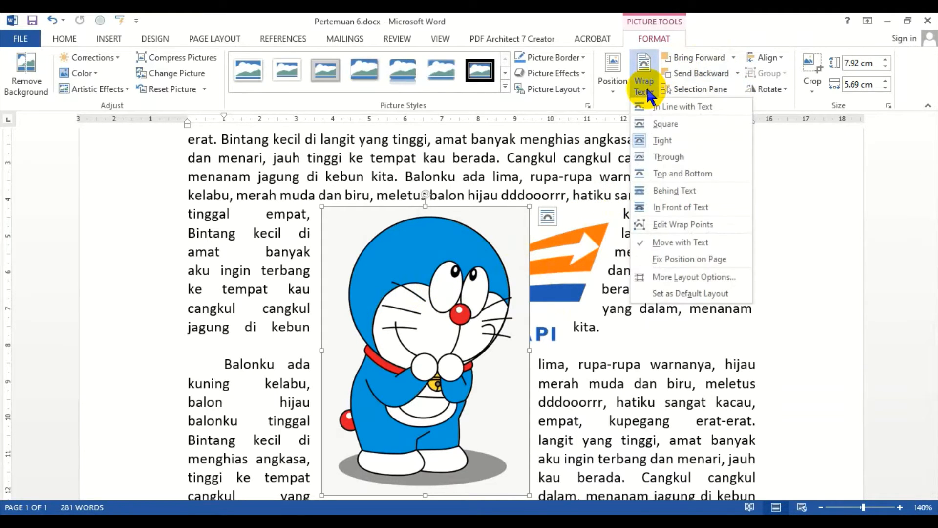
left_click(713, 32)
left_click(685, 76)
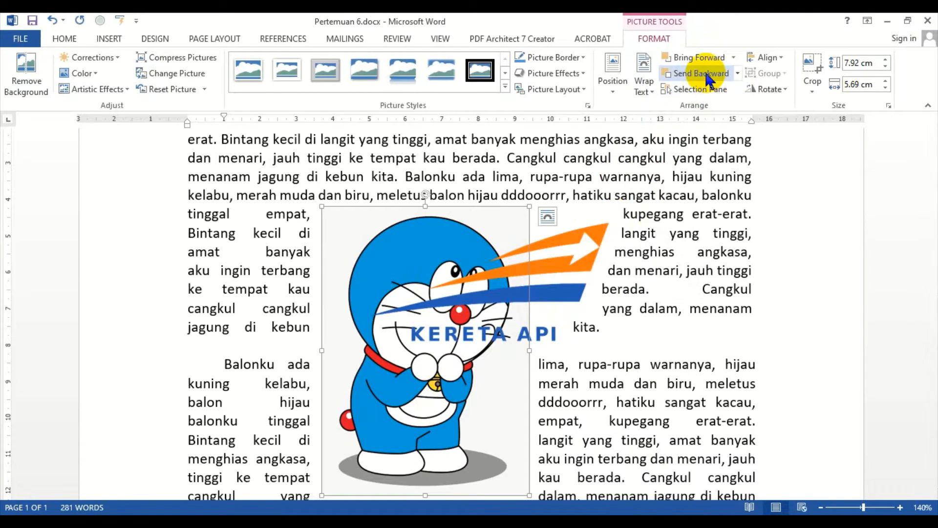
Step: Send the logo backward behind the Doraemon picture
left_click(562, 289)
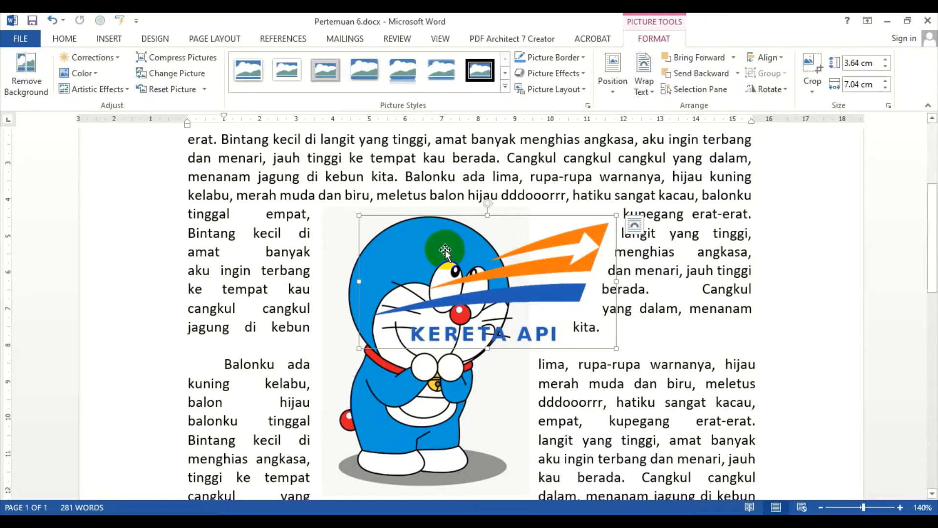
left_click(430, 412)
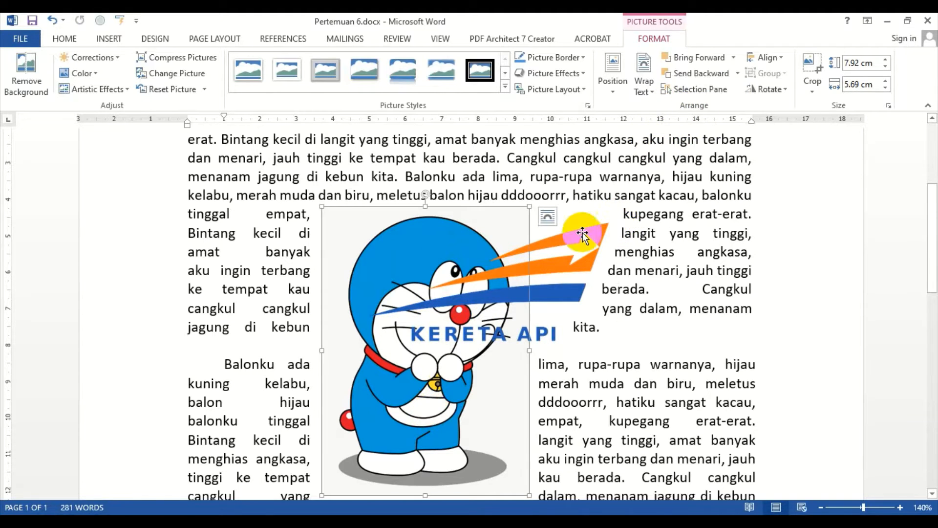
left_click(578, 240)
left_click(700, 75)
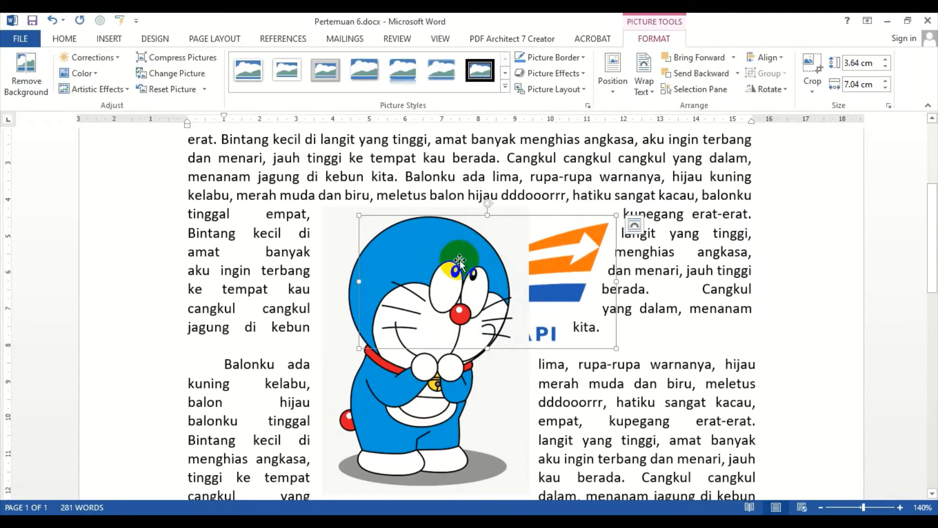
Step: Send the Doraemon picture backward again so the logo appears in front
left_click(452, 262)
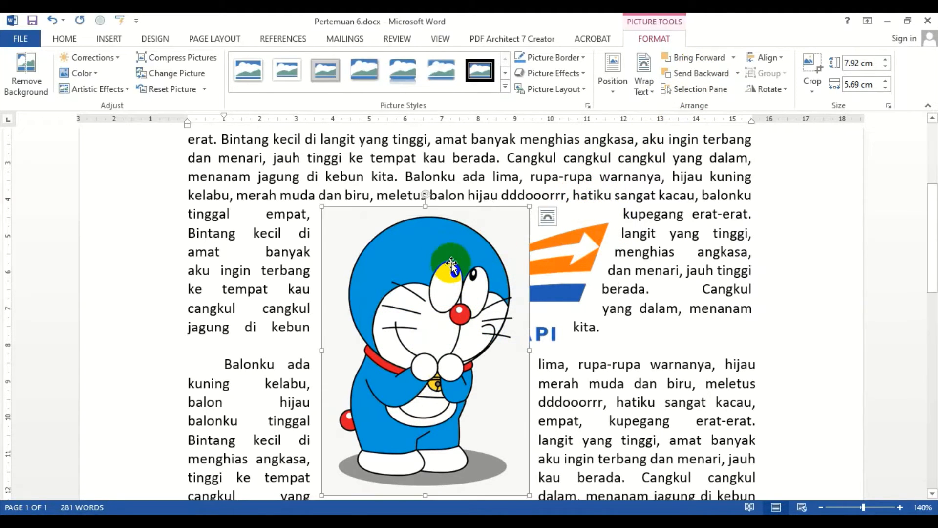
left_click(696, 73)
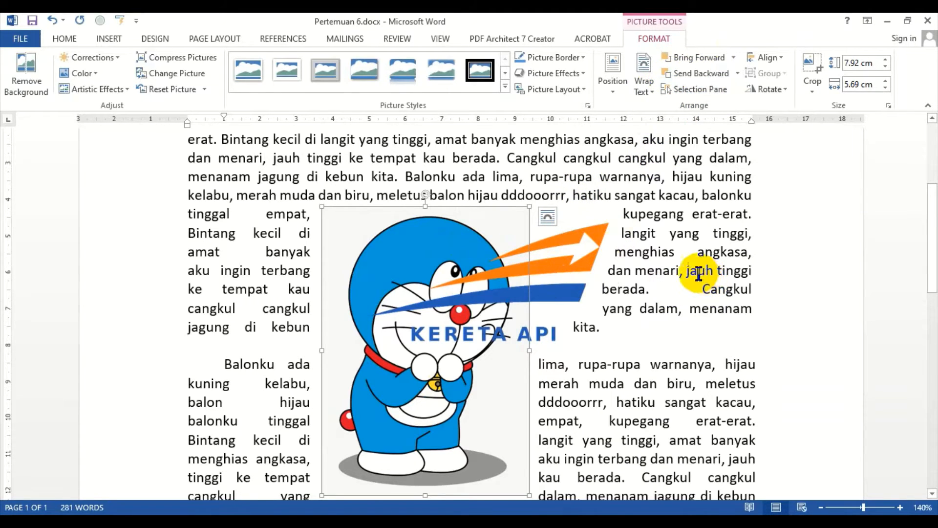
left_click(740, 289)
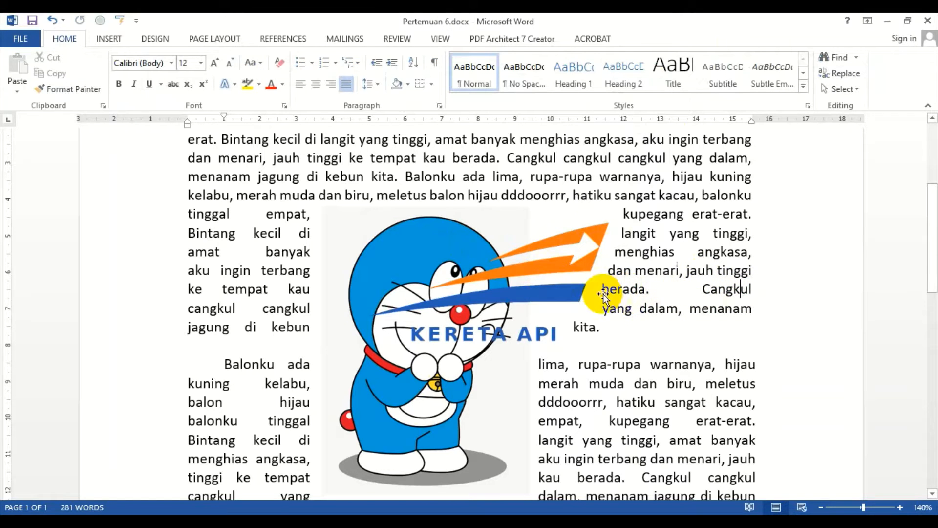
Step: Drag the Doraemon picture into the next paragraph and shrink it to about 3.25 × 2.33 cm at the left margin
left_click(429, 399)
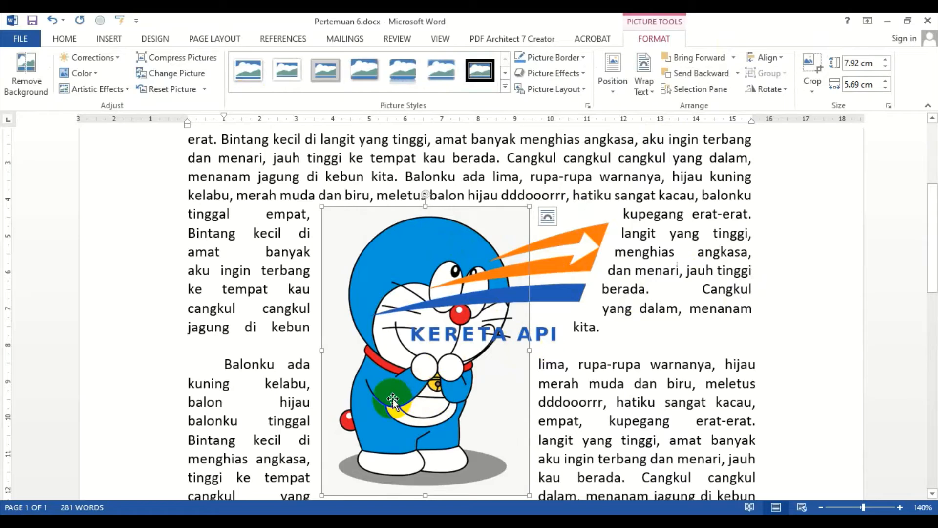
scroll(429, 388, "down", 2)
left_click_drag(399, 337, 413, 427)
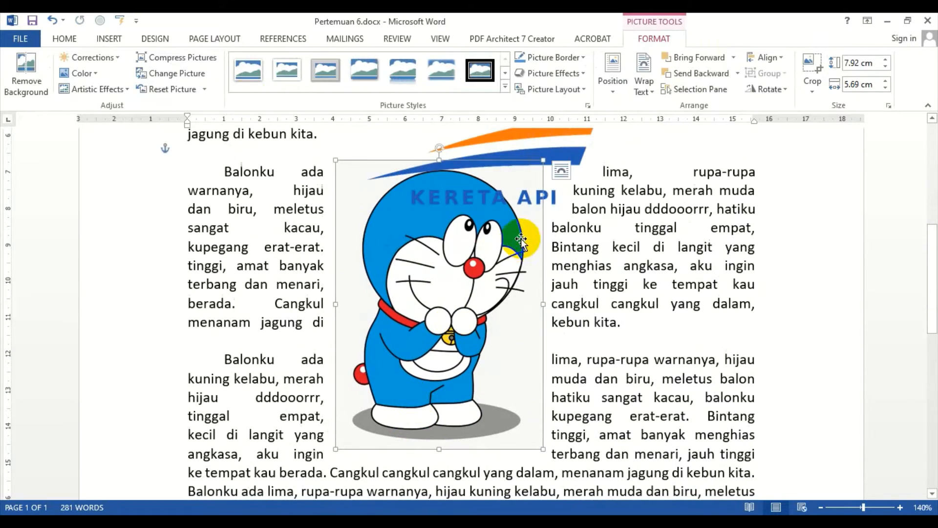
left_click_drag(543, 161, 224, 294)
scroll(419, 310, "down", 2)
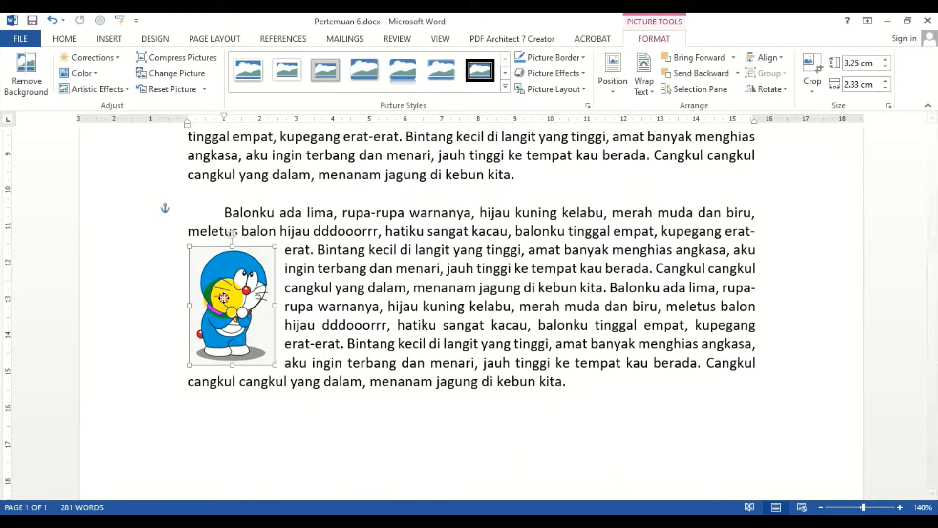
left_click(395, 289)
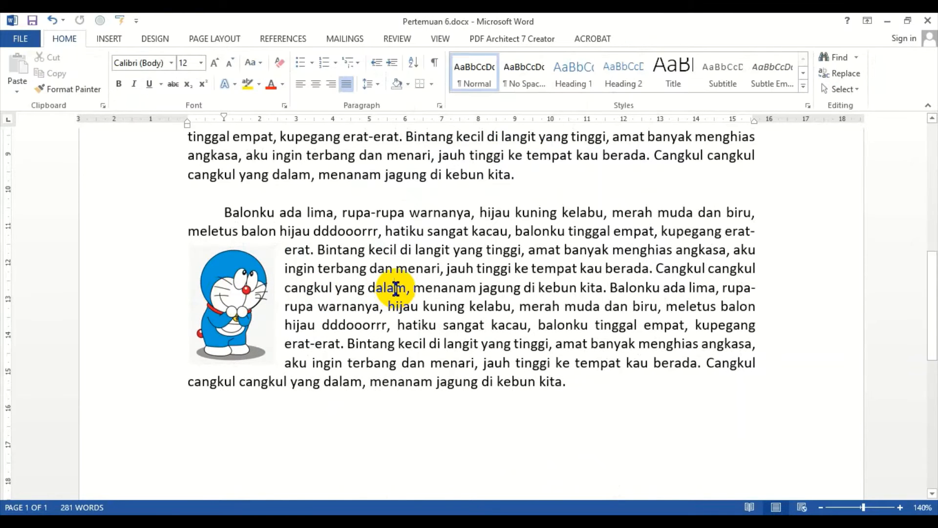
scroll(396, 288, "up", 7)
left_click_drag(561, 345, 682, 354)
left_click(413, 268)
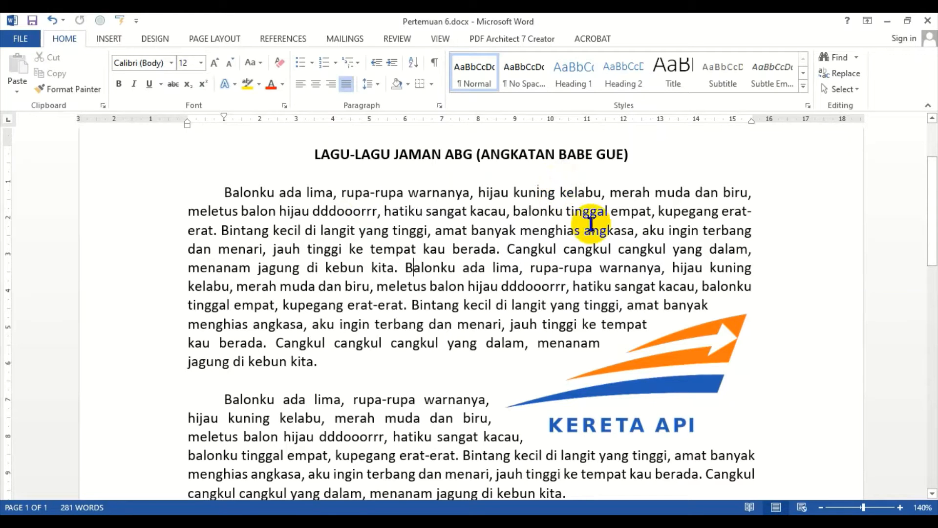
left_click(110, 39)
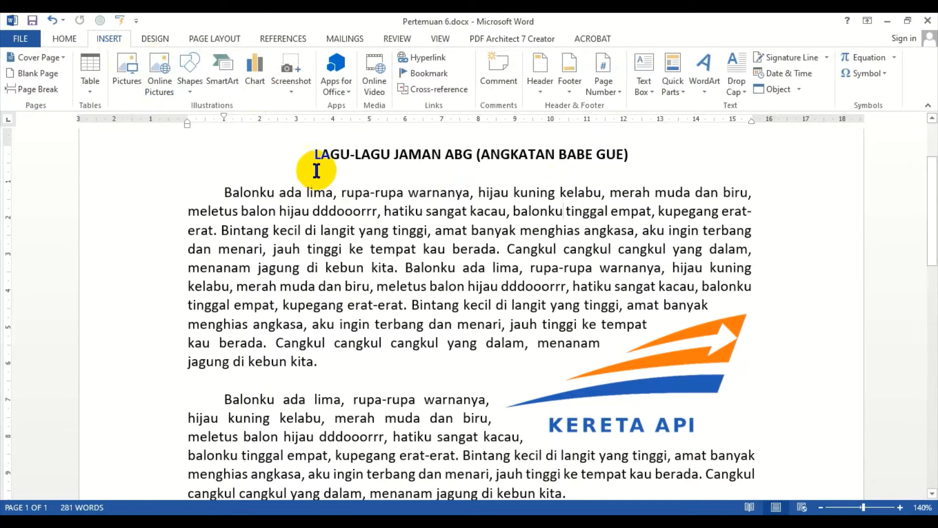
scroll(345, 190, "down", 7)
scroll(356, 226, "up", 5)
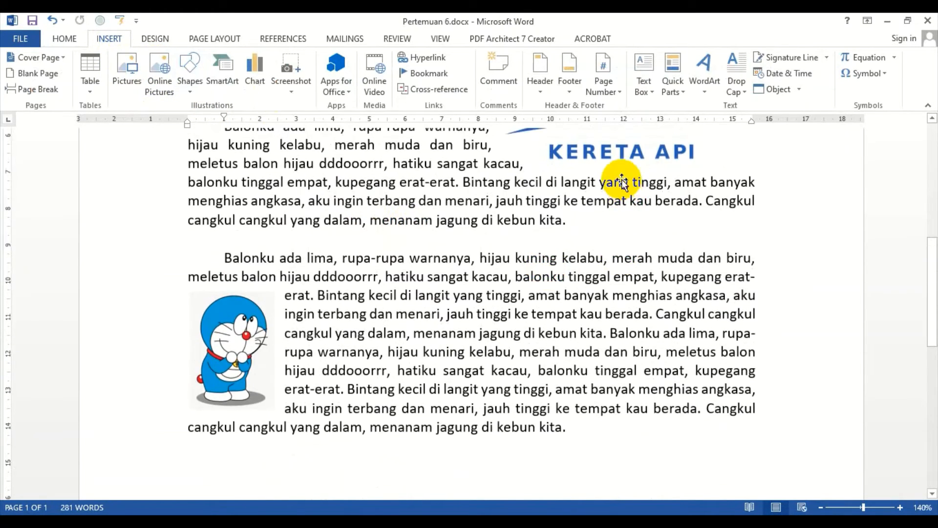
scroll(161, 331, "down", 3)
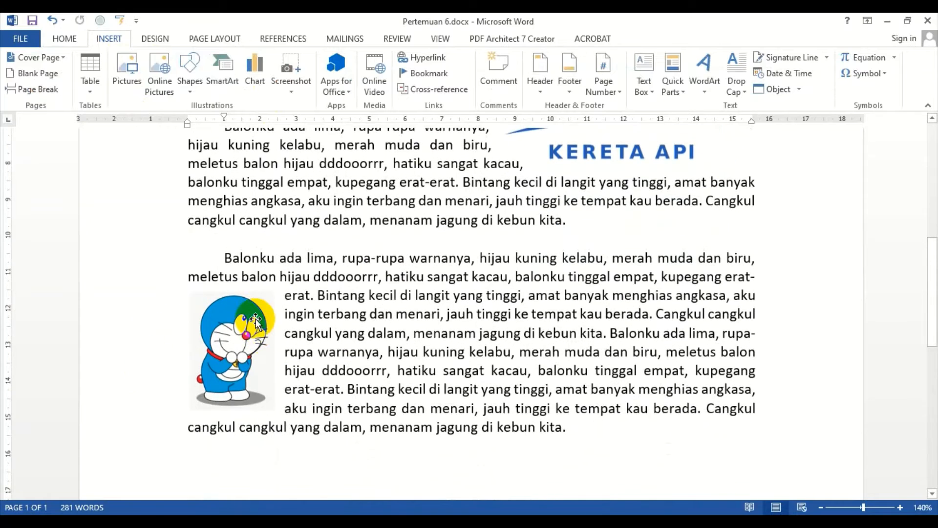
left_click(381, 242)
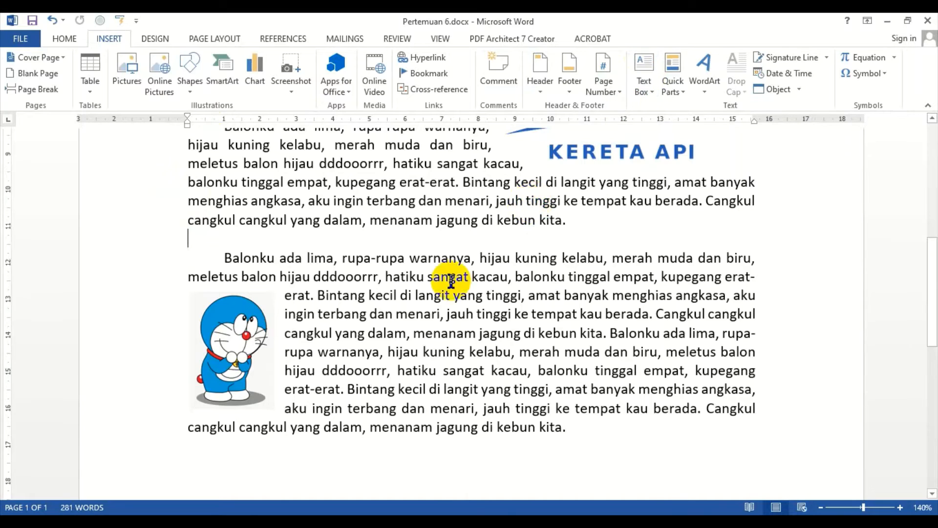
scroll(268, 350, "down", 3)
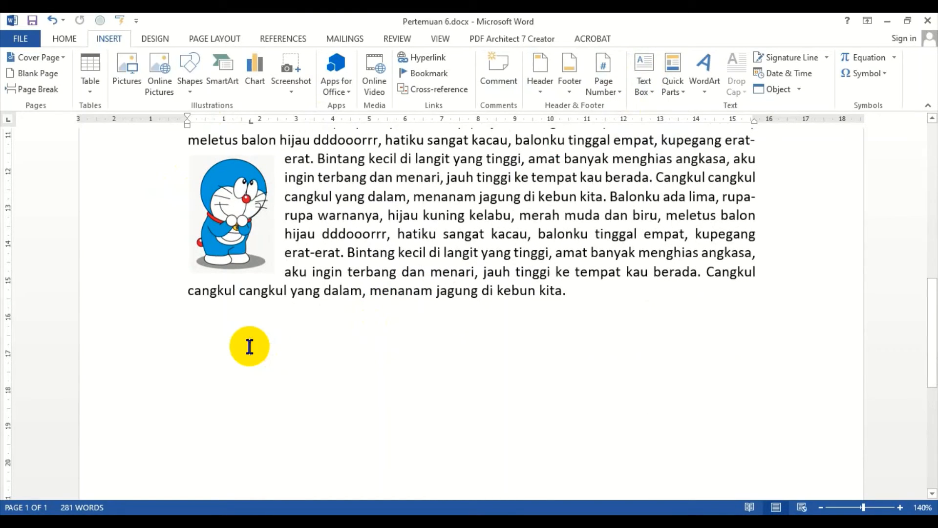
type("Doremon")
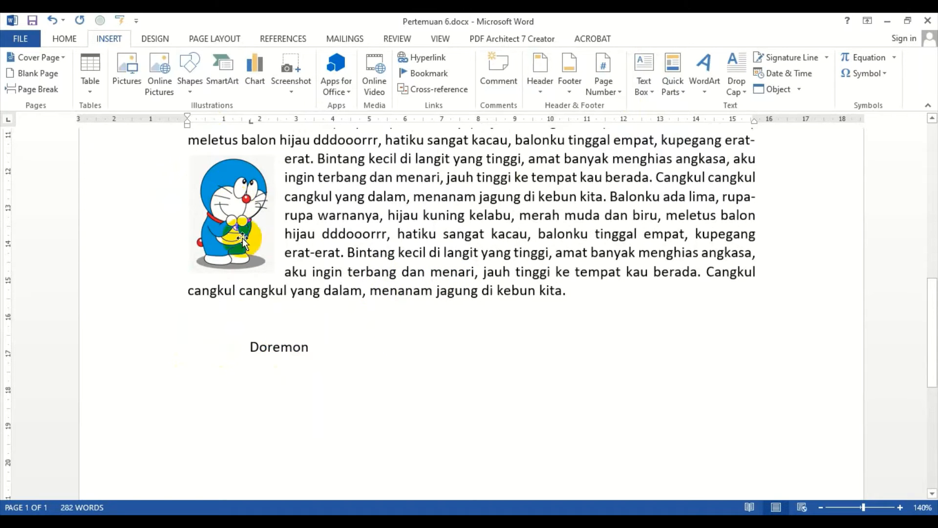
left_click(234, 333)
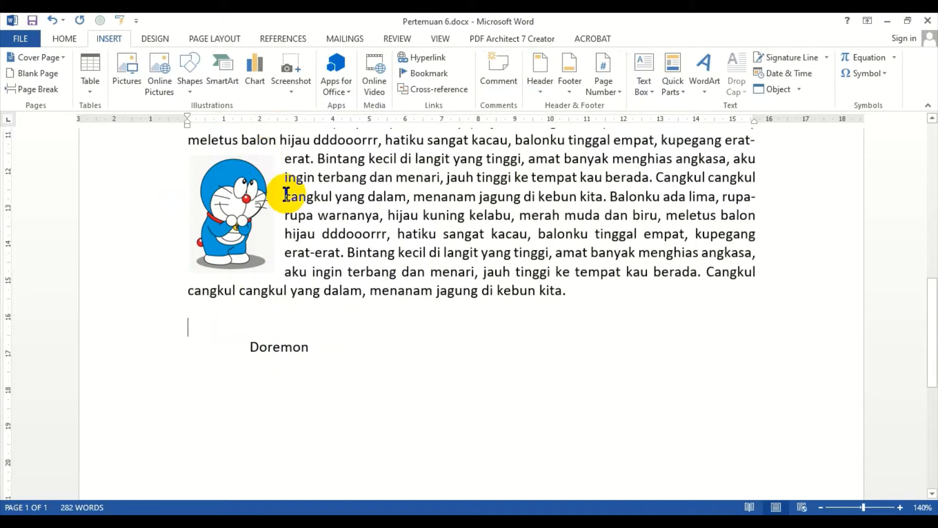
key("shift+Down")
key("shift+Down")
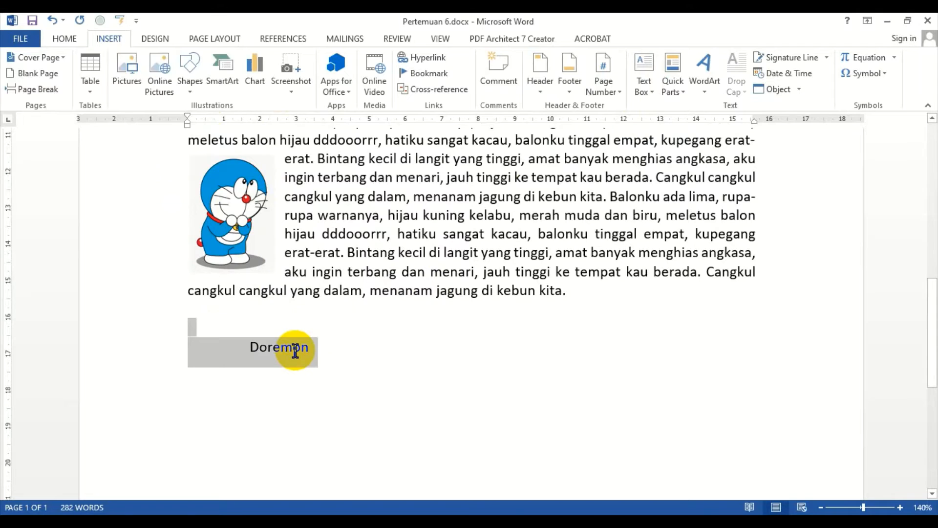
key("Delete")
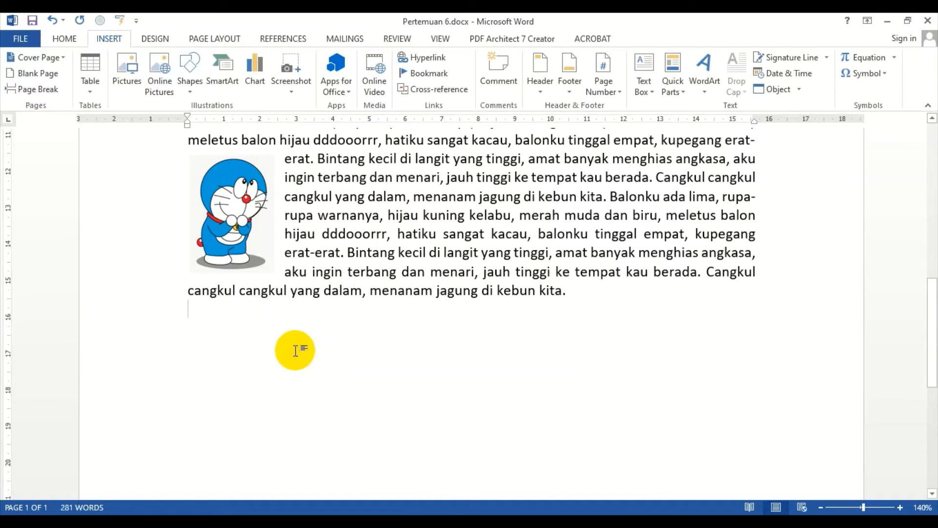
Step: Draw a text box about 6.99 × 1.02 cm on a new line below the Doraemon paragraph
key("Return")
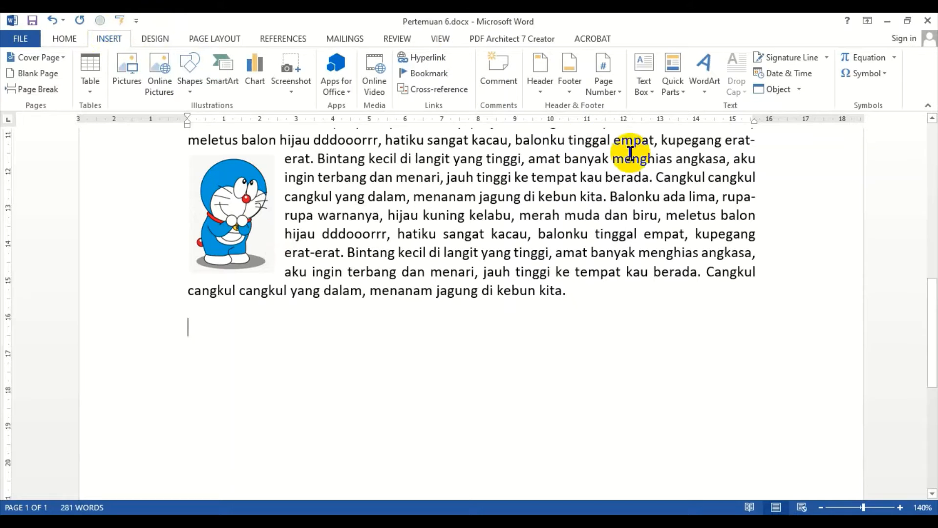
left_click(644, 87)
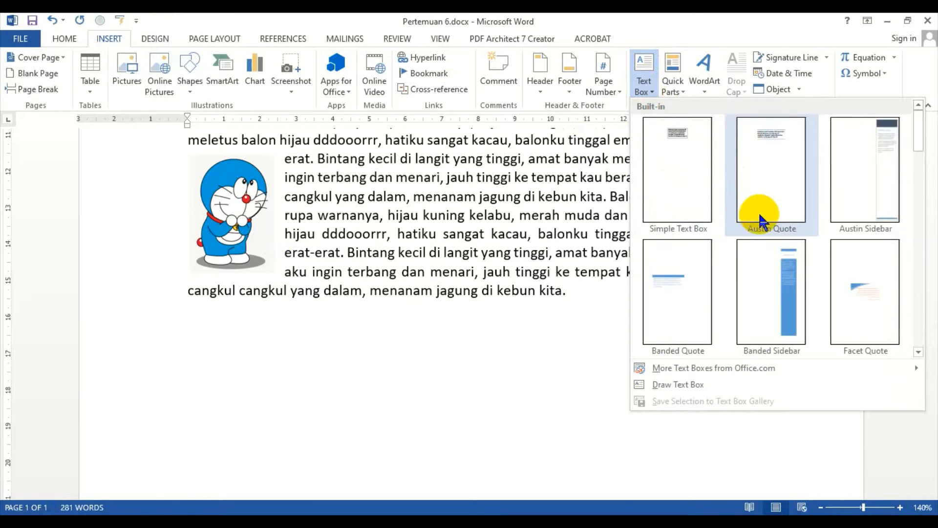
scroll(769, 211, "down", 5)
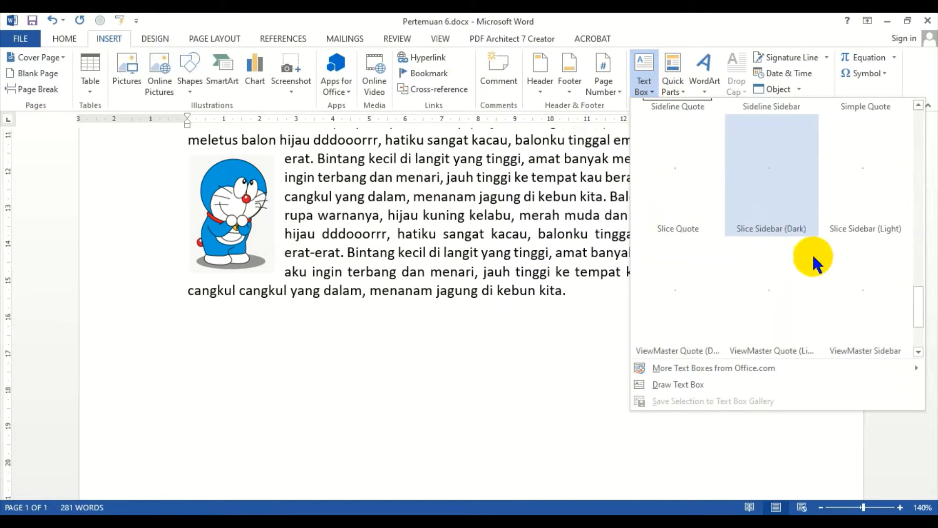
scroll(803, 264, "down", 1)
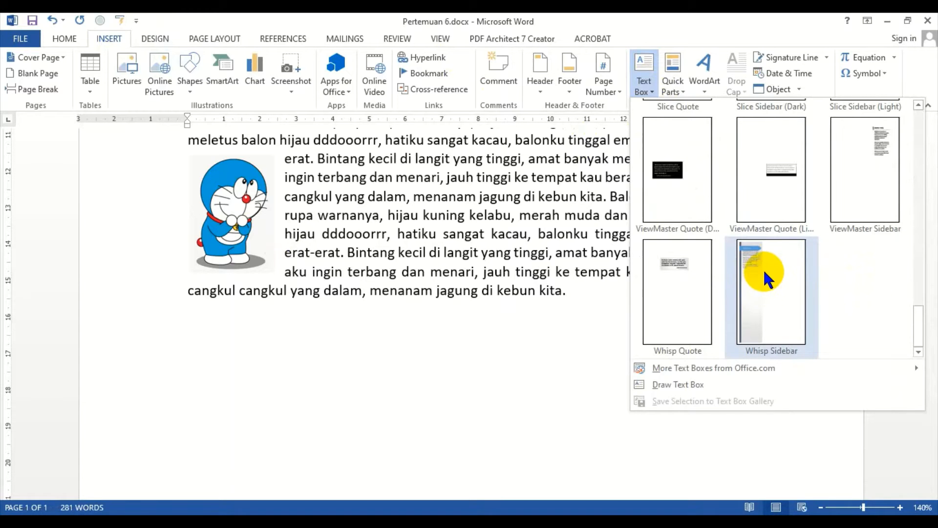
scroll(781, 247, "up", 6)
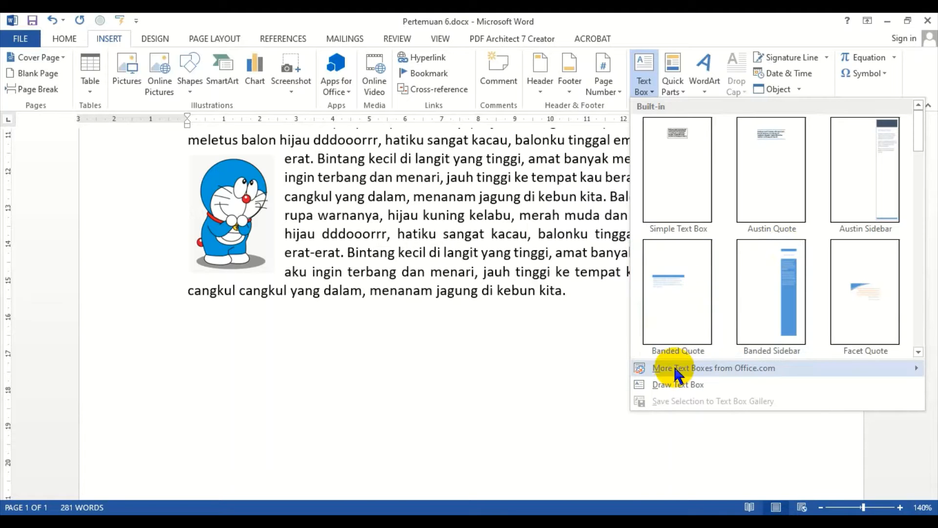
mouse_move(690, 382)
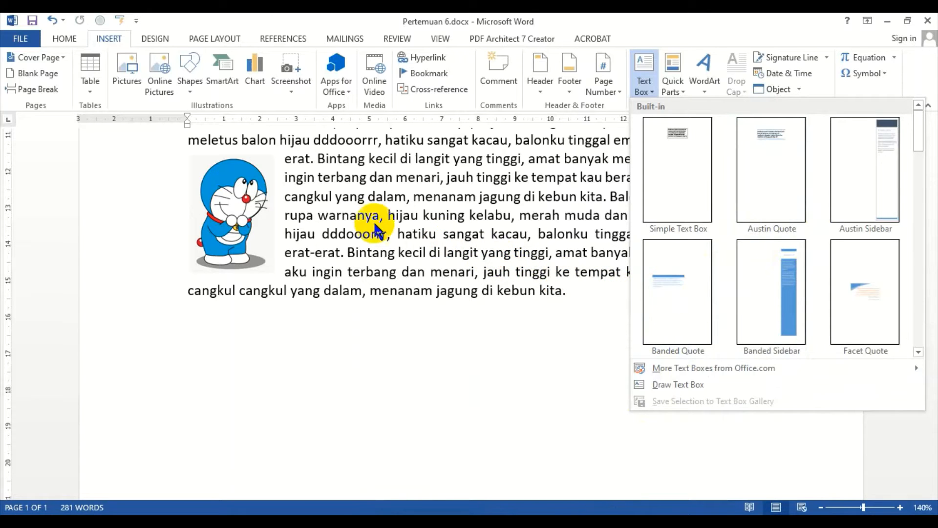
left_click(677, 386)
mouse_move(296, 329)
left_mouse_down()
mouse_move(352, 362)
mouse_move(551, 367)
left_mouse_up()
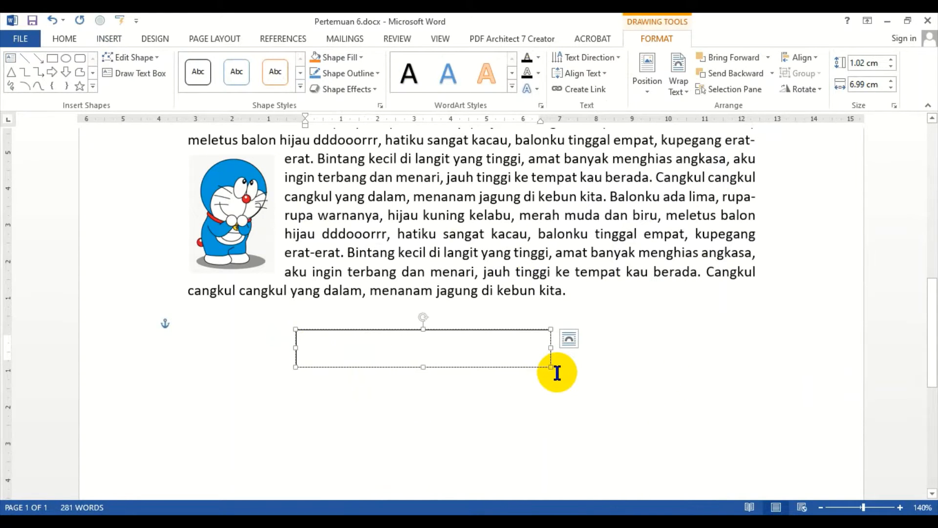
Step: Enter Doraemon in the text box and format it bold, centred and red
type("Doraemon")
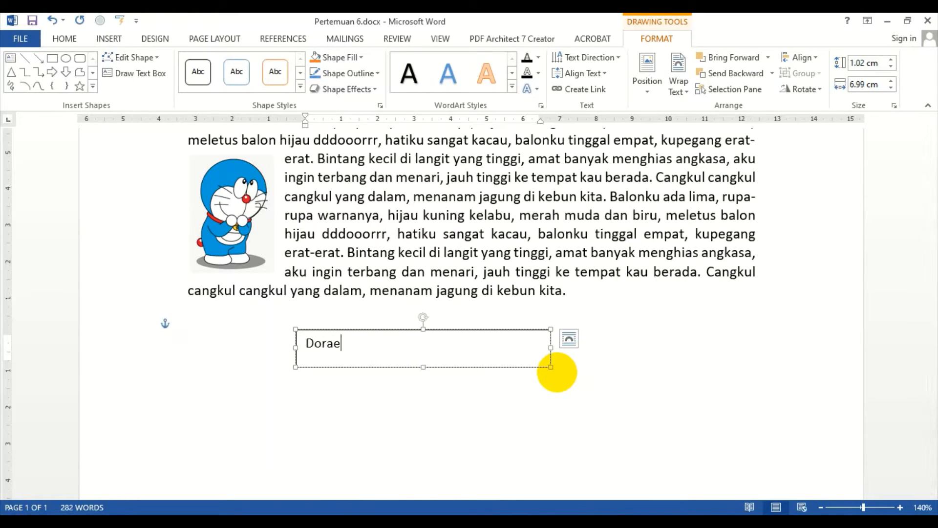
left_click(490, 333)
left_click(64, 39)
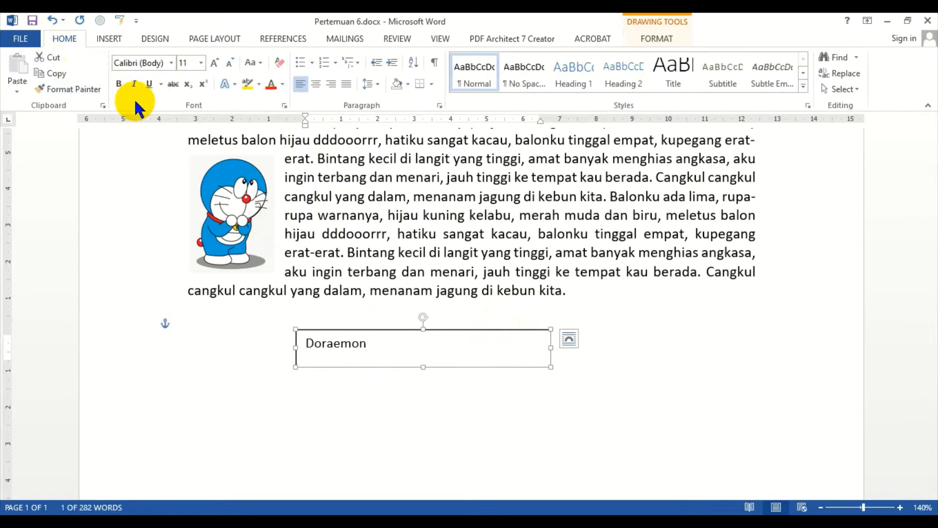
left_click(119, 84)
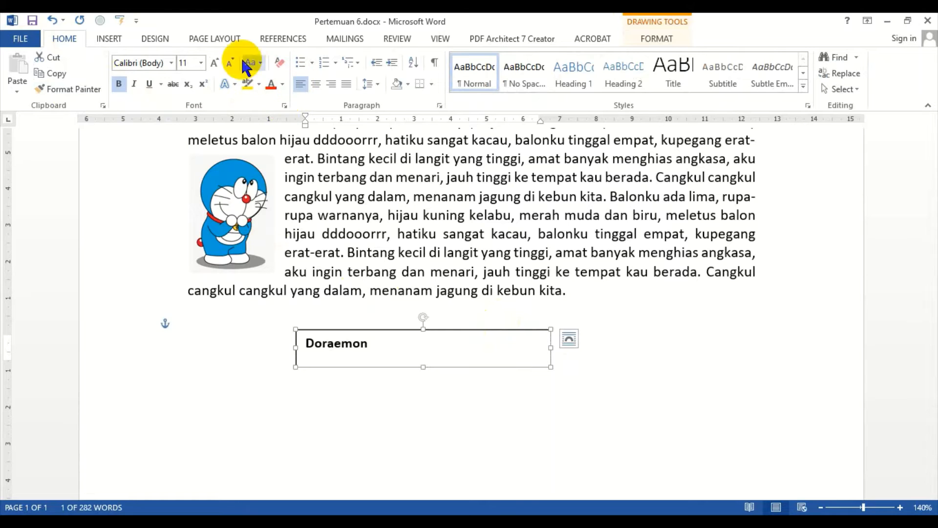
left_click(316, 84)
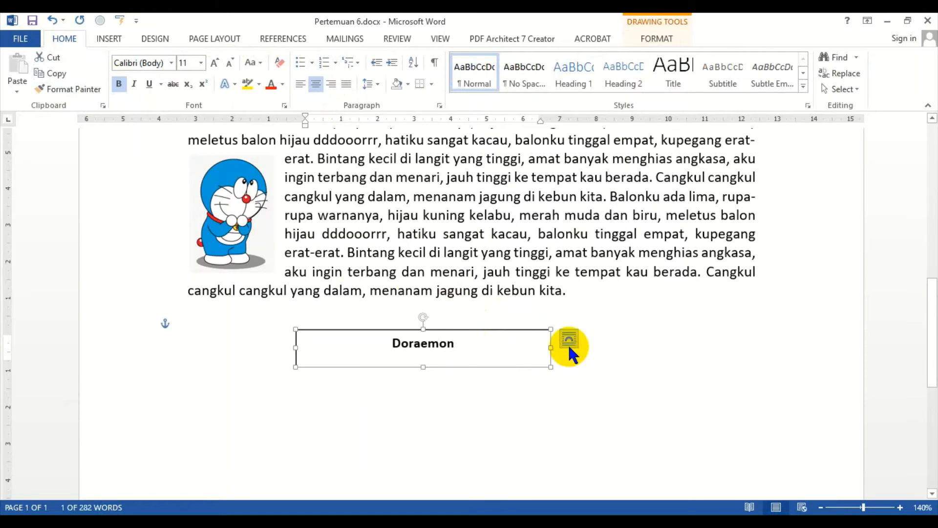
left_click(282, 90)
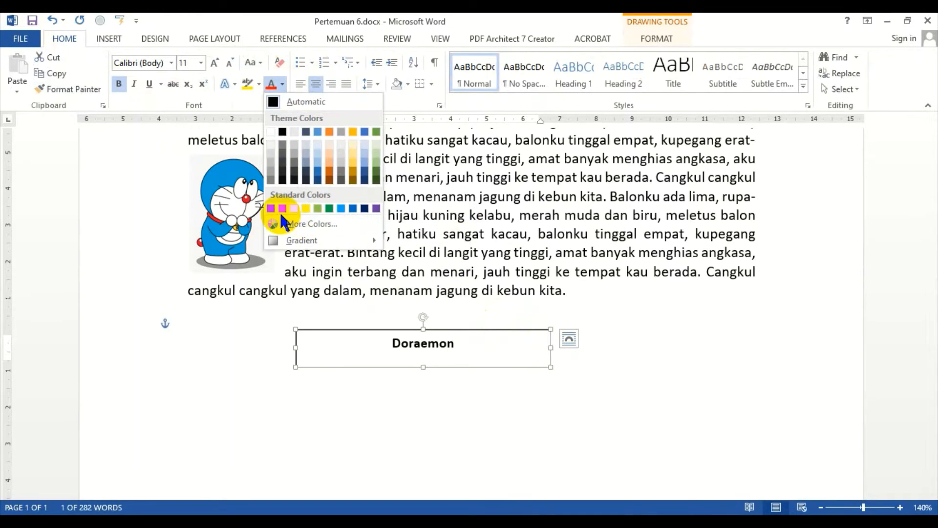
left_click(272, 201)
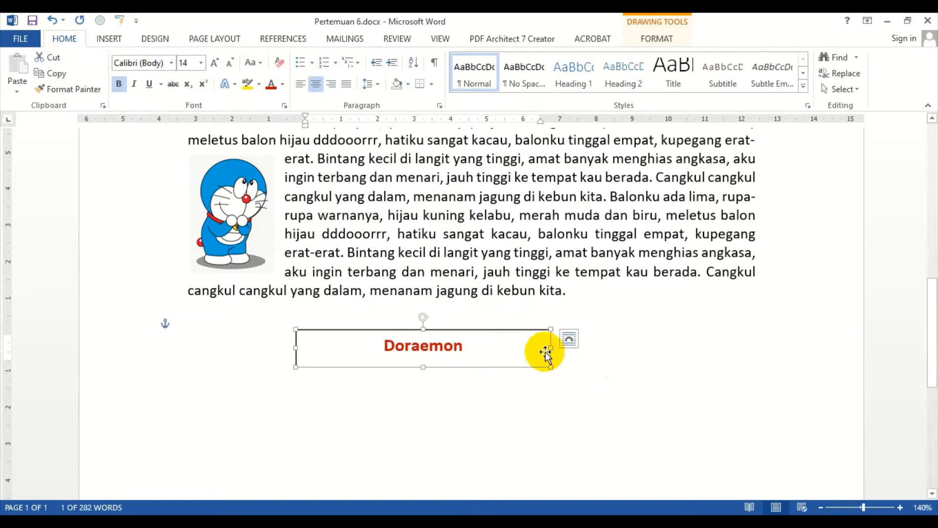
Step: Narrow the text box to about 3.6 × 0.87 cm around the Doraemon label
left_click_drag(552, 348, 428, 348)
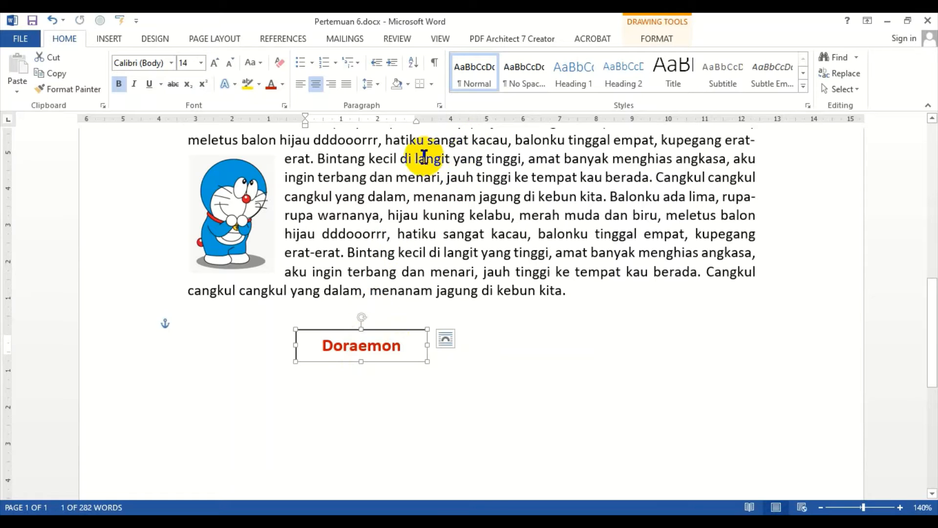
left_click(405, 152)
left_click(106, 37)
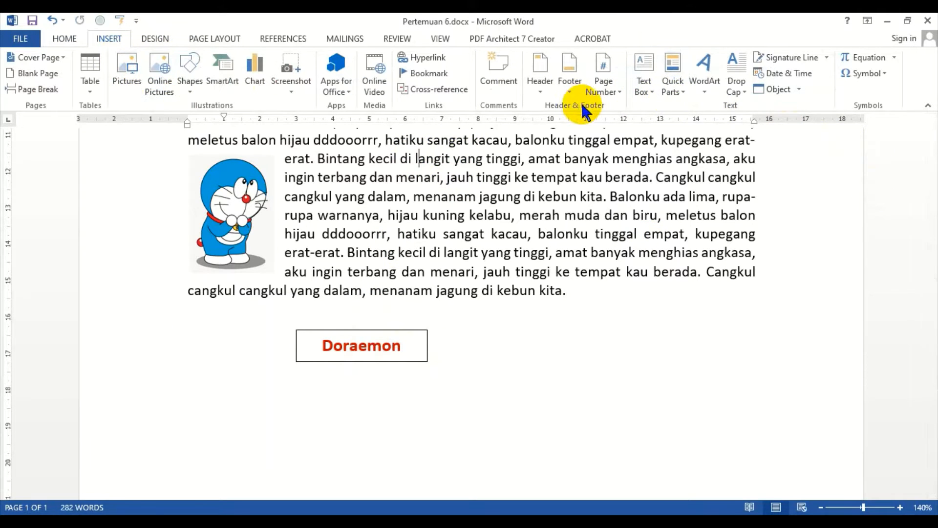
left_click(539, 235)
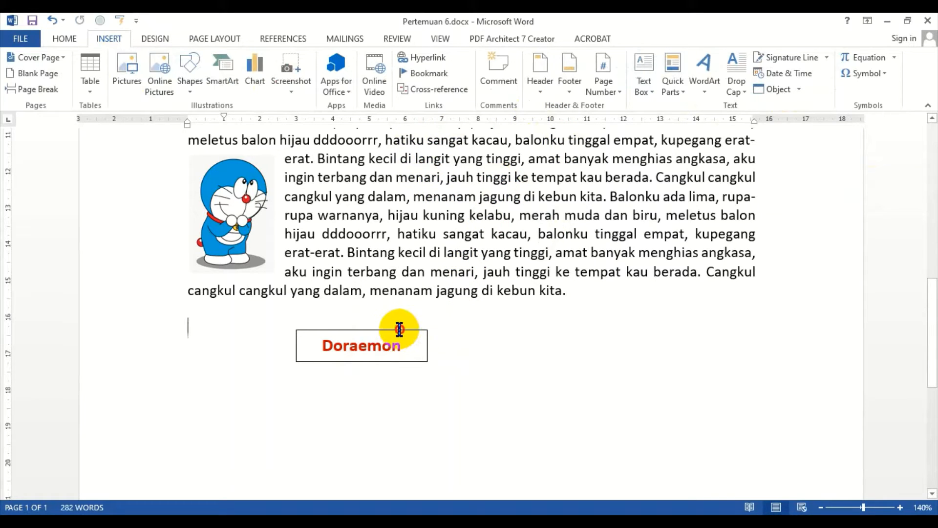
left_click(379, 330)
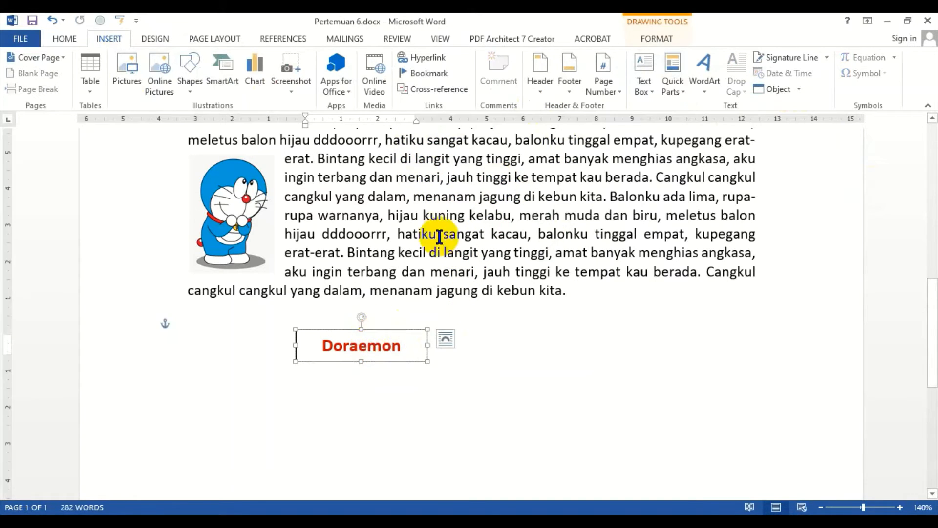
left_click(652, 44)
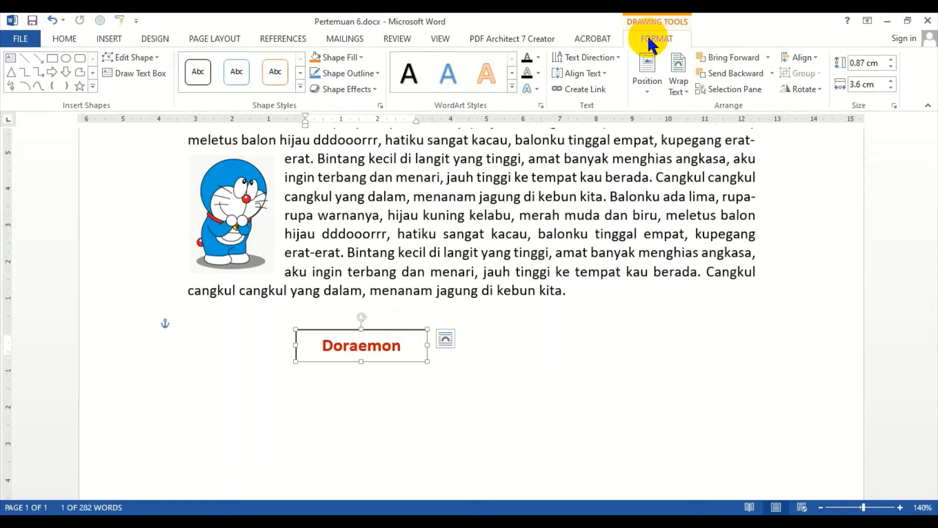
left_click(379, 253)
left_click(376, 345)
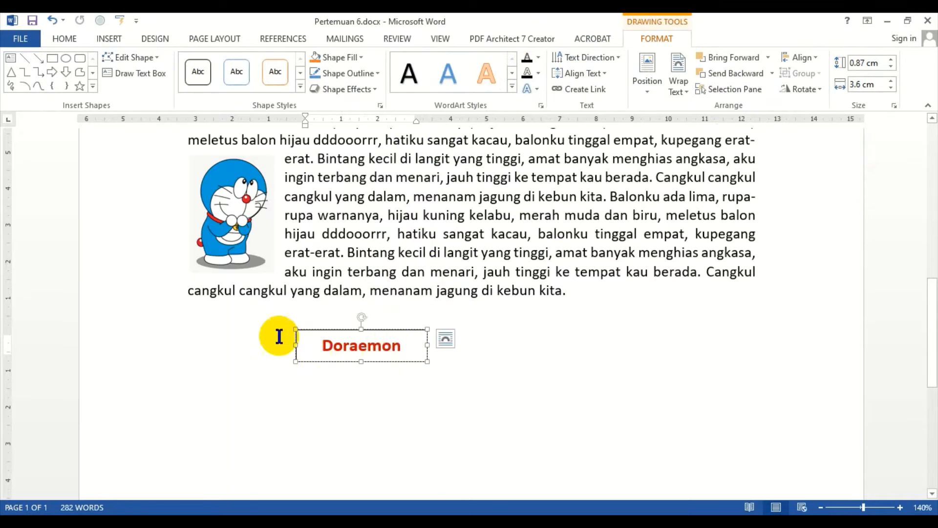
left_click(413, 291)
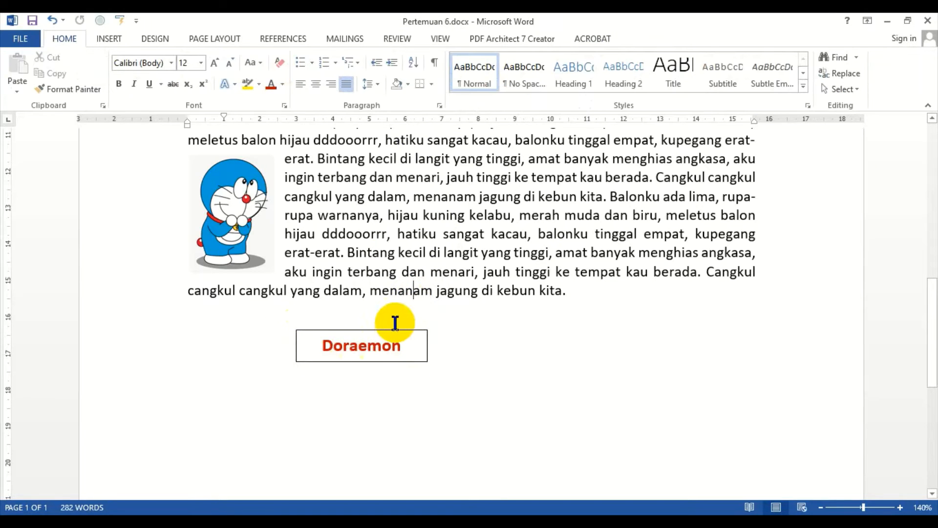
left_click(371, 345)
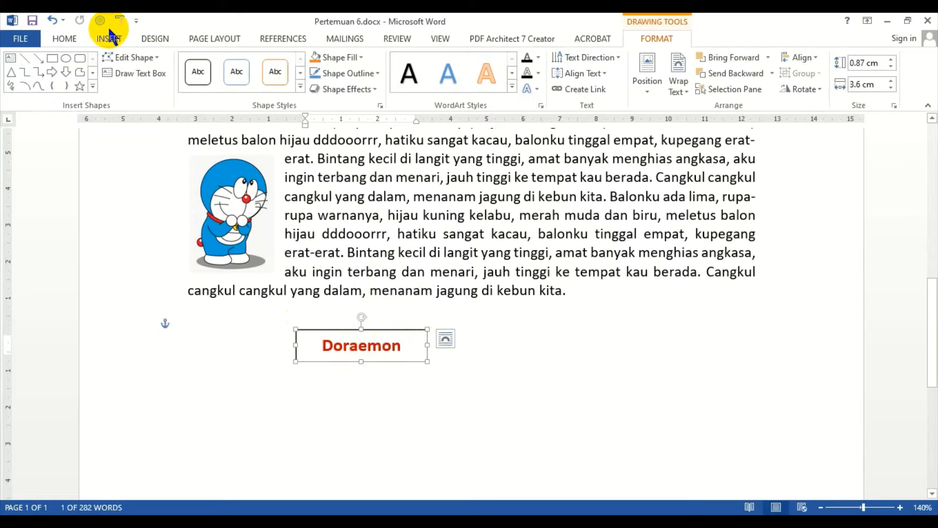
left_click(64, 39)
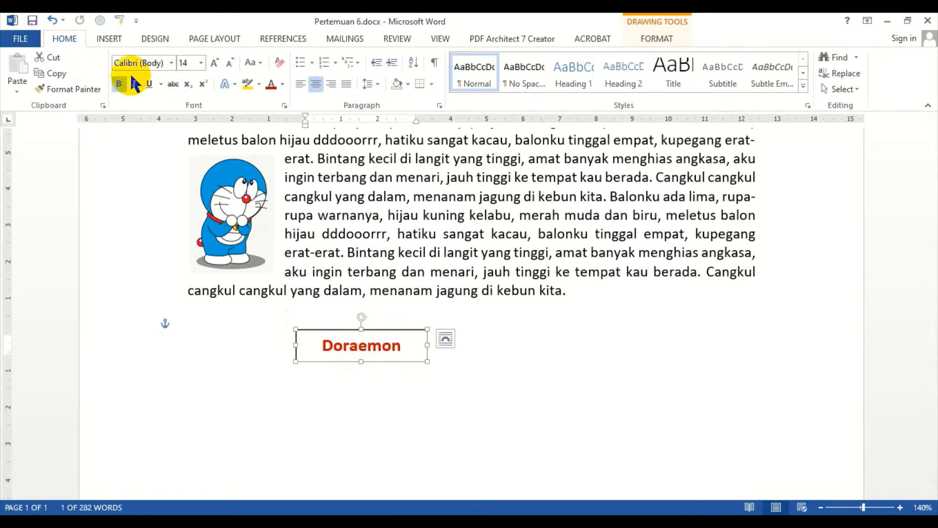
left_click(430, 84)
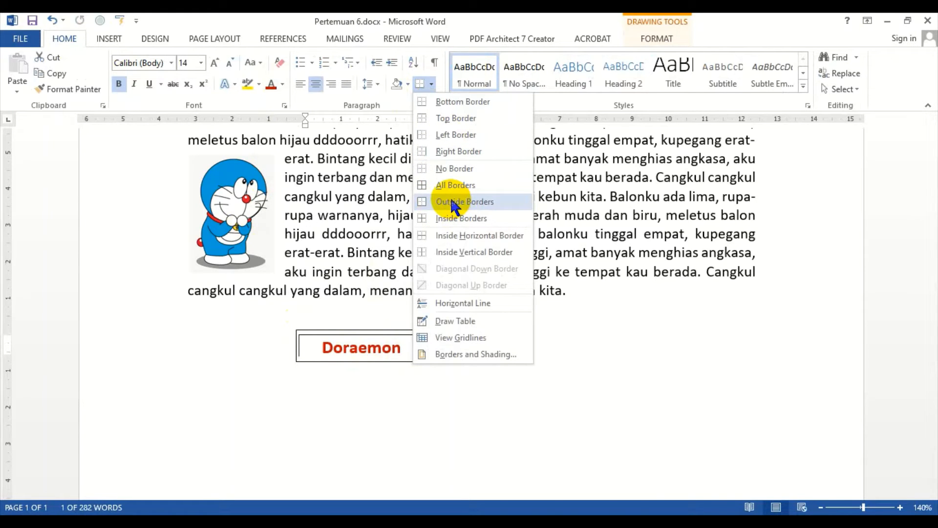
left_click(350, 22)
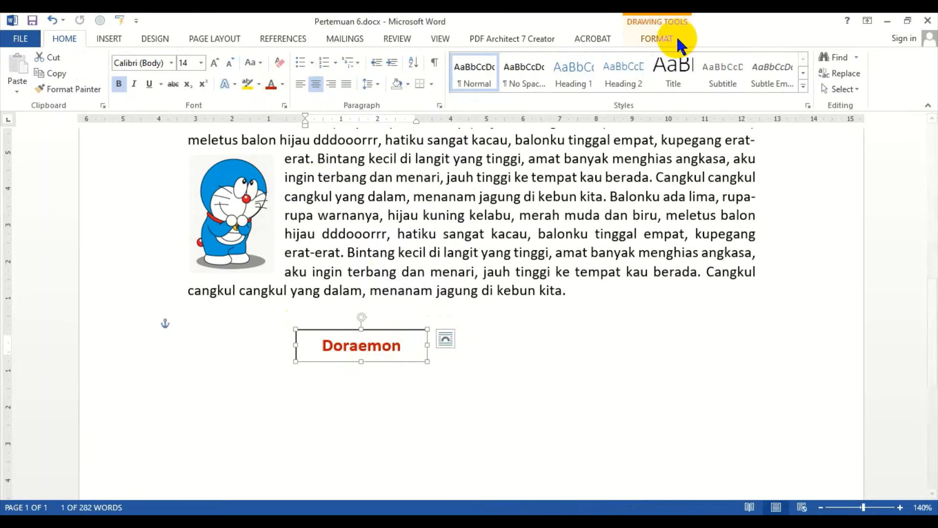
Step: Remove the outline from the Doraemon caption text box
left_click(653, 38)
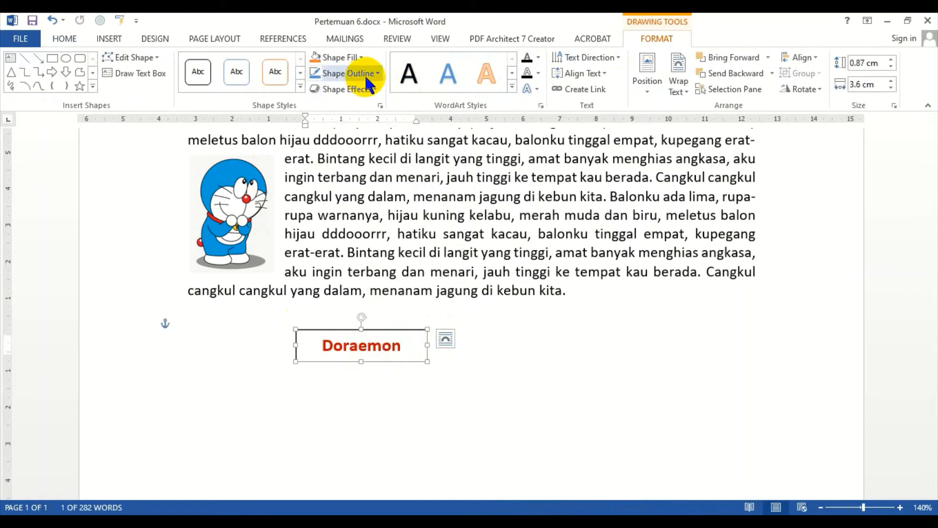
left_click(352, 57)
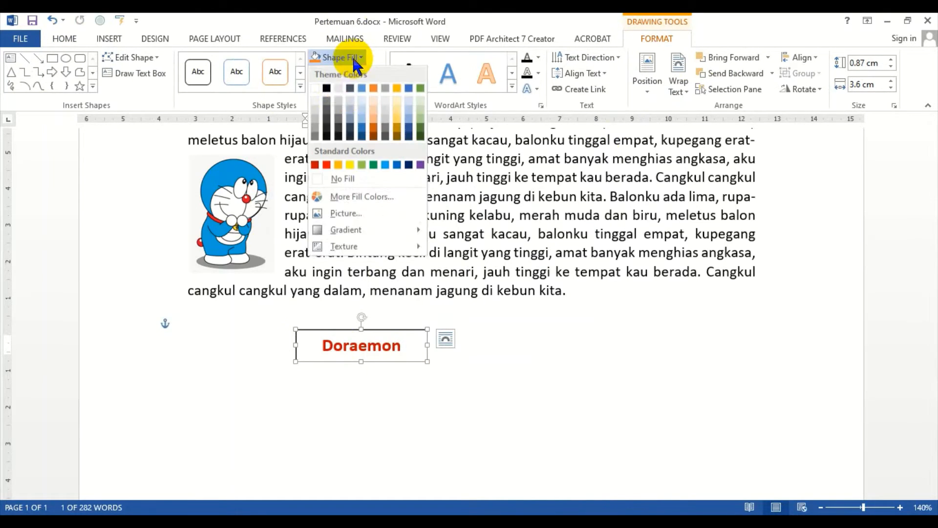
left_click(368, 20)
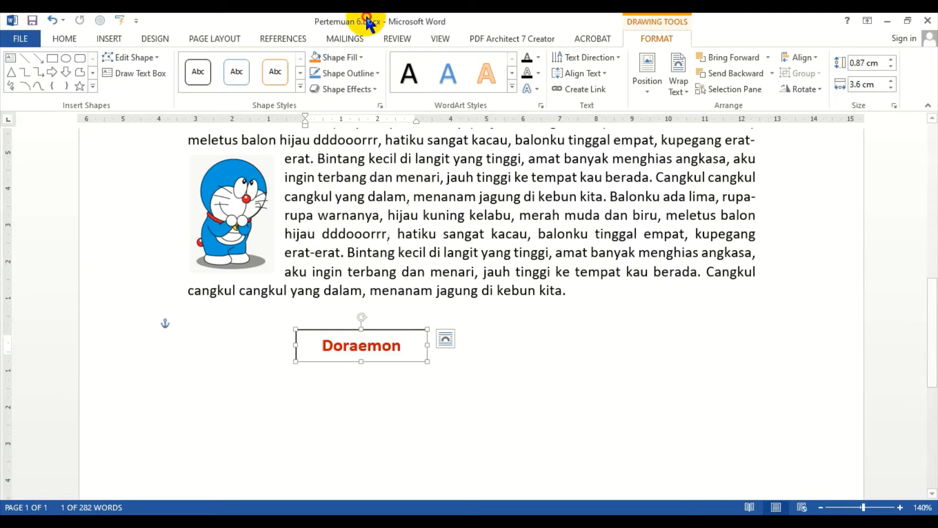
left_click(374, 73)
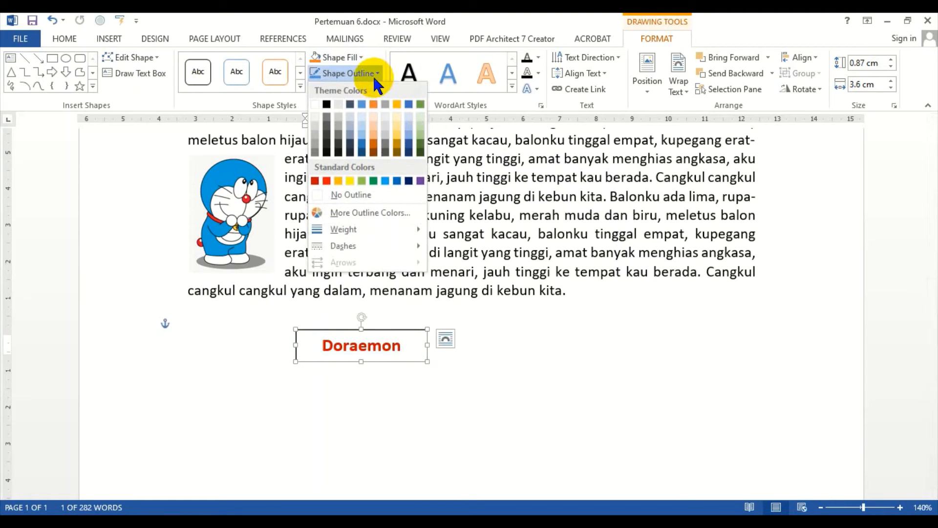
left_click(351, 195)
left_click(615, 337)
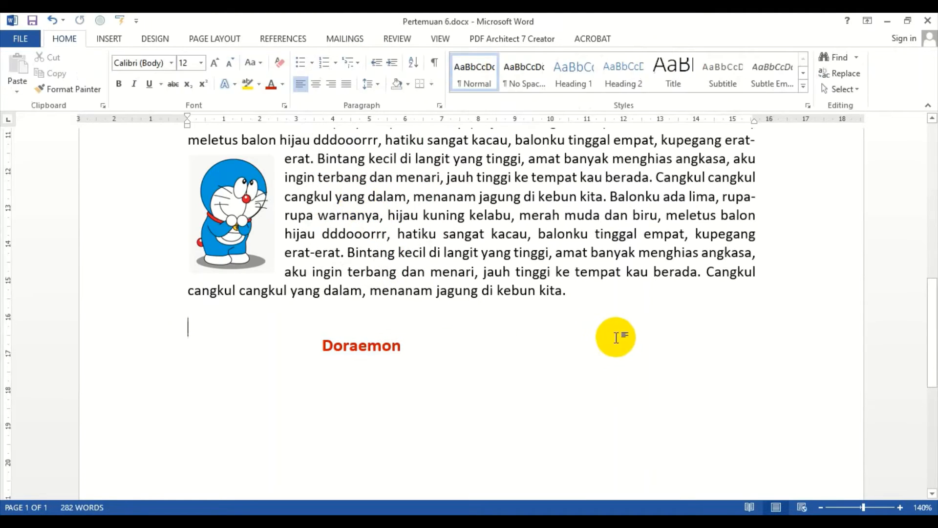
Step: Move the caption text box onto the top of the Doraemon picture and set its fill to No Fill
left_click(367, 344)
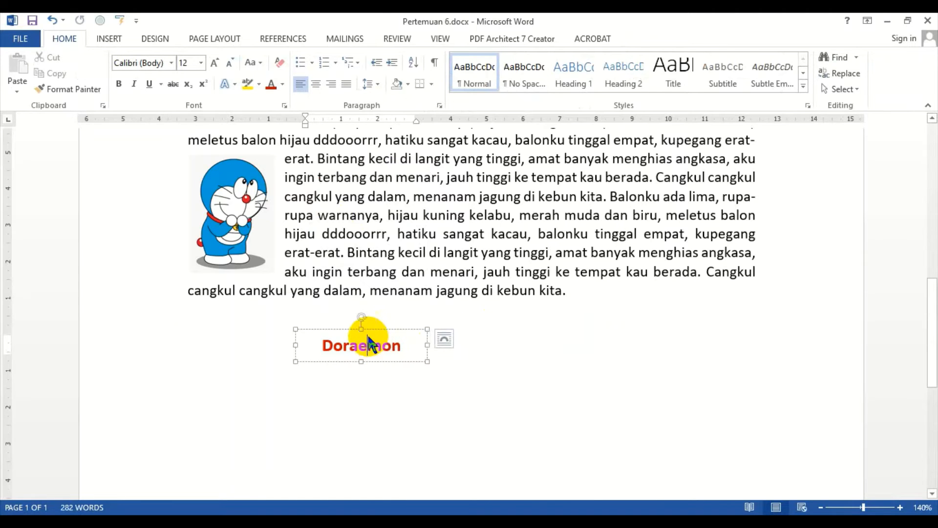
left_click_drag(375, 333, 317, 295)
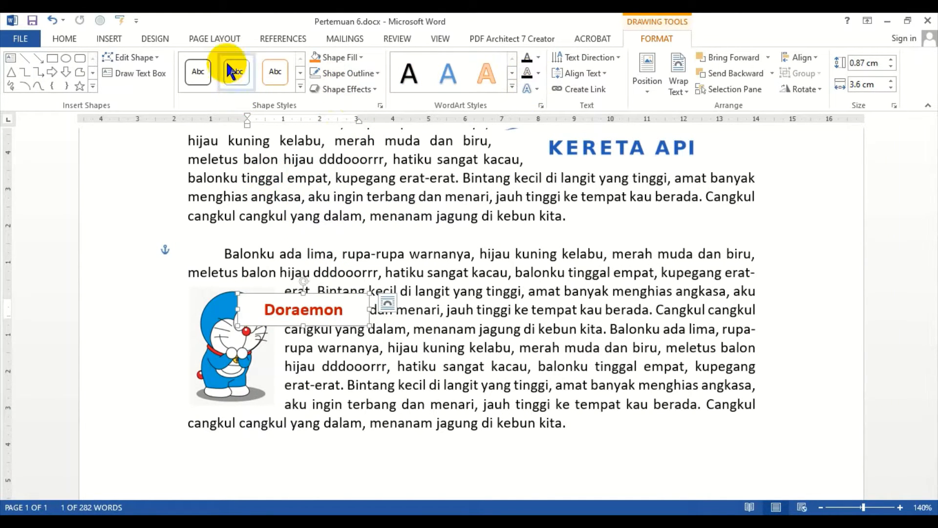
left_click(356, 57)
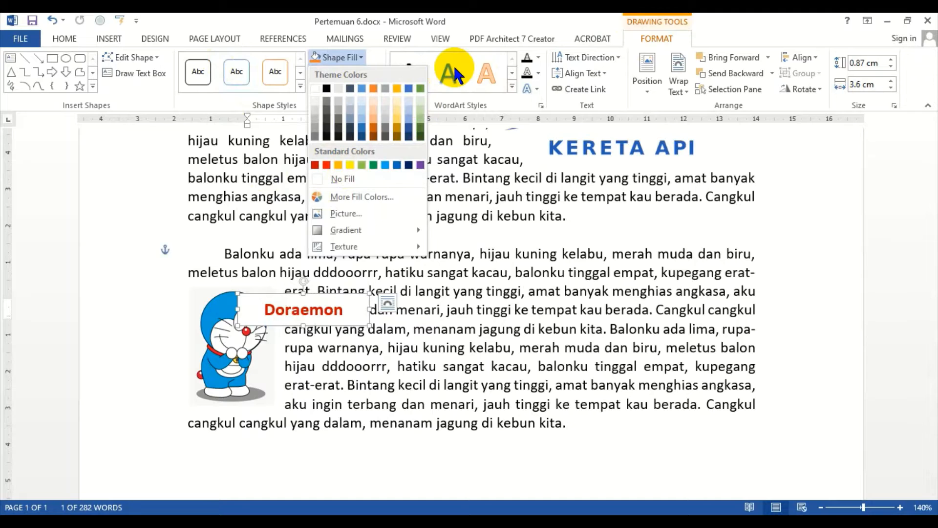
left_click(336, 179)
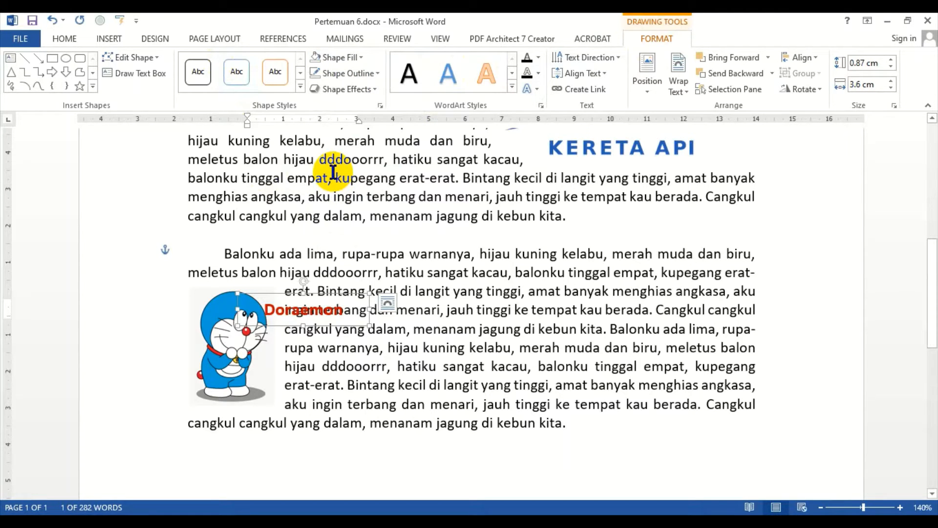
Step: Set the caption text box's text wrapping to Square
left_click(679, 86)
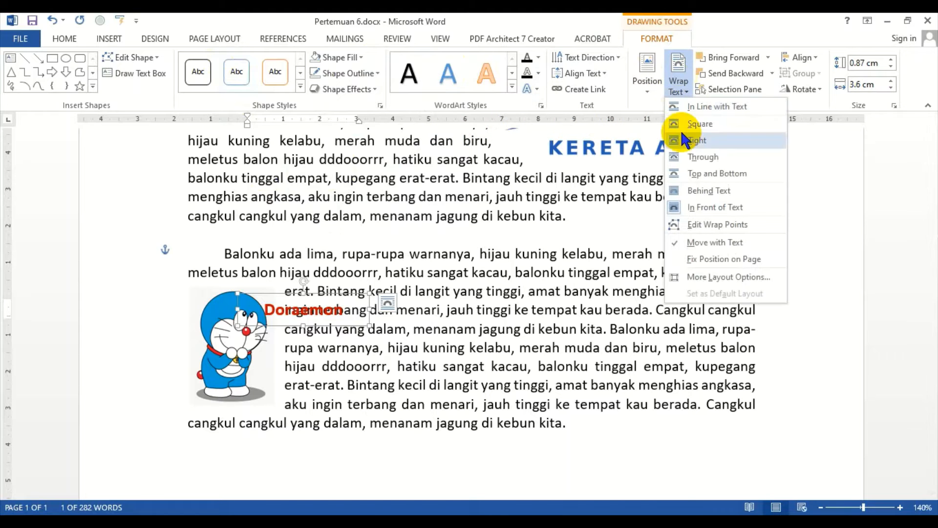
left_click(703, 124)
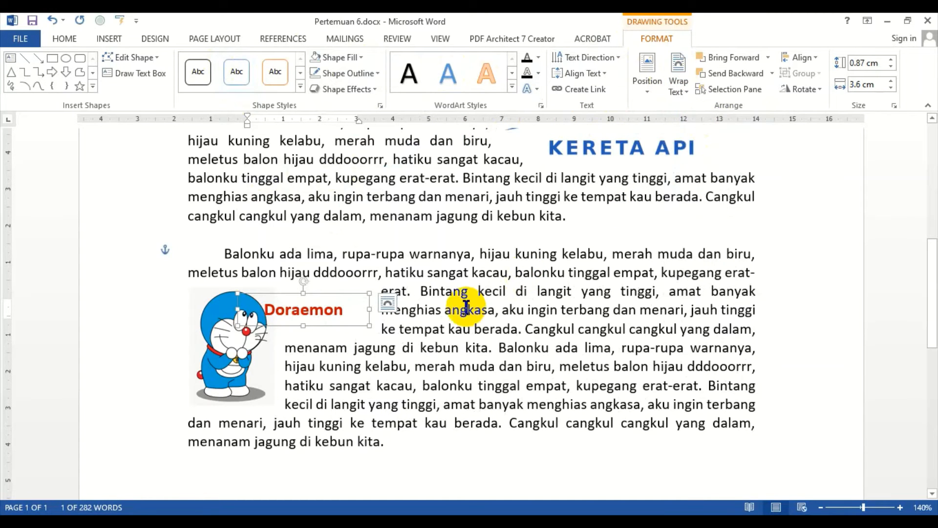
left_click(658, 254)
Step: Reposition the caption over the picture and narrow the text box to about 2.88 cm wide
left_click(296, 309)
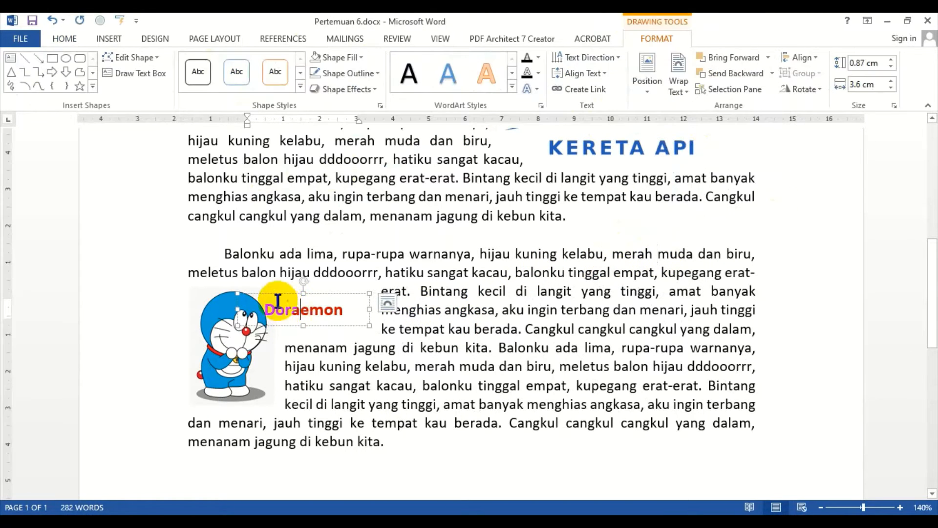
left_click_drag(278, 293, 292, 293)
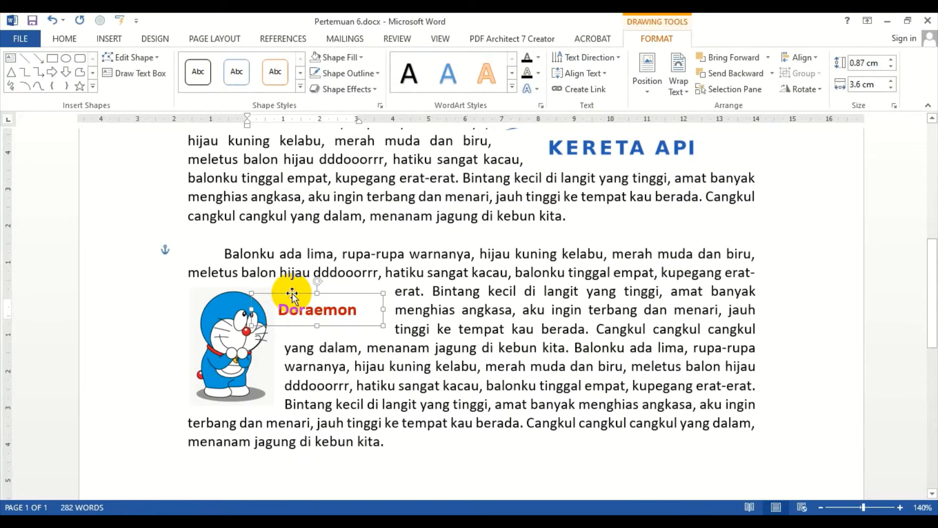
left_click_drag(382, 309, 357, 318)
left_click_drag(283, 293, 299, 286)
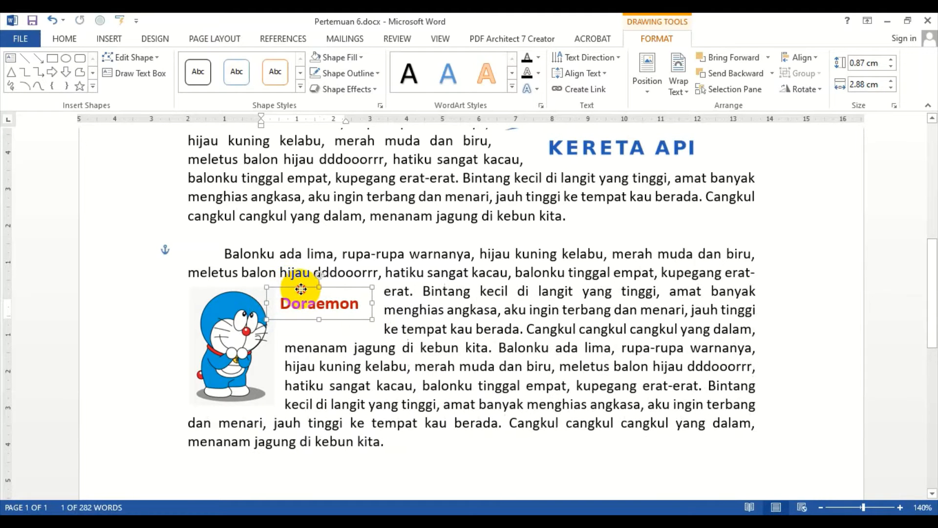
left_click(408, 241)
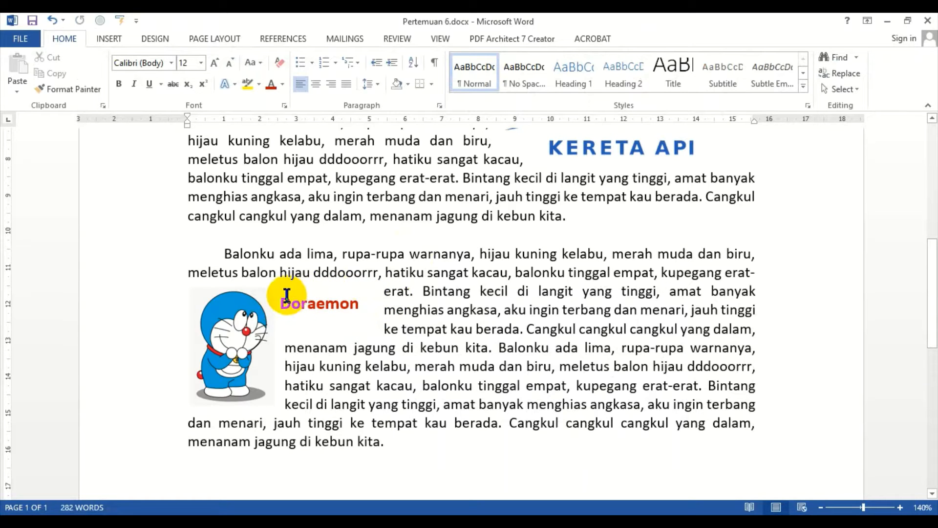
left_click(260, 293)
left_click_drag(260, 292, 744, 278)
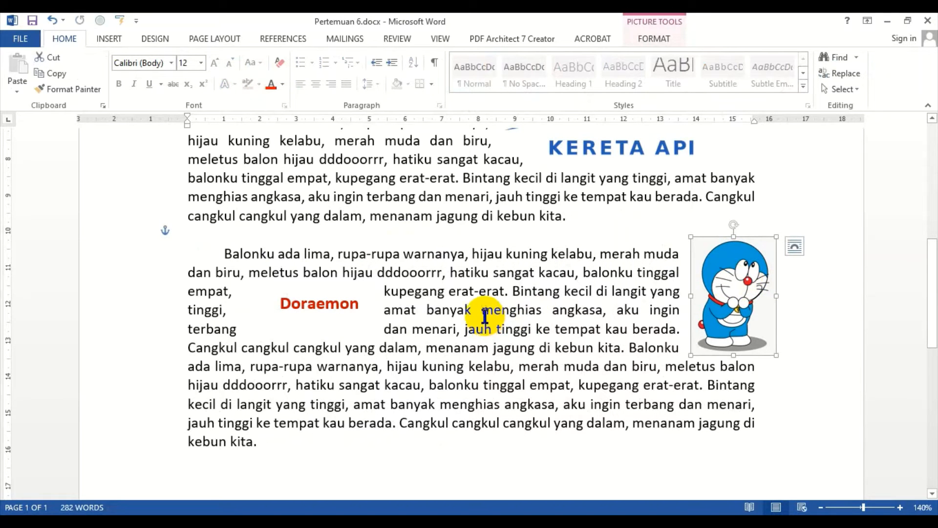
key("ctrl+z")
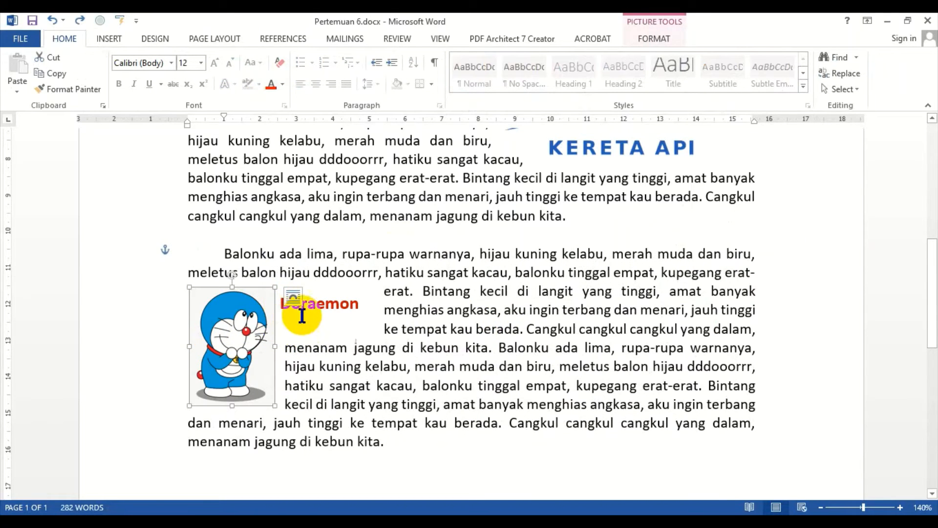
Step: Delete the Doraemon picture and its caption text box
left_click(341, 304)
left_click(241, 344)
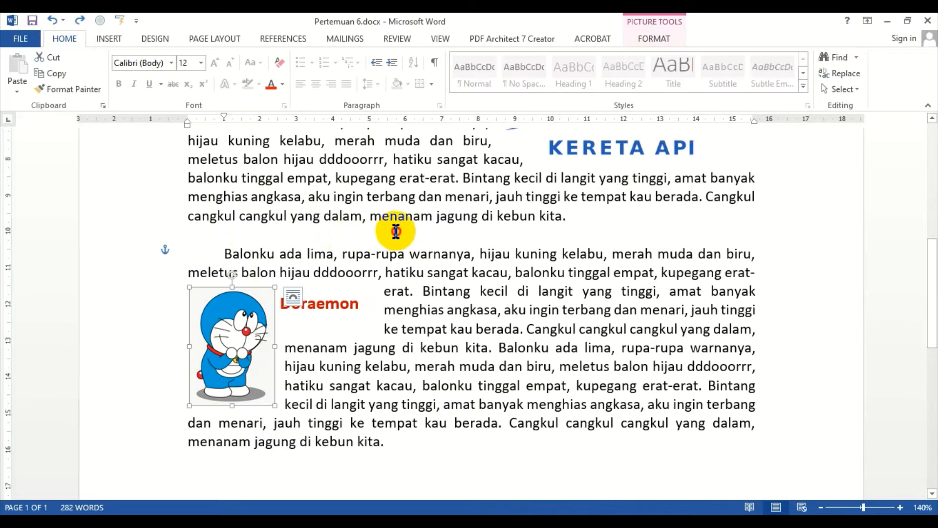
key("Delete")
left_click(310, 287)
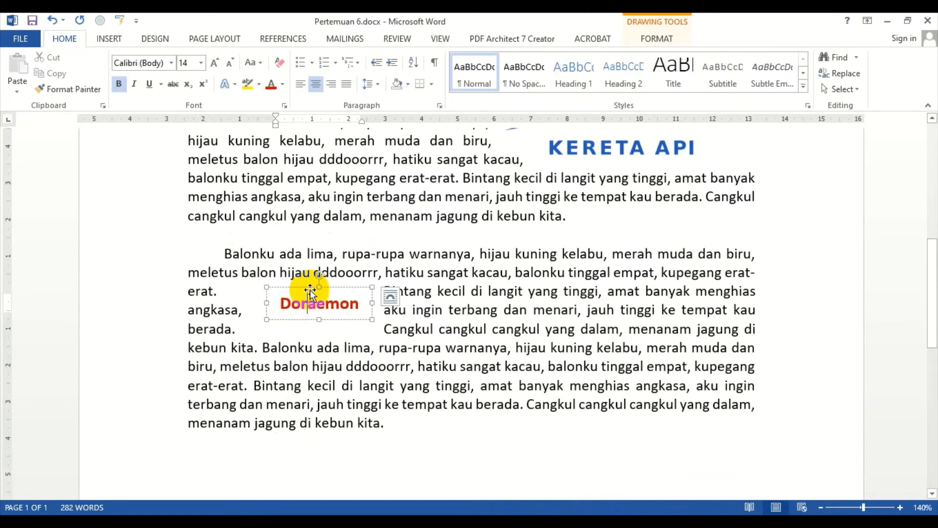
key("Delete")
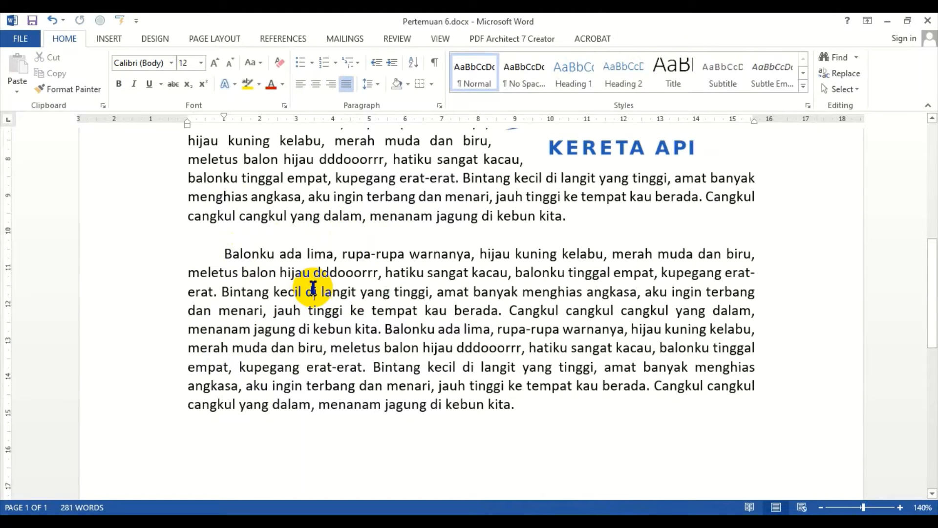
Step: Draw a text box about 5.36 × 4.57 cm at the start of the second paragraph
left_click(108, 39)
left_click(641, 96)
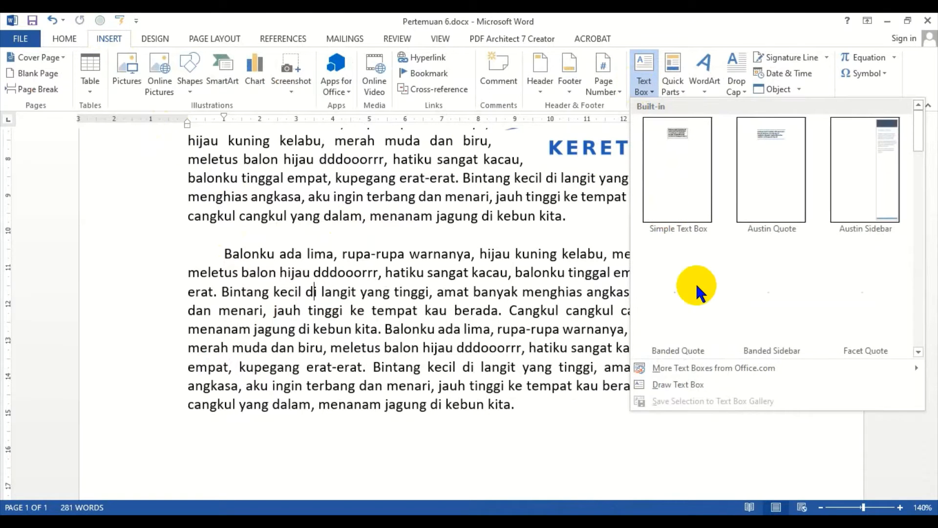
left_click(677, 386)
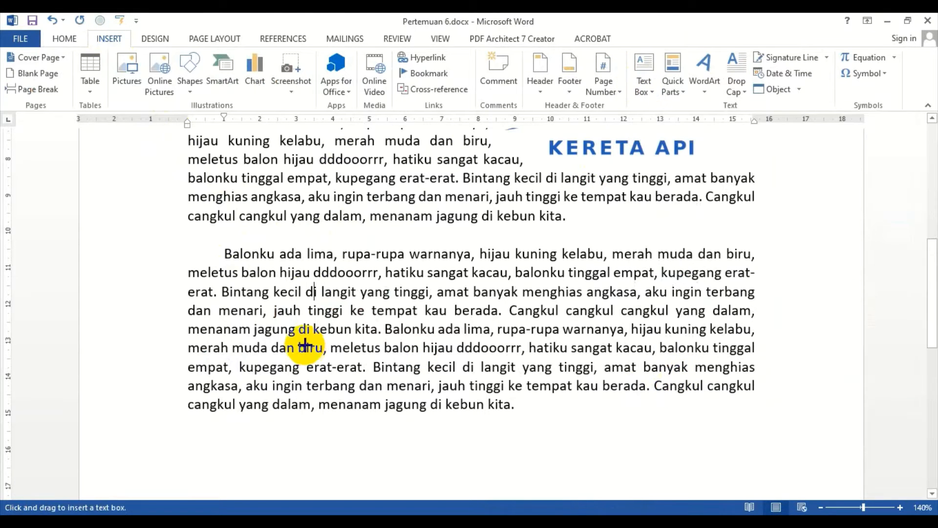
mouse_move(229, 273)
left_mouse_down()
mouse_move(342, 342)
mouse_move(372, 450)
mouse_move(396, 467)
left_mouse_up()
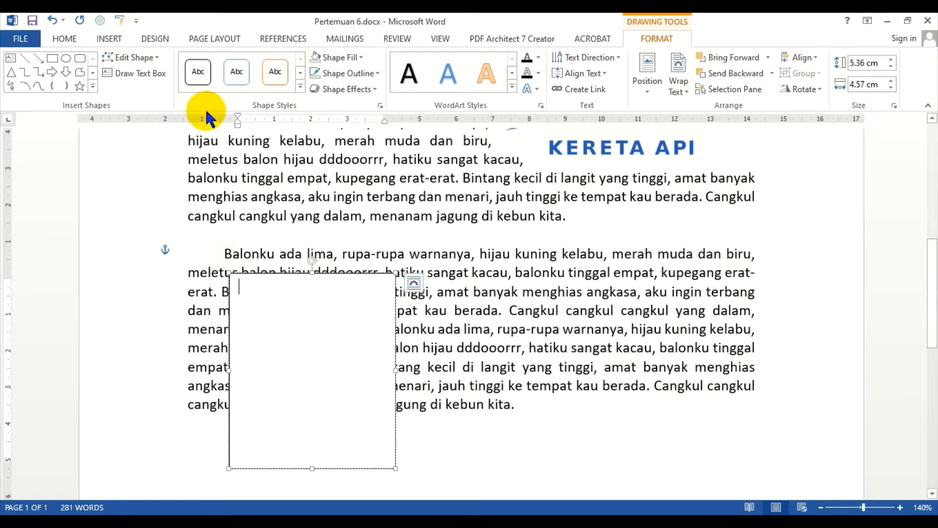
Step: Insert the Doraemon clipart picture file from the Image folder into the text box
left_click(108, 38)
left_click(140, 81)
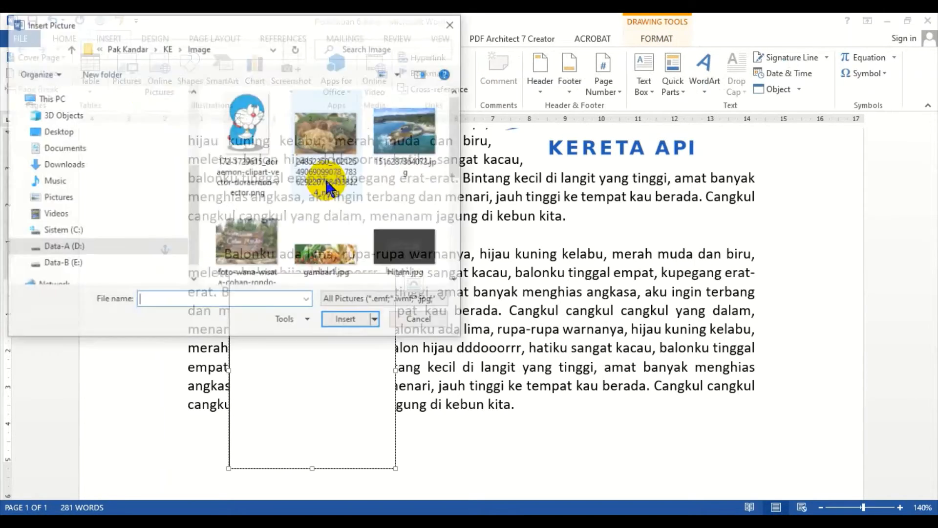
scroll(371, 186, "down", 4)
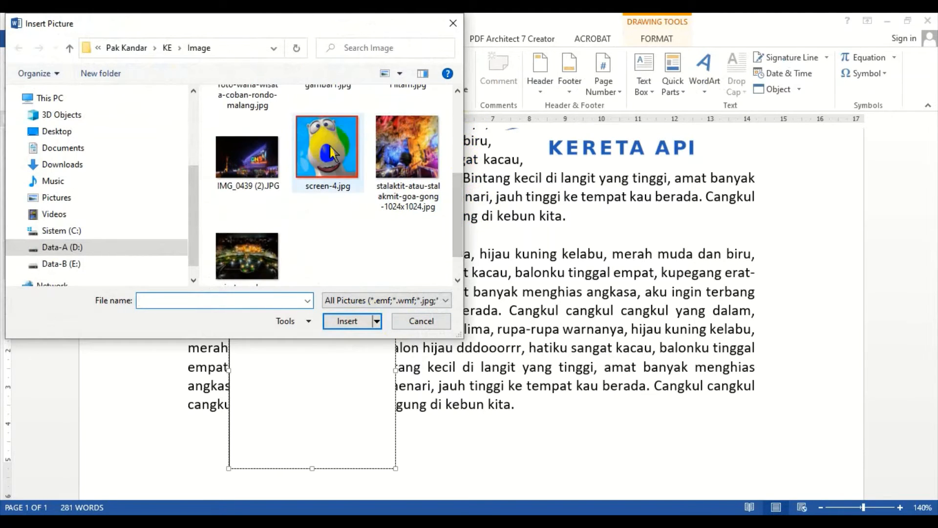
scroll(430, 199, "up", 4)
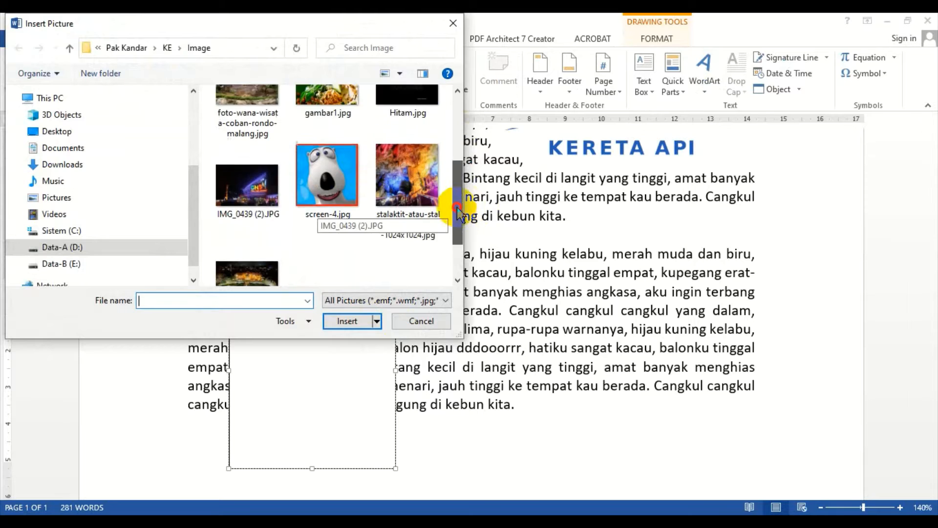
left_click(283, 191)
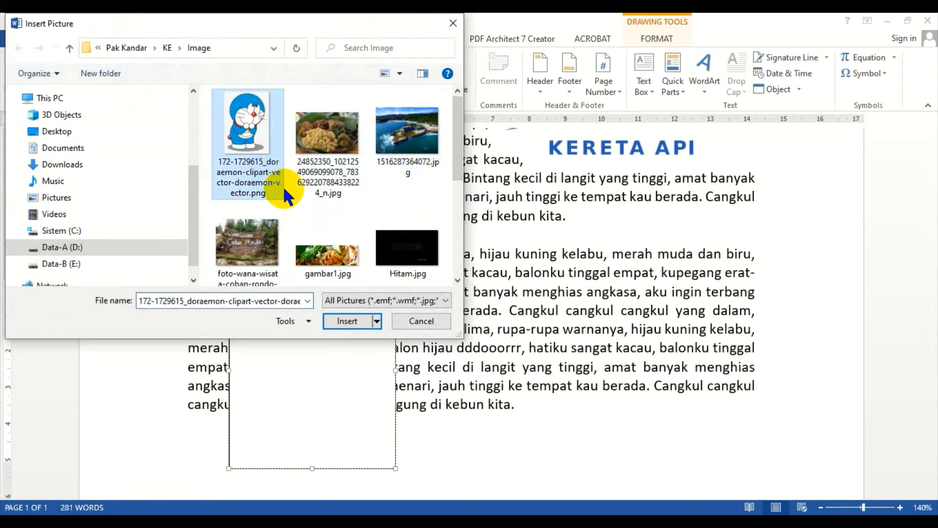
left_click(342, 320)
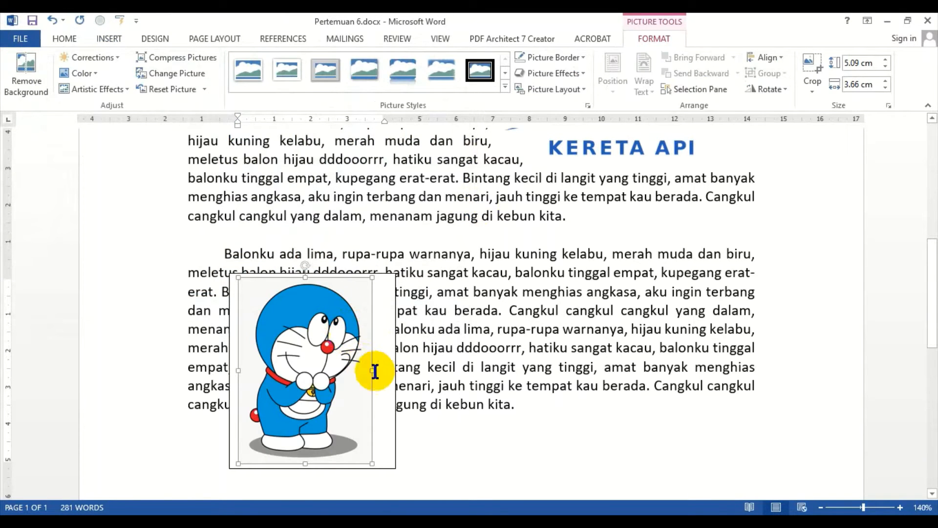
Step: Shrink the picture inside the text box to about half its size and add the label Doraemon below it
left_click(381, 439)
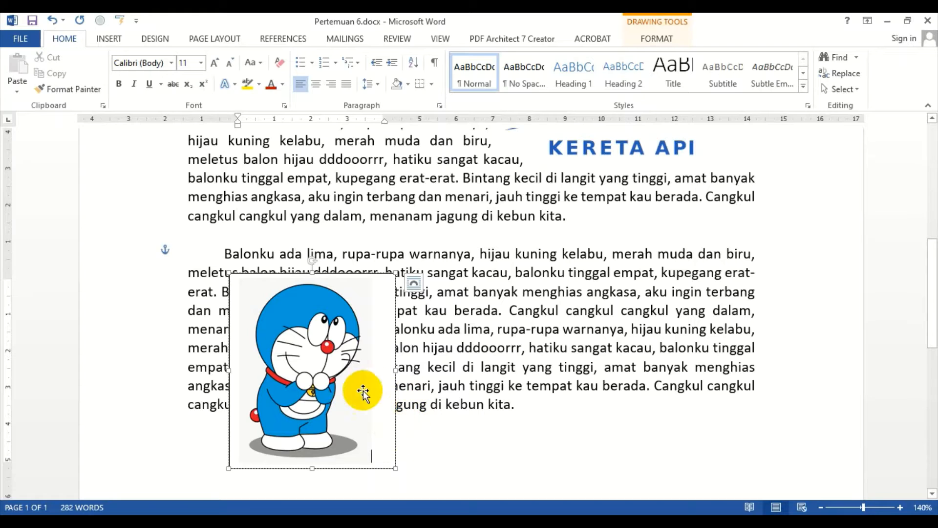
left_click(325, 353)
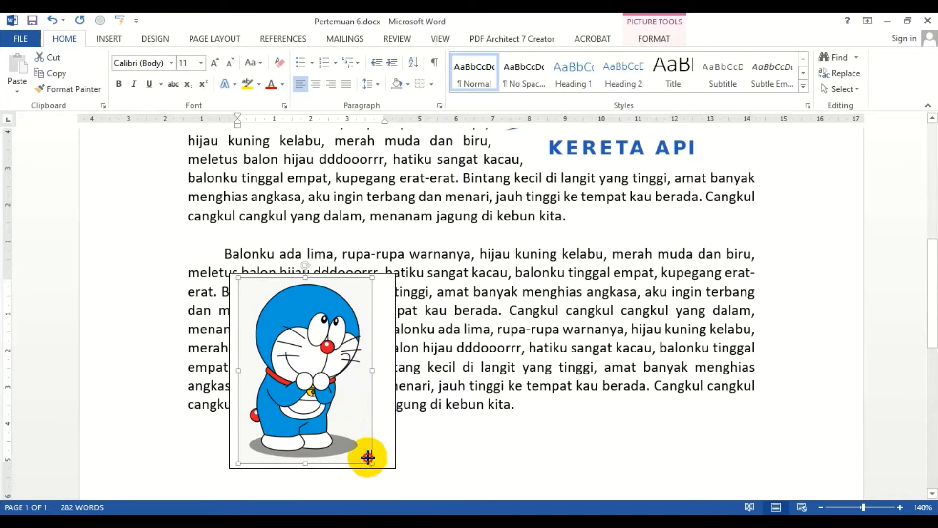
left_click_drag(368, 457, 310, 383)
left_click(312, 397)
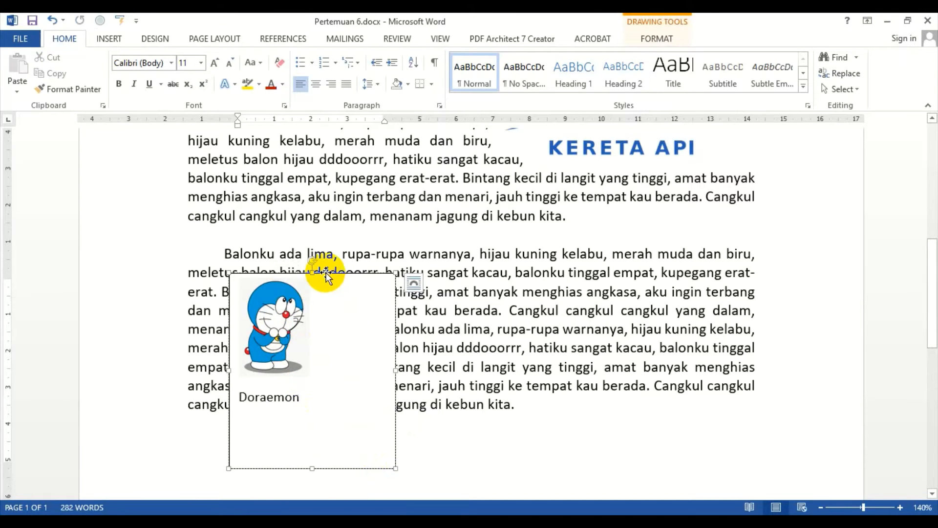
Step: Set the line spacing of the Doraemon label in the text box to 1.0
left_click(217, 38)
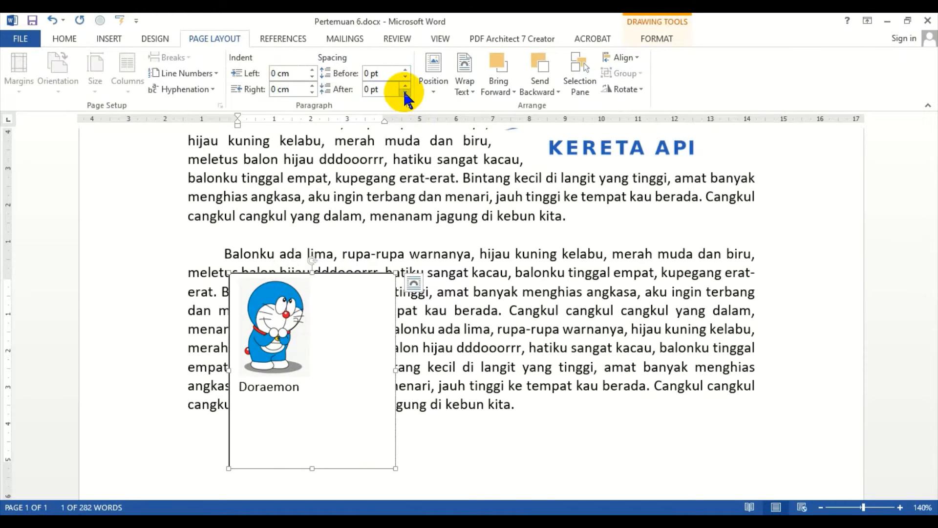
left_click(65, 39)
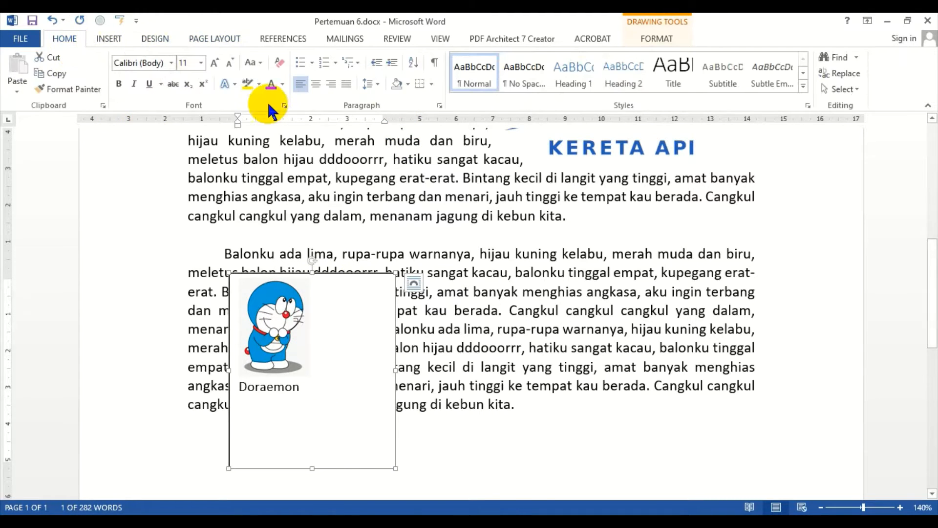
left_click(382, 87)
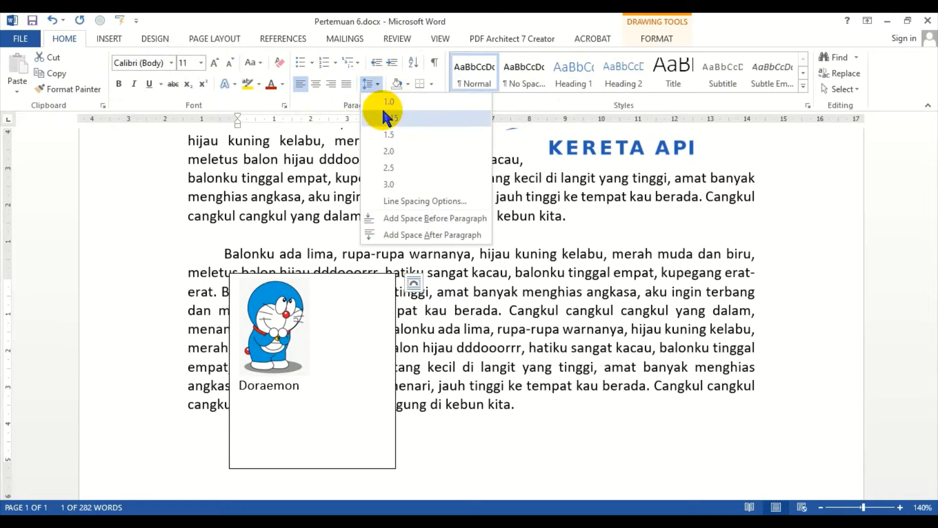
left_click(382, 106)
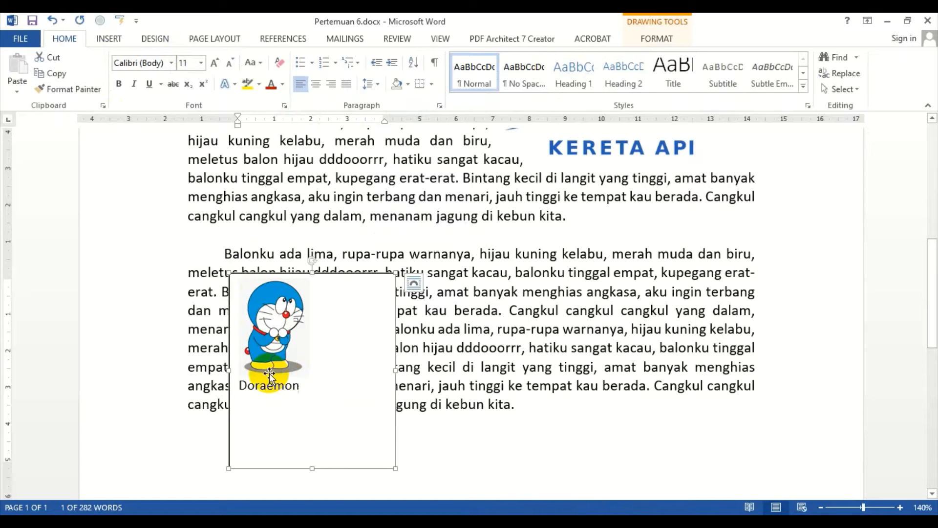
Step: Center the Doraemon picture and its label within the text box
left_click(277, 333)
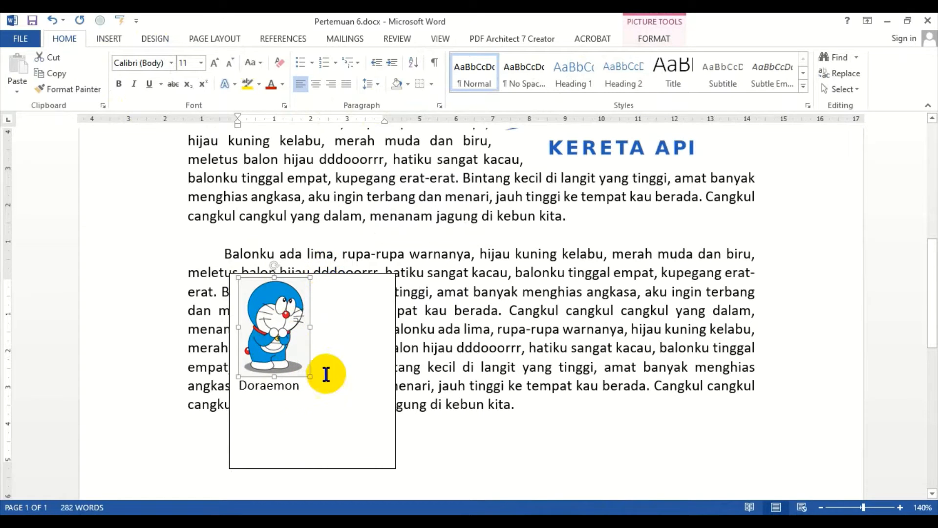
left_click(230, 438)
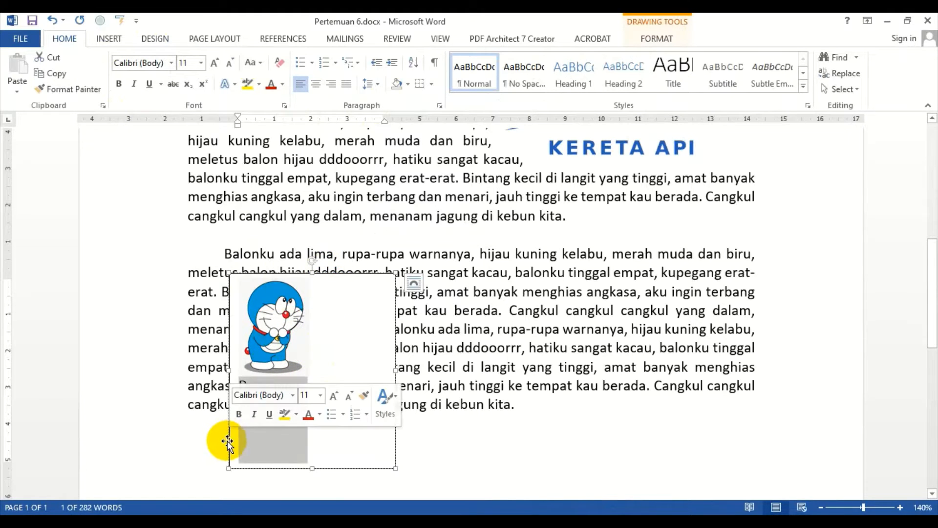
left_click(229, 443)
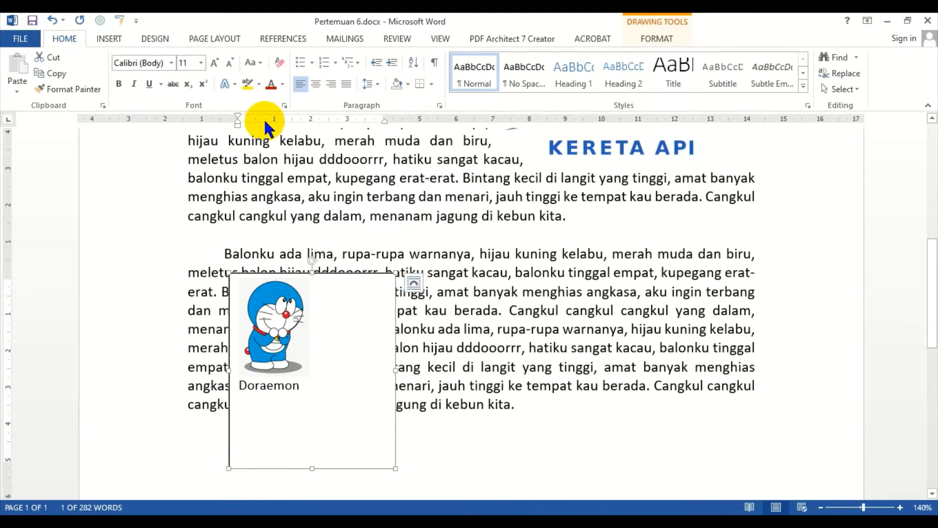
left_click(316, 83)
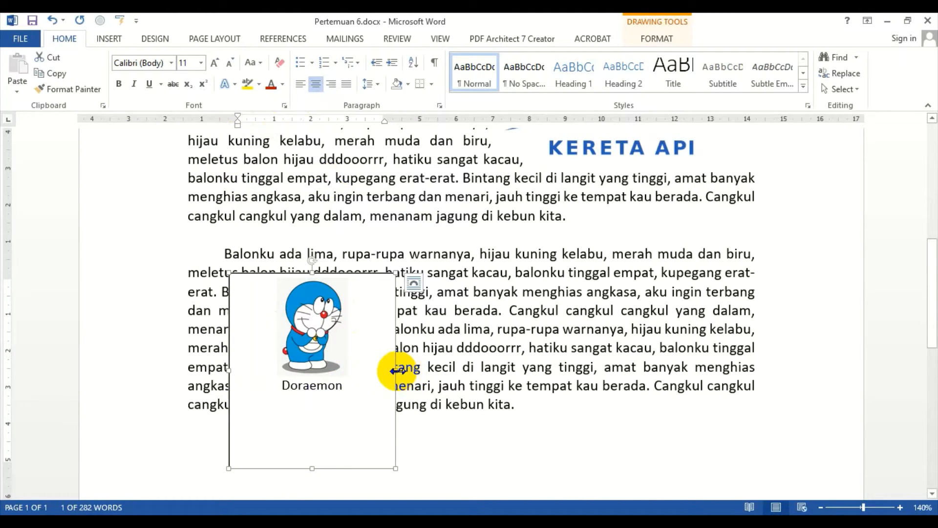
Step: Resize the text box to fit tightly around the picture and label, about 3.47 cm tall and 2.69 cm wide
left_click_drag(397, 372, 333, 377)
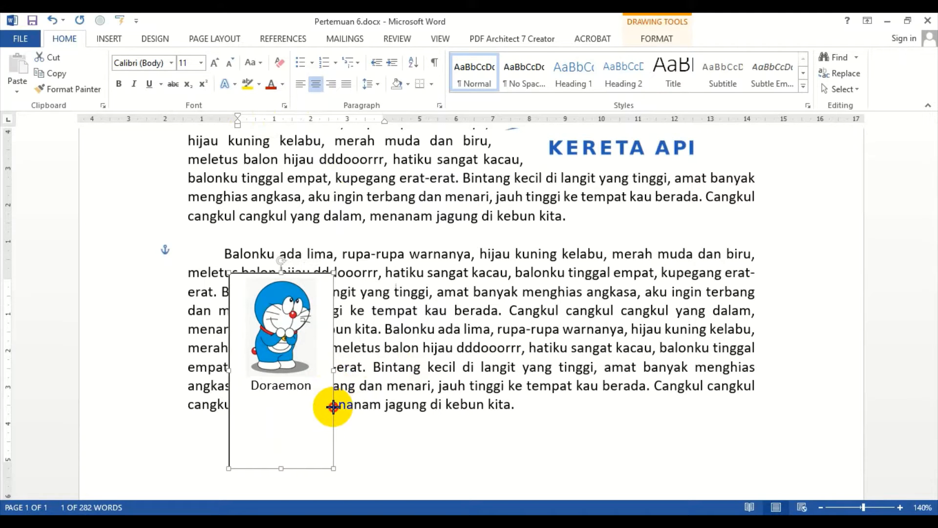
mouse_move(334, 407)
left_mouse_down()
mouse_move(409, 383)
mouse_move(323, 402)
mouse_move(528, 391)
mouse_move(324, 394)
left_mouse_up()
left_click_drag(273, 467, 286, 404)
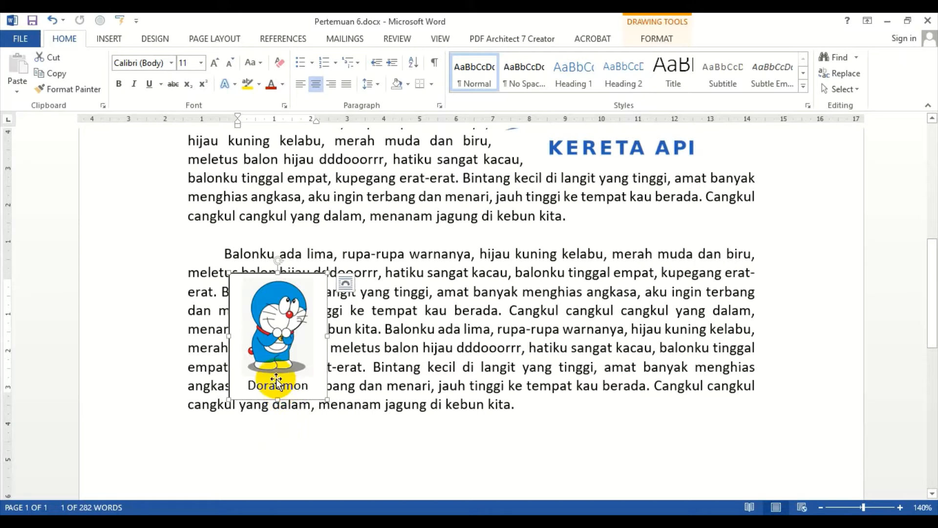
Step: Move the text box into the middle of the second paragraph and set its text wrapping so text flows around it
left_click(326, 400)
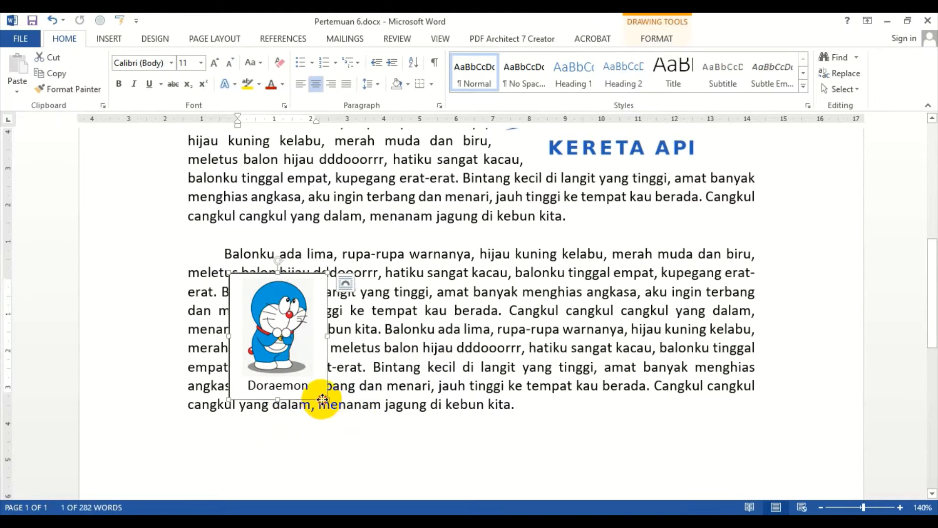
left_click_drag(322, 399, 489, 344)
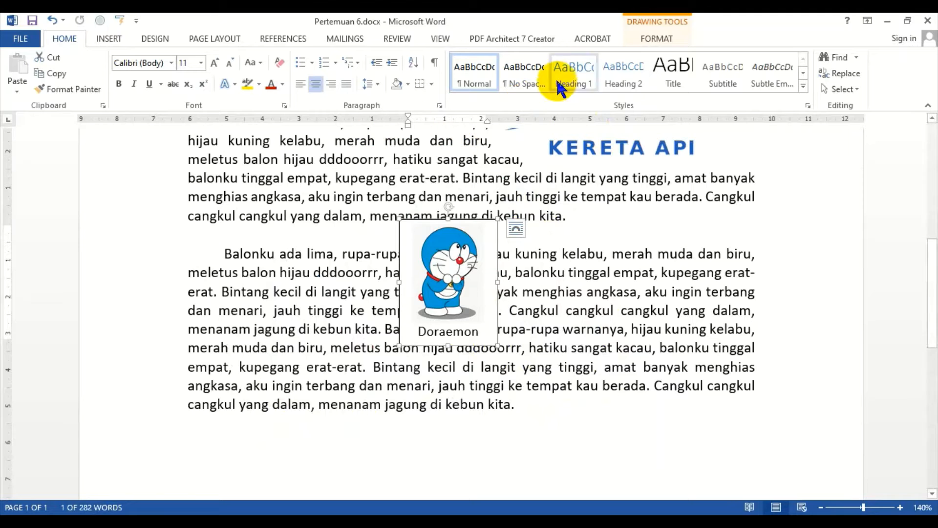
left_click(642, 41)
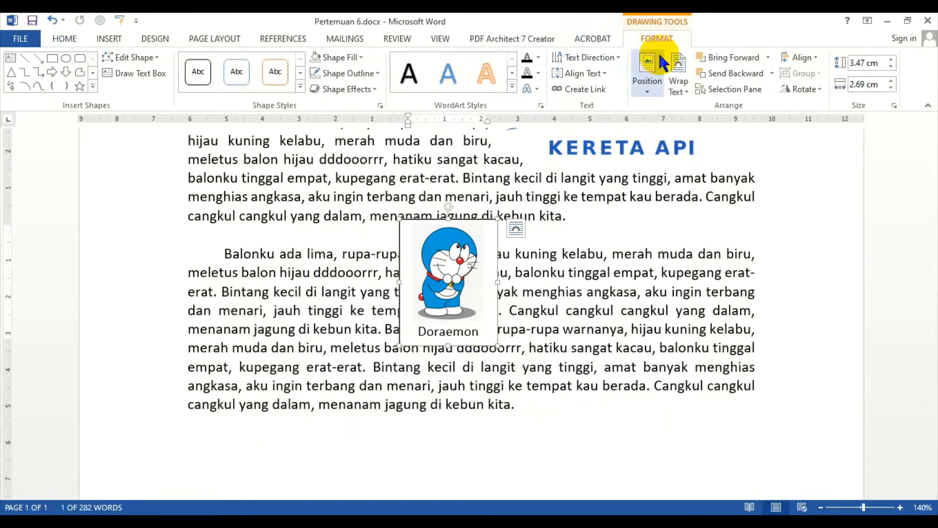
left_click(678, 81)
left_click(690, 137)
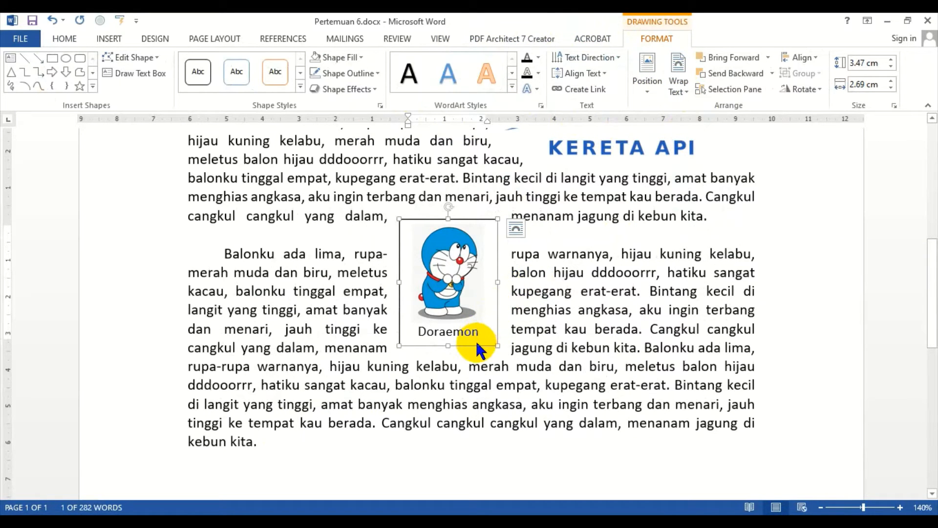
Step: Move the text box to the left margin beside the paragraphs
left_click_drag(475, 347, 265, 323)
left_click(524, 347)
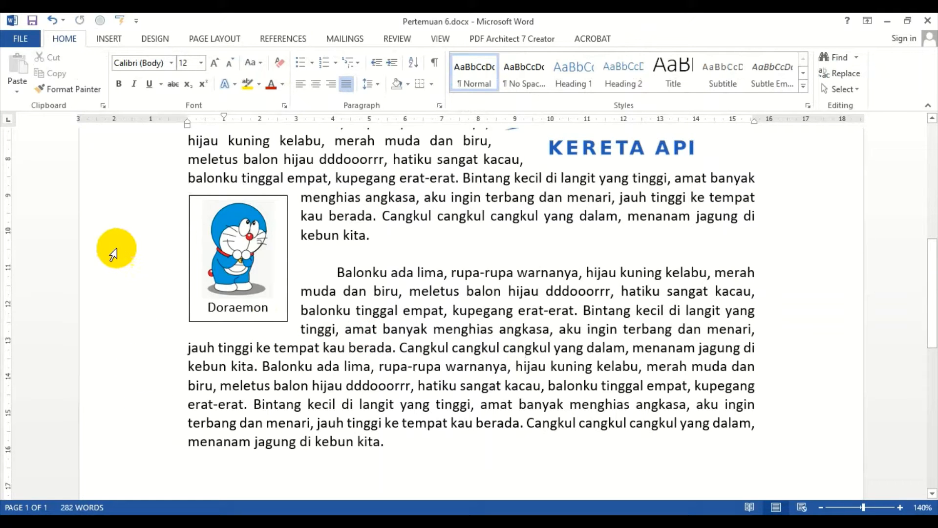
Step: Draw a heart shape about 4.55 × 5.19 cm over the second paragraph
left_click(339, 141)
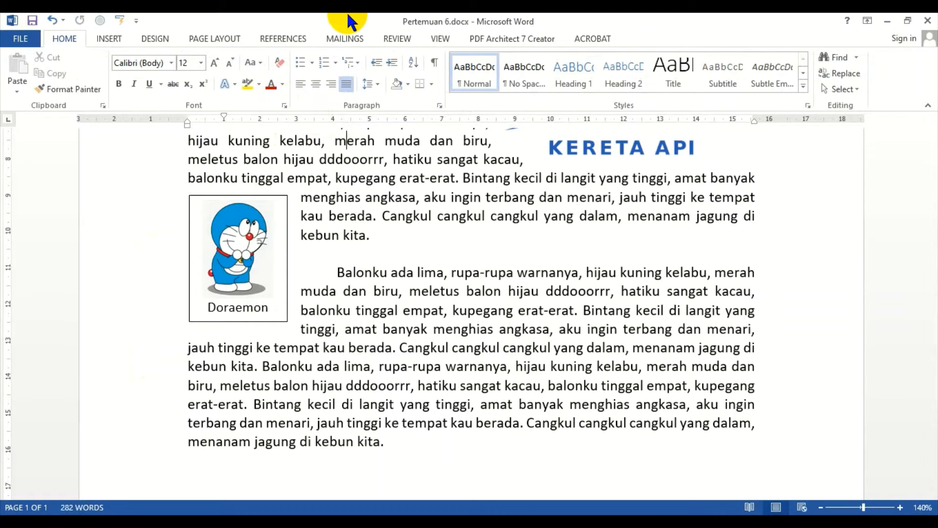
double_click(399, 142)
left_click(108, 35)
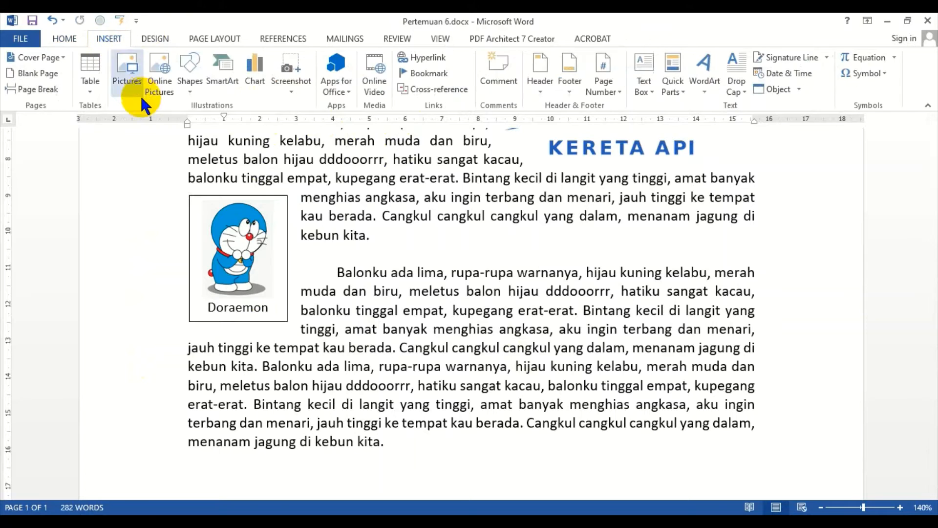
left_click(188, 84)
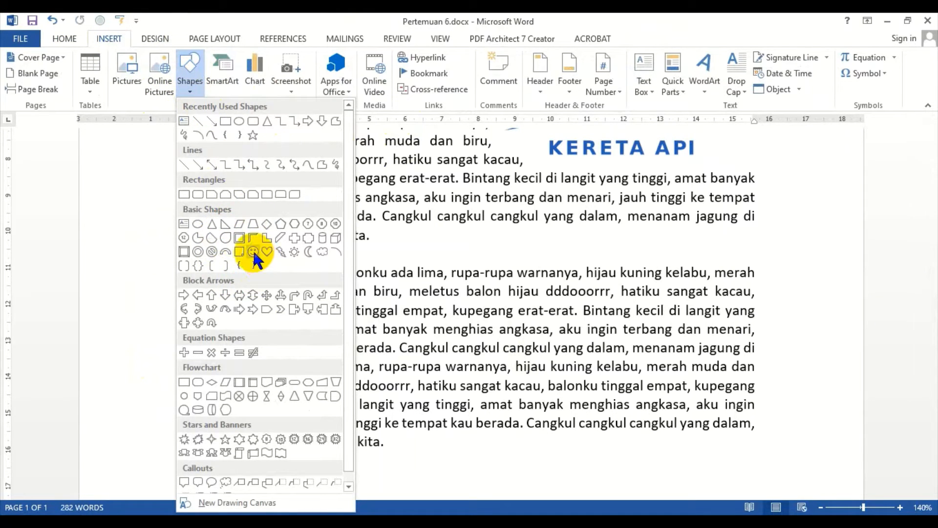
left_click(267, 251)
mouse_move(374, 245)
left_mouse_down()
mouse_move(531, 337)
mouse_move(562, 409)
left_mouse_up()
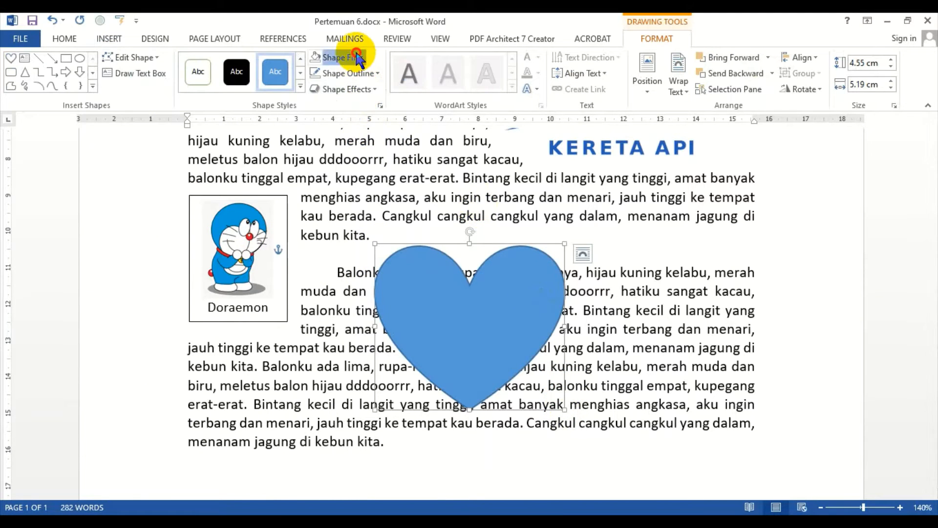
Step: Fill the heart shape with red and remove its outline
left_click(358, 58)
left_click(317, 160)
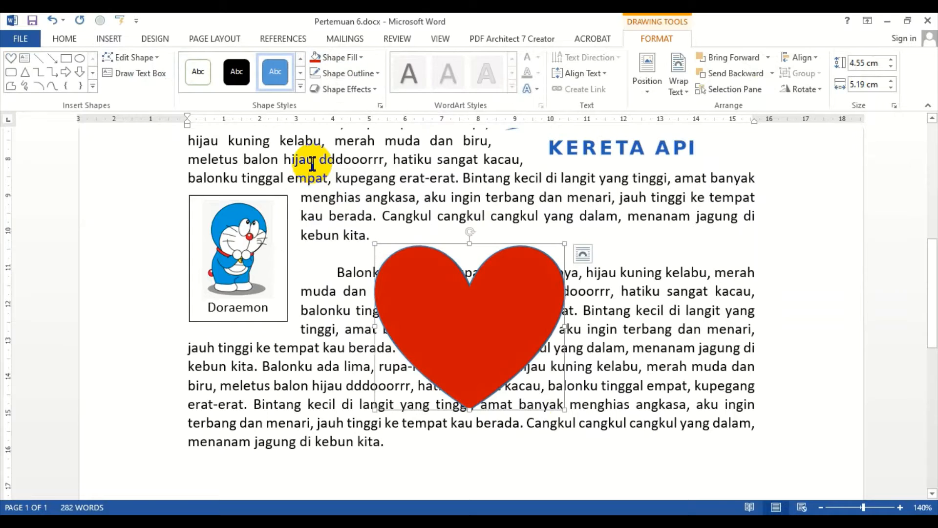
left_click(374, 73)
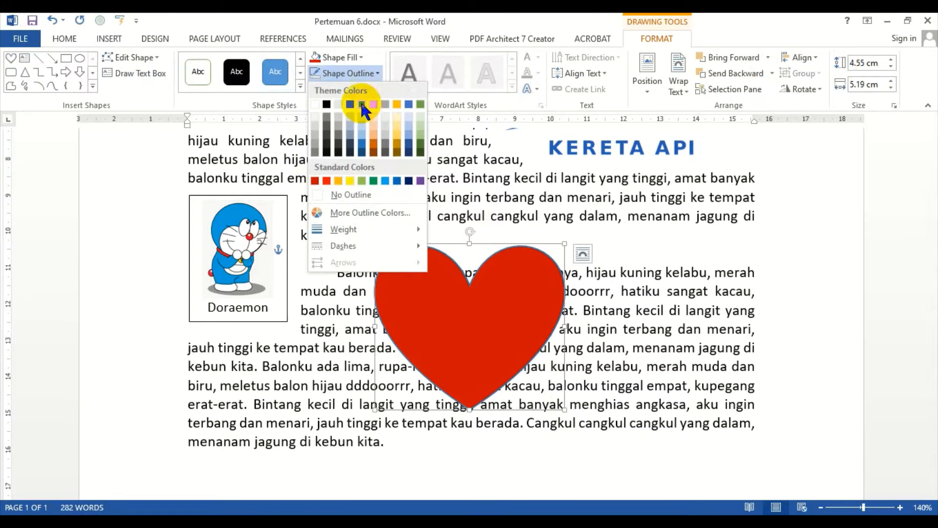
left_click(345, 196)
left_click(434, 268)
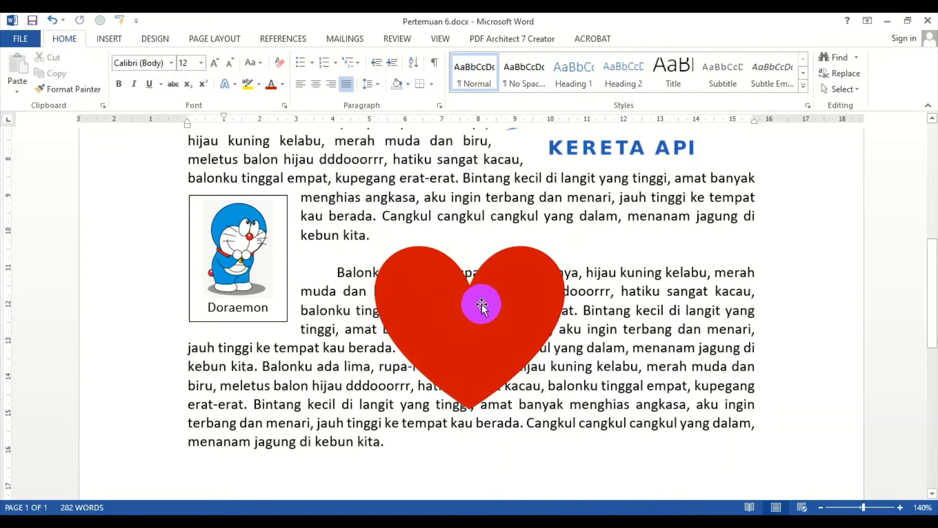
Step: Add the text My Heart inside the heart shape
right_click(463, 306)
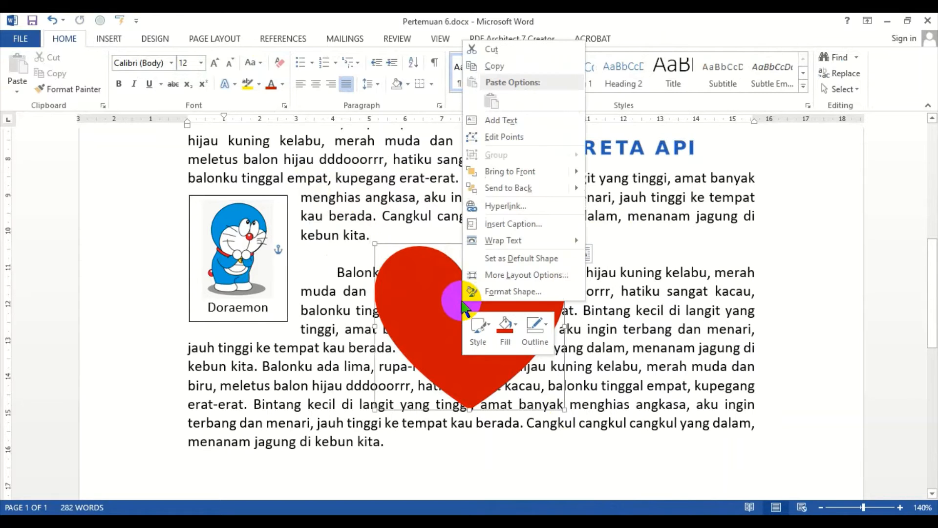
left_click(516, 123)
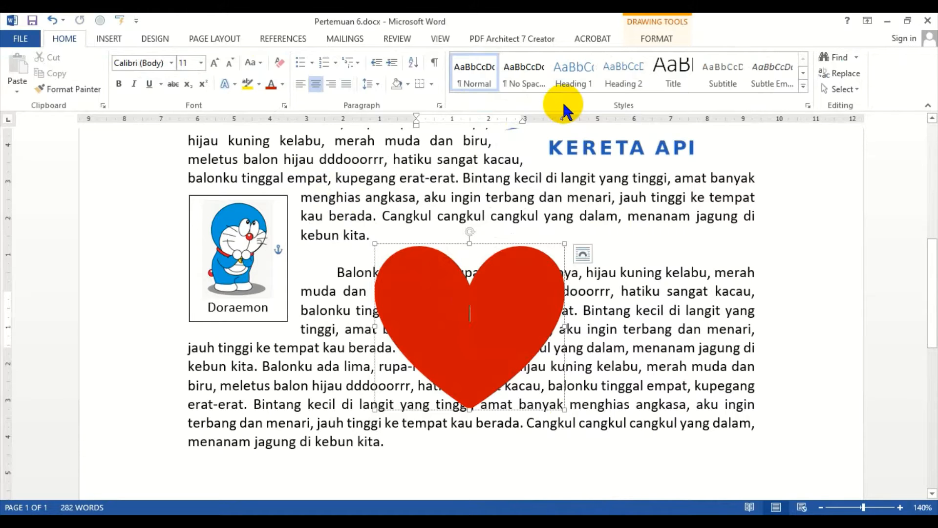
type("My Hearth")
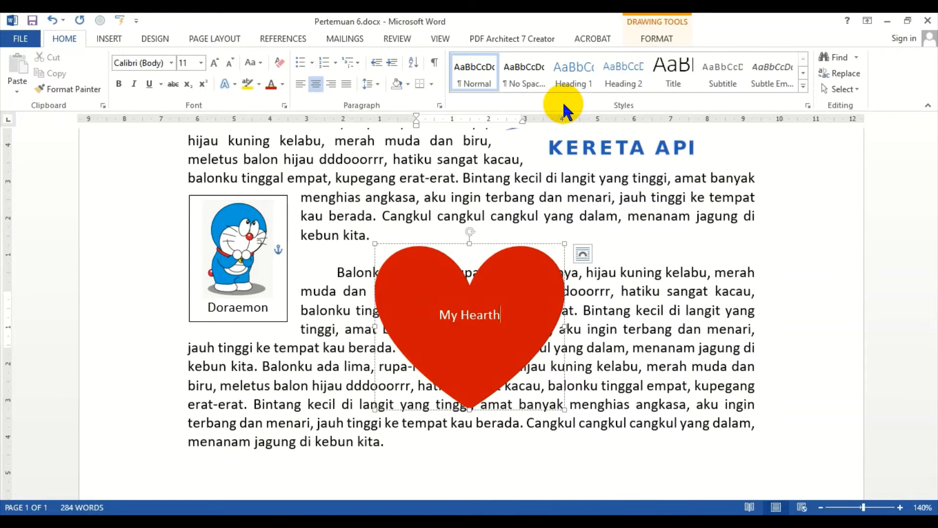
Step: Make the word Heart bold and enlarge it to 22 pt, removing its extra trailing letter
key("ctrl+shift+Left")
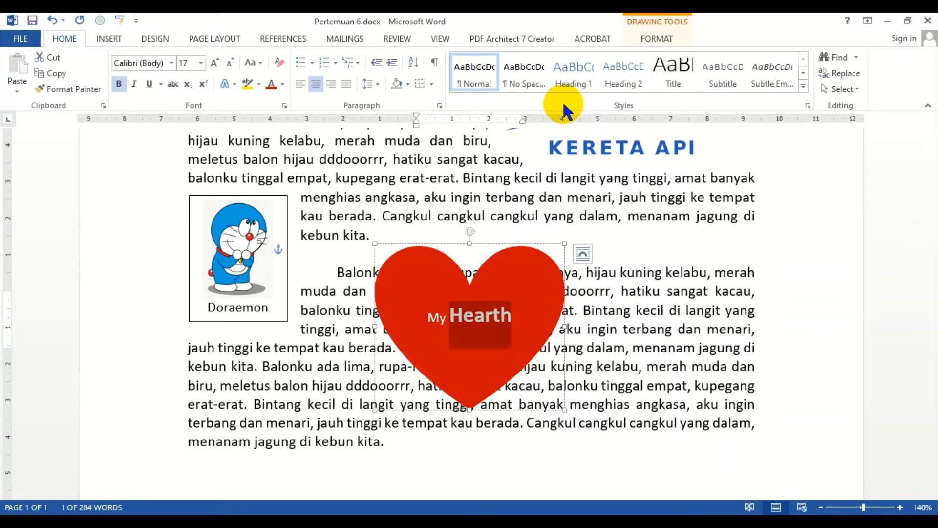
key("ctrl+shift+period")
key("ctrl+shift+period")
key("Right")
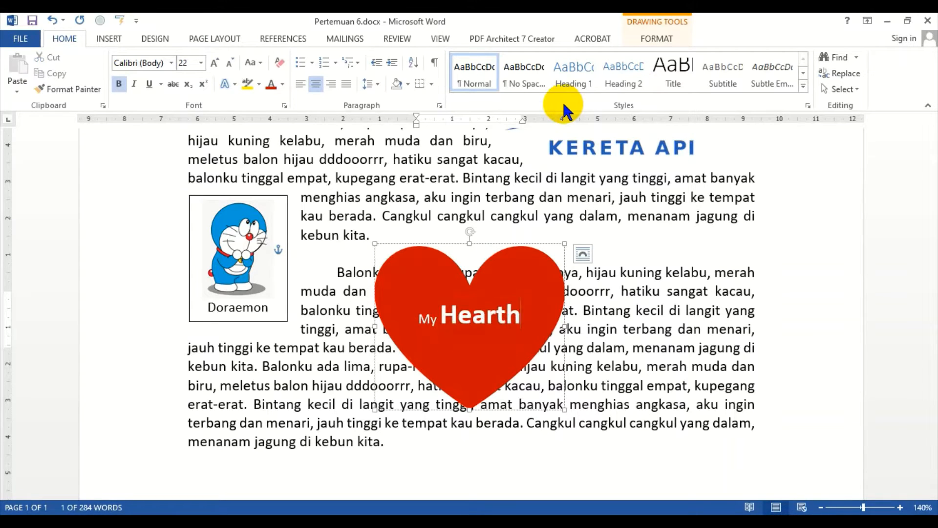
key("BackSpace")
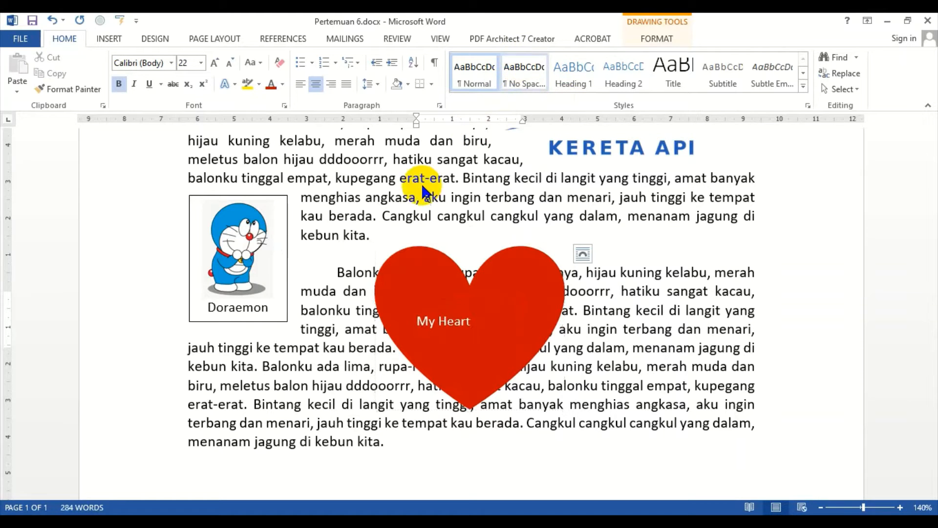
Step: Draw a smiley face about 3.13 cm square below the last paragraph and turn its smile into a frown
left_click(333, 212)
left_click(110, 38)
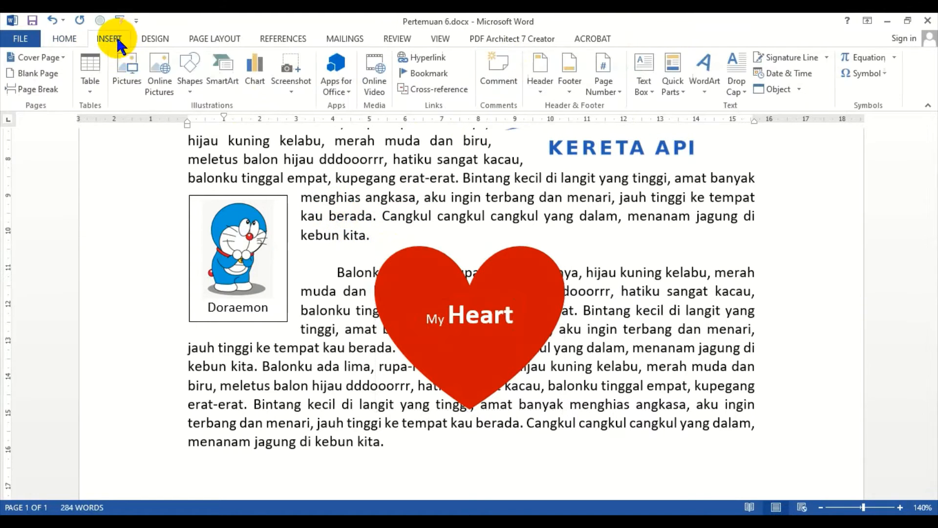
left_click(190, 84)
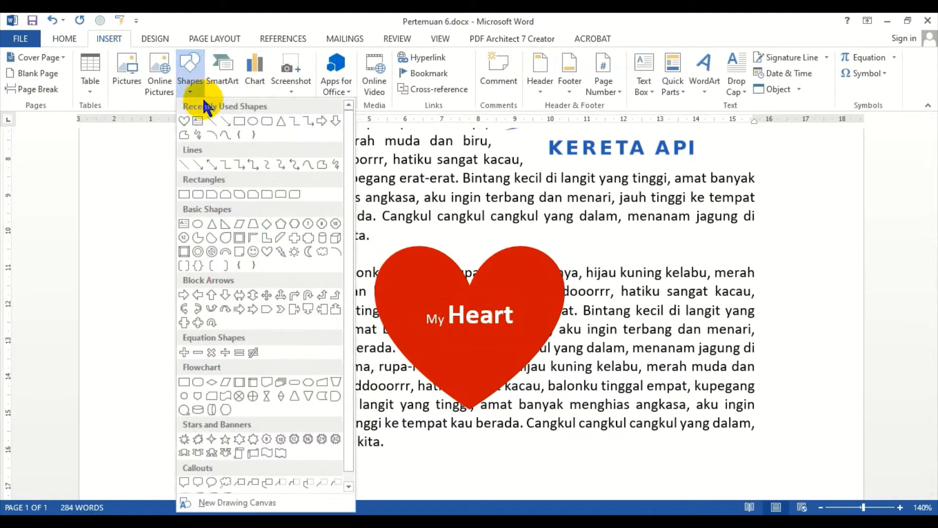
left_click(253, 250)
scroll(387, 314, "down", 3)
mouse_move(348, 301)
left_mouse_down()
mouse_move(495, 386)
mouse_move(575, 384)
mouse_move(486, 329)
mouse_move(462, 341)
left_mouse_up()
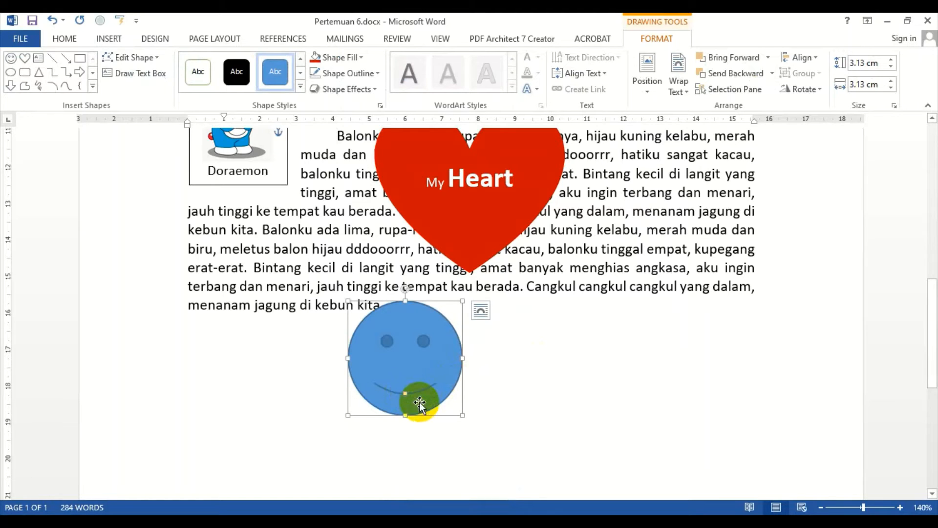
left_click_drag(406, 394, 406, 368)
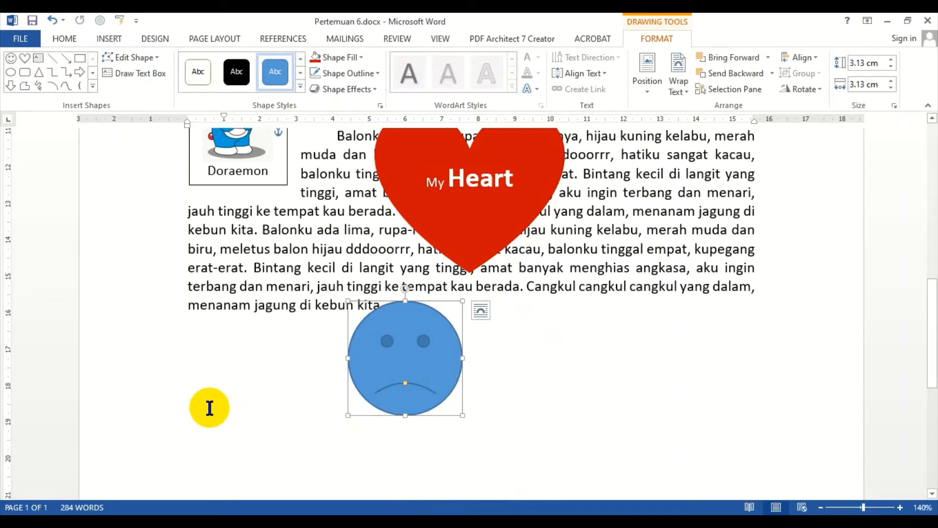
Step: Draw a ribbon banner about 14.32 cm wide and 2.07 cm high below the smiley face
left_click(354, 230)
left_click(112, 40)
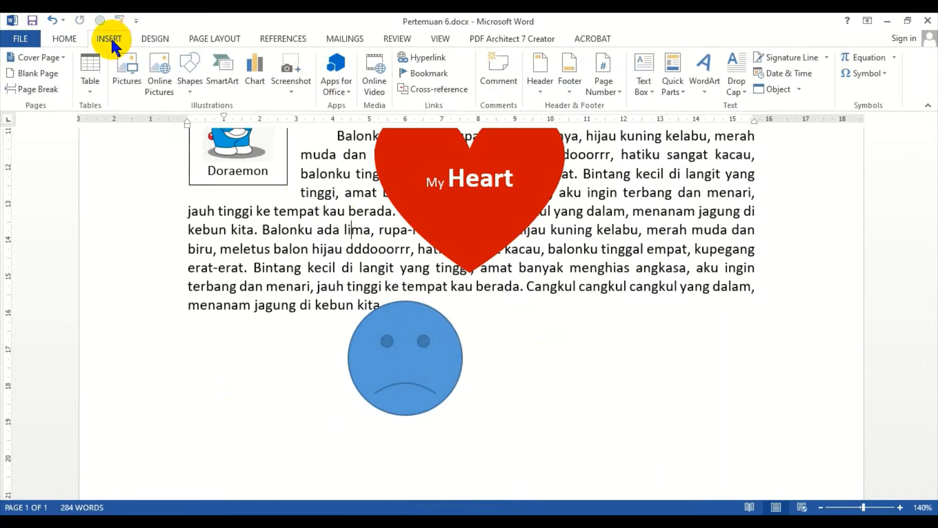
left_click(186, 90)
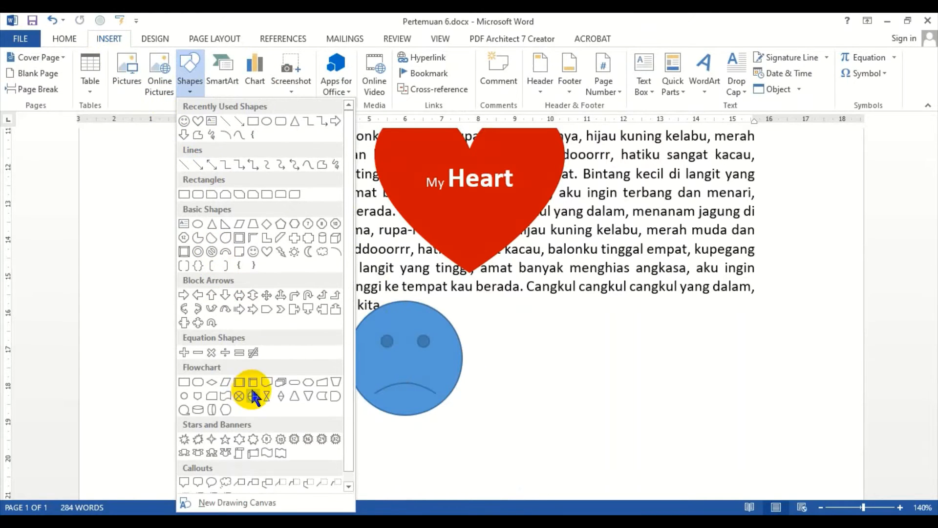
left_click(193, 453)
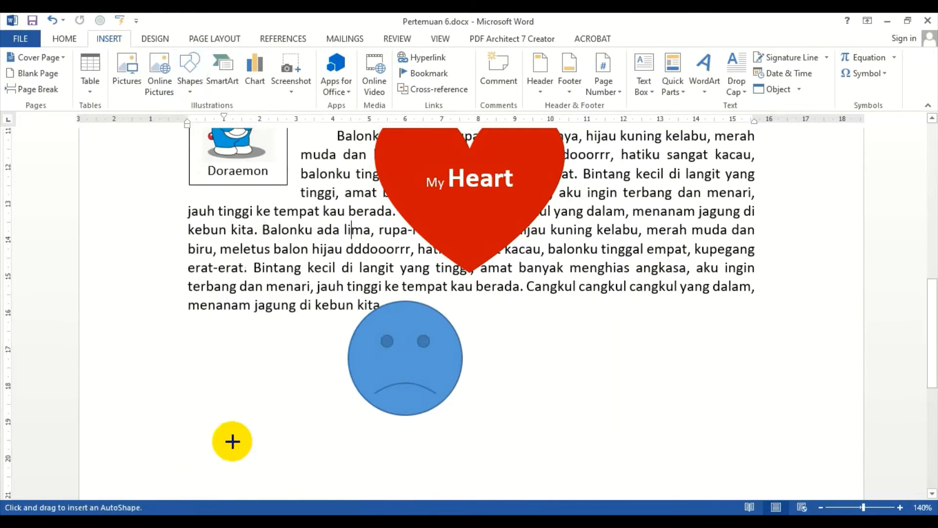
scroll(442, 271, "down", 6)
scroll(341, 229, "up", 3)
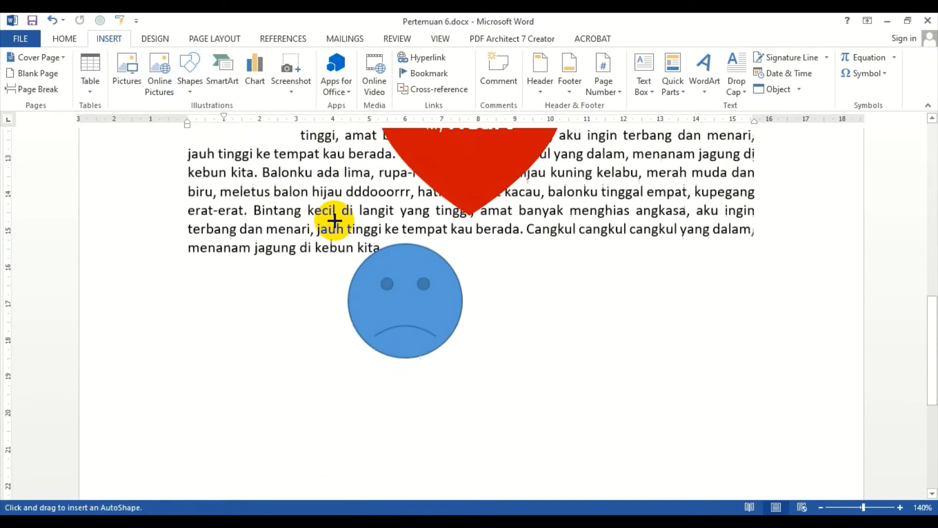
scroll(337, 216, "down", 3)
mouse_move(232, 187)
left_mouse_down()
mouse_move(491, 247)
mouse_move(769, 266)
mouse_move(755, 262)
left_mouse_up()
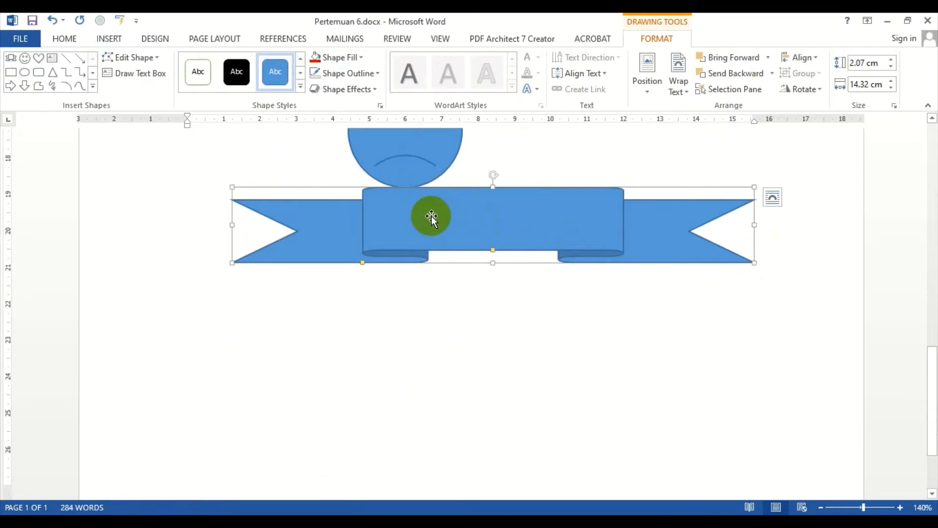
left_click_drag(450, 221, 431, 222)
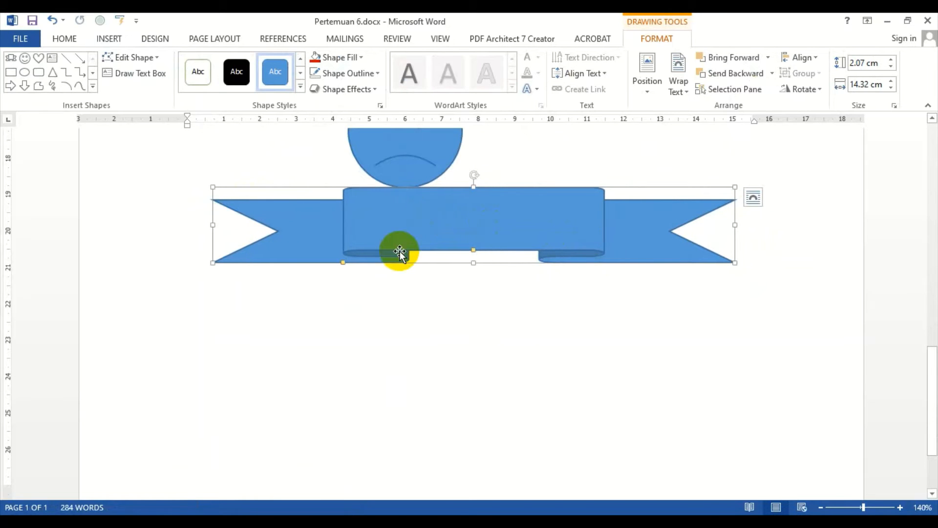
scroll(404, 241, "up", 3)
left_click(411, 279)
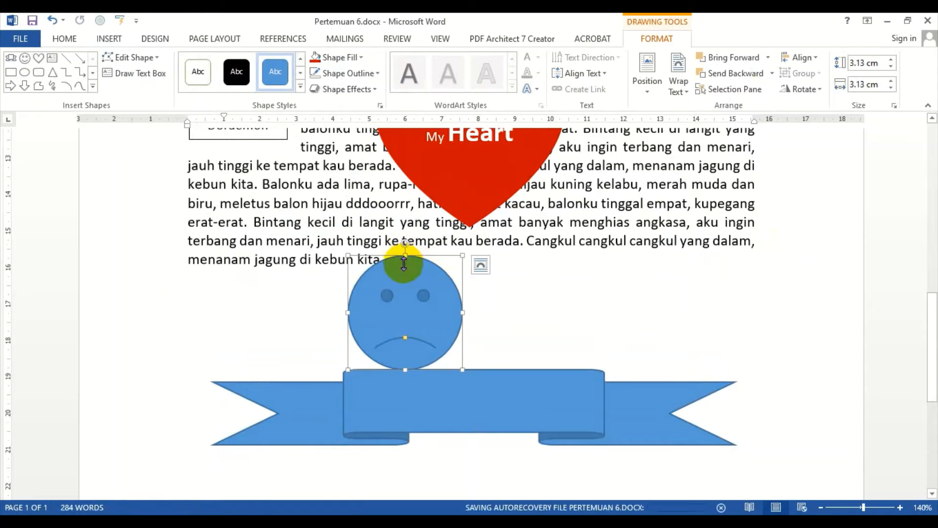
mouse_move(405, 338)
left_mouse_down()
mouse_move(413, 345)
mouse_move(406, 339)
left_mouse_up()
scroll(440, 241, "up", 3)
left_click(465, 255)
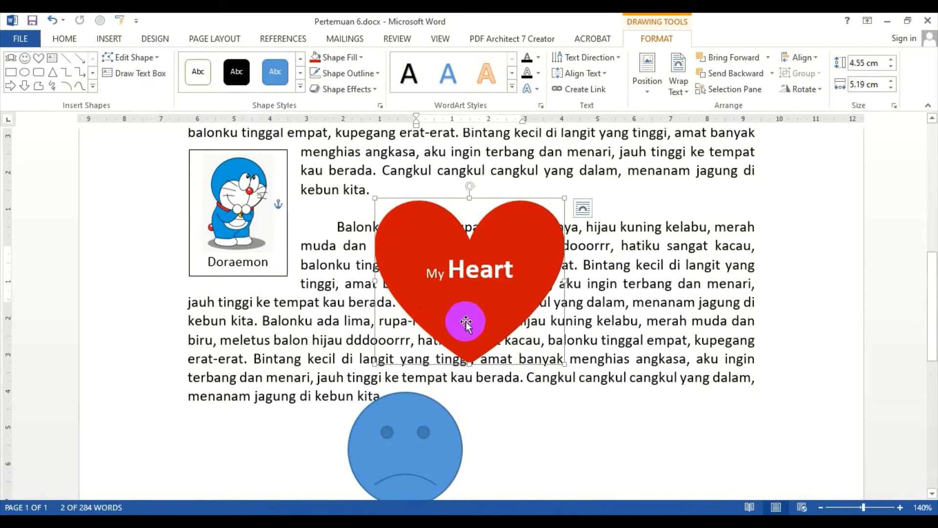
scroll(463, 297, "down", 6)
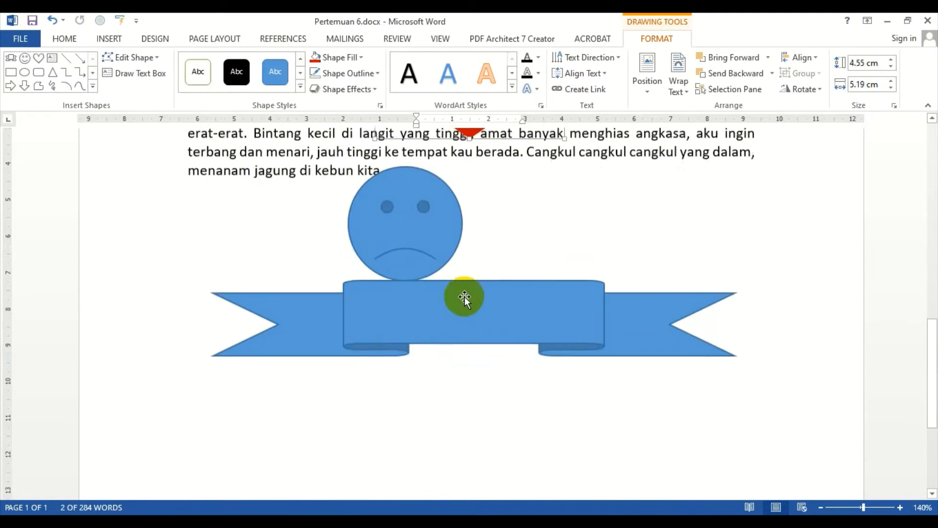
Step: Widen the ribbon's central band and make its fold shallower using its adjustment handles
left_click(456, 205)
scroll(456, 204, "up", 3)
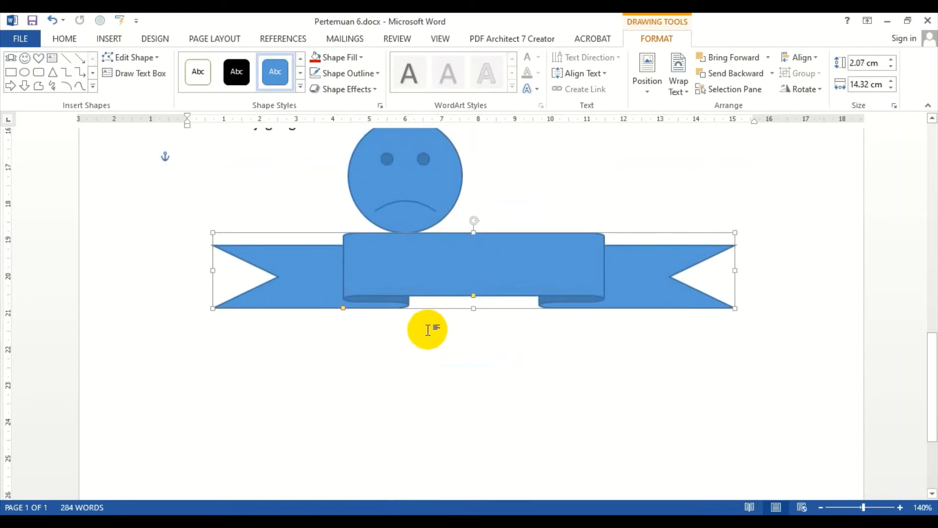
left_click_drag(343, 309, 293, 312)
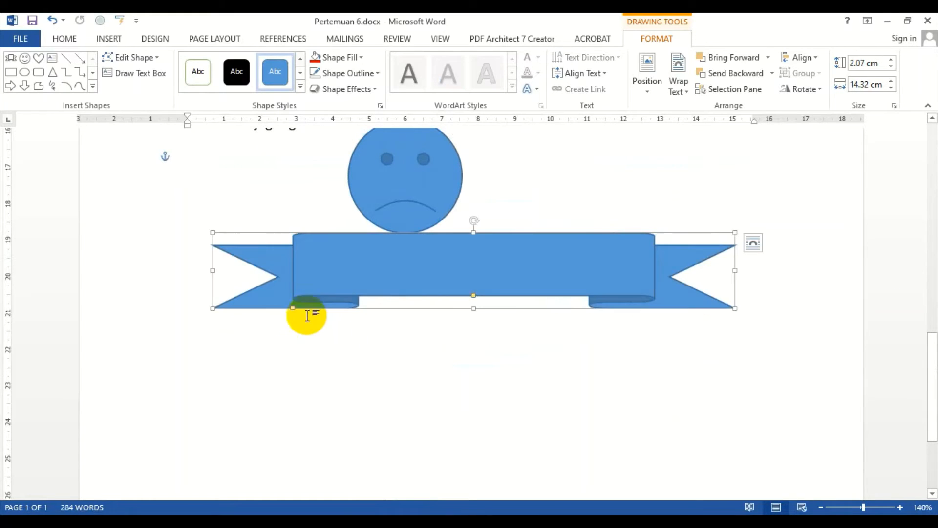
mouse_move(474, 296)
left_mouse_down()
mouse_move(477, 267)
mouse_move(473, 292)
left_mouse_up()
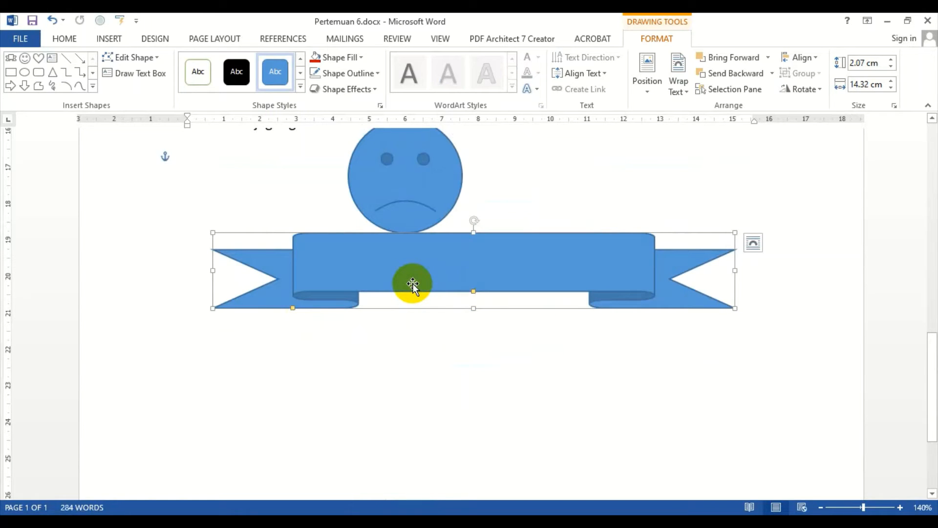
Step: Delete the smiley face, the ribbon banner and the heart shape from the document
left_click(479, 172)
scroll(447, 194, "up", 5)
scroll(448, 193, "up", 1)
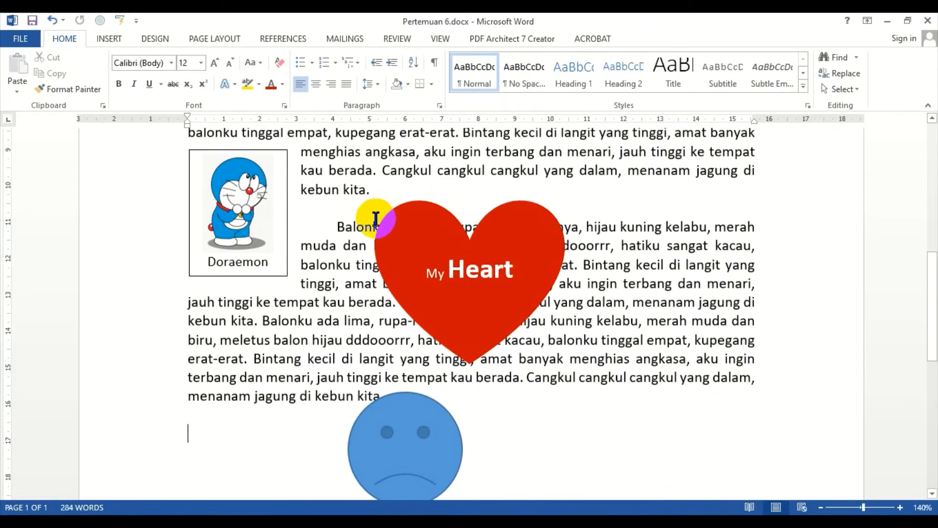
scroll(372, 216, "down", 4)
left_click(374, 250)
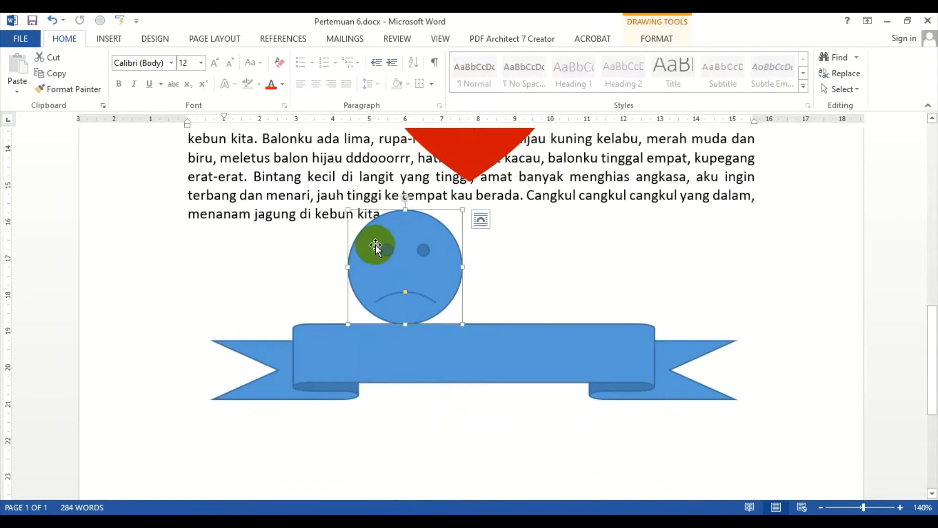
key("Delete")
left_click(391, 324)
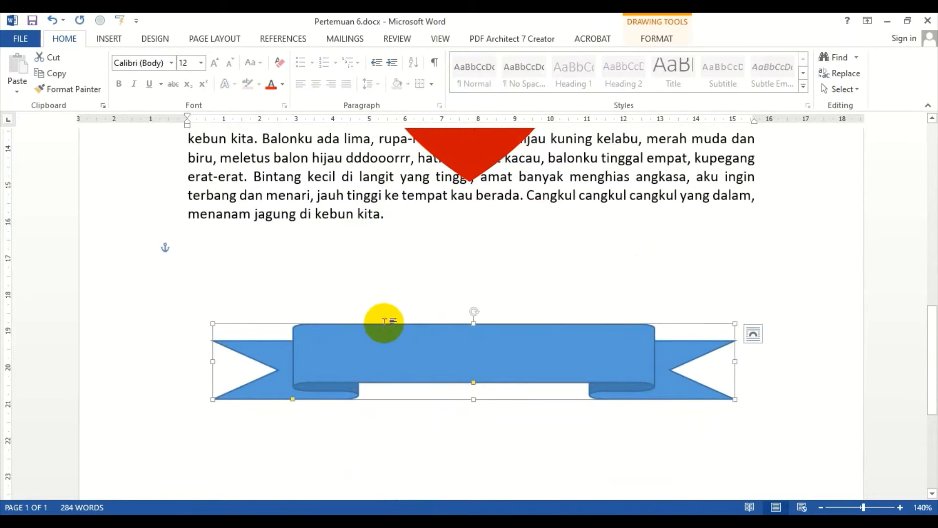
key("Delete")
left_click(465, 168)
key("Delete")
Step: Move the Doraemon text box down below the last paragraph
scroll(410, 306, "up", 10)
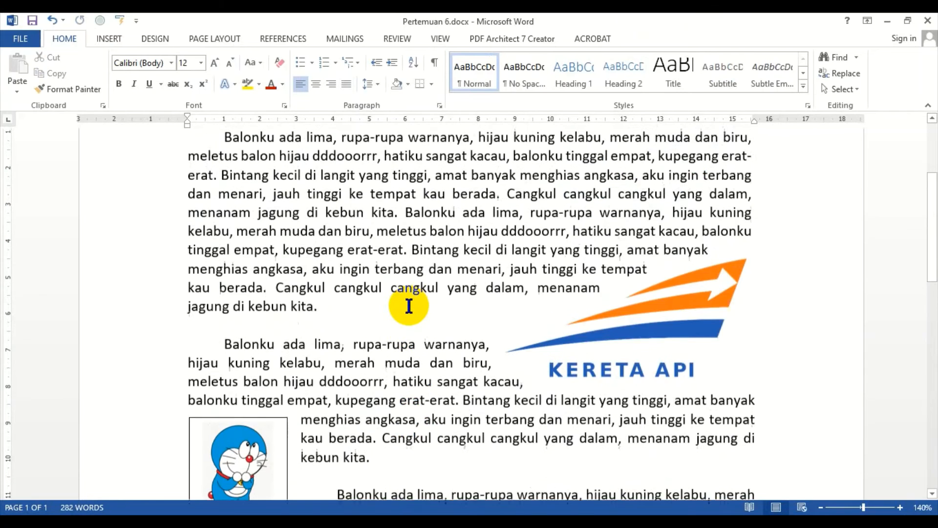
scroll(401, 306, "down", 5)
scroll(393, 305, "down", 1)
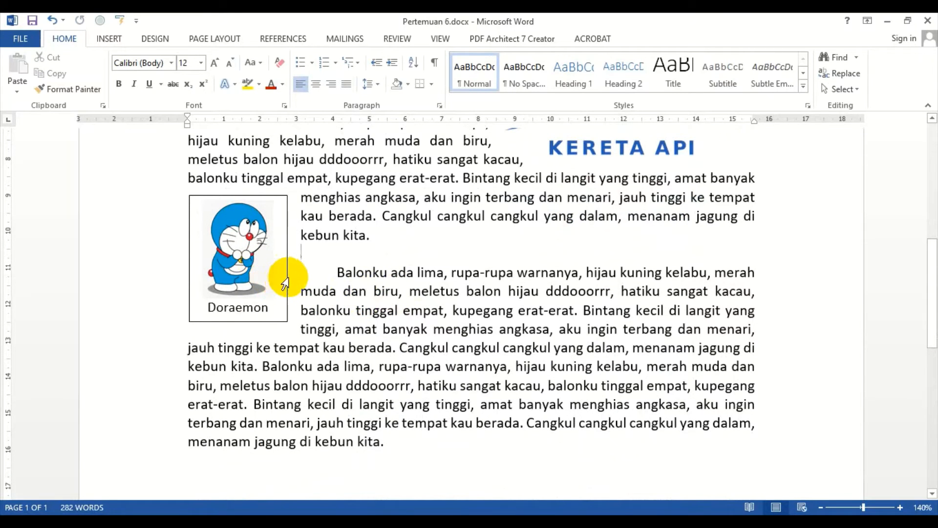
scroll(286, 282, "down", 4)
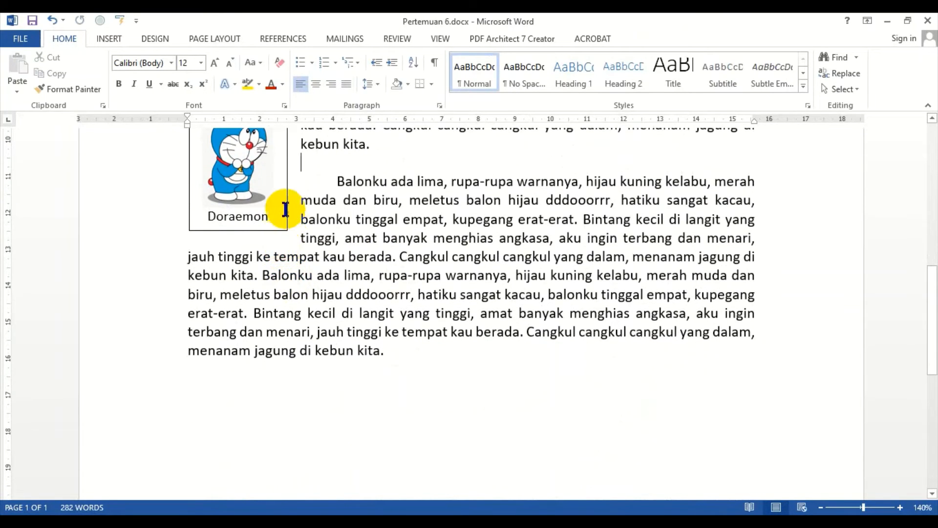
scroll(286, 209, "down", 4)
left_click(275, 140)
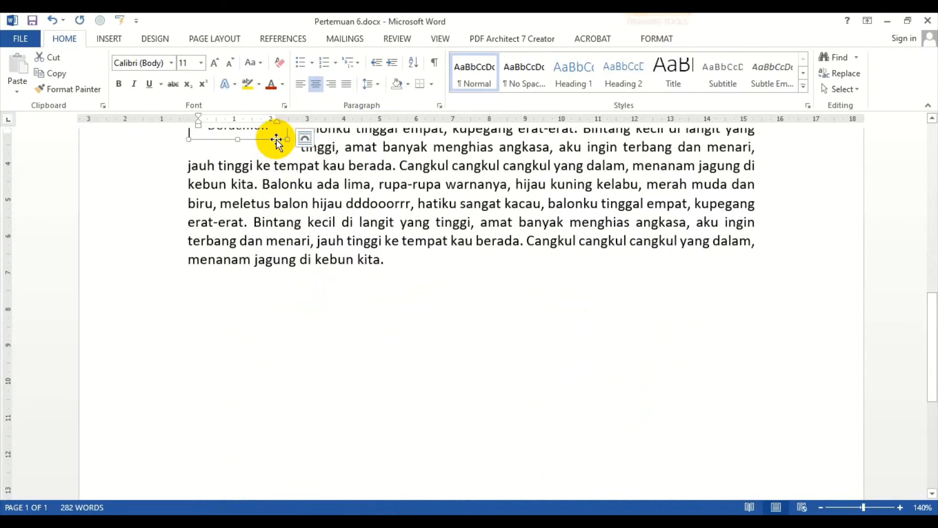
left_click_drag(277, 140, 275, 395)
left_click(489, 337)
scroll(477, 310, "up", 7)
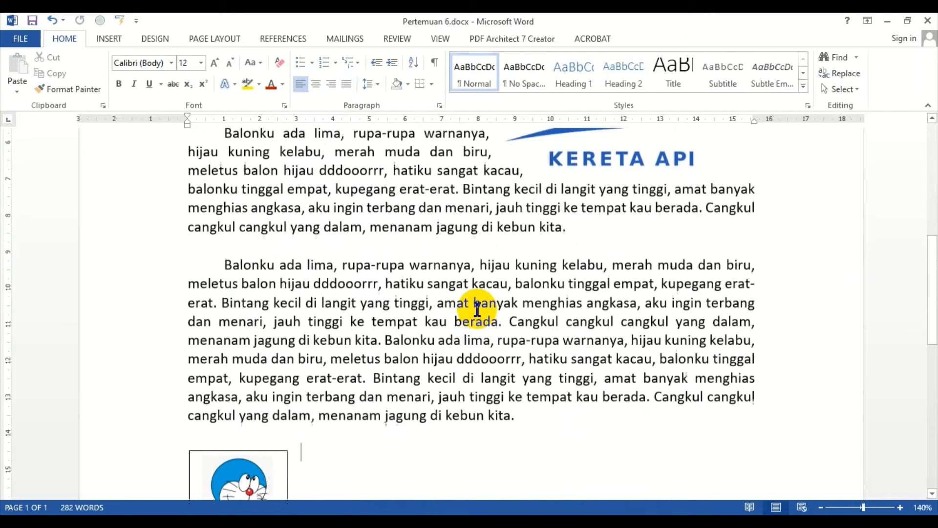
scroll(469, 304, "down", 7)
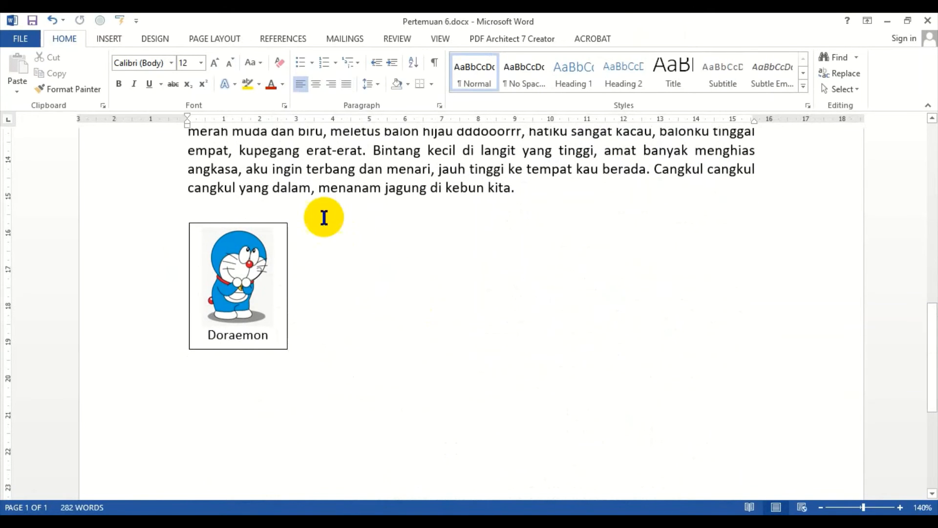
Step: Insert the picture screen-4.jpg from the Image folder below the last paragraph
left_click(109, 38)
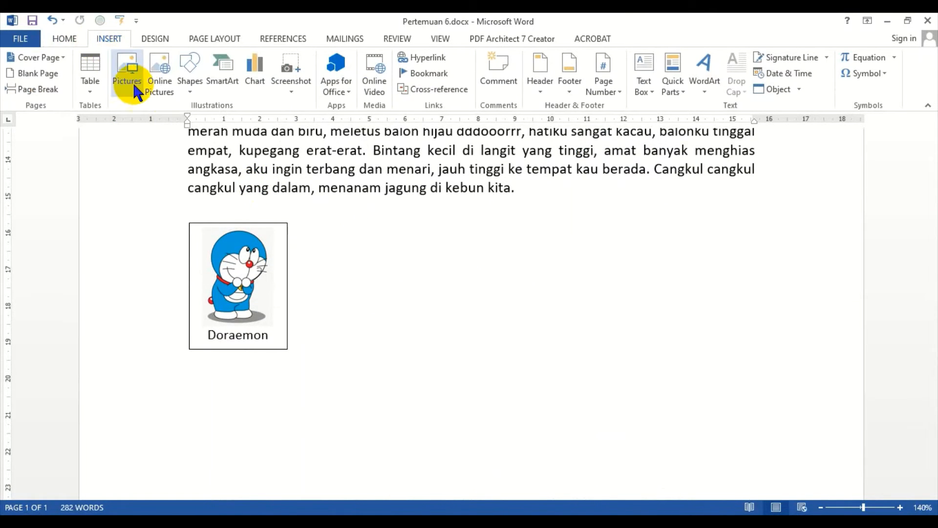
scroll(323, 234, "down", 4)
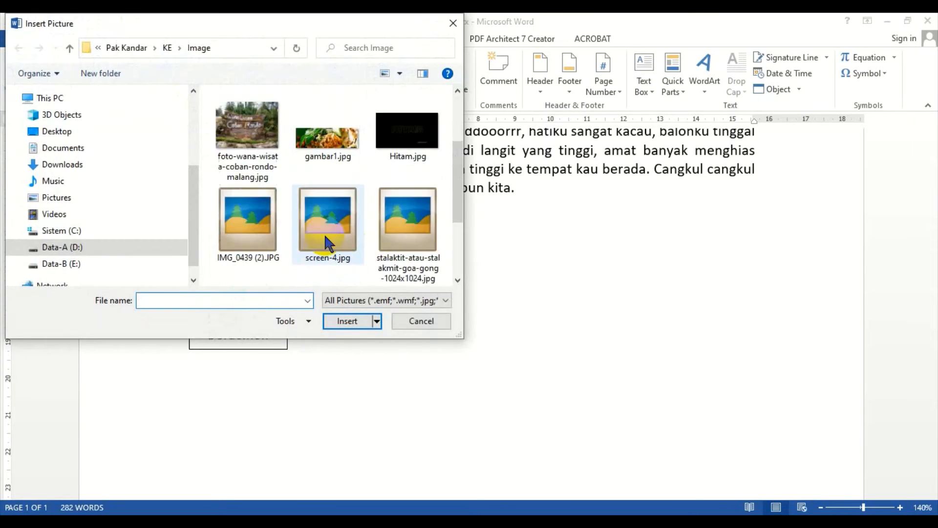
left_click(334, 161)
left_click(348, 321)
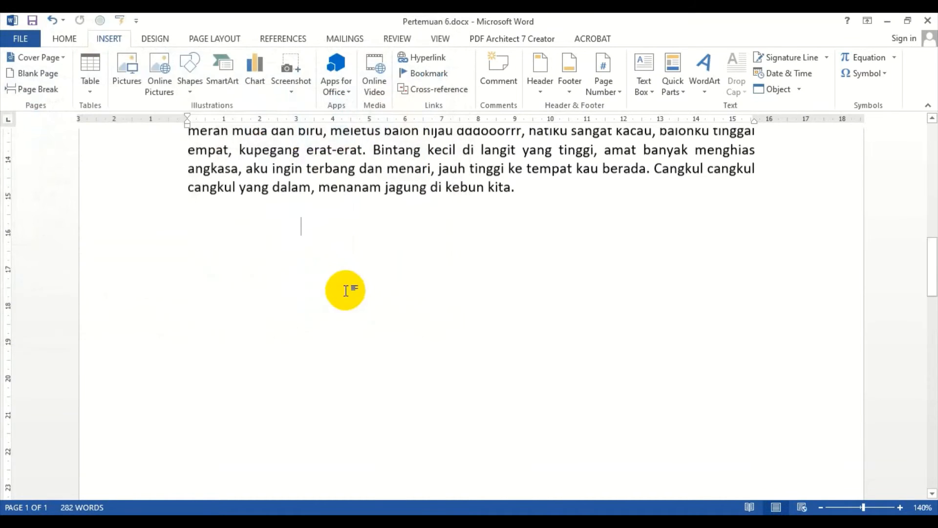
scroll(649, 252, "down", 8)
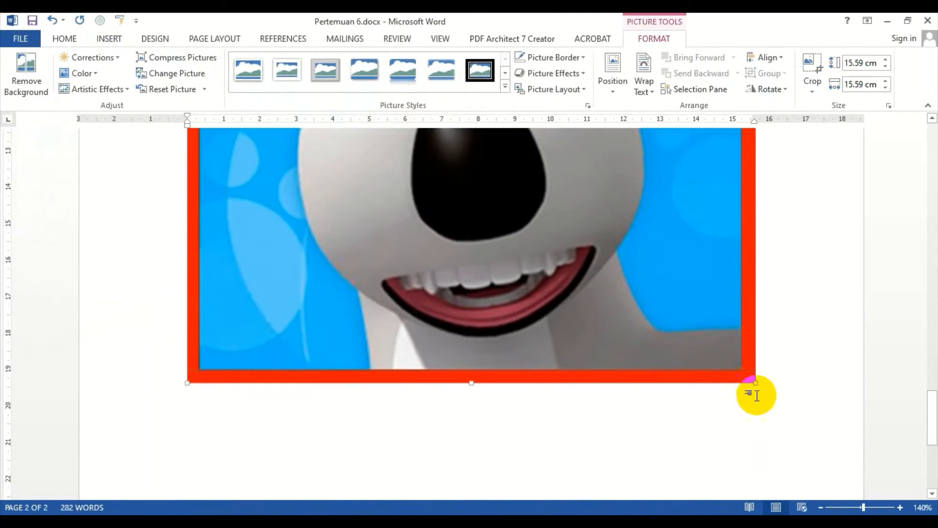
Step: Shrink the inserted picture to about 9.76 cm square
left_click_drag(756, 380, 448, 168)
scroll(679, 405, "down", 5)
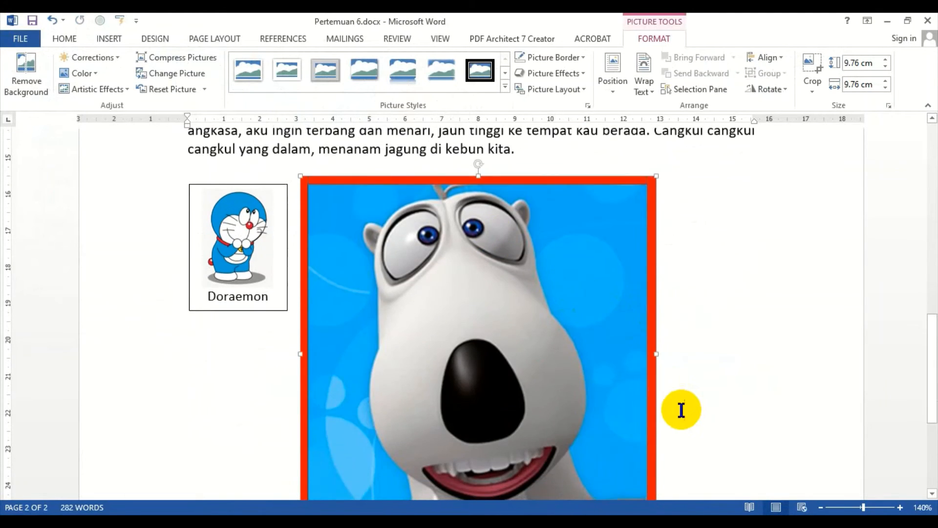
Step: Set the picture's text wrapping to Square and shrink it to about 3.68 cm square
left_click(643, 86)
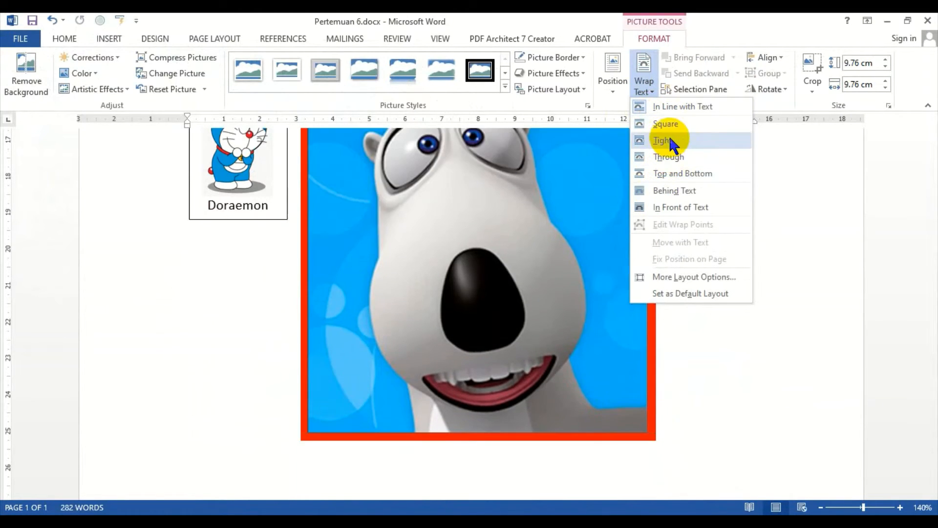
left_click(663, 124)
left_click_drag(657, 440, 364, 224)
Step: Move the picture level with the Doraemon text box, near the right margin
double_click(392, 279)
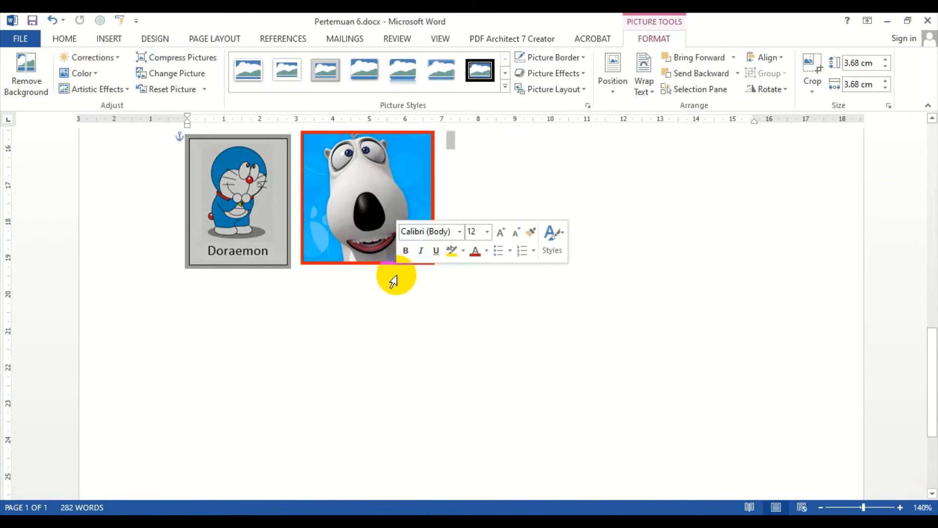
left_click(401, 171)
left_click_drag(435, 131, 373, 300)
left_click(576, 304)
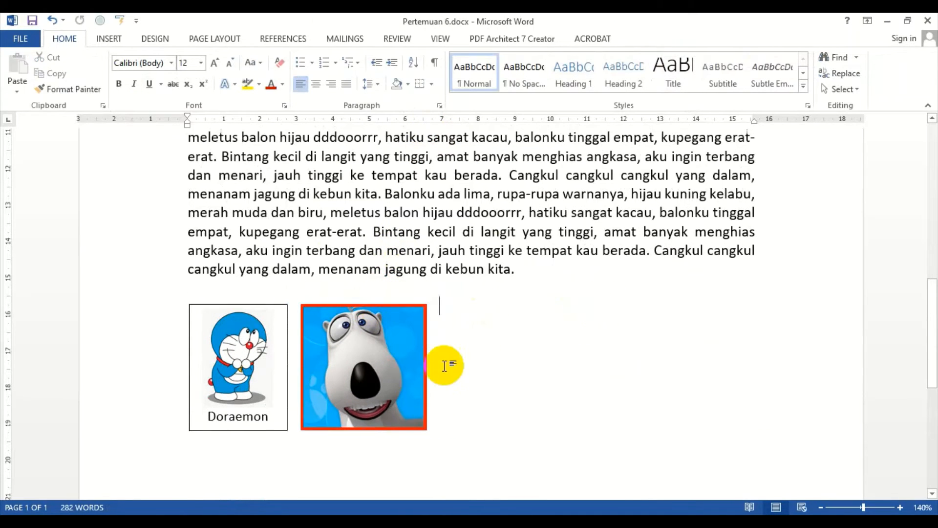
mouse_move(396, 372)
left_mouse_down()
mouse_move(598, 388)
mouse_move(666, 376)
left_mouse_up()
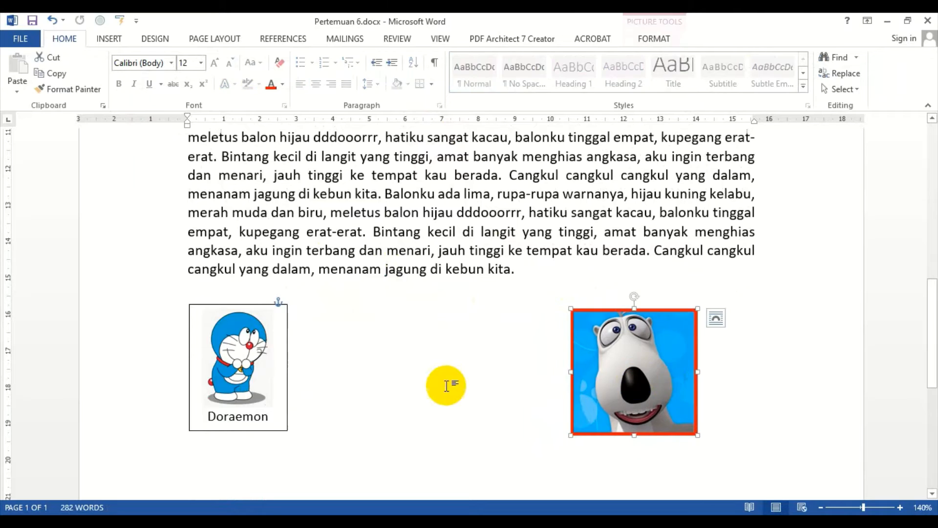
left_click(292, 373)
left_click(349, 386)
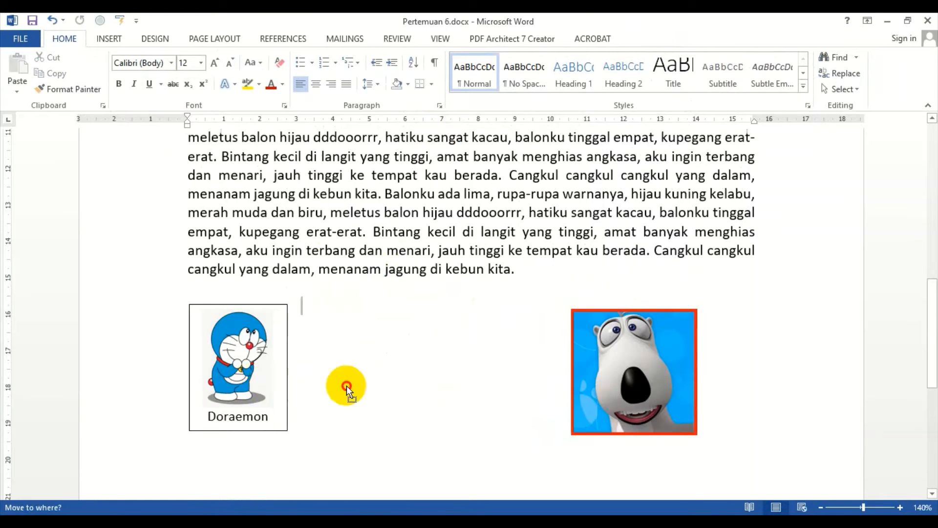
left_click_drag(347, 386, 386, 381)
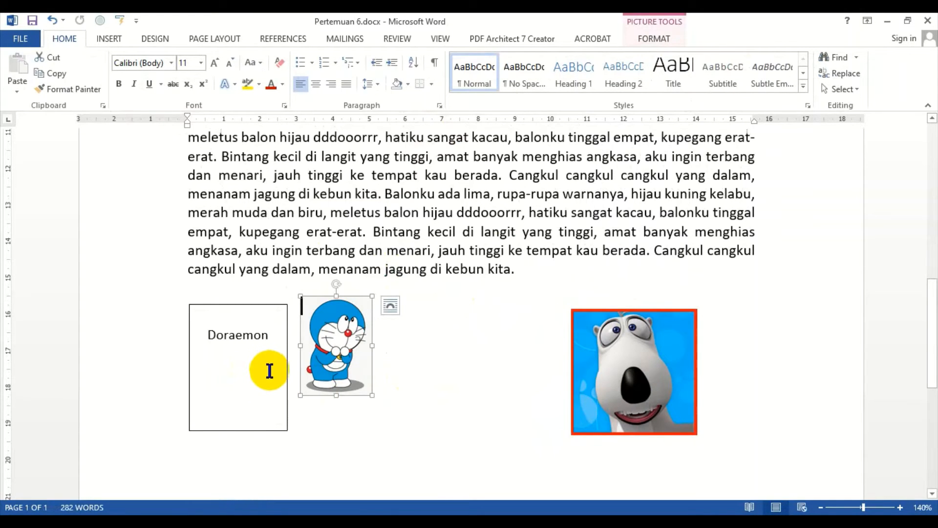
key("ctrl+z")
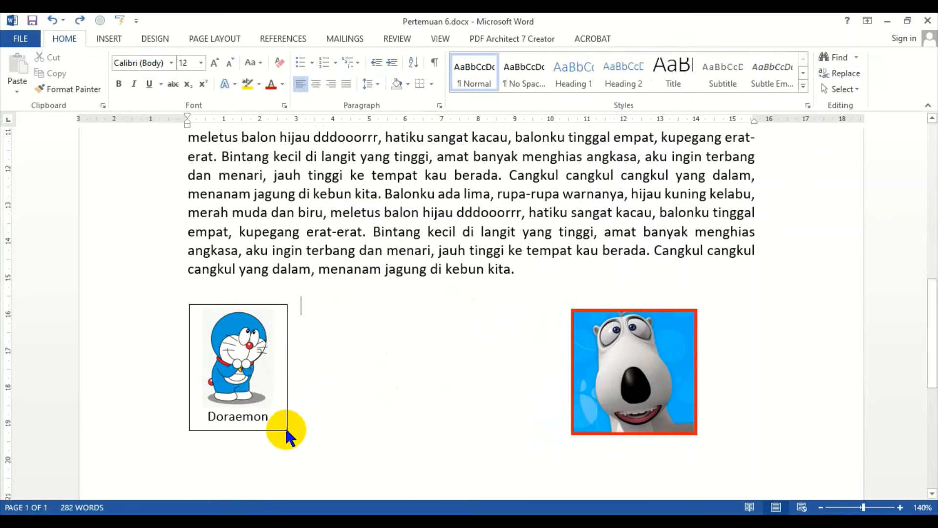
Step: Move the Doraemon text box to the right, between the margin and the picture
left_click(286, 430)
left_click_drag(281, 430, 403, 427)
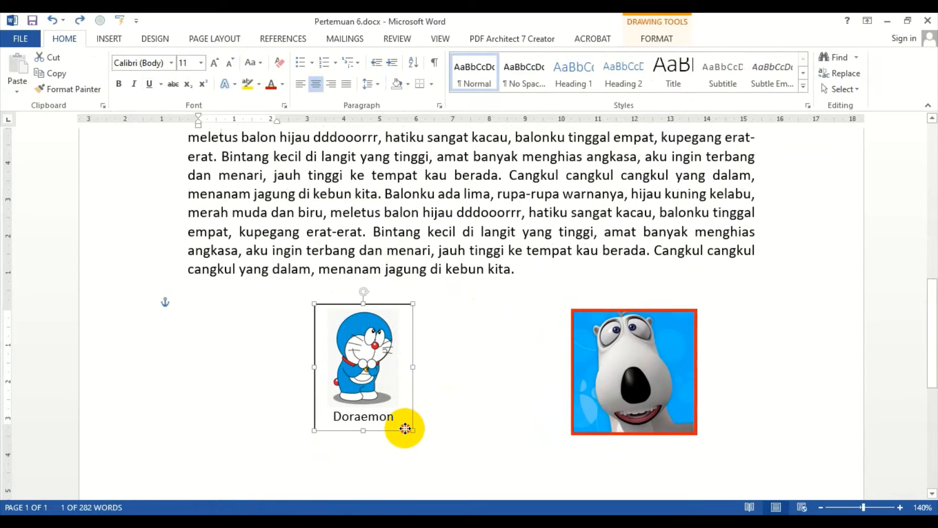
left_click(494, 264)
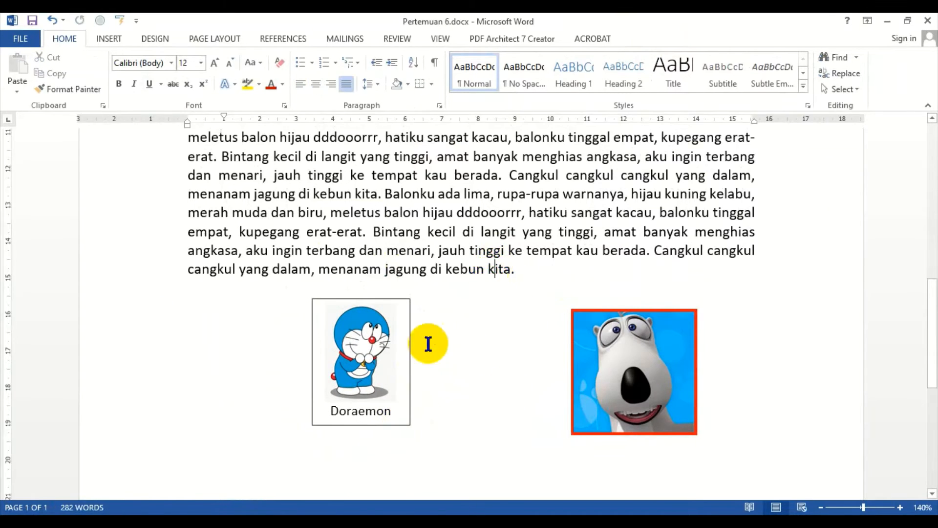
Step: Draw a horizontal arrow from the Doraemon text box towards the picture on the right
left_click(117, 43)
left_click(191, 87)
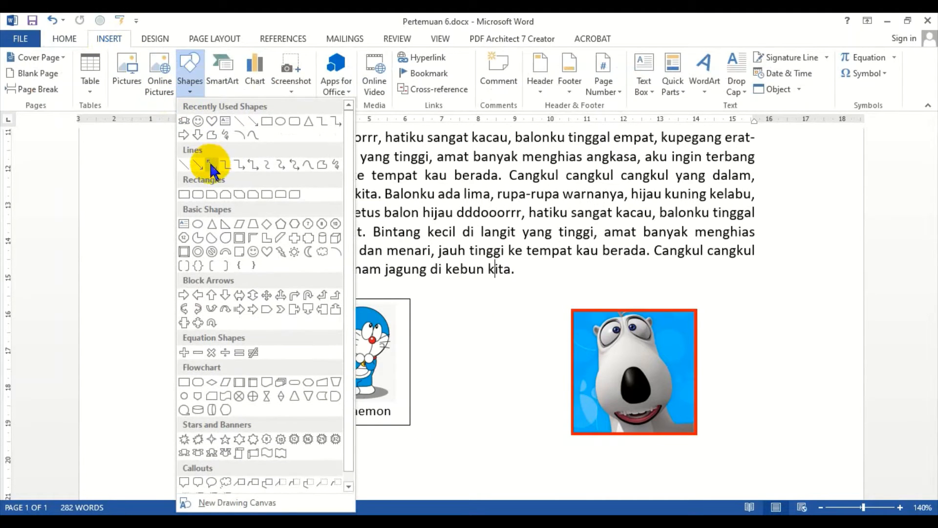
left_click(209, 167)
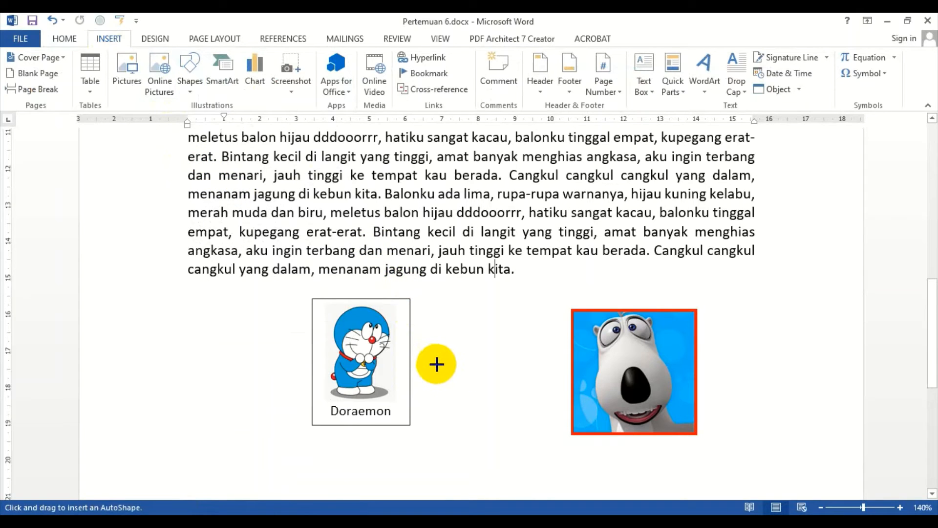
left_click_drag(431, 362, 543, 362)
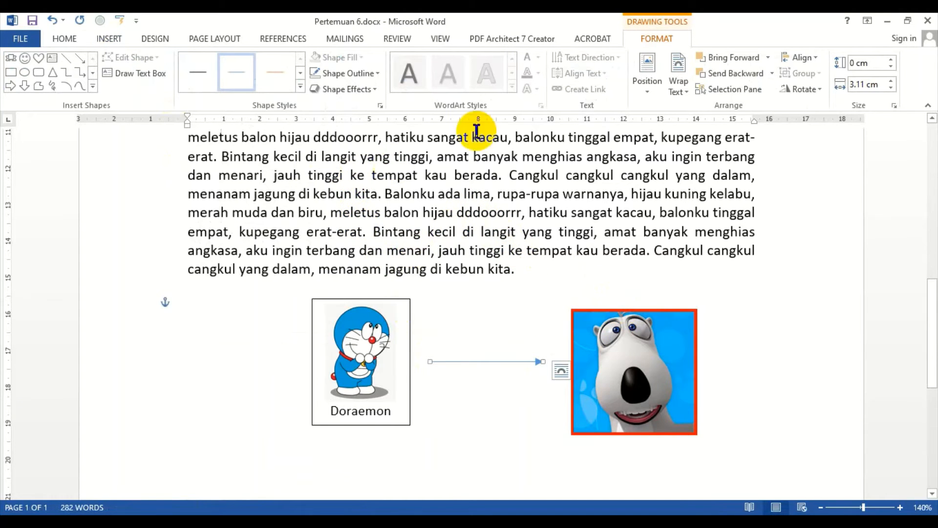
Step: Set the arrow's outline colour to black and its weight to 4½ pt
left_click(376, 73)
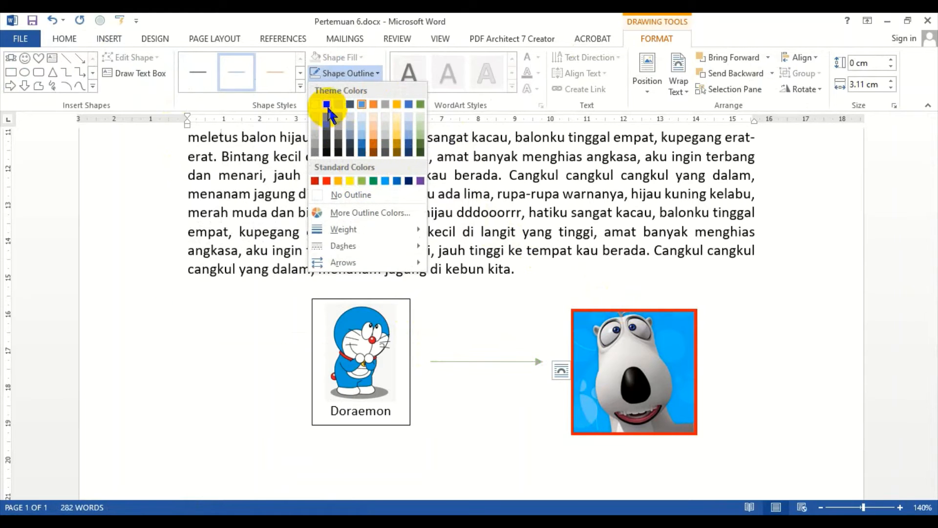
left_click(326, 104)
left_click(376, 74)
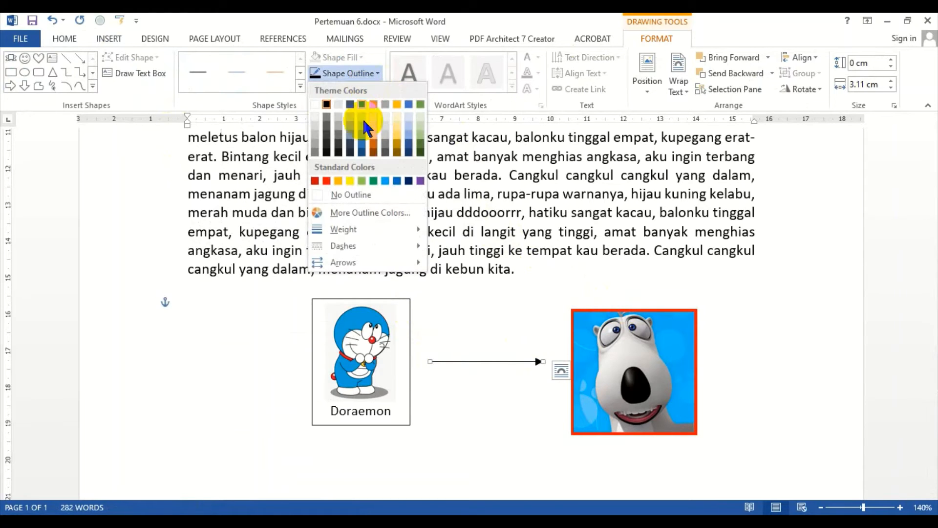
mouse_move(360, 233)
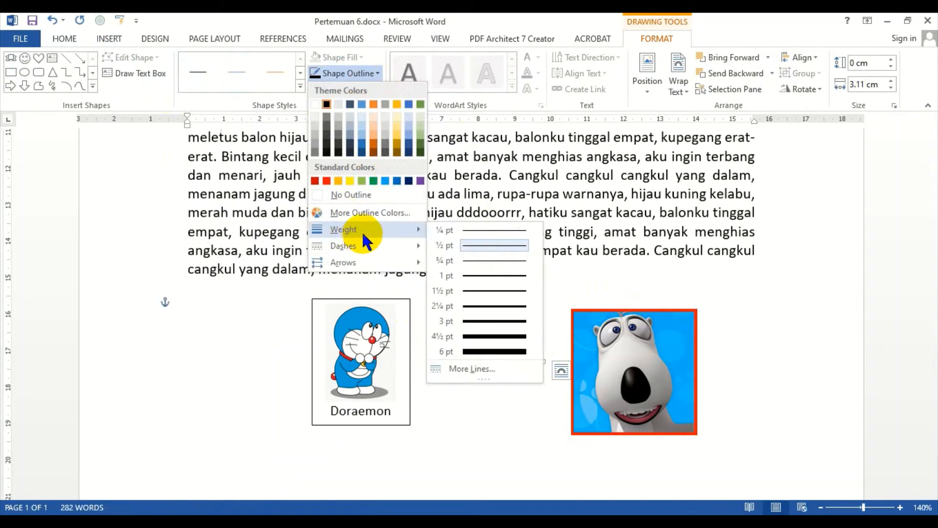
left_click(491, 337)
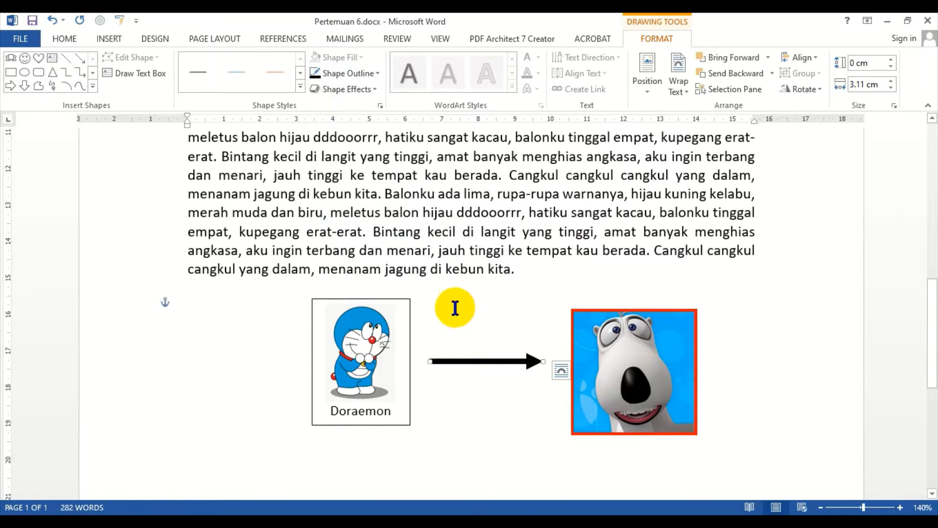
Step: Make the arrow's line weight a little thinner
left_click(374, 72)
mouse_move(372, 234)
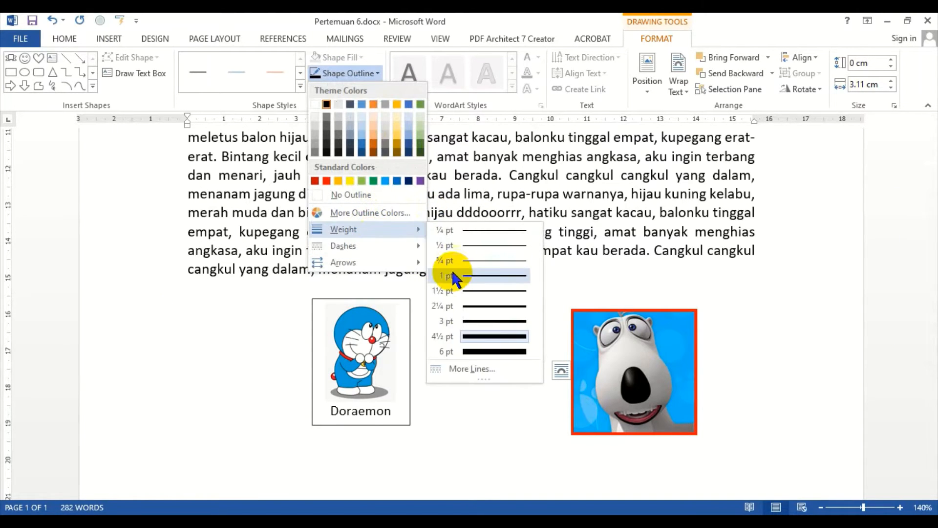
left_click(465, 312)
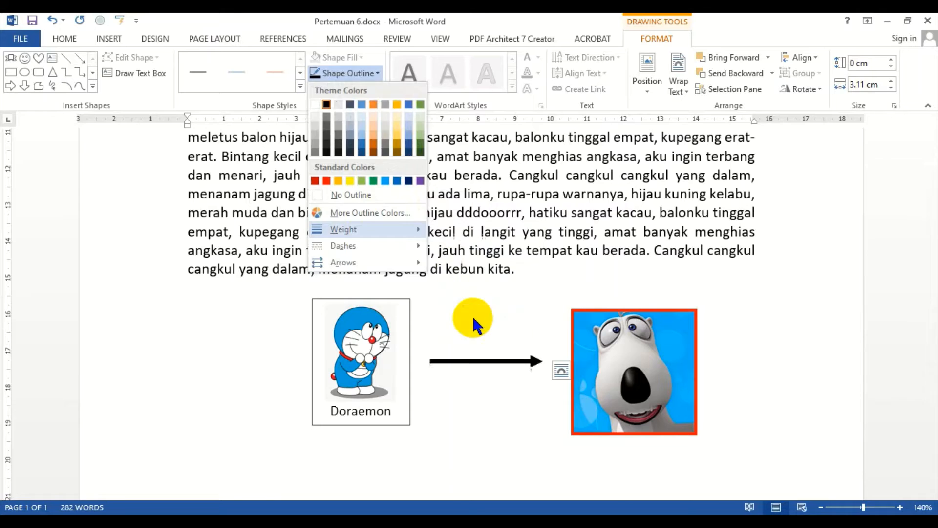
Step: Try a dash-dot-dot line style on the arrow
left_click(376, 73)
mouse_move(372, 246)
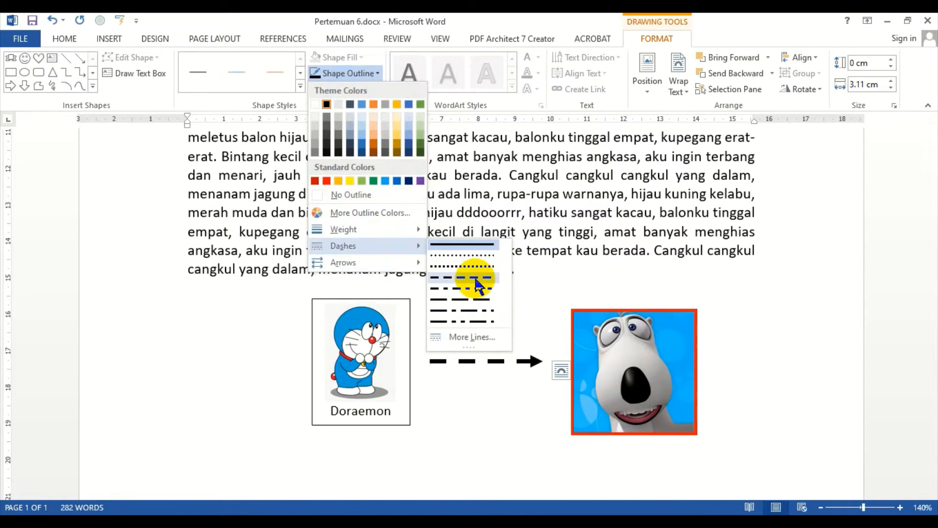
left_click(473, 321)
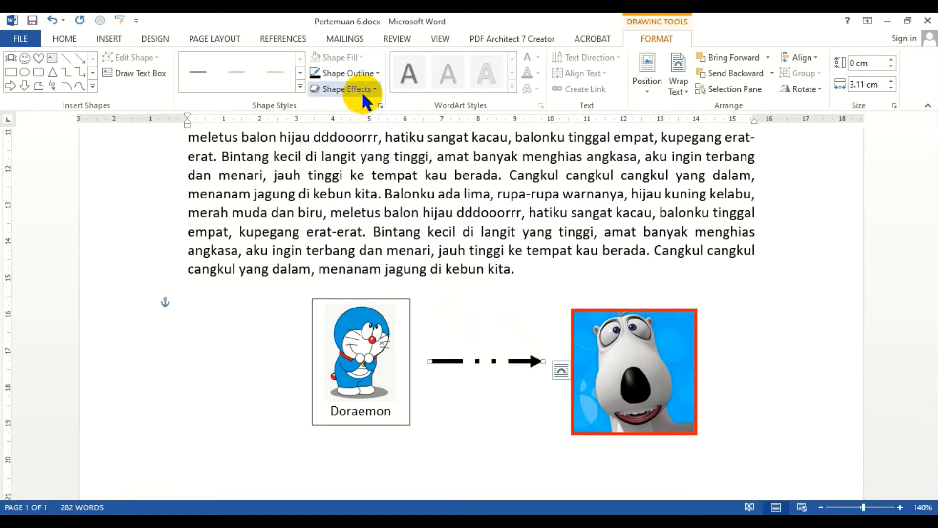
Step: Return the arrow to a solid line and deselect it
left_click(374, 73)
mouse_move(393, 234)
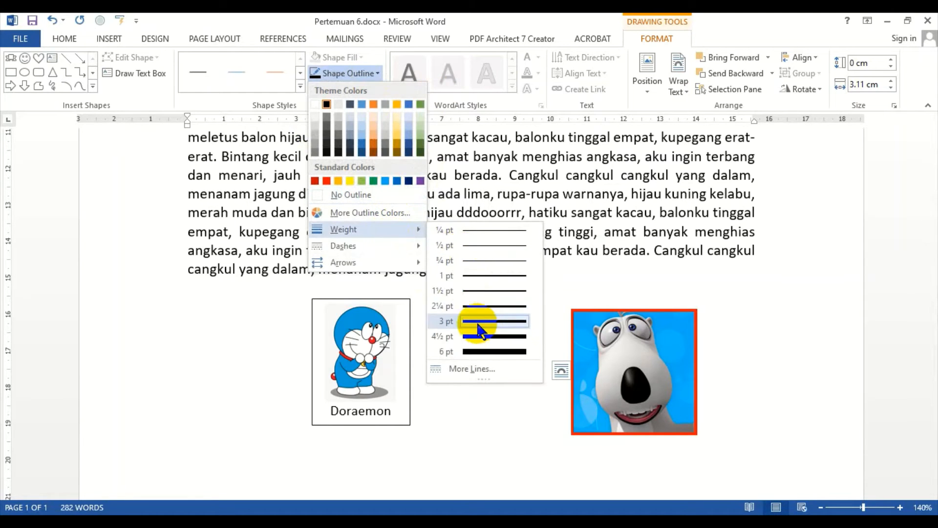
mouse_move(364, 246)
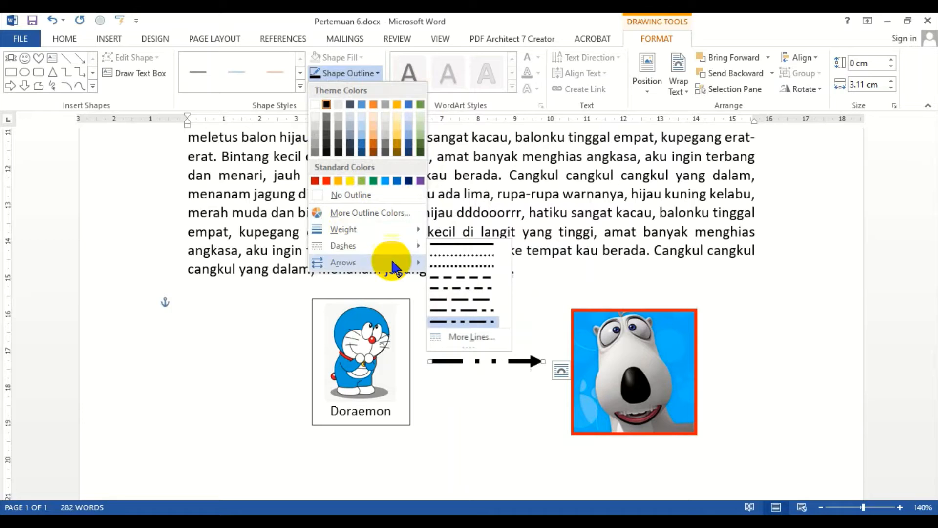
left_click(495, 245)
left_click(438, 291)
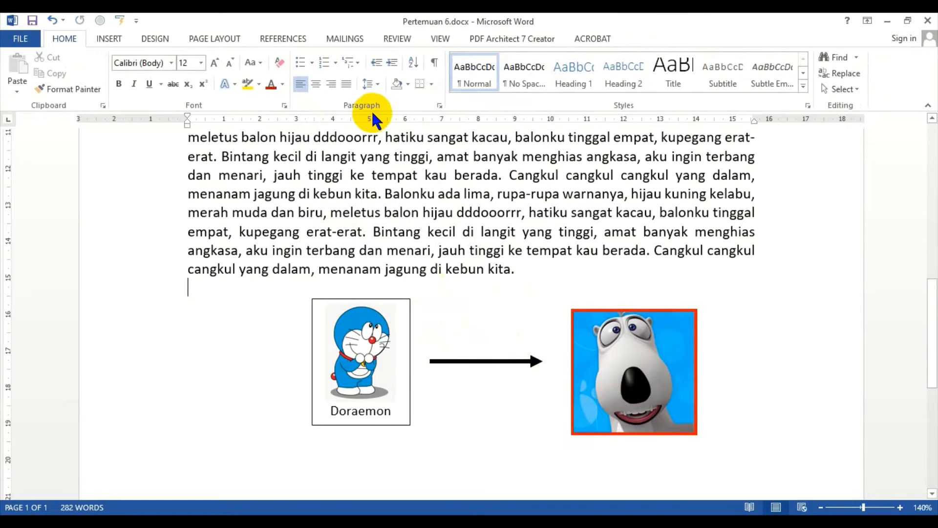
Step: Draw an elbow arrow connector below the pictures, about 8.4 cm wide and 1.8 cm tall
left_click(108, 39)
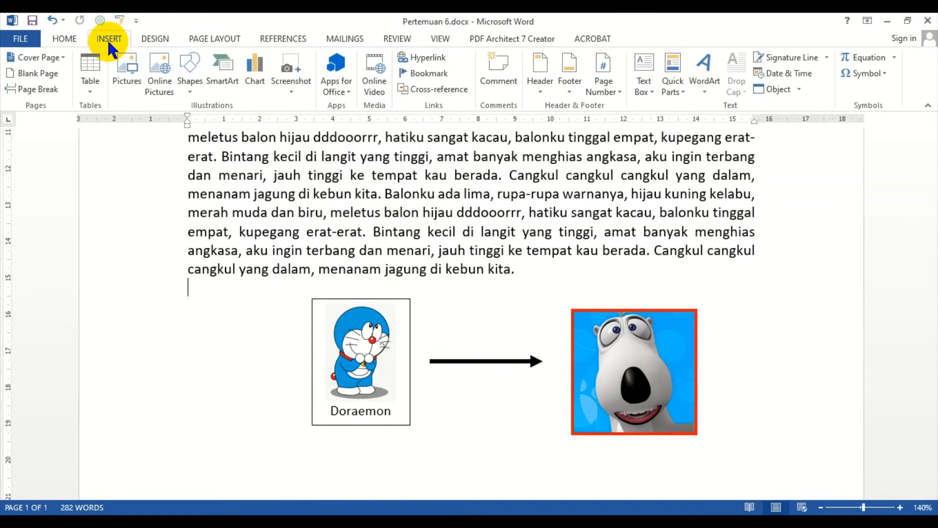
left_click(188, 78)
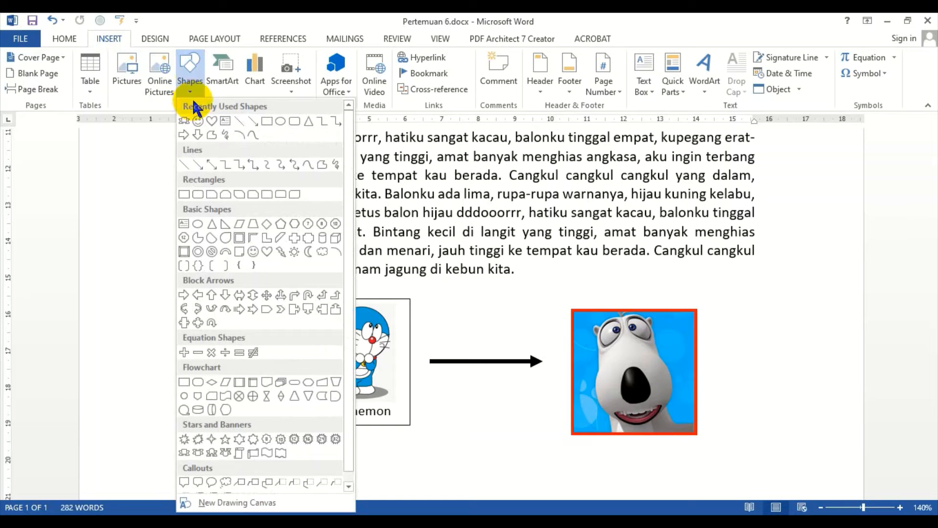
left_click(237, 165)
scroll(357, 274, "down", 6)
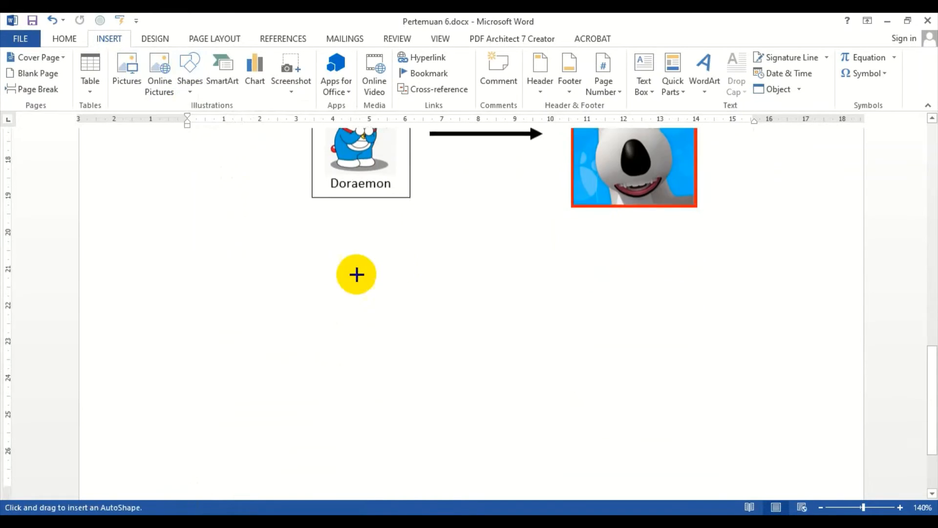
mouse_move(312, 258)
left_mouse_down()
mouse_move(534, 266)
mouse_move(589, 327)
mouse_move(614, 322)
left_mouse_up()
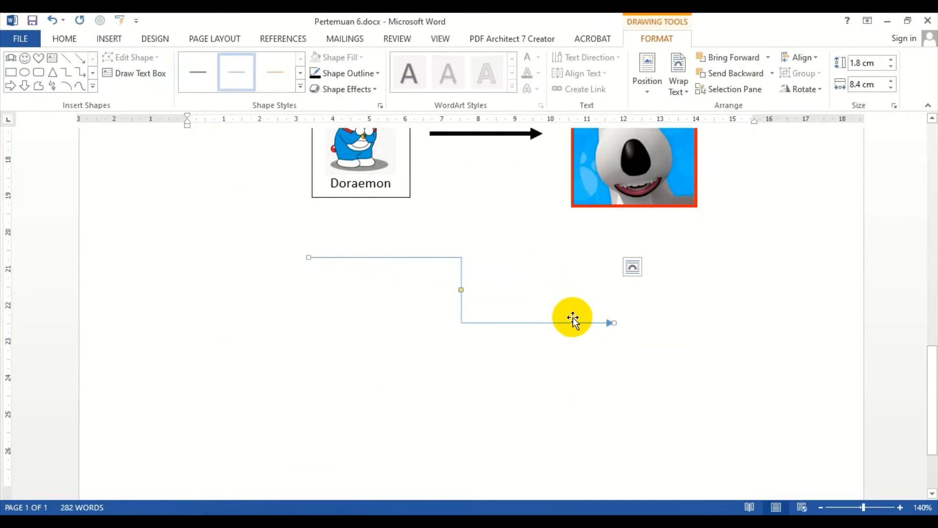
Step: Set the elbow connector's outline to black and its weight to 3 pt
left_click(351, 73)
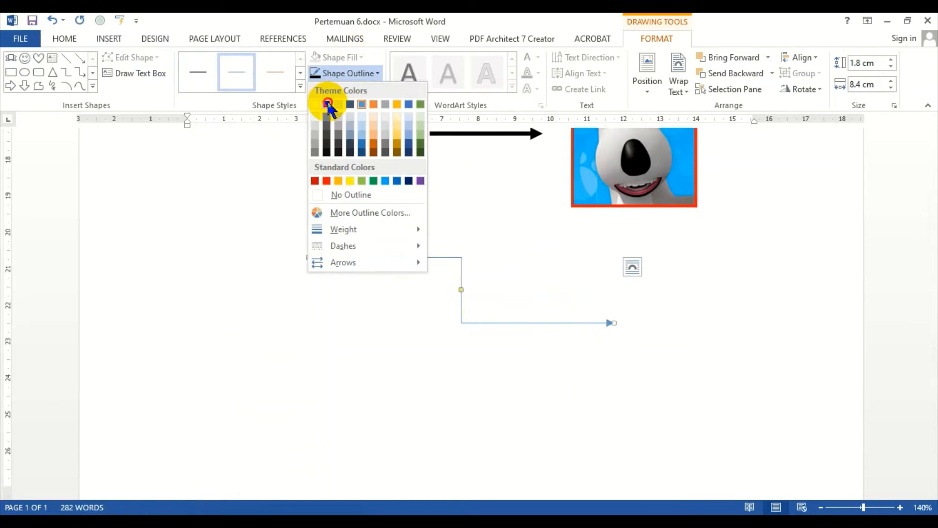
left_click(328, 104)
left_click(362, 74)
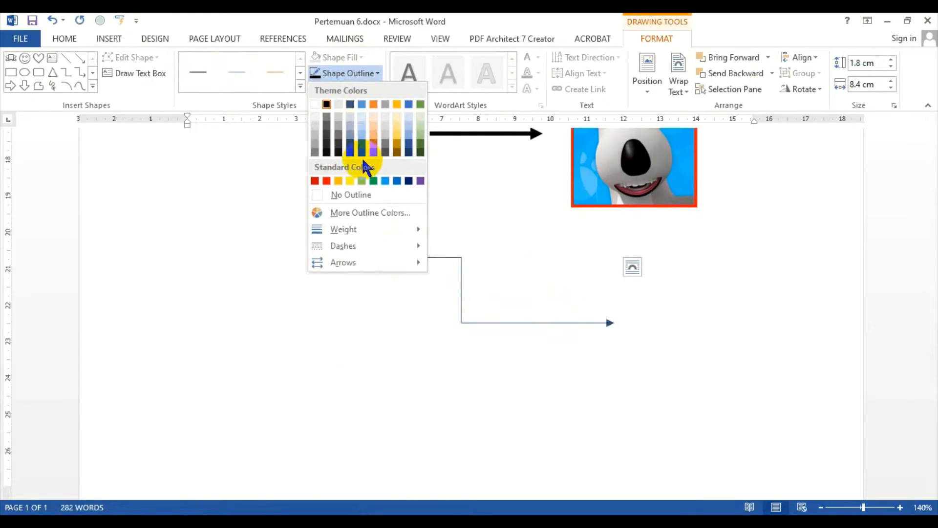
mouse_move(377, 231)
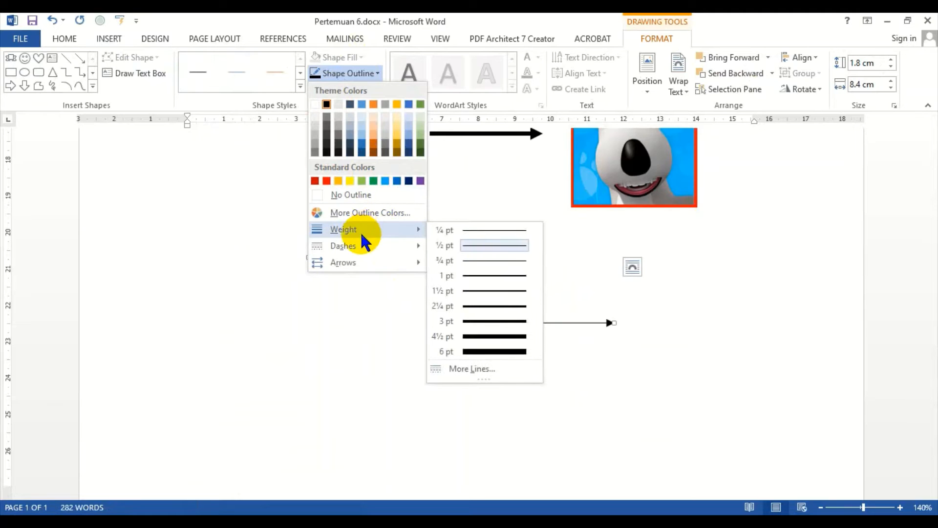
left_click(495, 320)
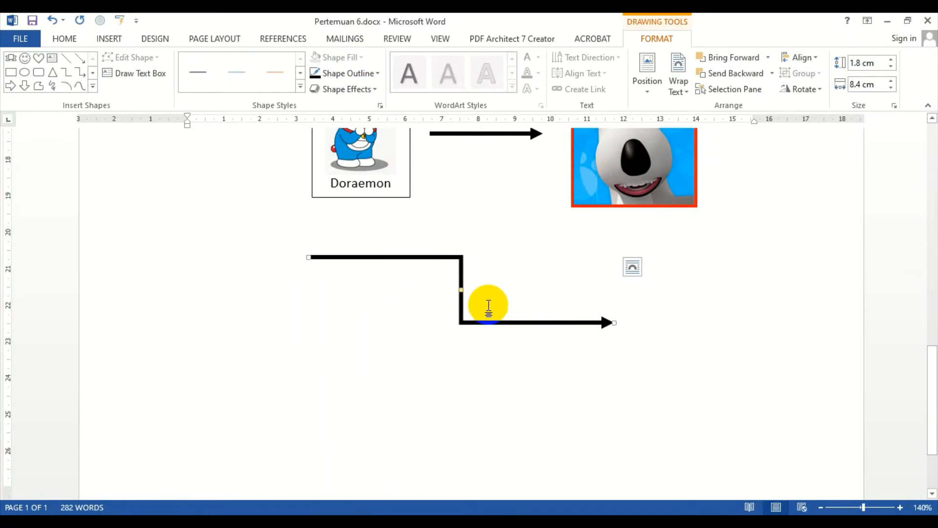
Step: Move the elbow connector's bend to its start, turning it into an L shape
scroll(457, 262, "down", 1)
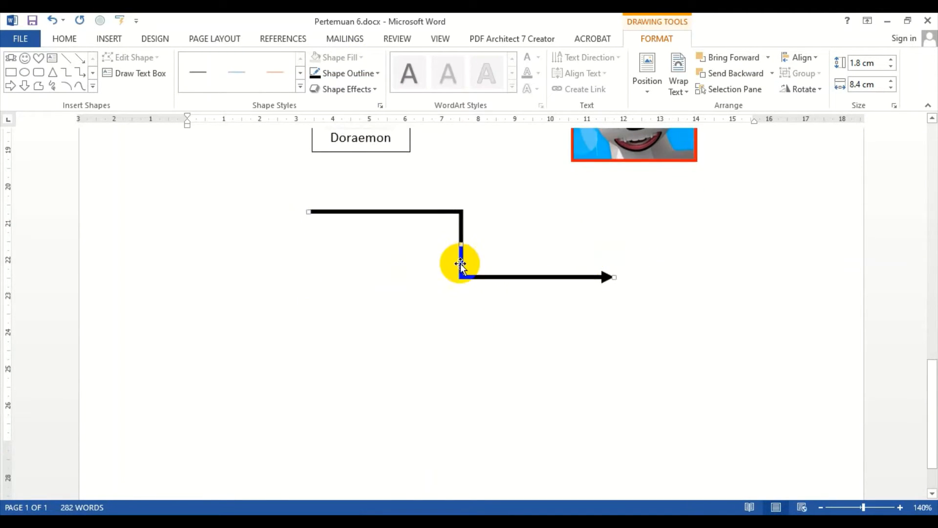
left_click_drag(462, 247, 311, 285)
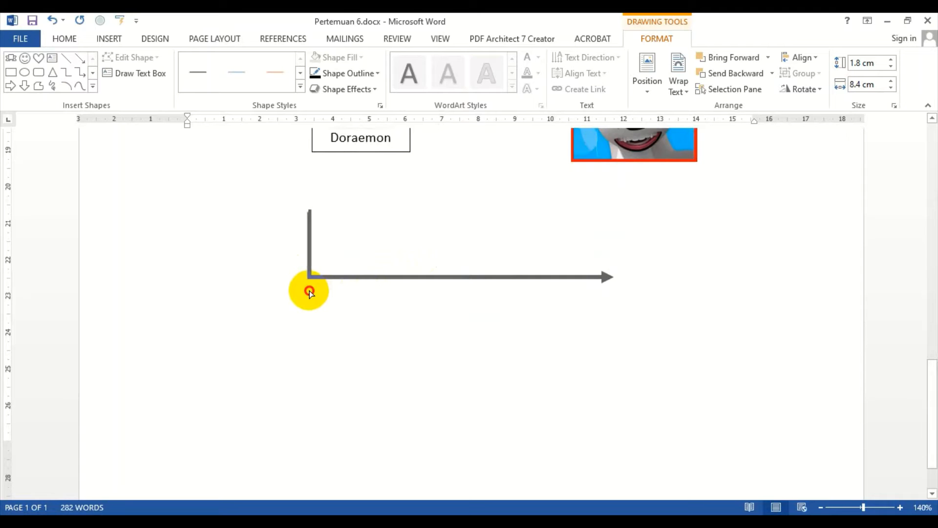
left_click_drag(310, 291, 309, 291)
left_click(523, 195)
scroll(529, 212, "up", 3)
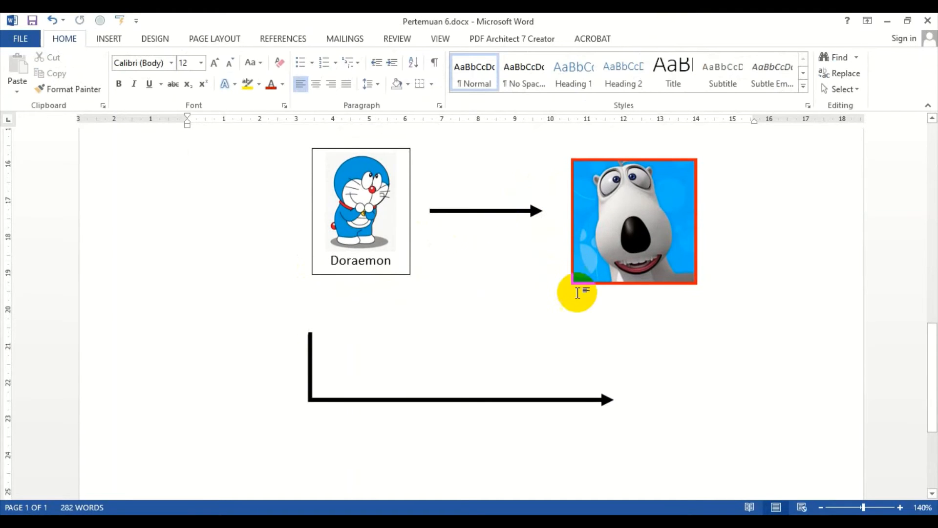
Step: Move the connector's arrowhead end down and left, to about 5.5 cm wide and 4.83 cm tall
left_click(601, 399)
scroll(603, 352, "down", 2)
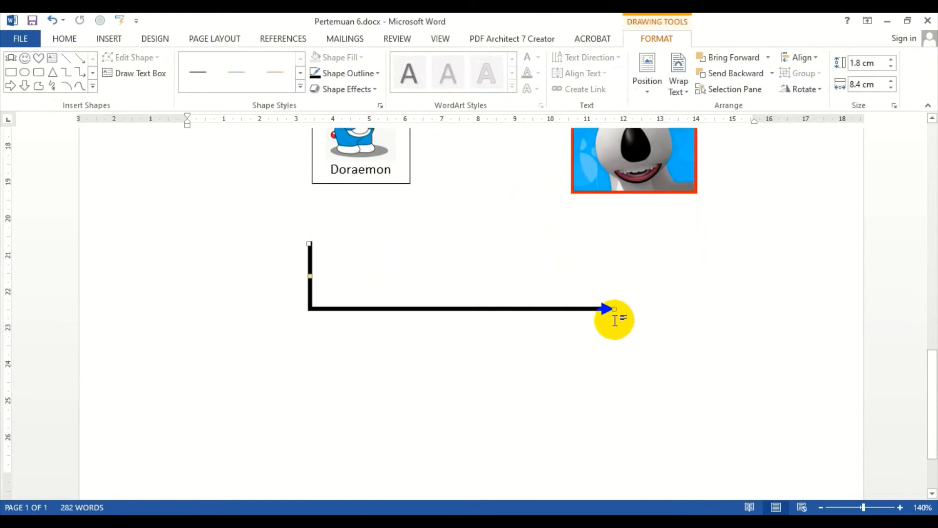
left_click_drag(613, 310, 508, 419)
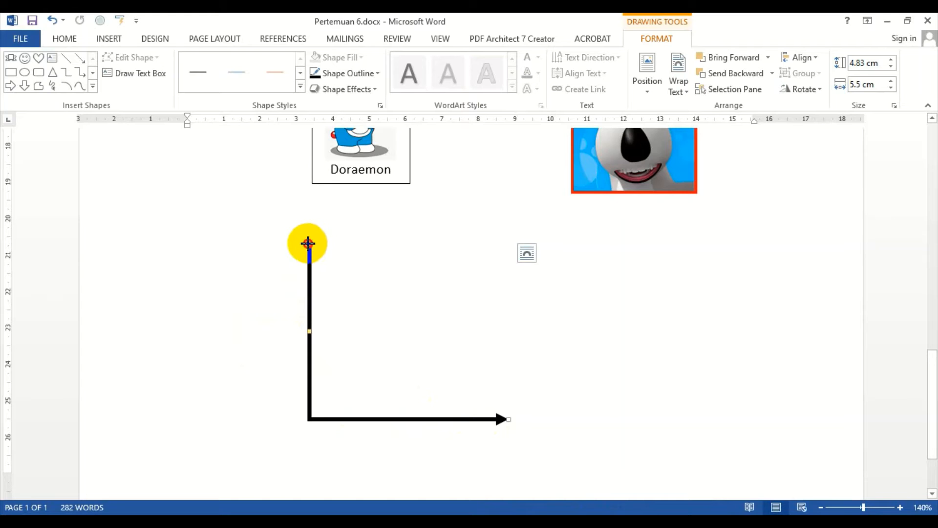
Step: Move the connector's start point down and left towards the page margin
left_click_drag(308, 243, 130, 372)
left_click(307, 293)
scroll(270, 297, "down", 3)
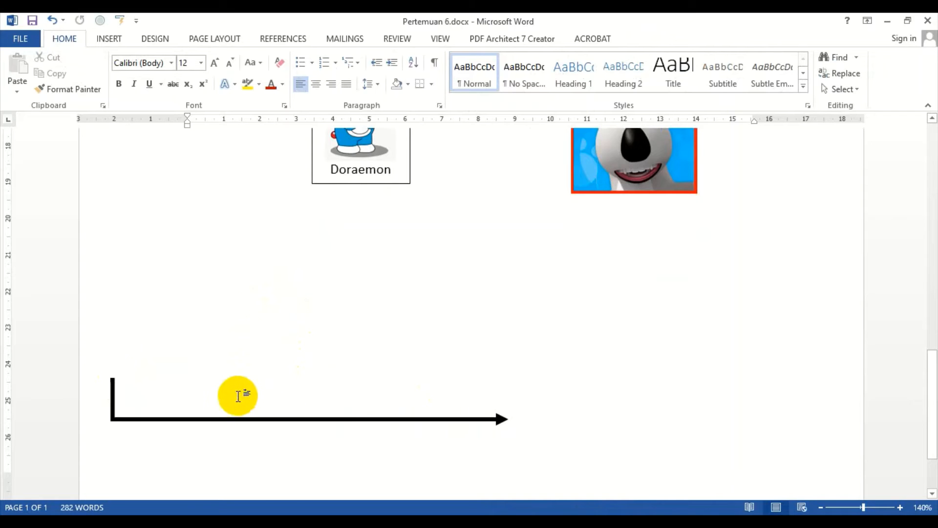
Step: Delete the elbow connector
left_click(246, 422)
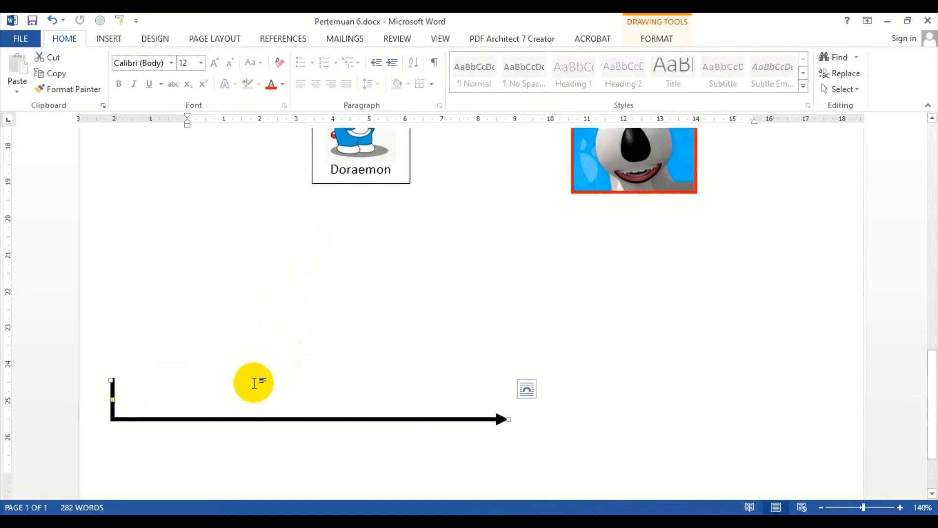
key("Delete")
left_click(110, 39)
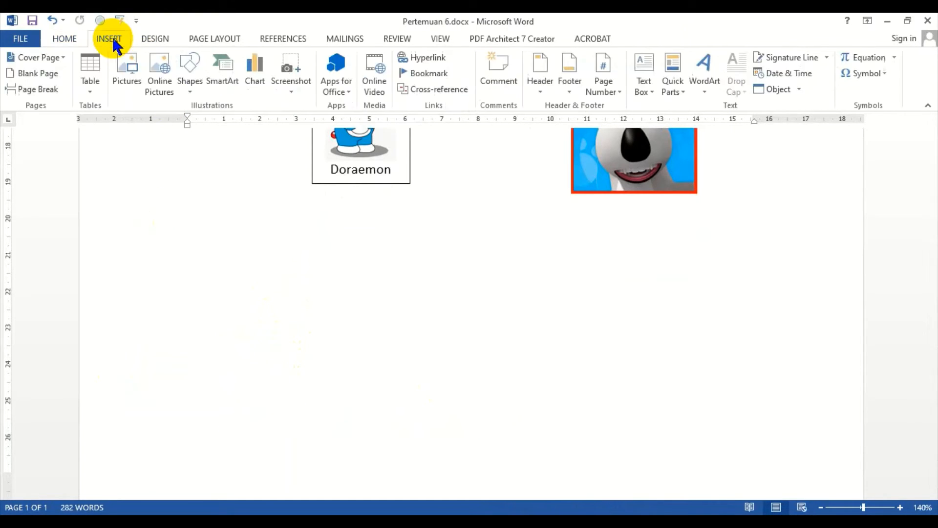
left_click(190, 73)
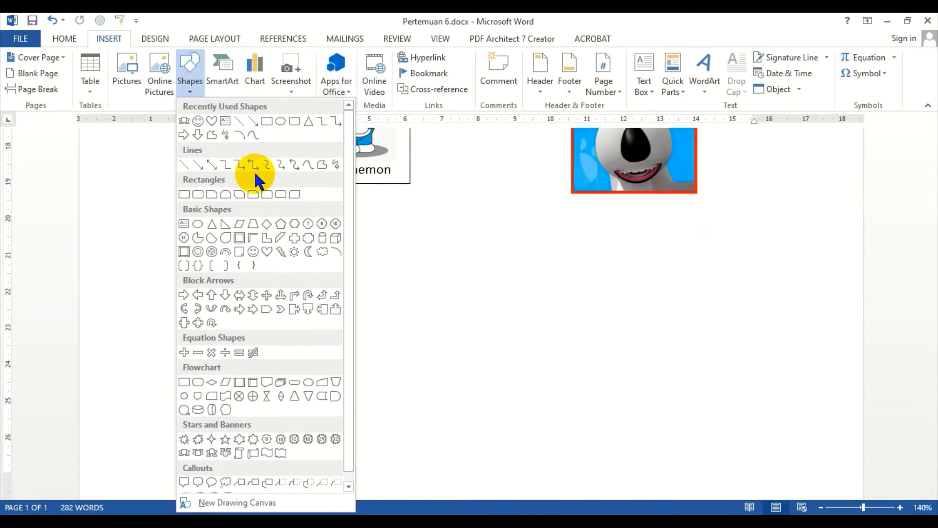
left_click(500, 274)
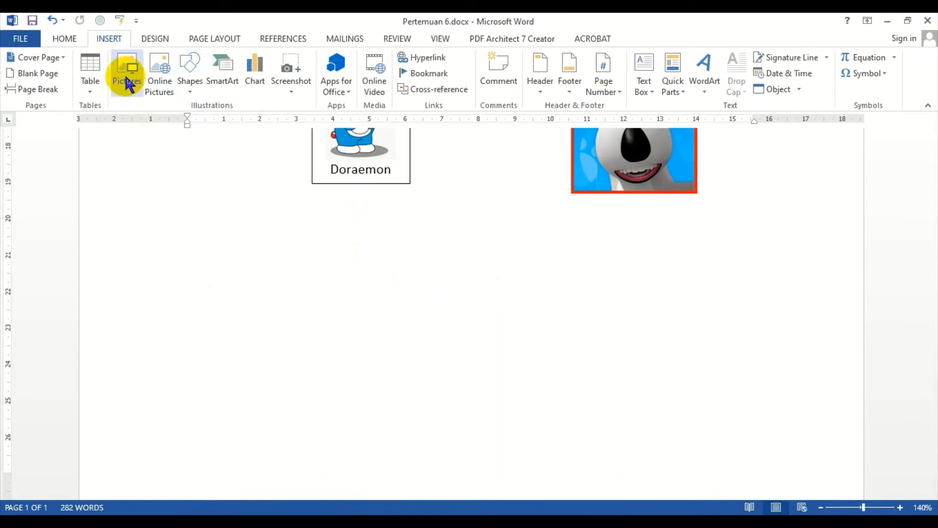
Step: Draw a short vertical arrow below the Doraemon text box
left_click(198, 87)
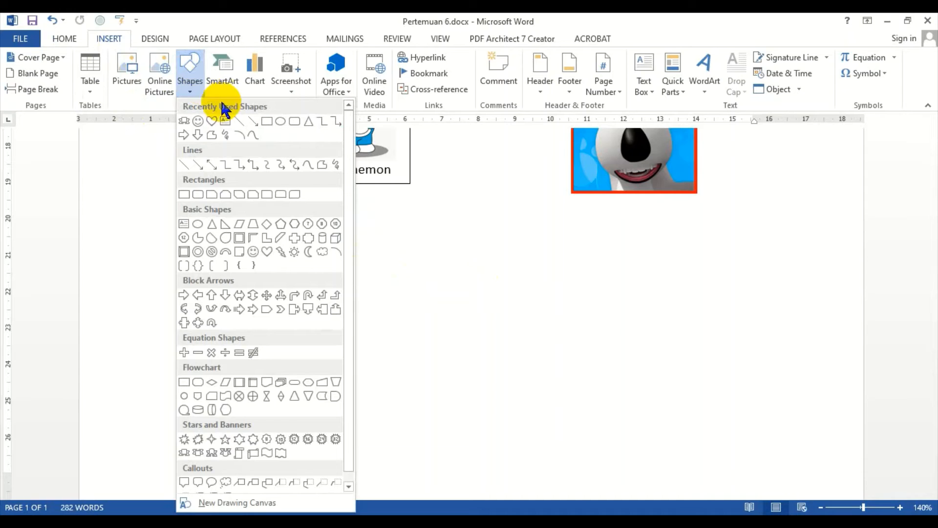
left_click(198, 165)
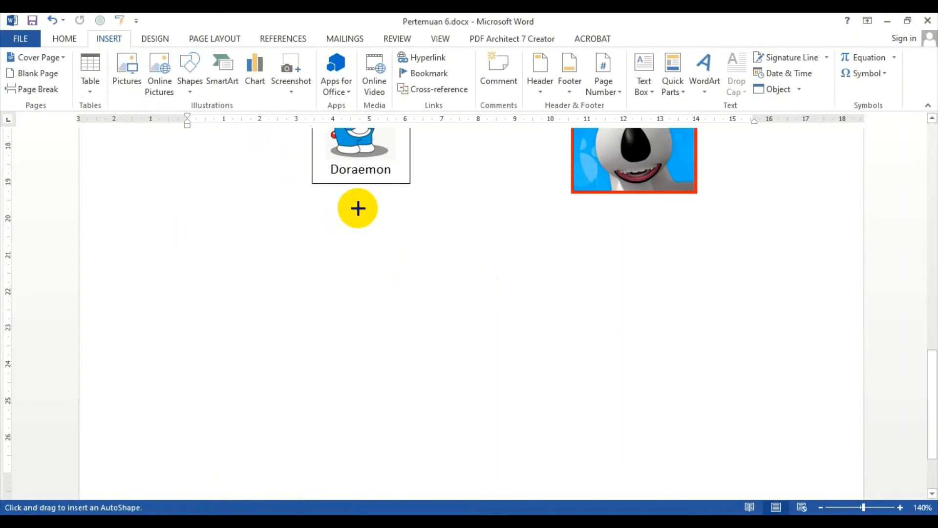
left_click_drag(355, 218, 357, 257)
left_click(373, 260)
scroll(360, 255, "up", 3)
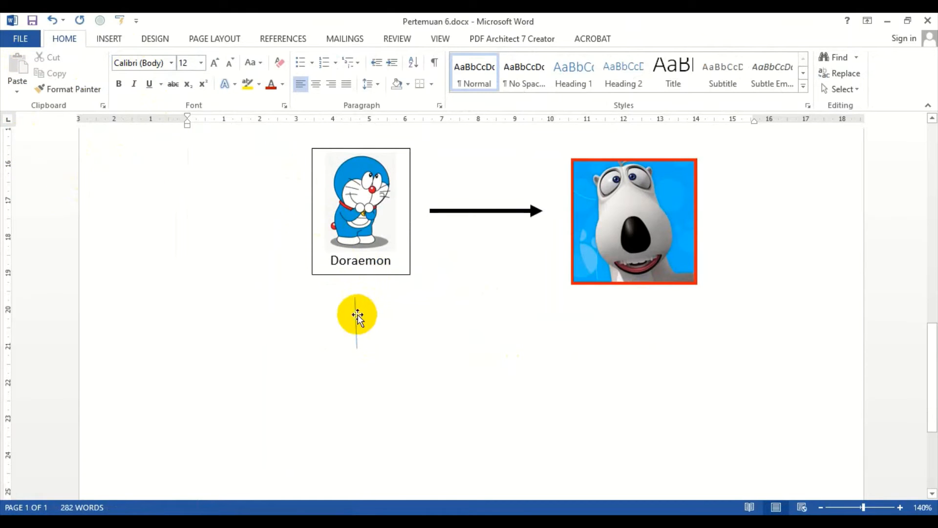
Step: Delete the short vertical arrow below the Doraemon text box
left_click(356, 321)
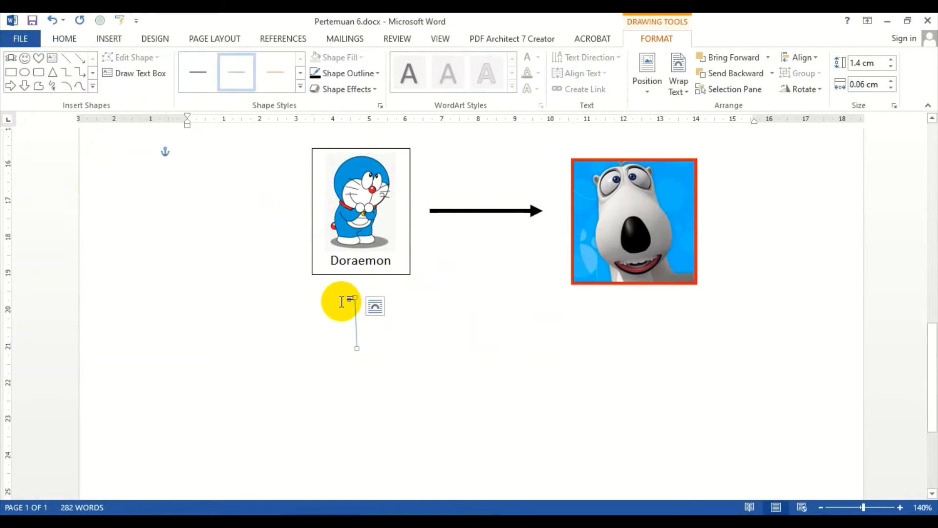
key("Delete")
Step: Draw a freeform bracket line from below the Doraemon box, across and up to below the bear picture, about 7.79 cm wide and 1.54 cm tall
left_click(111, 39)
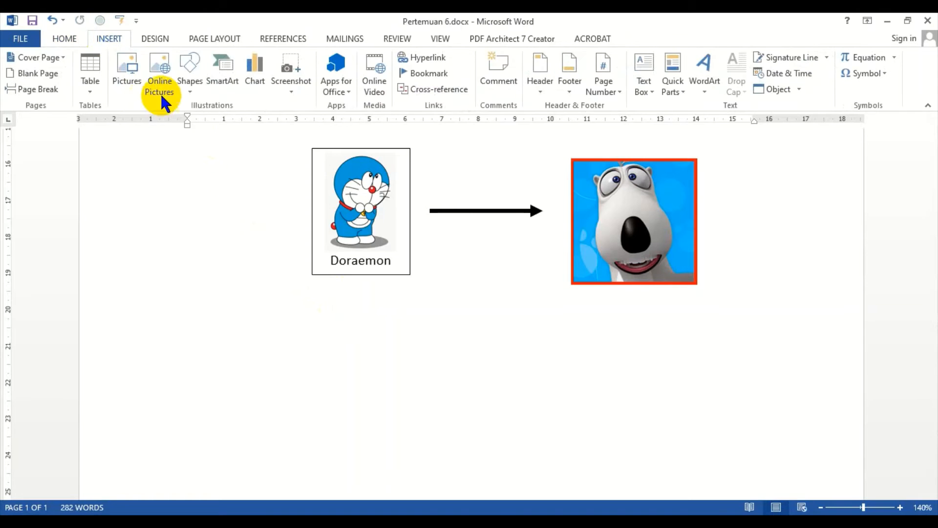
left_click(190, 81)
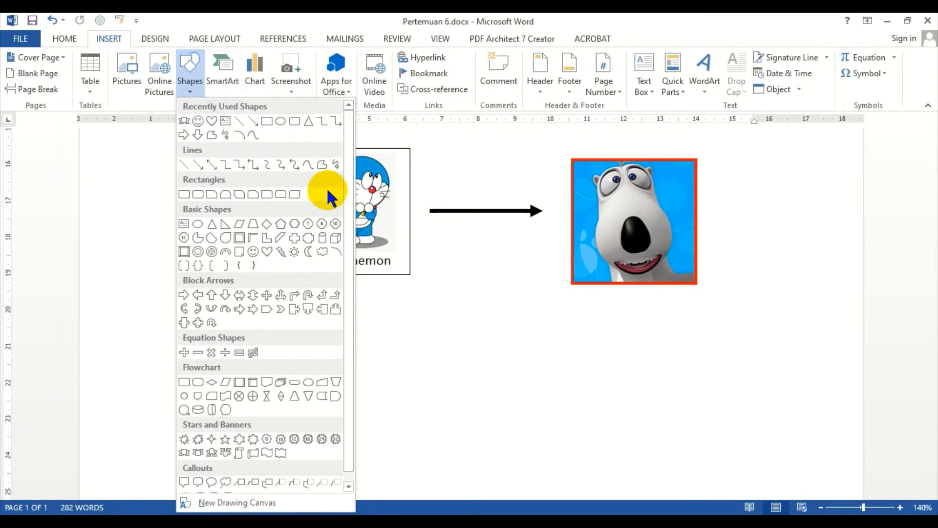
left_click(324, 159)
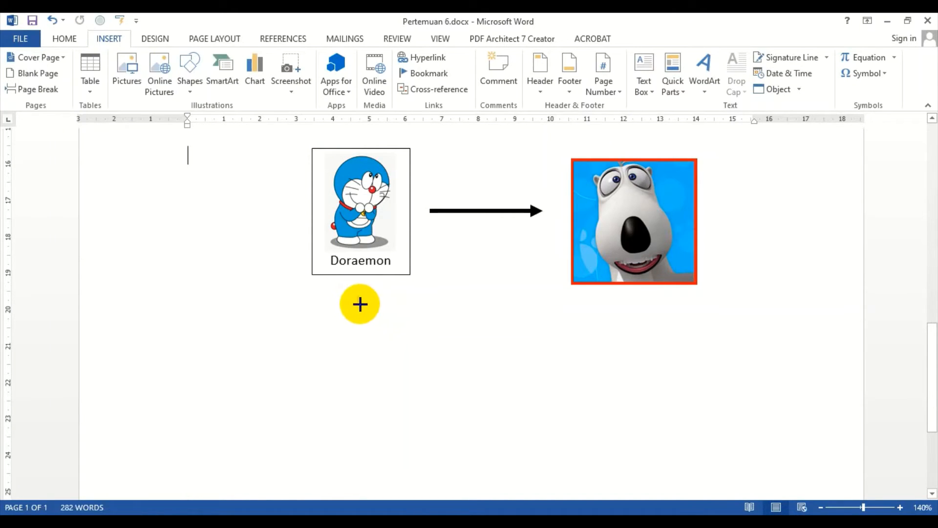
left_click(360, 303)
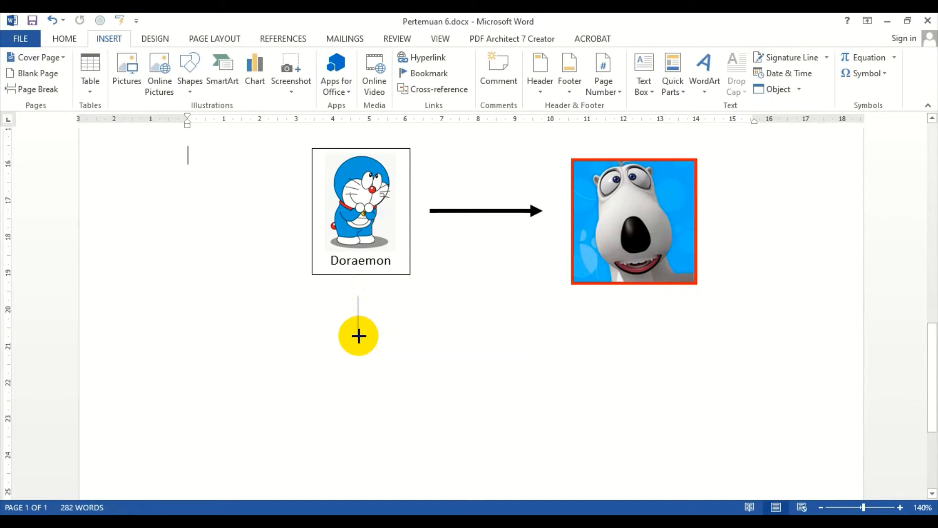
left_click_drag(358, 336, 359, 352)
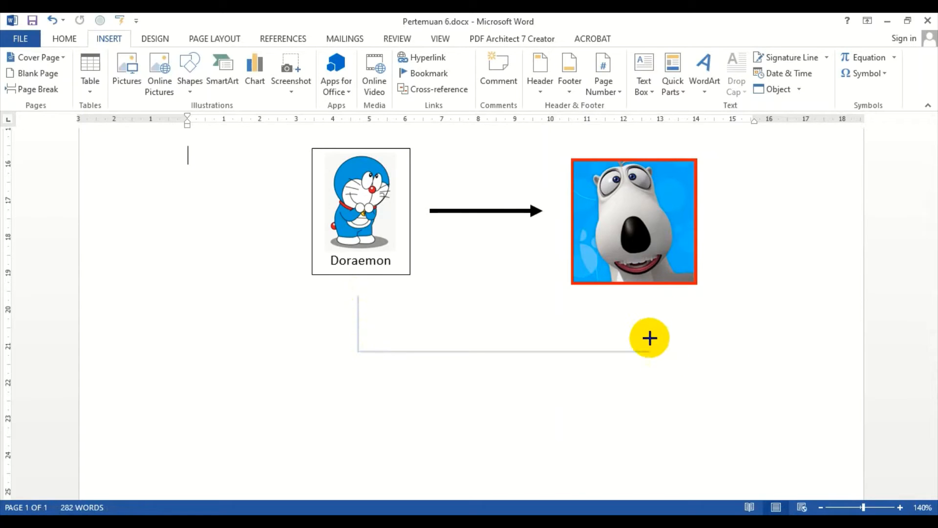
left_click(642, 338, "shift")
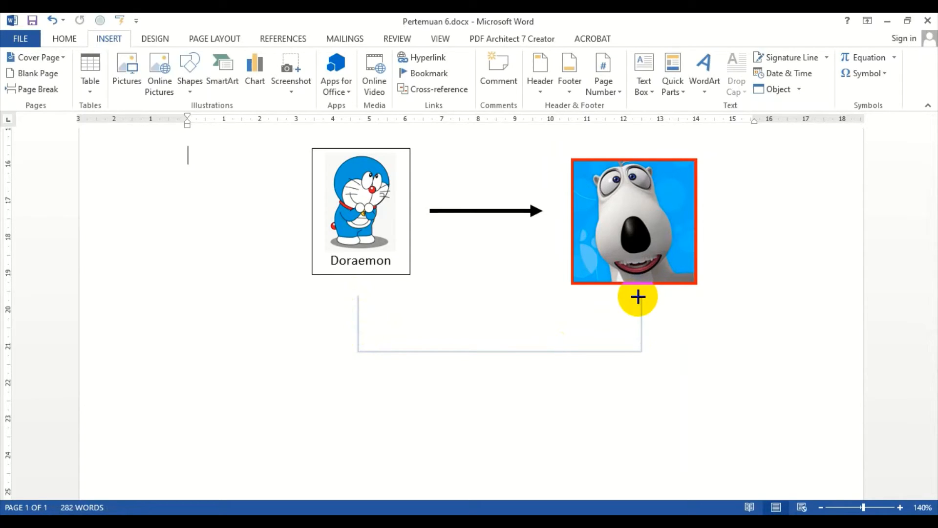
double_click(637, 297)
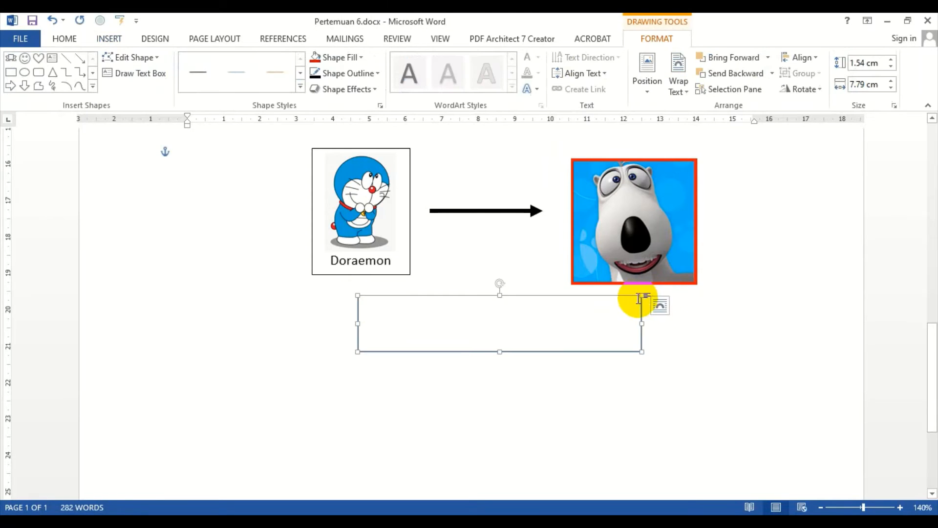
Step: Give the bracket line arrowheads at both ends pointing up to the pictures
left_click(743, 380)
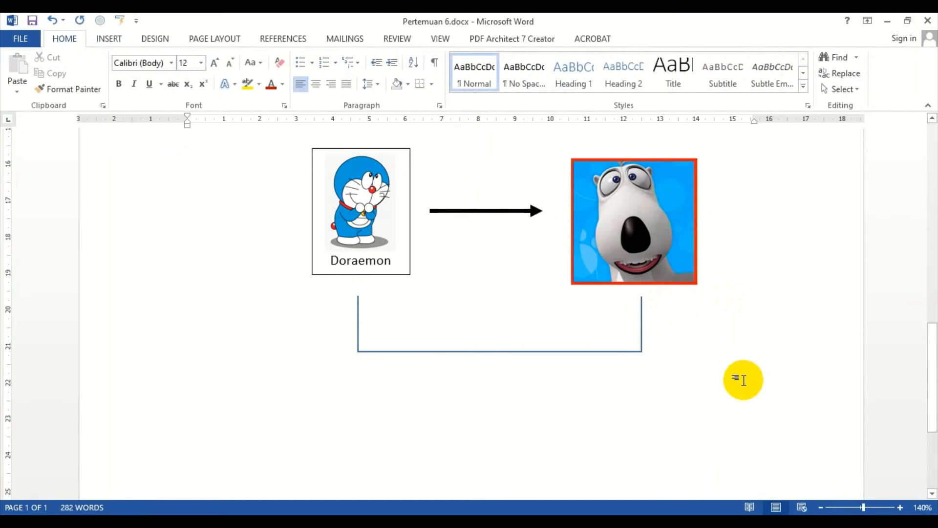
left_click(502, 350)
left_click(478, 226)
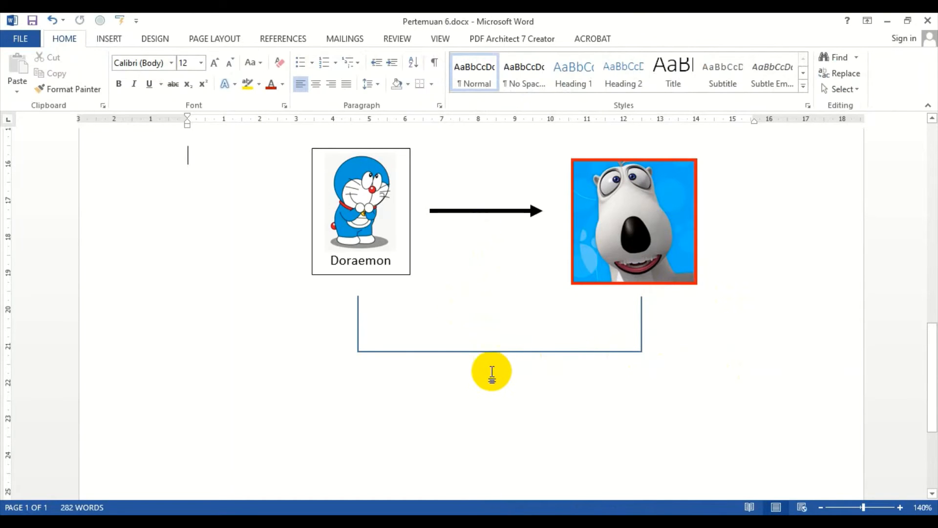
left_click(498, 350)
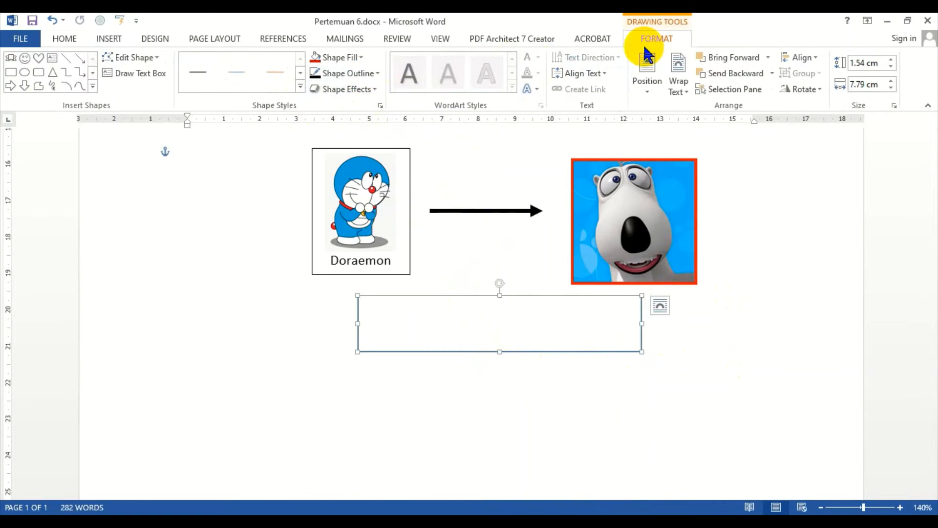
left_click(371, 73)
mouse_move(381, 264)
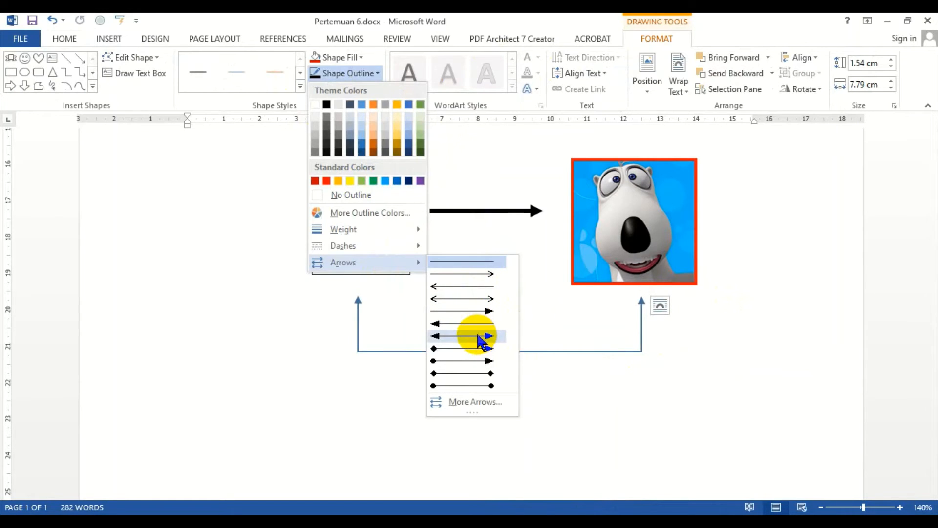
left_click(477, 336)
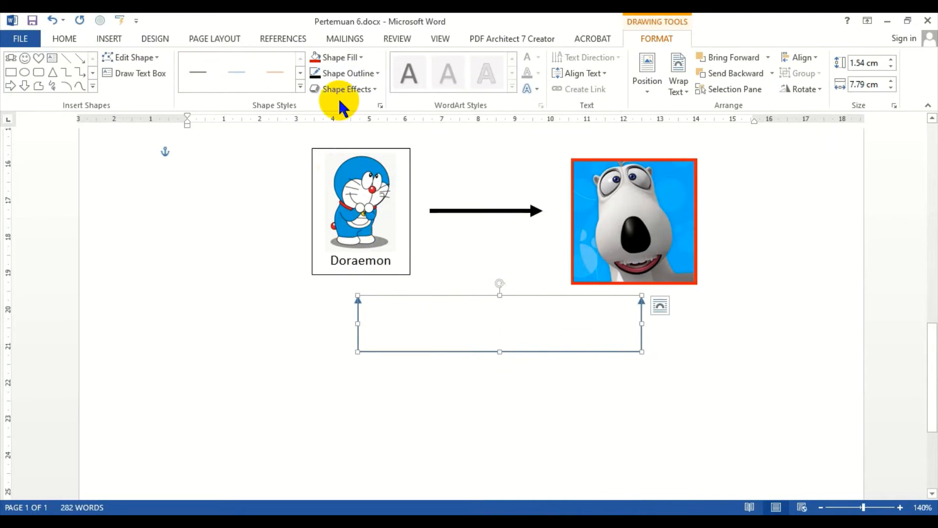
Step: Color the bracket line's outline black and set its weight to 2¼ pt
left_click(373, 73)
left_click(326, 104)
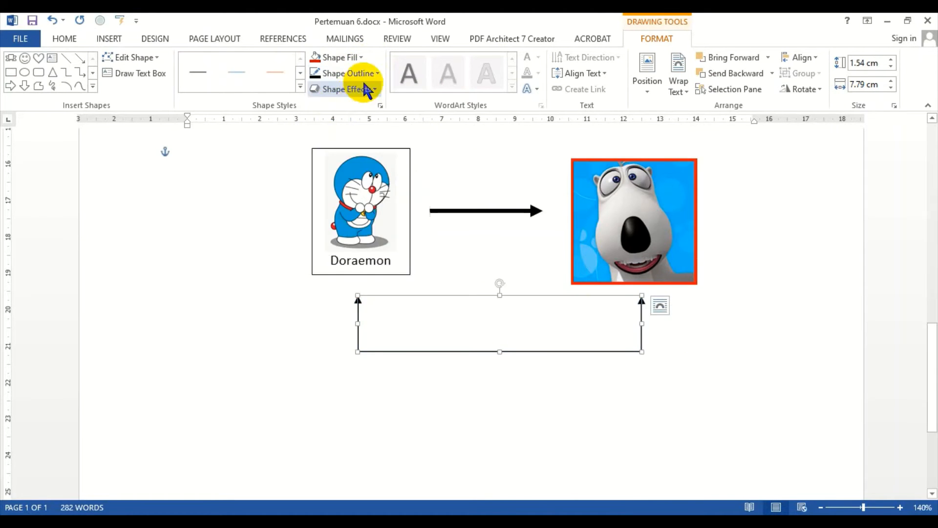
left_click(356, 73)
mouse_move(361, 229)
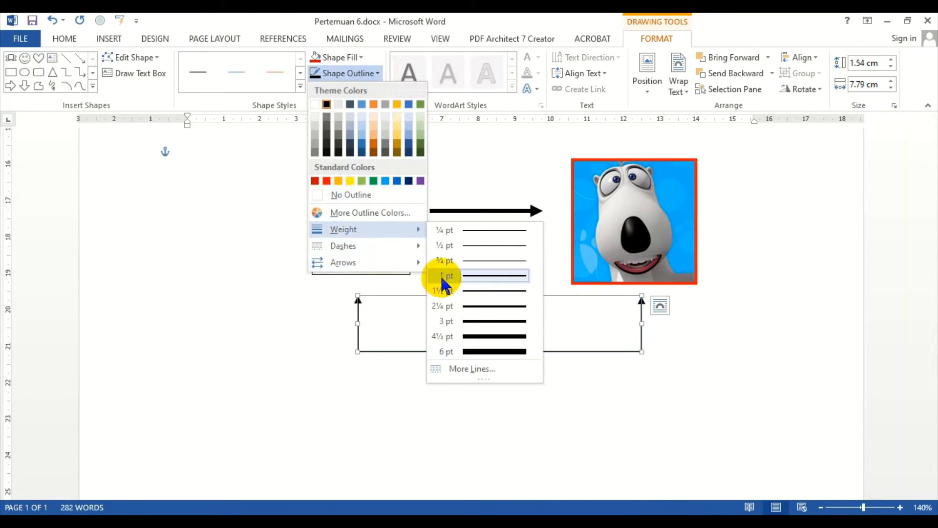
left_click(483, 304)
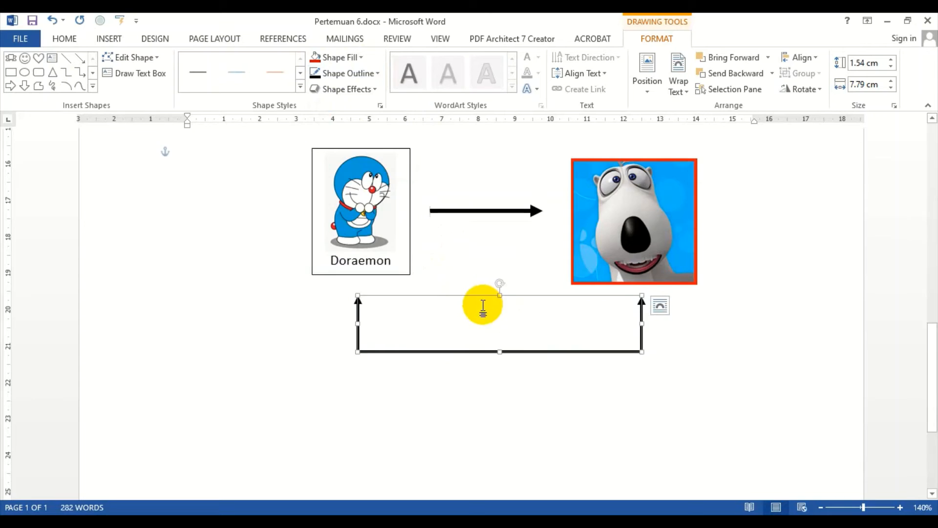
Step: Change the bracket line's outline to a long dash-dot-dot dash style
left_click(376, 74)
mouse_move(373, 245)
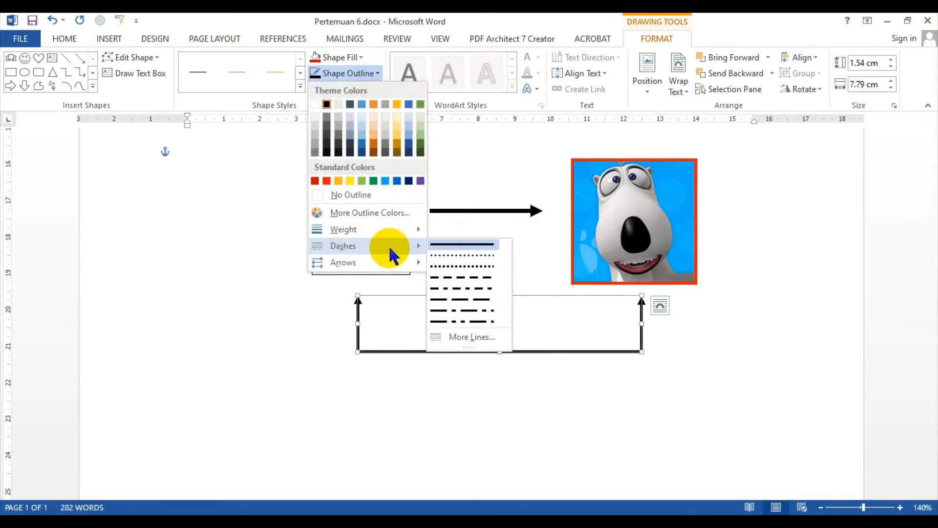
left_click(490, 323)
left_click(697, 373)
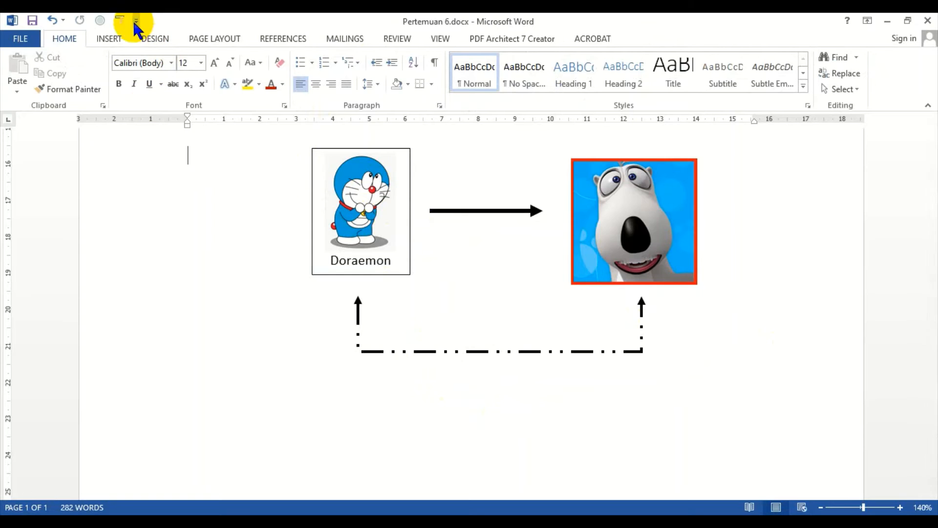
left_click(110, 39)
left_click(189, 82)
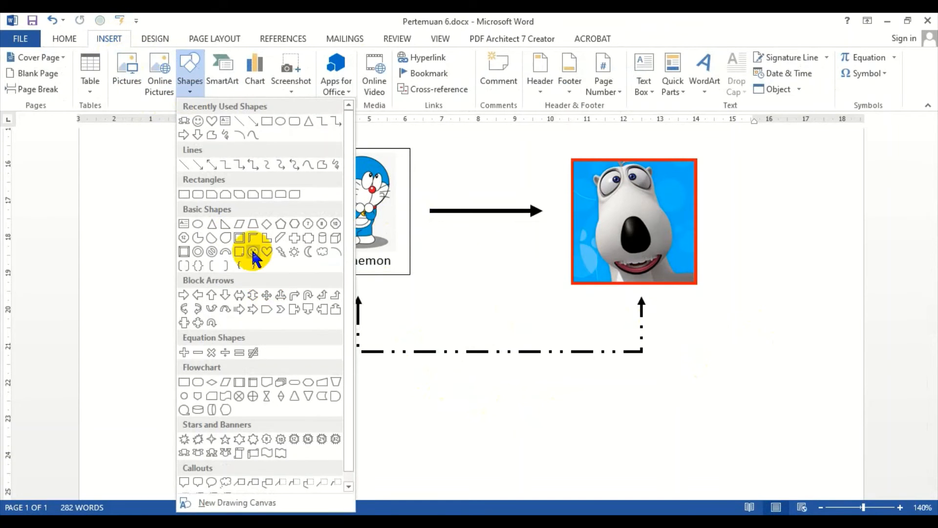
left_click(293, 309)
left_click_drag(187, 310, 333, 428)
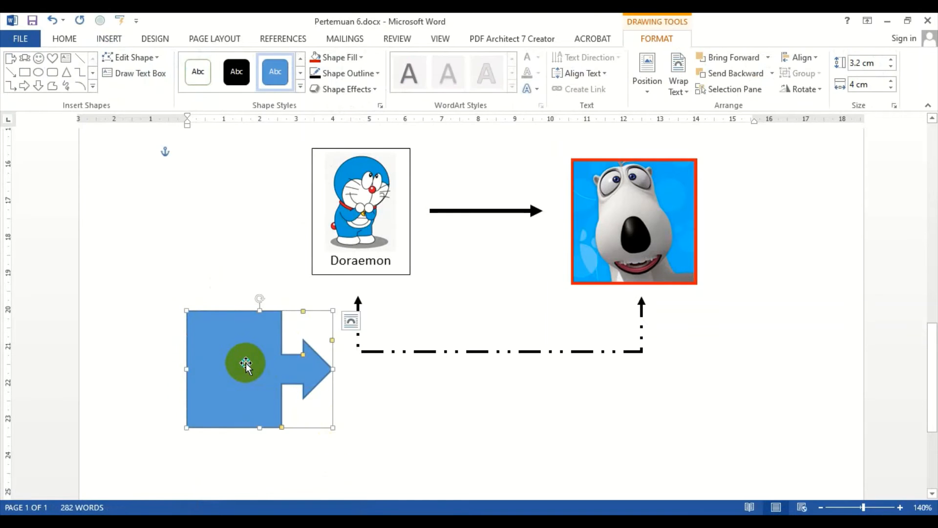
right_click(246, 368)
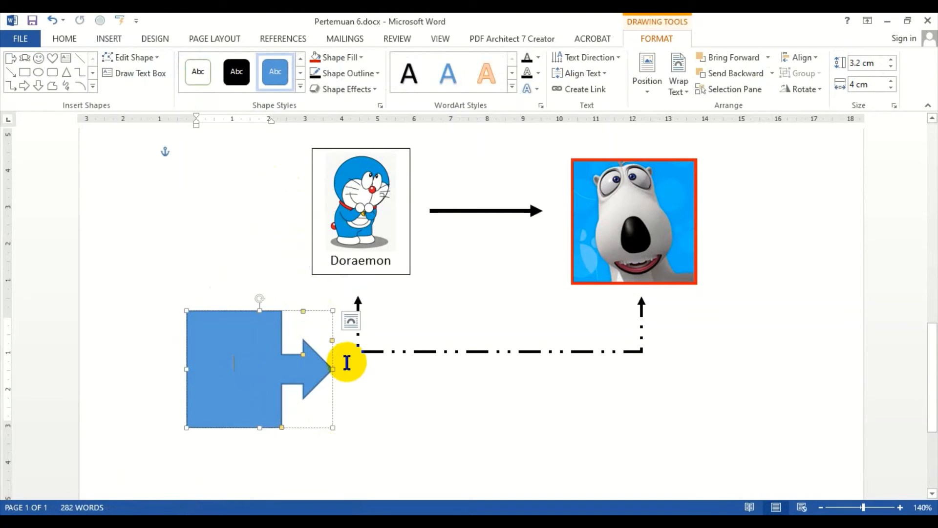
left_click(386, 406)
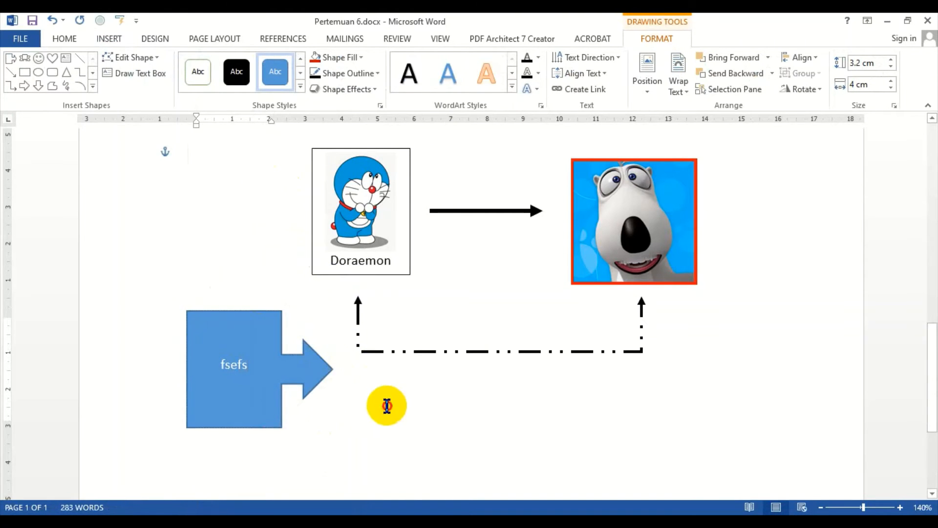
left_click(242, 310)
key("Escape")
left_click(242, 311)
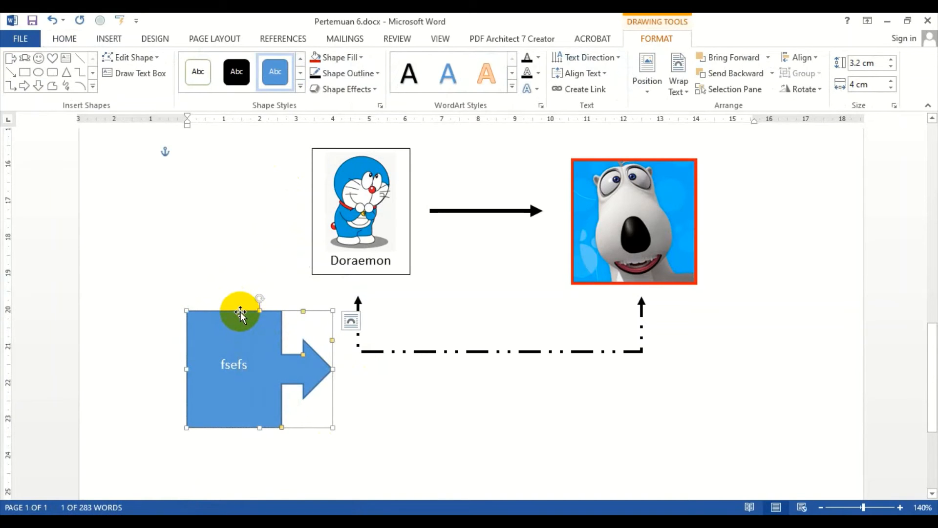
key("Delete")
Step: Try adding a bold 2 label to the middle of the bracket line
left_click(440, 351)
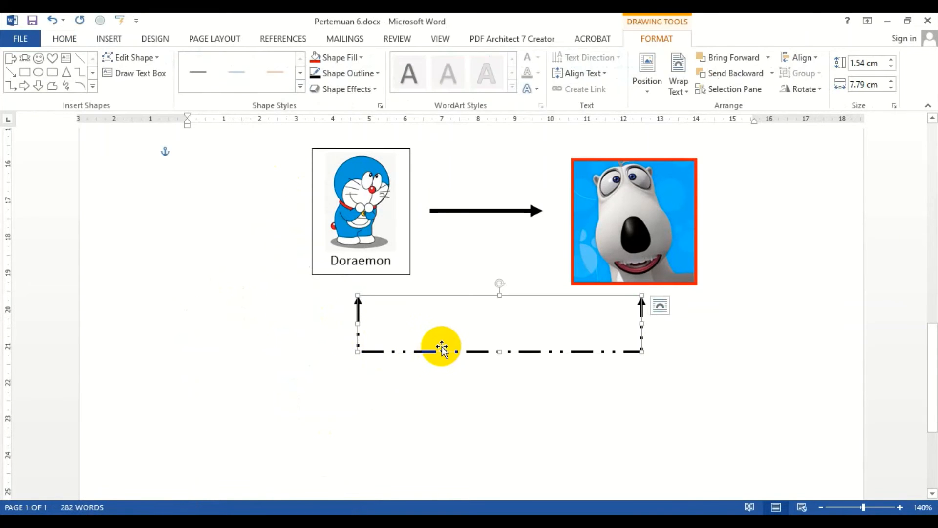
right_click(441, 351)
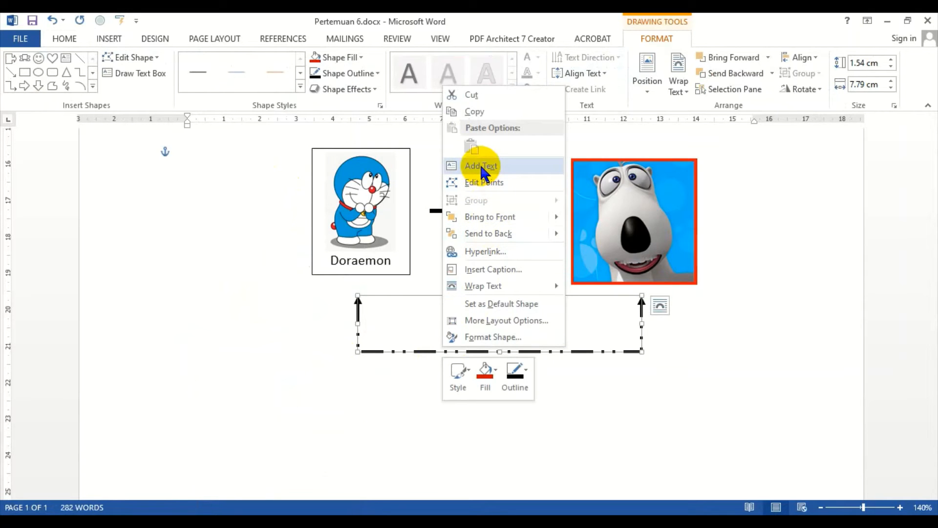
left_click(358, 299)
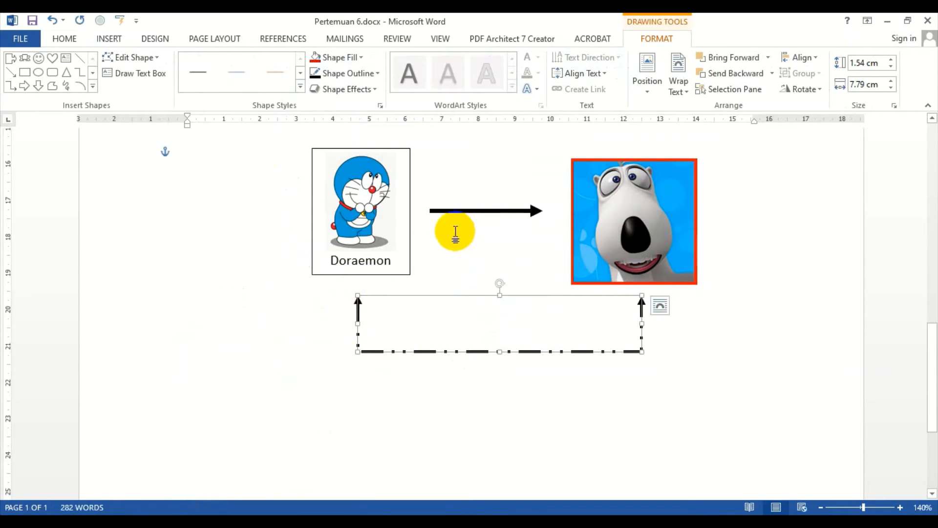
right_click(457, 212)
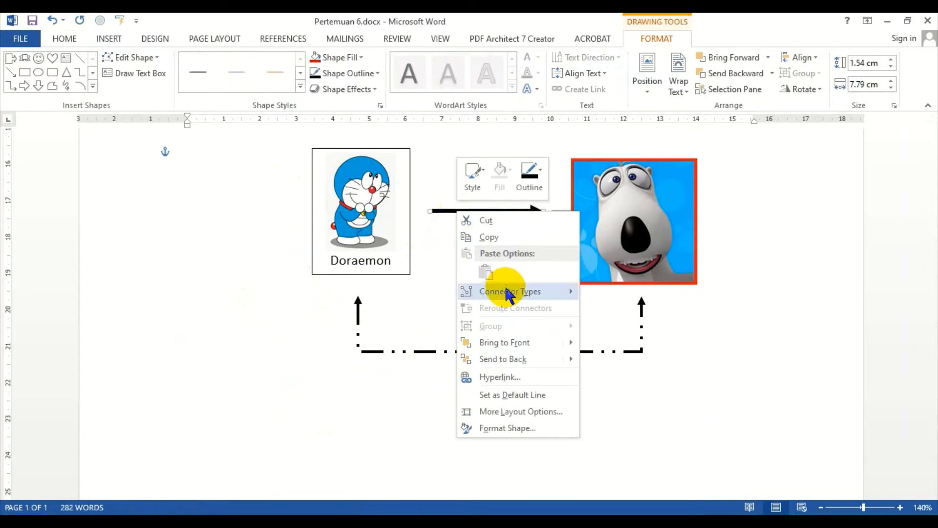
mouse_move(509, 293)
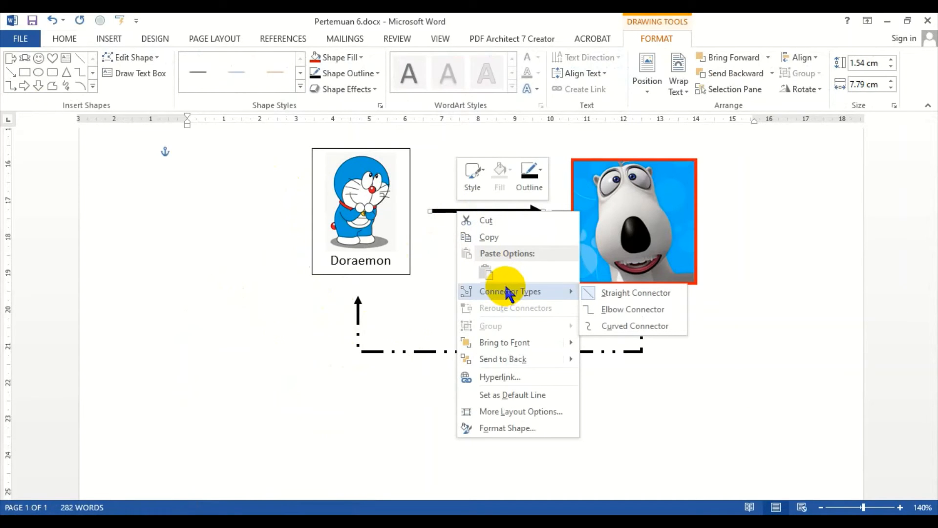
left_click(315, 318)
left_click(469, 351)
right_click(469, 351)
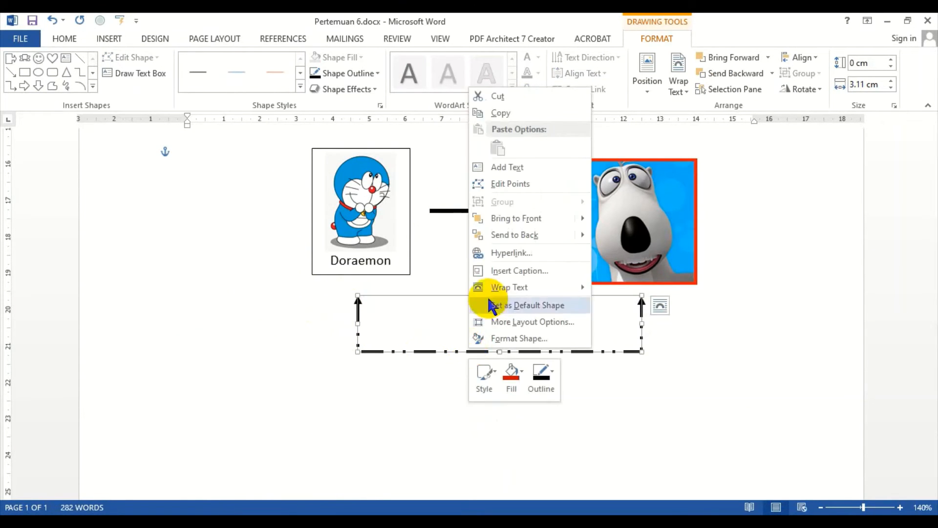
left_click(482, 167)
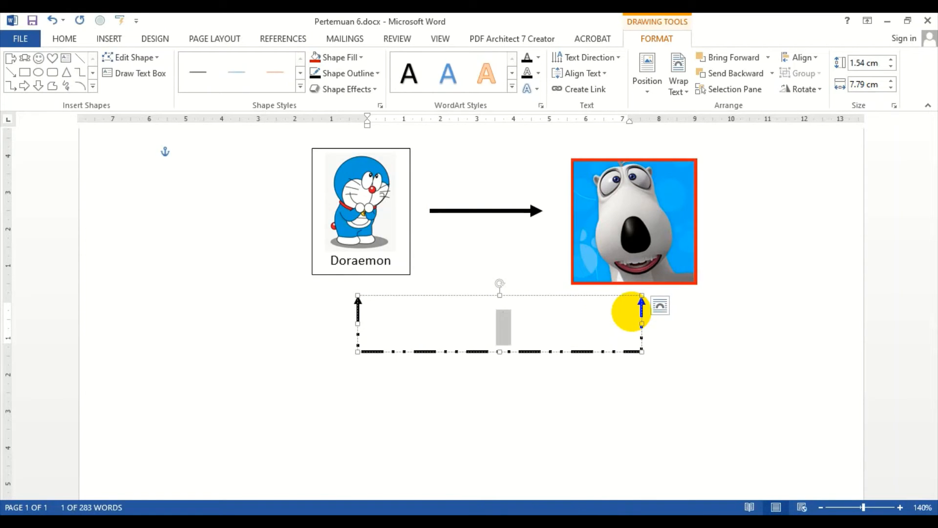
left_click(87, 36)
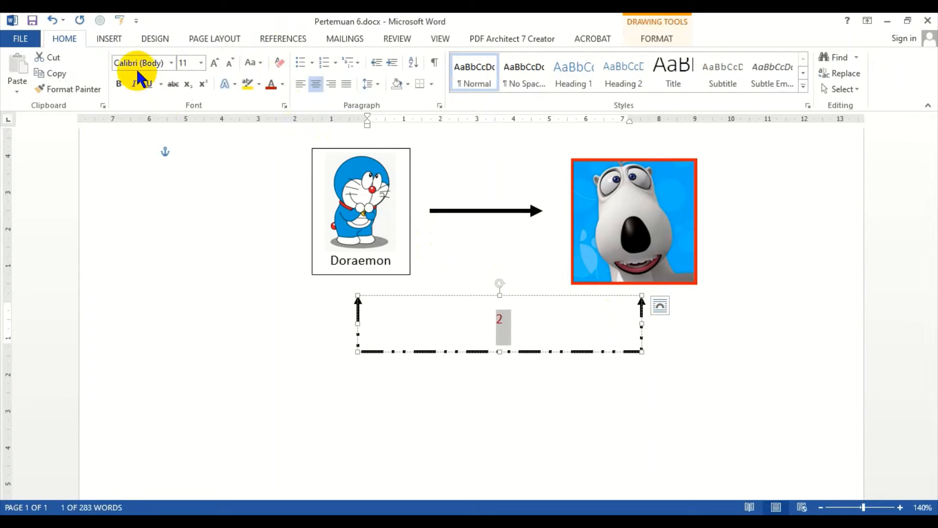
left_click(117, 84)
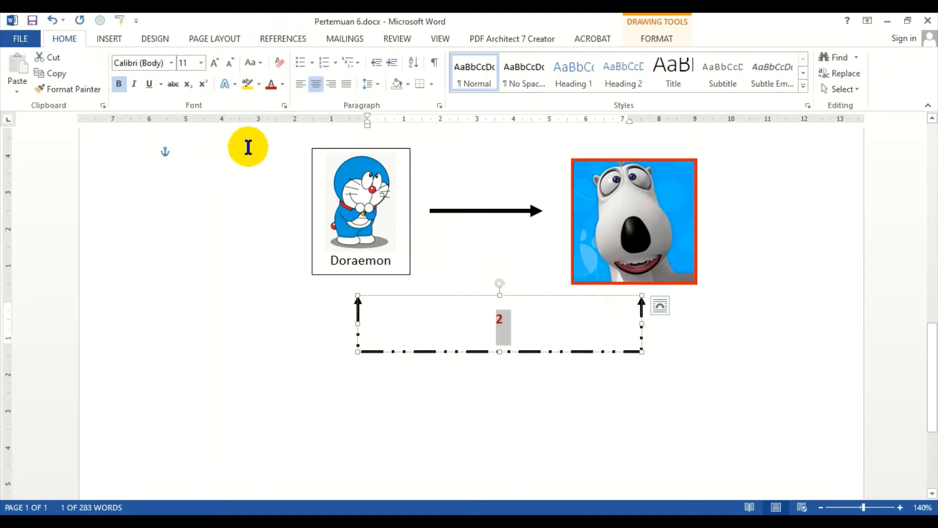
key("Delete")
left_click(774, 423)
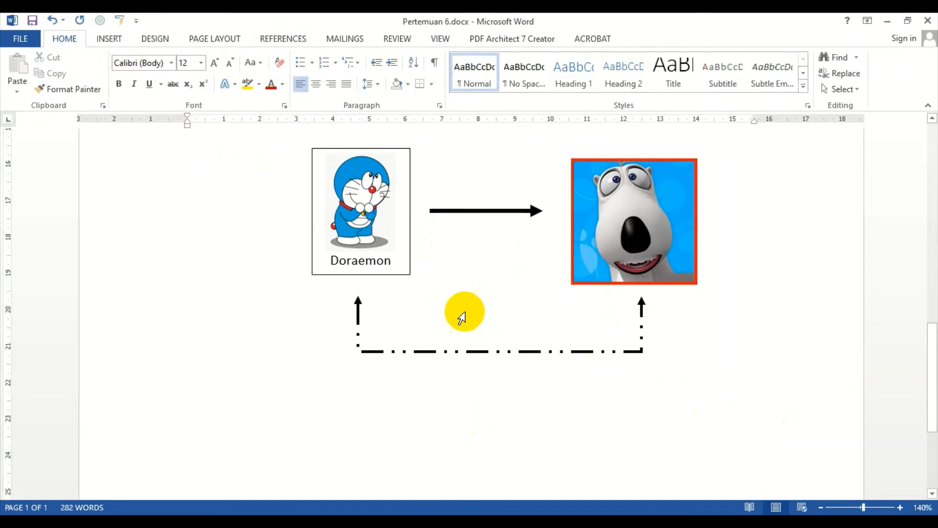
Step: Draw a text box just below the bracket line's left end and enter 2 in it
left_click(116, 39)
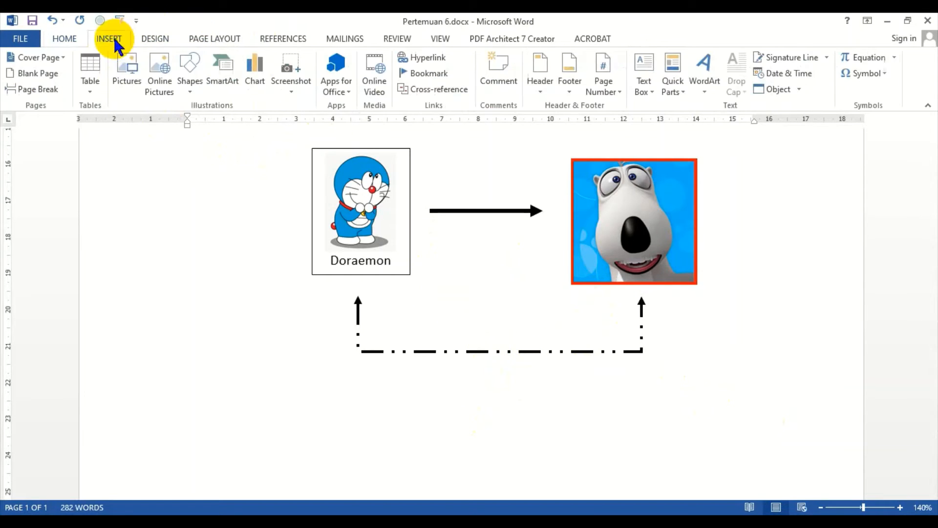
left_click(643, 97)
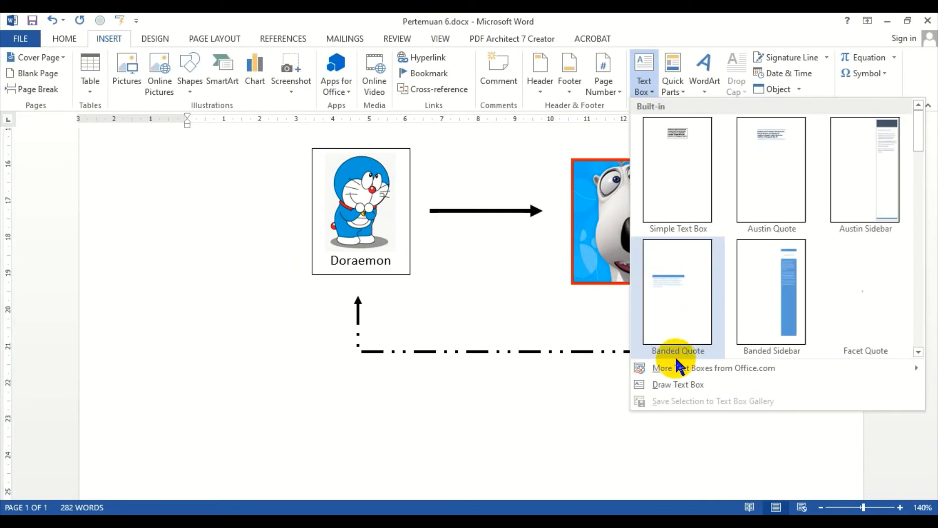
left_click(661, 383)
mouse_move(325, 351)
left_mouse_down()
mouse_move(379, 434)
mouse_move(421, 444)
left_mouse_up()
type("2")
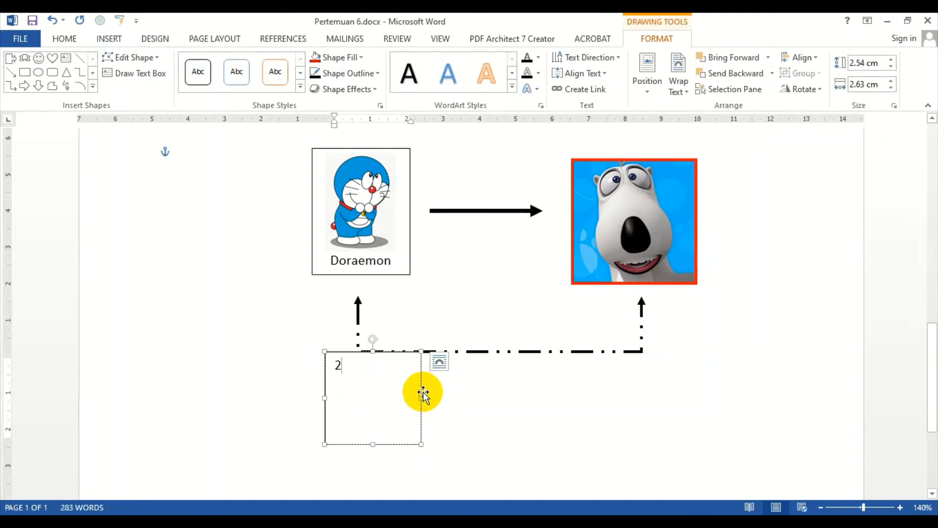
Step: Format the 2 as bold, 18 pt and red
left_click(421, 392)
left_click(68, 39)
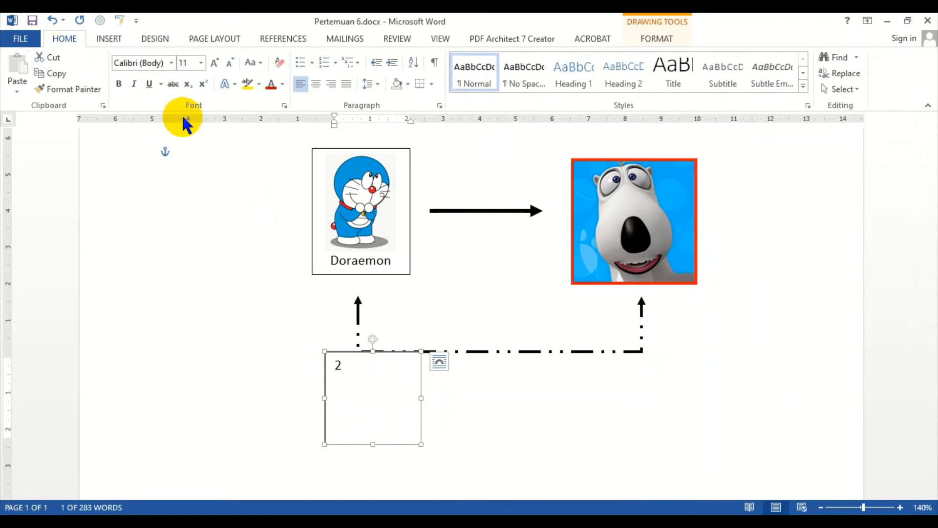
left_click(119, 83)
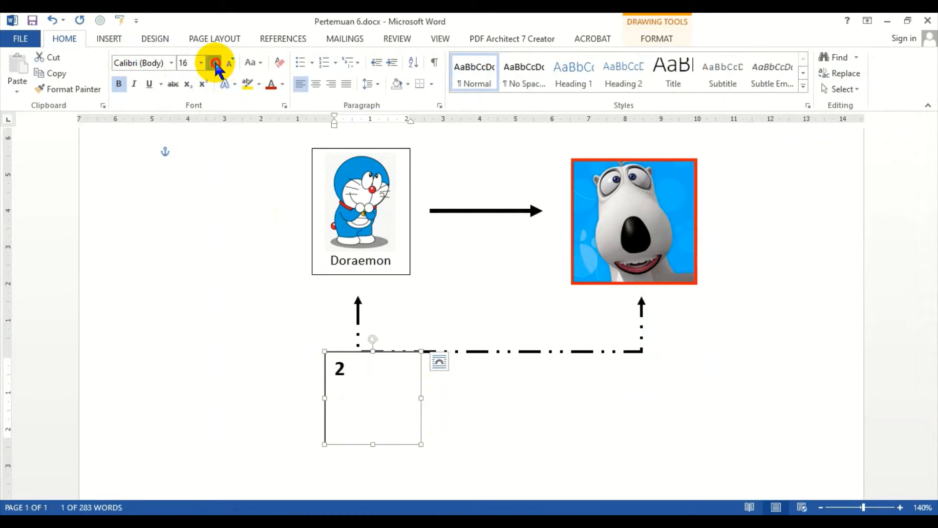
left_click(282, 84)
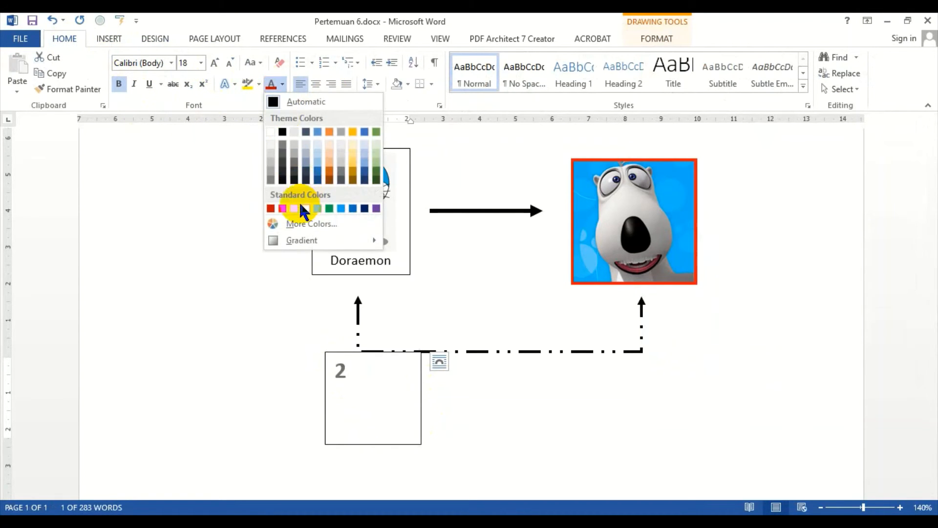
left_click(282, 209)
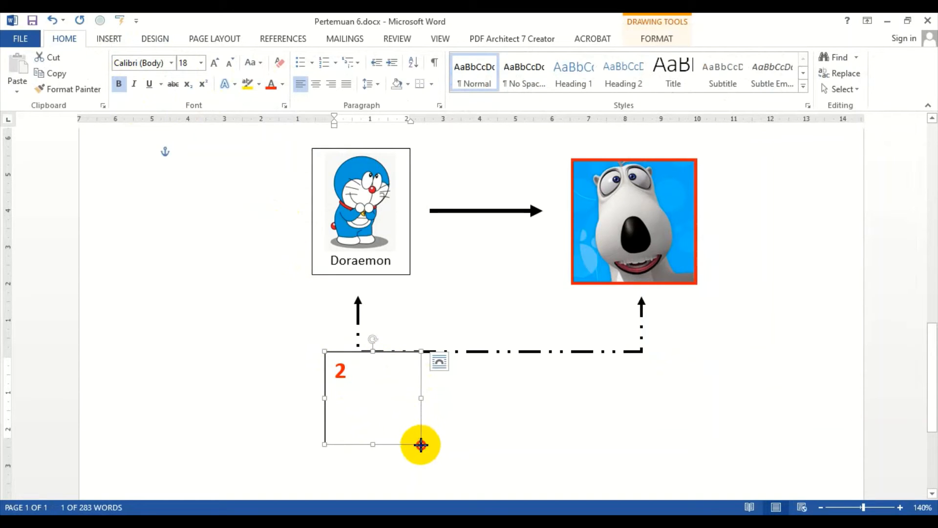
Step: Shrink the text box to fit around the 2 and center its text
left_click_drag(421, 445, 359, 391)
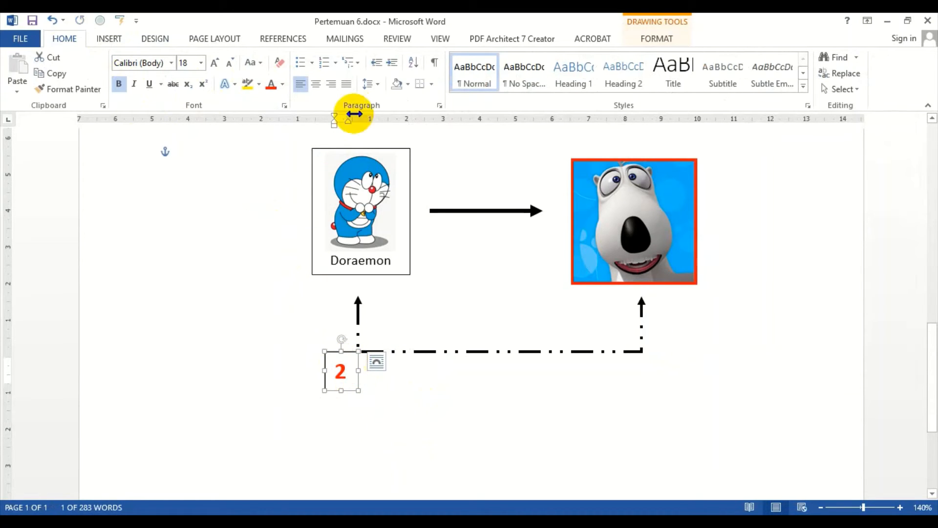
left_click(317, 86)
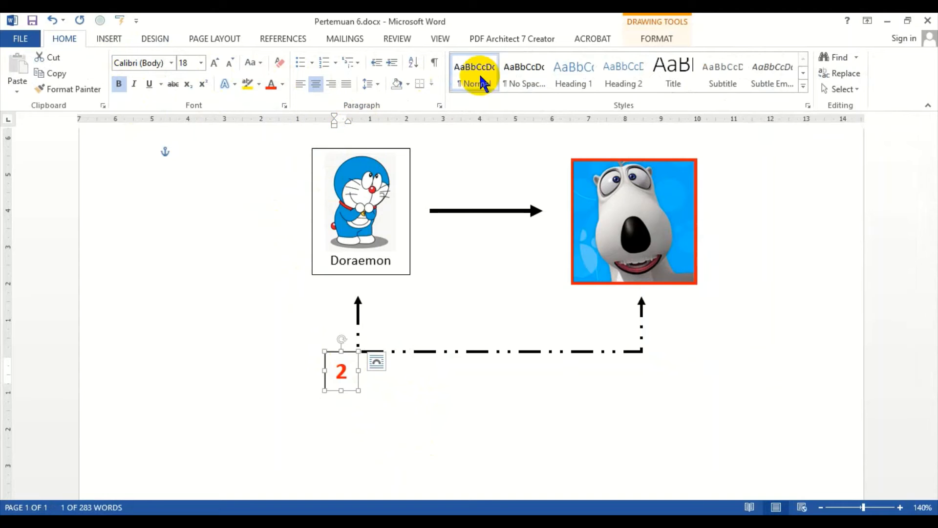
Step: Remove the outline from the 2 text box
left_click(652, 44)
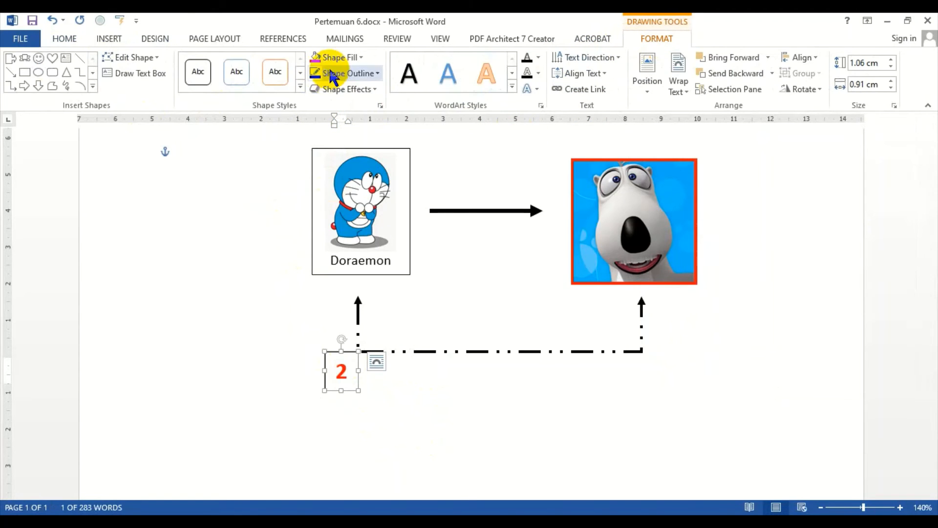
left_click(342, 74)
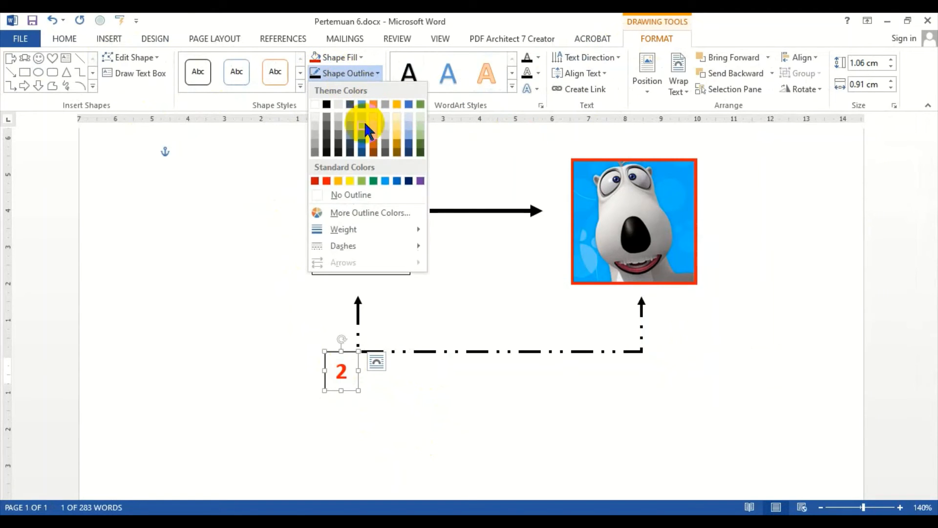
left_click(341, 194)
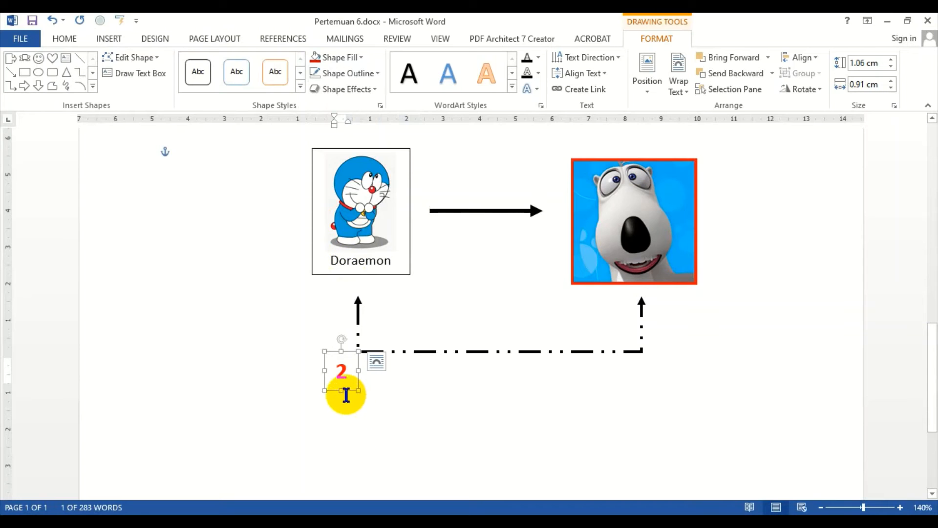
Step: Move the 2 label onto the middle of the bracket line and nudge it slightly right to center it
left_click_drag(347, 391, 500, 370)
left_click(489, 415)
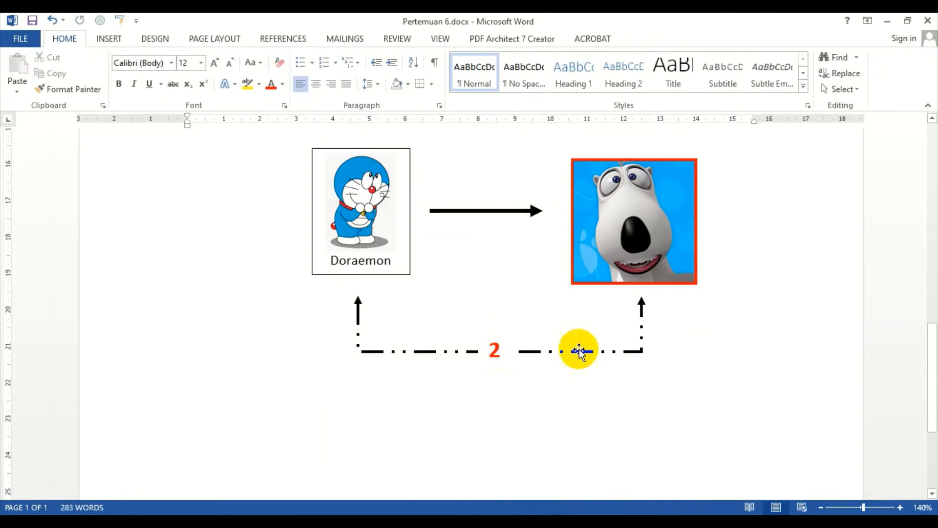
left_click(498, 336)
left_click(487, 330)
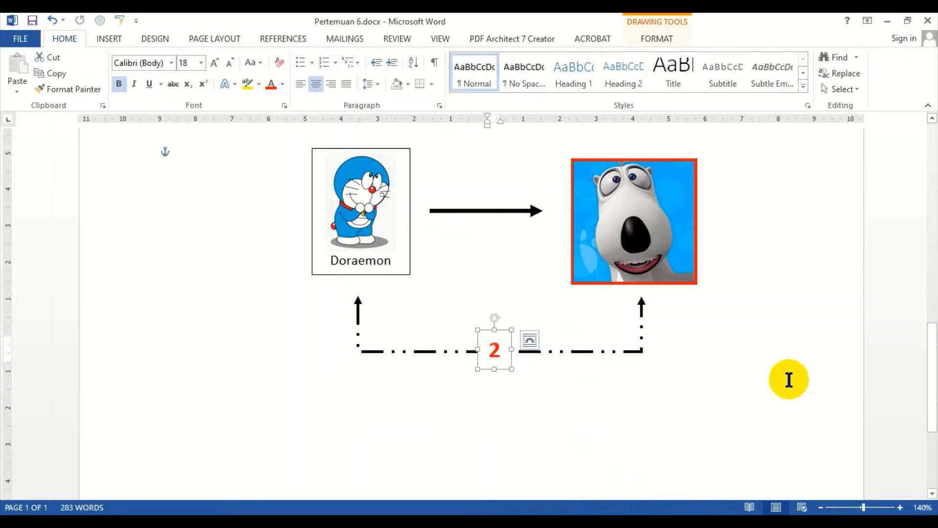
key("Right")
key("Right")
key("Right")
key("Right")
key("Right")
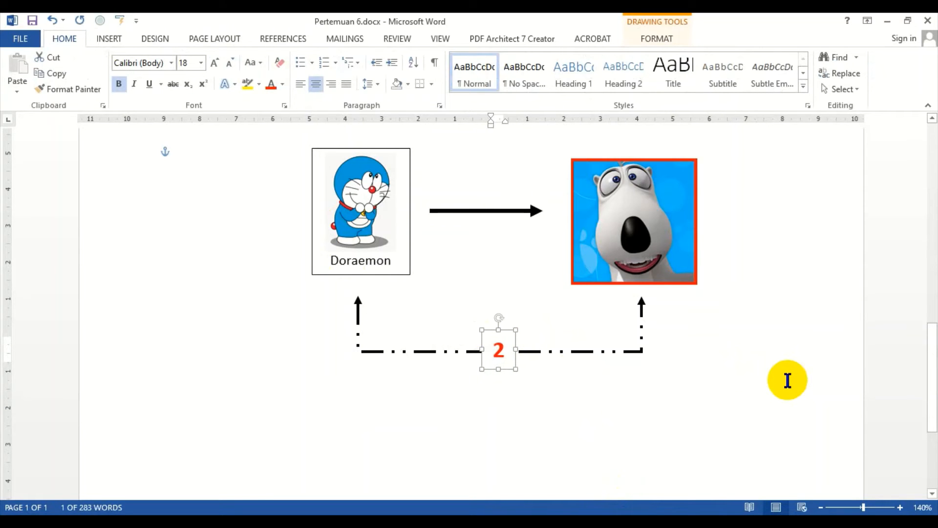
left_click(638, 400)
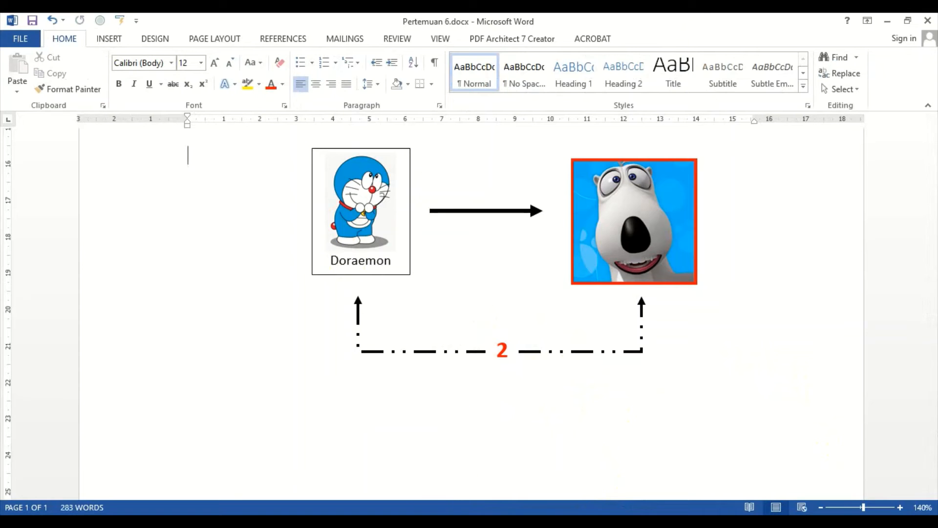
left_click(113, 38)
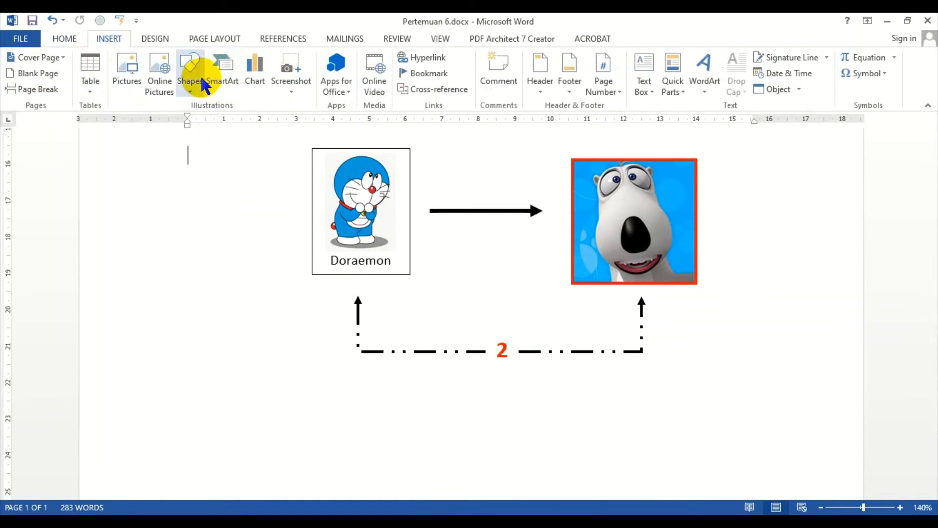
scroll(371, 301, "down", 5)
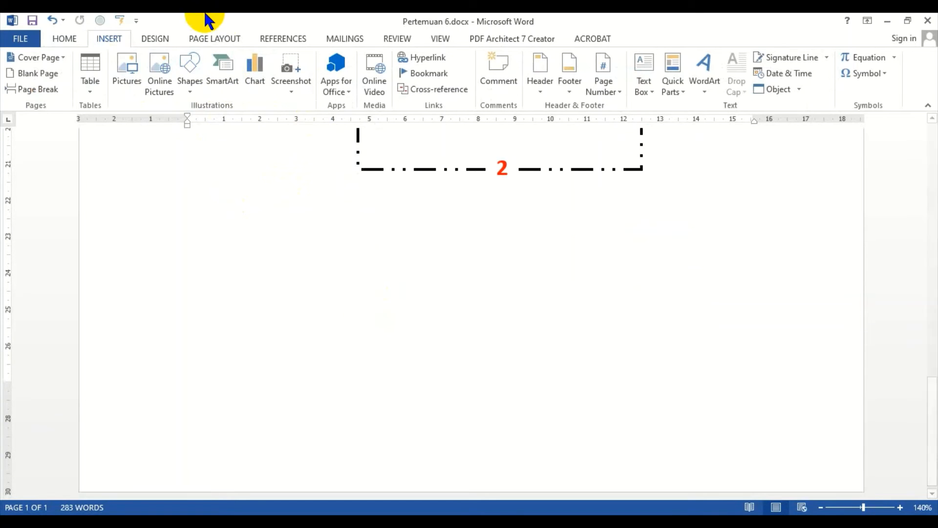
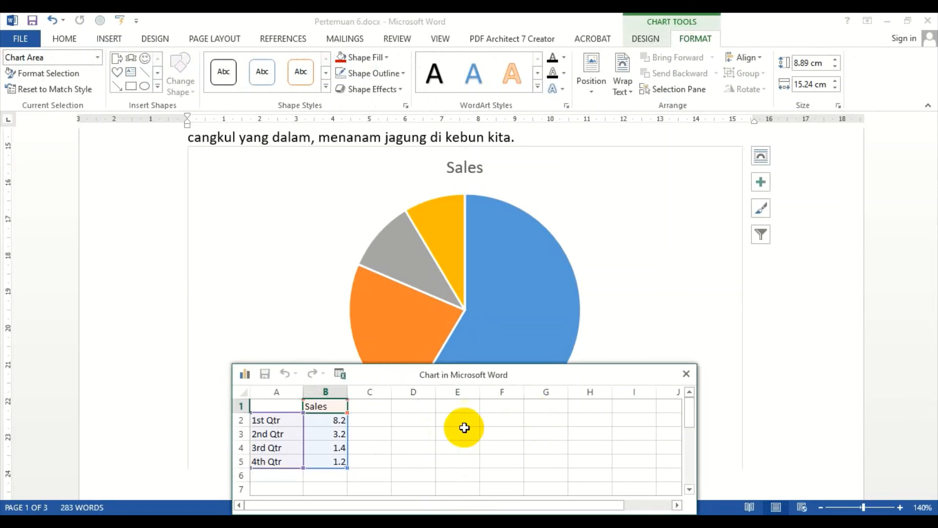
Step: Close the chart data sheet and narrow the pie chart to about 8.51 cm wide
left_click(687, 373)
mouse_move(549, 382)
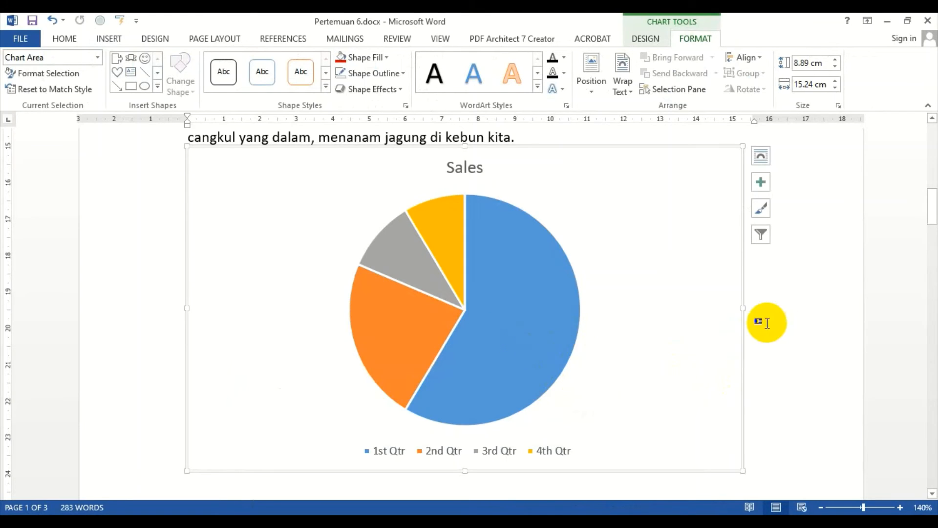
left_click_drag(743, 308, 498, 307)
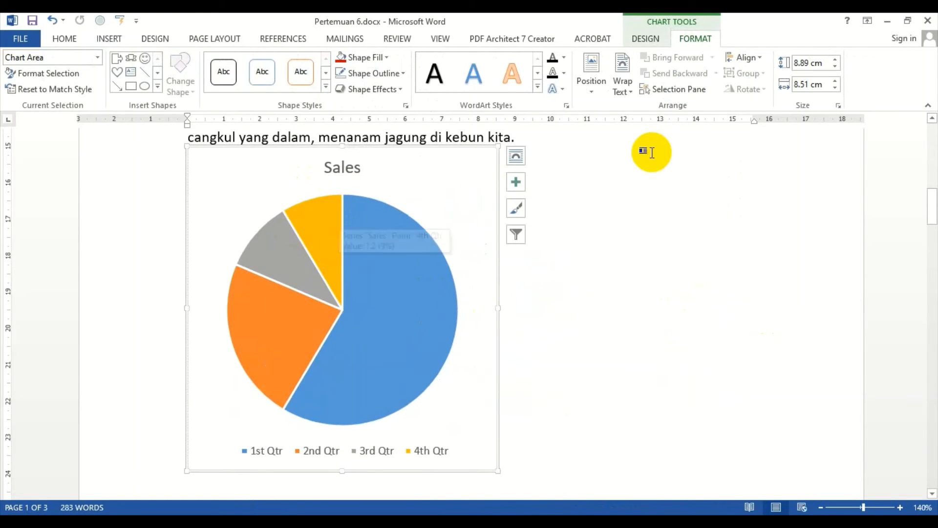
left_click(650, 38)
left_click(655, 251)
left_click(443, 260)
left_click(689, 38)
left_click(653, 39)
left_click(699, 39)
left_click(646, 37)
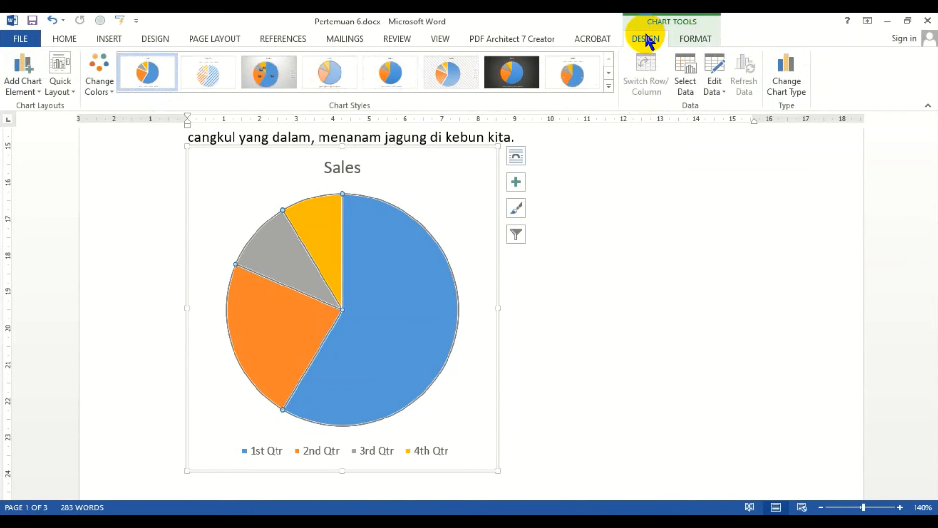
Step: Open the chart's data and rename the four categories Mawar, Anggrek, Kamboja and Sepatu
left_click(716, 84)
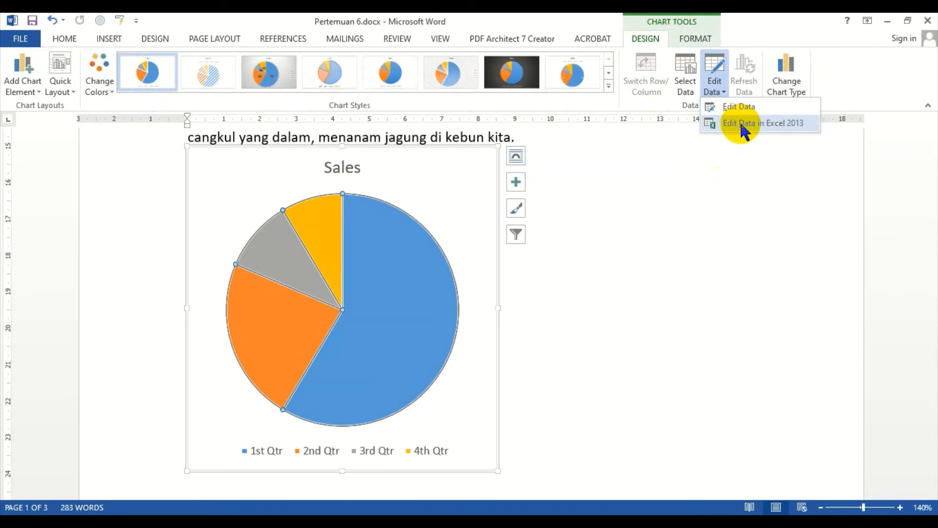
left_click(742, 106)
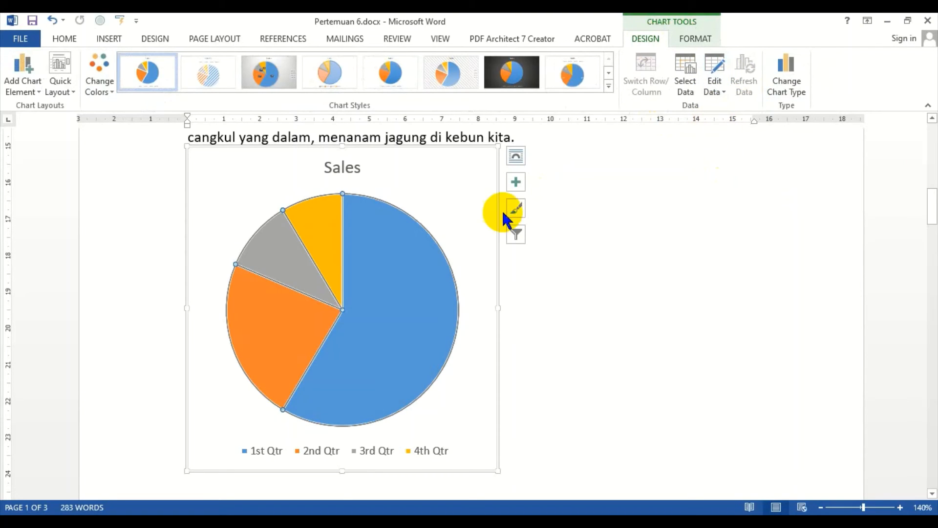
left_click_drag(360, 377, 725, 201)
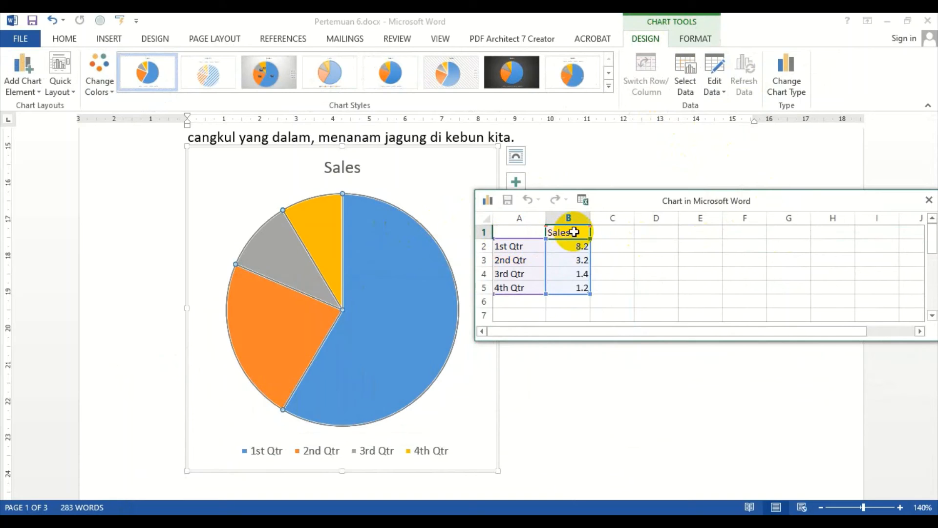
left_click(521, 250)
left_click(526, 233)
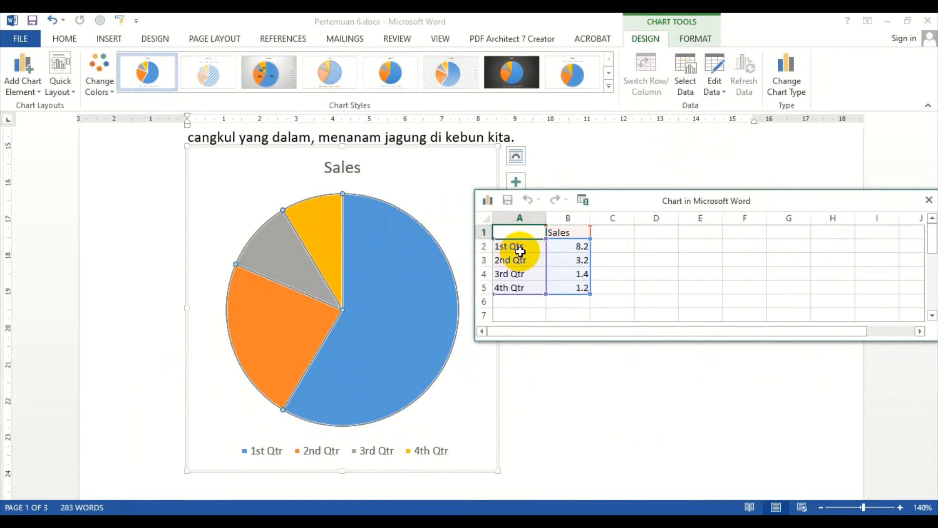
left_click(520, 251)
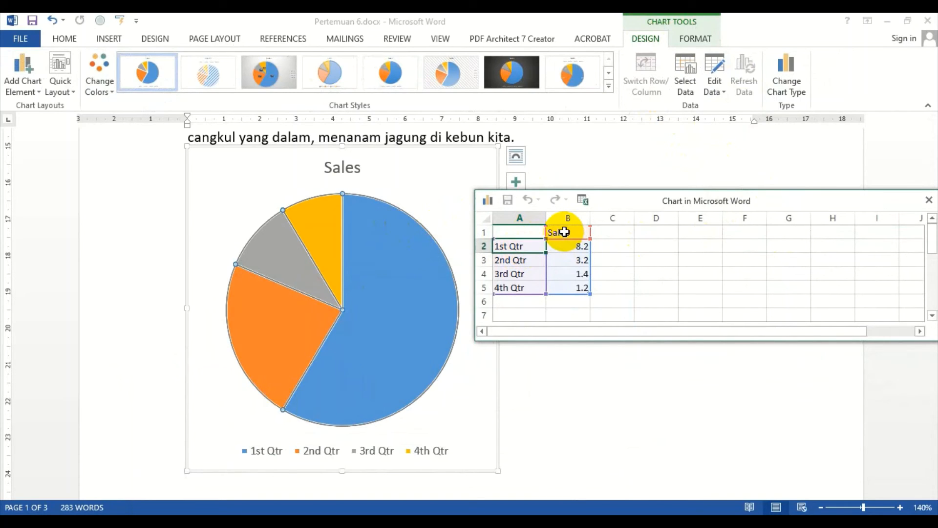
type("Mawa")
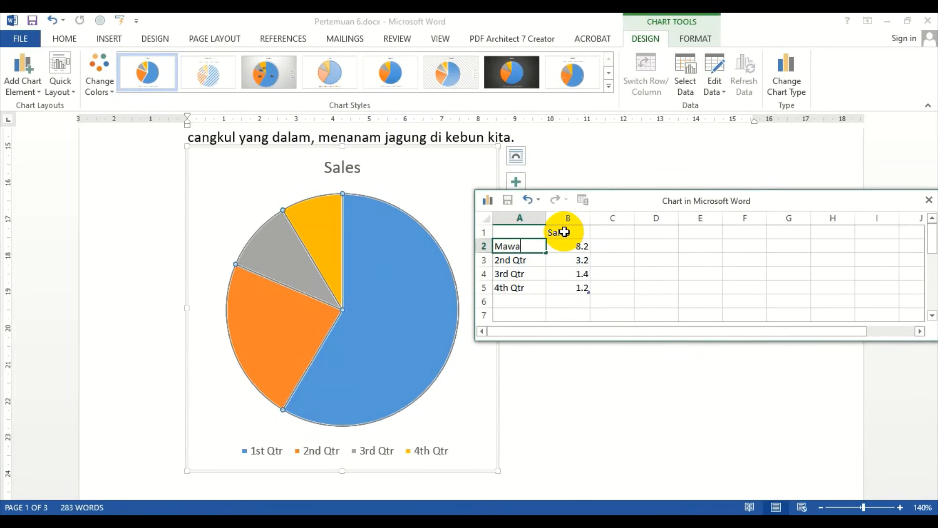
type("r")
key("Return")
type("N")
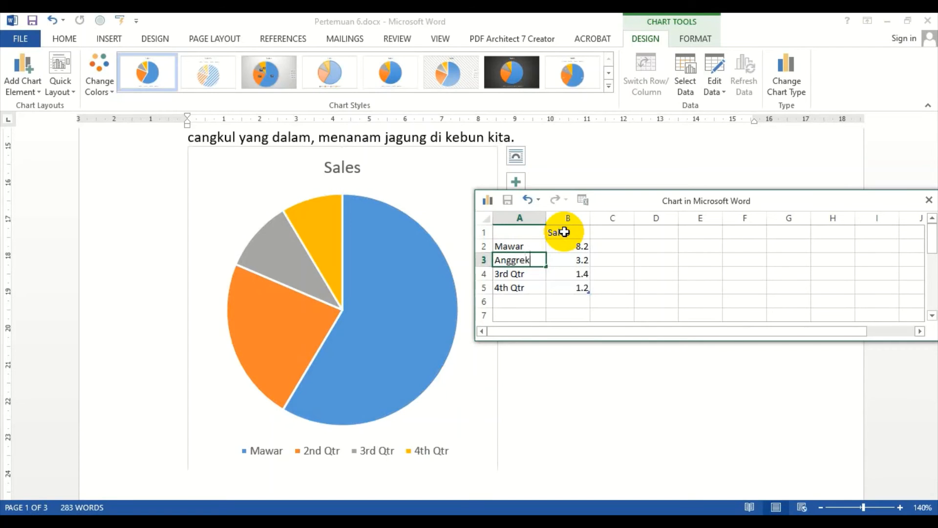
key("Return")
type("kamboj")
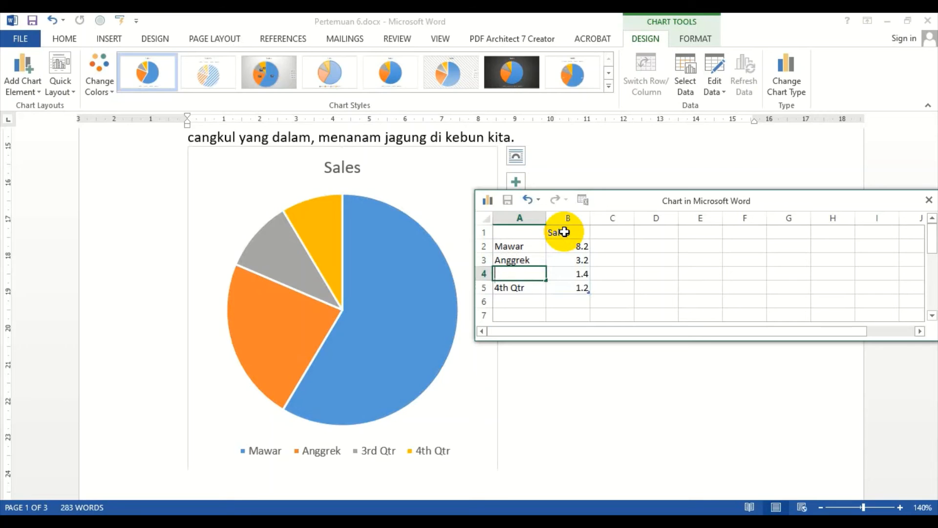
type("a")
key("Tab")
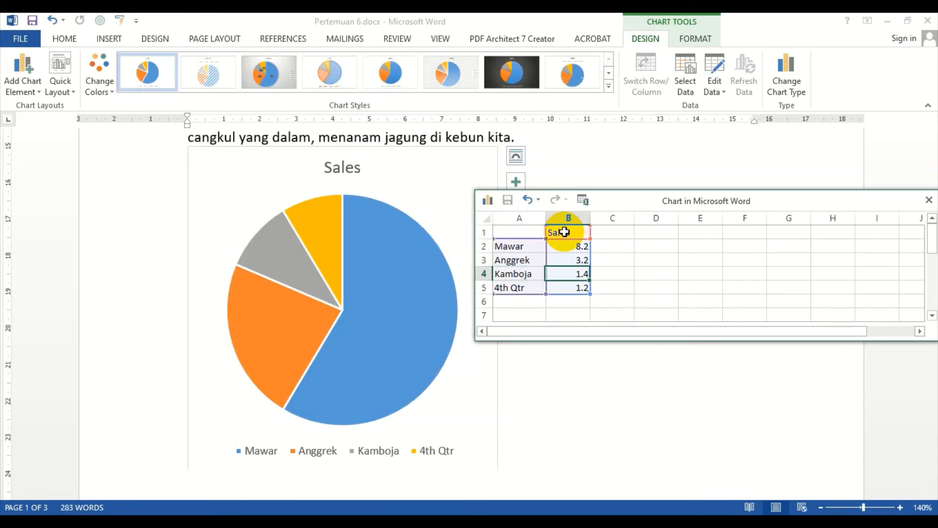
key("Left")
key("Down")
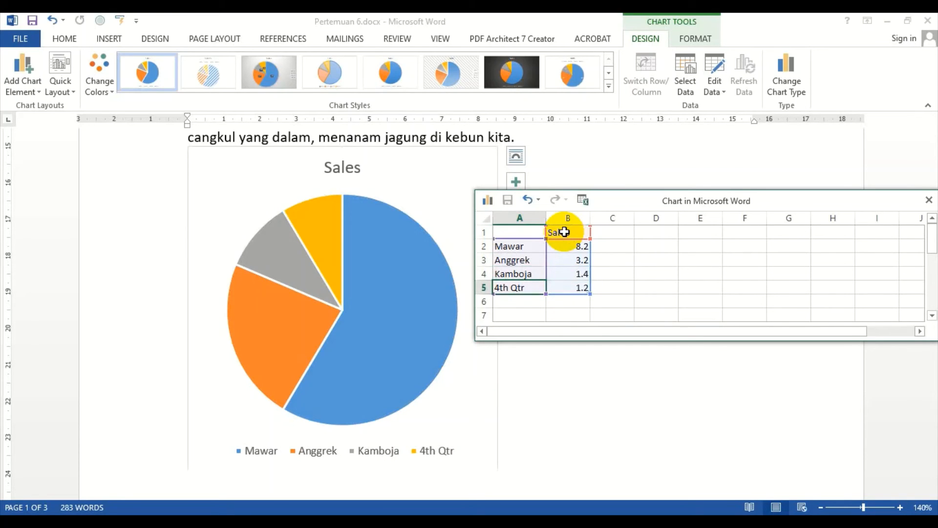
type("Sepatu")
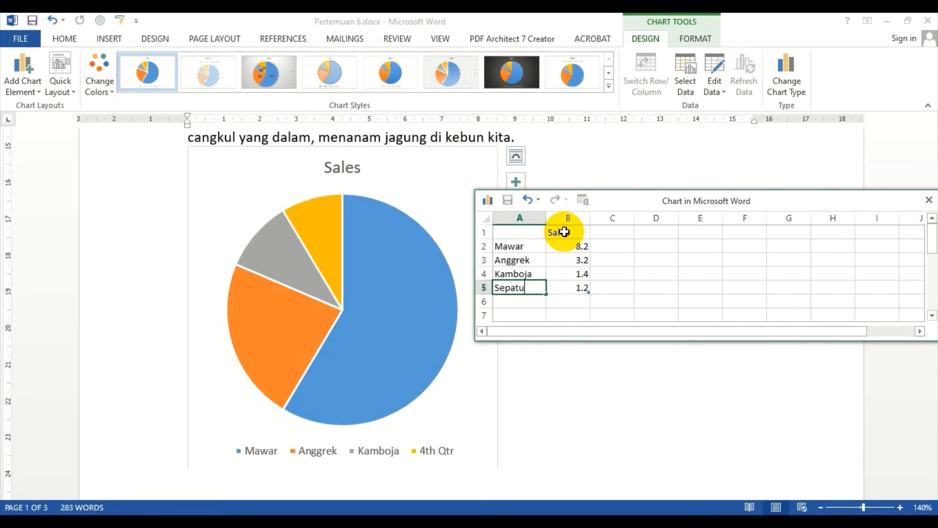
Step: Rename the series header to Penjualan and widen its column to fit
left_click(564, 231)
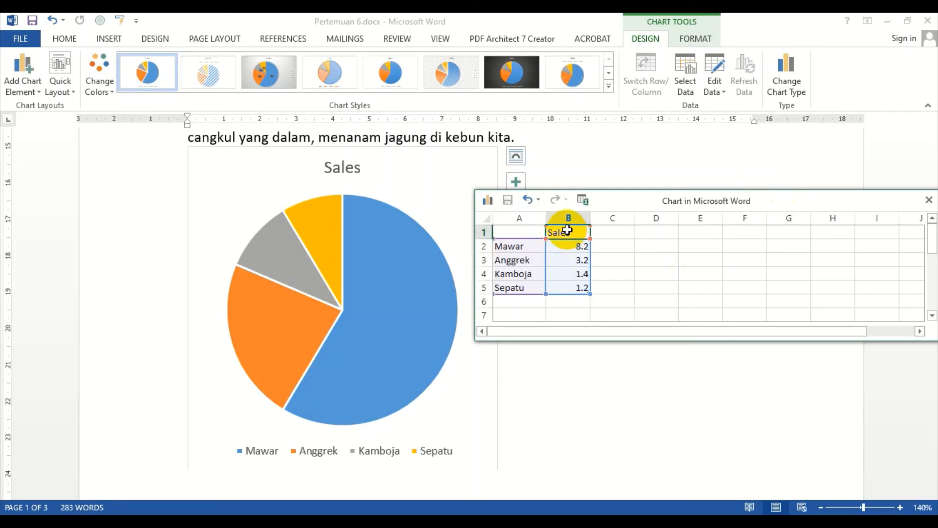
type("Penjualan")
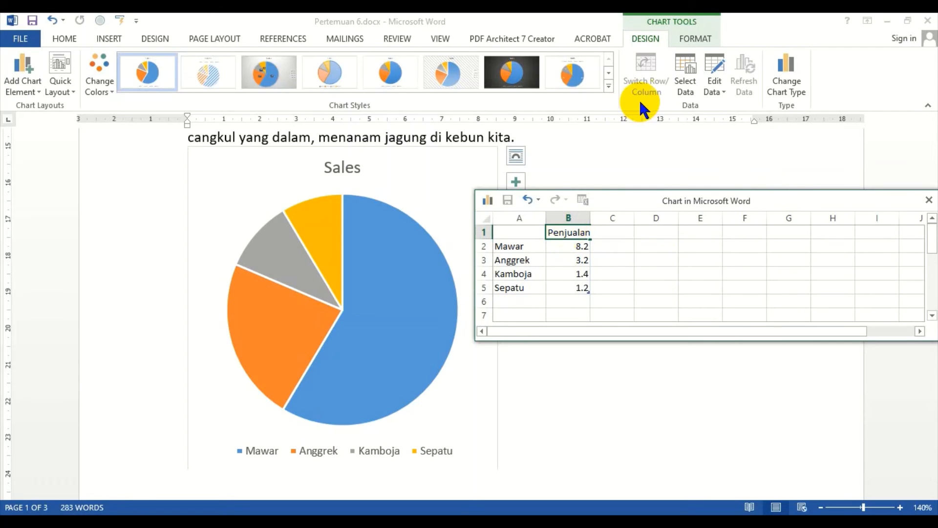
left_click(655, 246)
left_click_drag(592, 216, 603, 218)
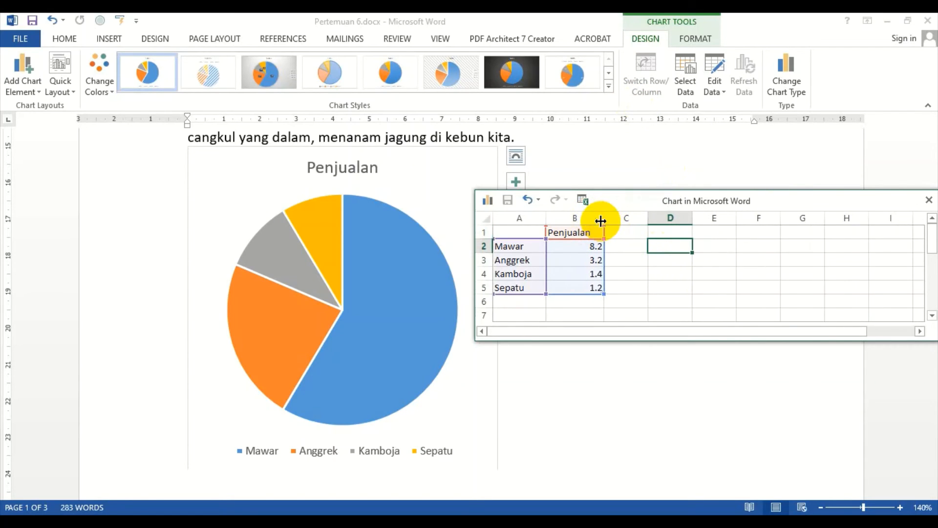
Step: Enter sales values 1000, 0, 500 and 300 for the four categories and close the data sheet
left_click(590, 248)
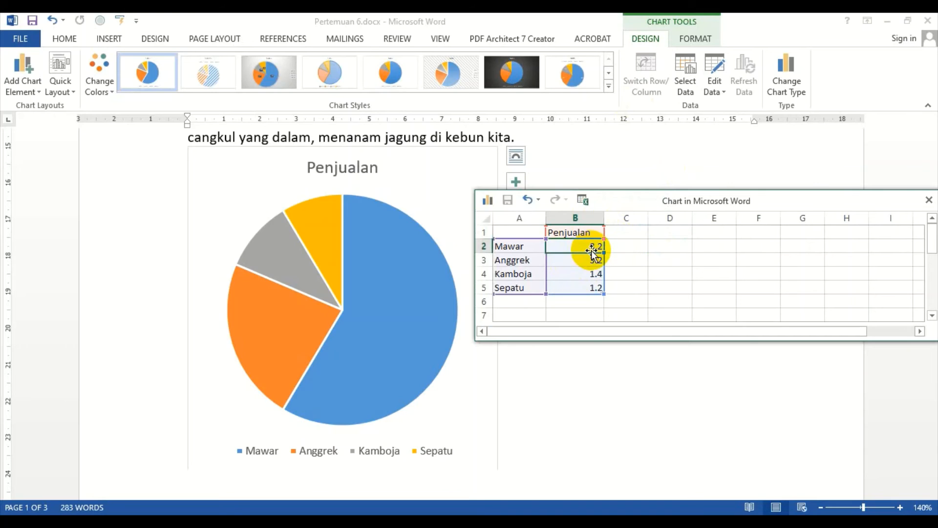
type("1")
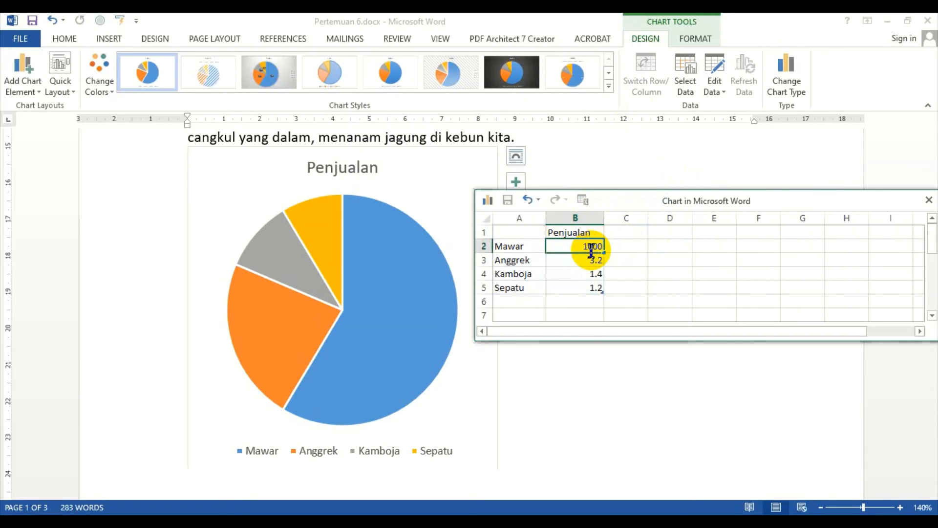
type("000")
key("Return")
key("Return")
type("500")
key("Return")
type("300")
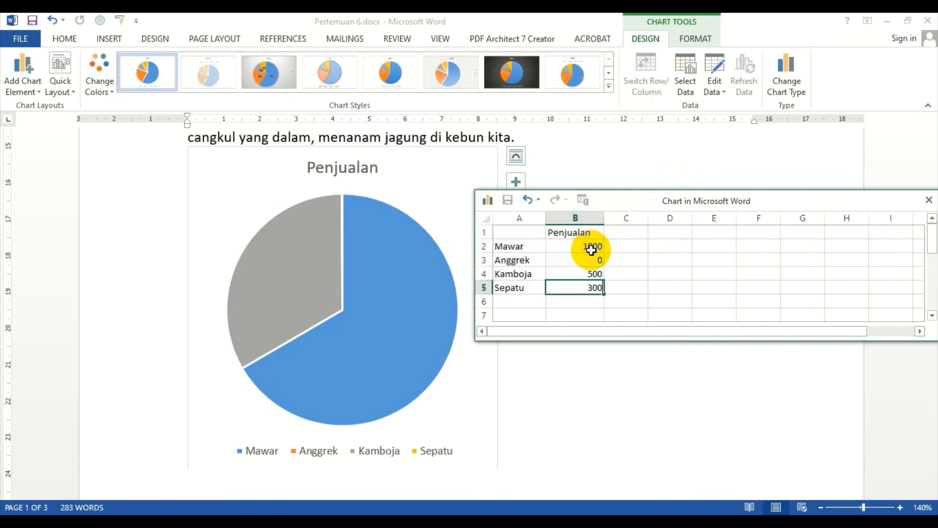
key("Return")
key("Return")
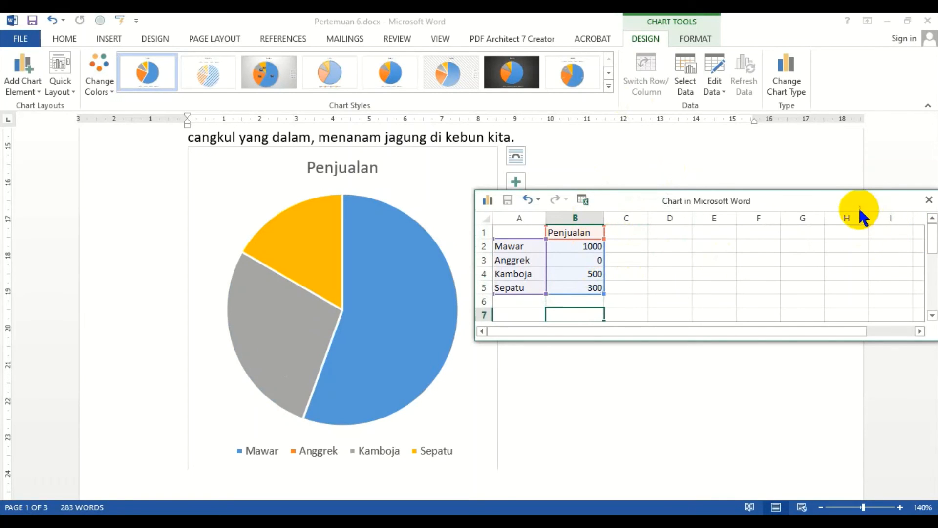
left_click(929, 200)
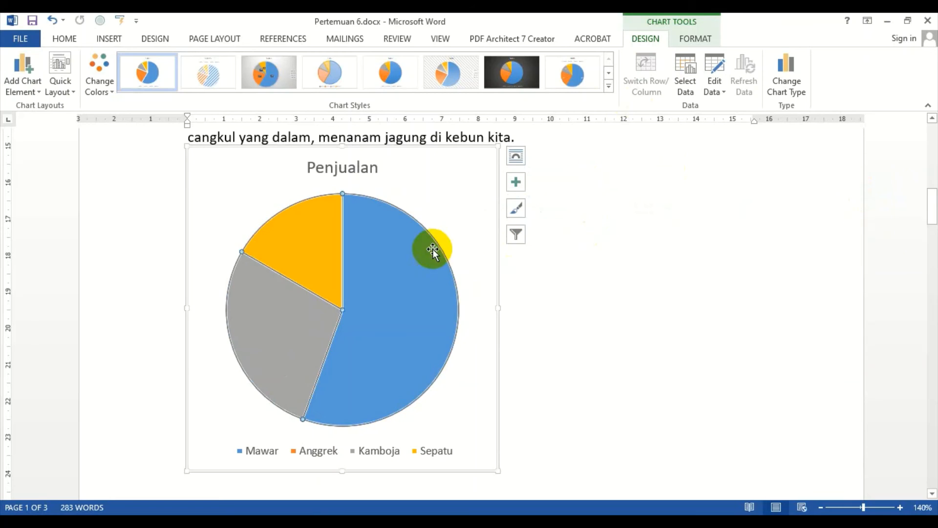
Step: Apply the third chart style from the style gallery to the pie chart
left_click(402, 220)
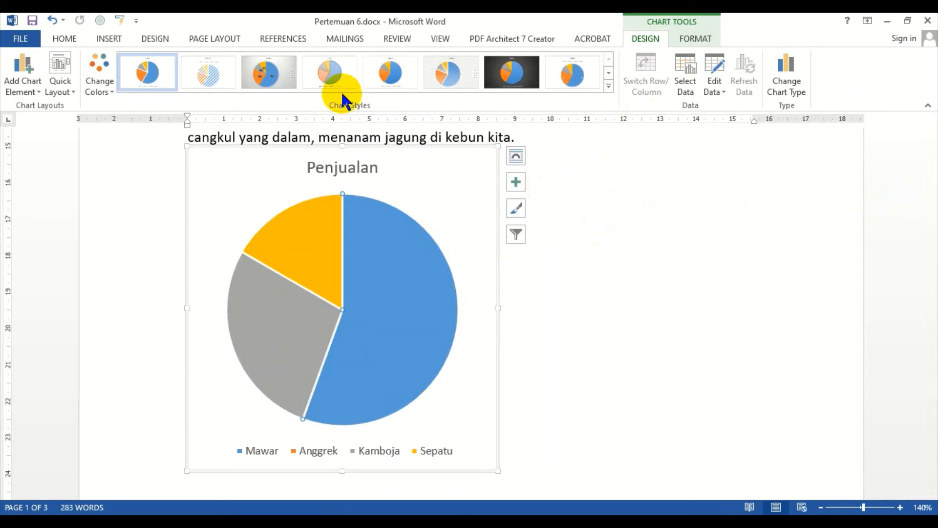
left_click(608, 86)
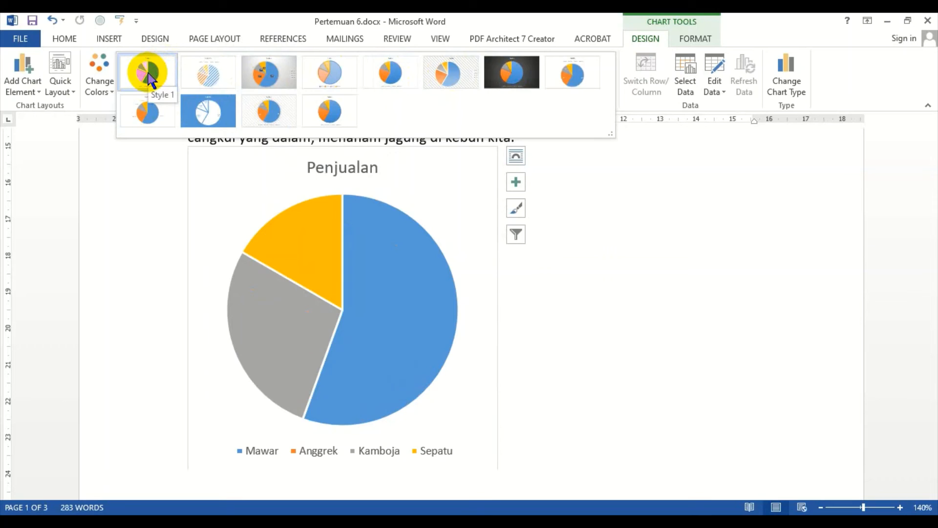
left_click(268, 76)
left_click(687, 212)
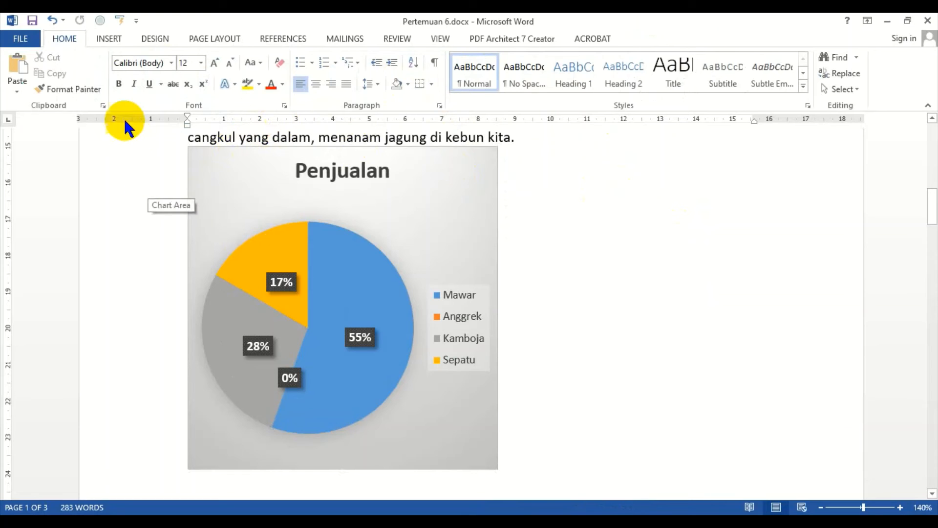
Step: Insert a screenshot of an available window, then delete it
left_click(114, 39)
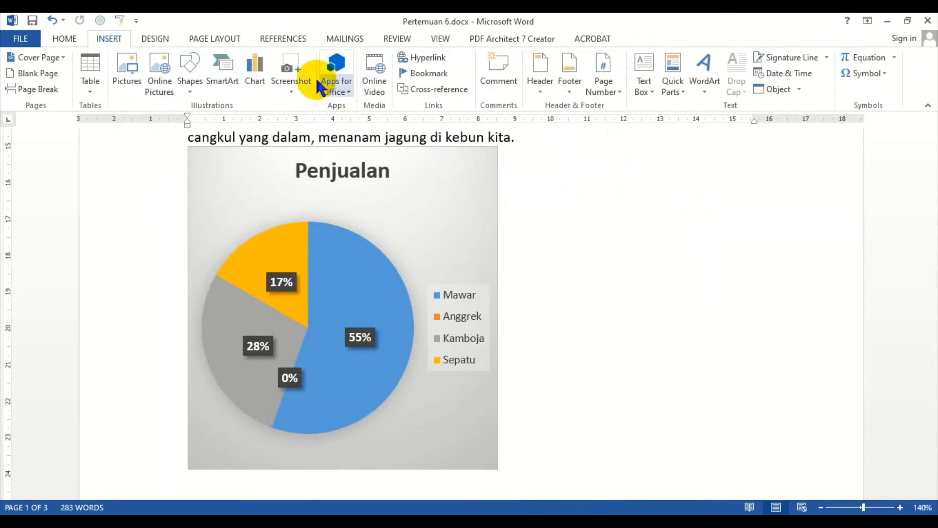
left_click(288, 72)
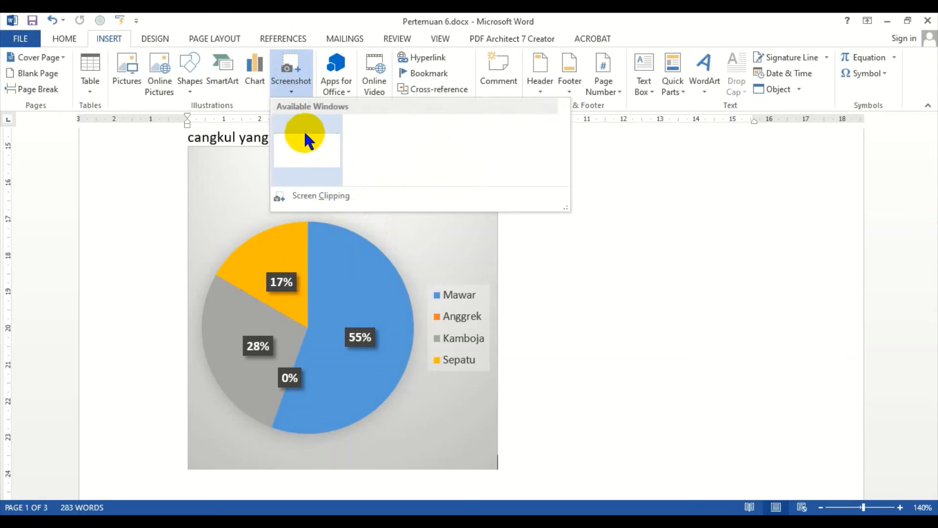
left_click(299, 143)
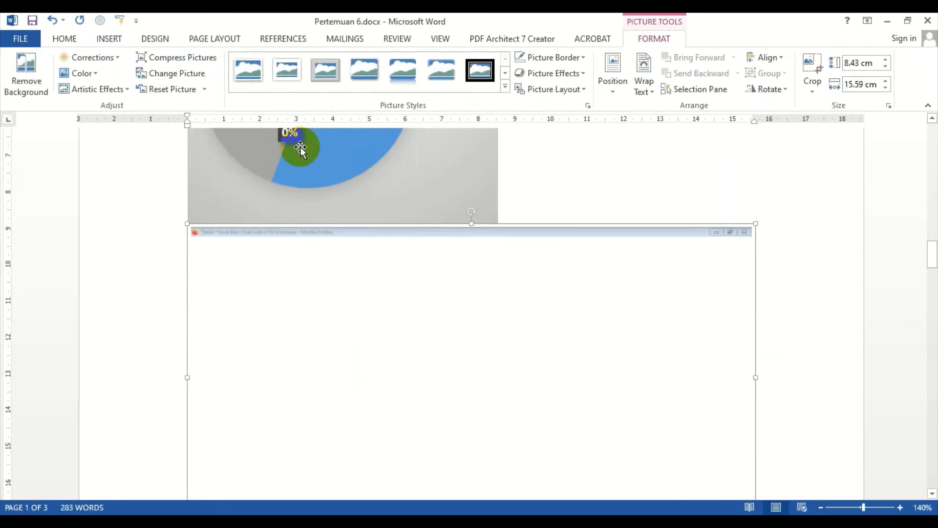
scroll(339, 221, "down", 3)
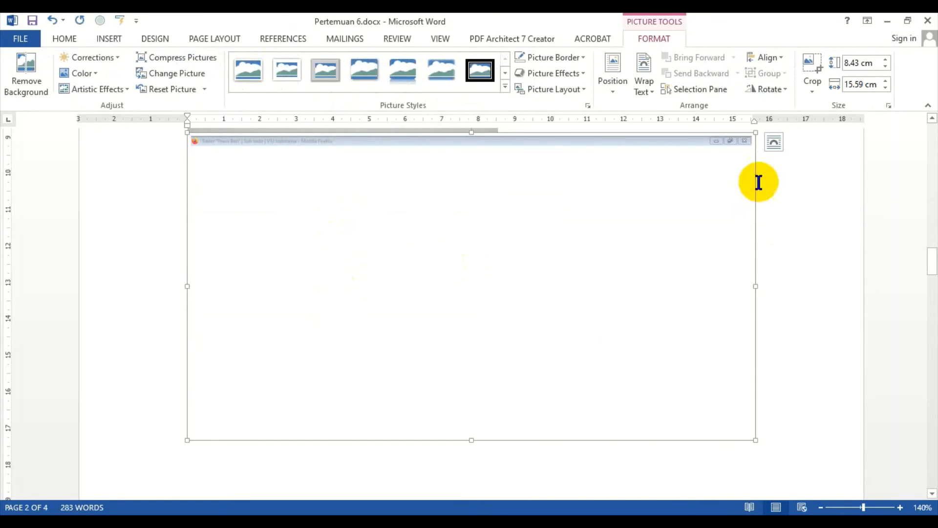
key("Delete")
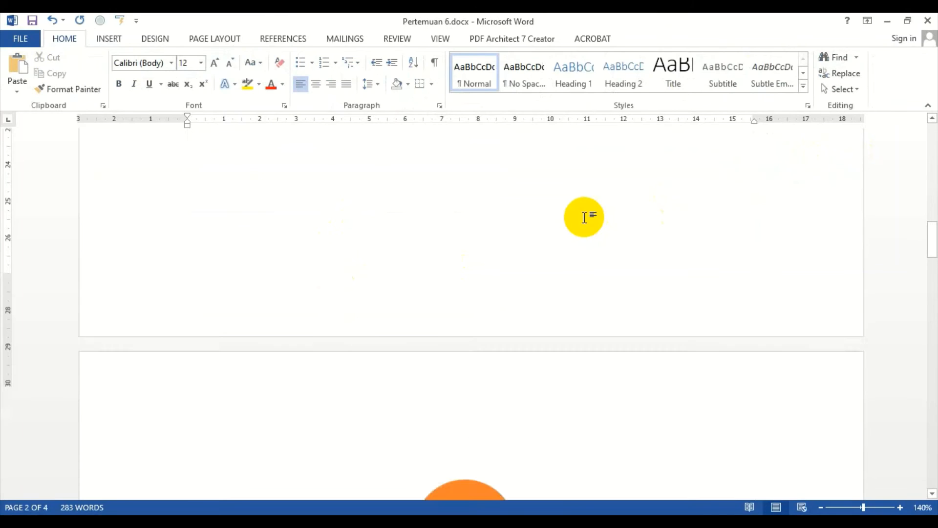
scroll(536, 232, "down", 15)
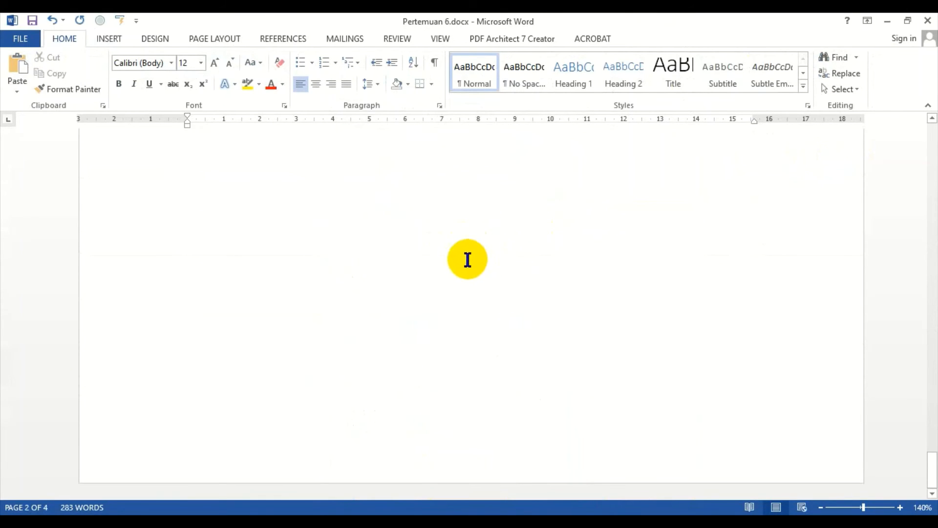
scroll(479, 258, "up", 10)
scroll(432, 266, "down", 4)
scroll(431, 268, "up", 9)
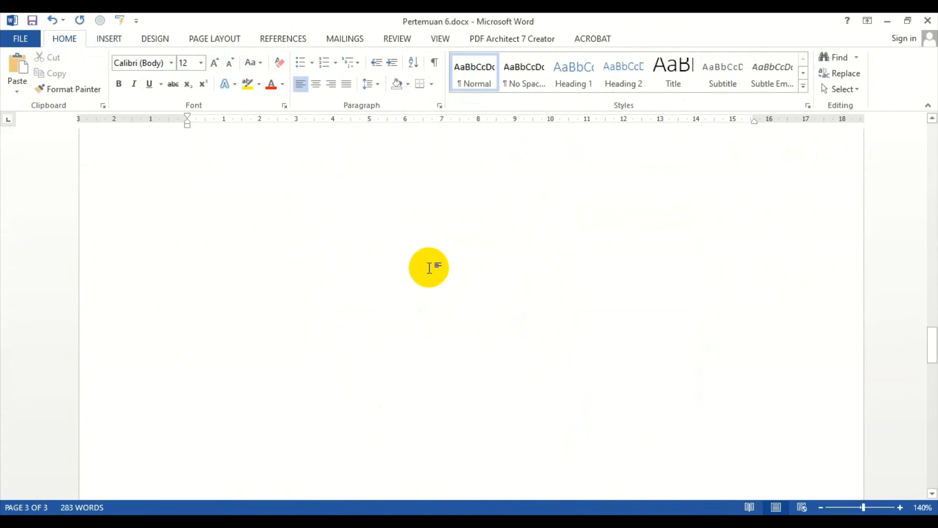
scroll(364, 297, "up", 3)
left_click(364, 296)
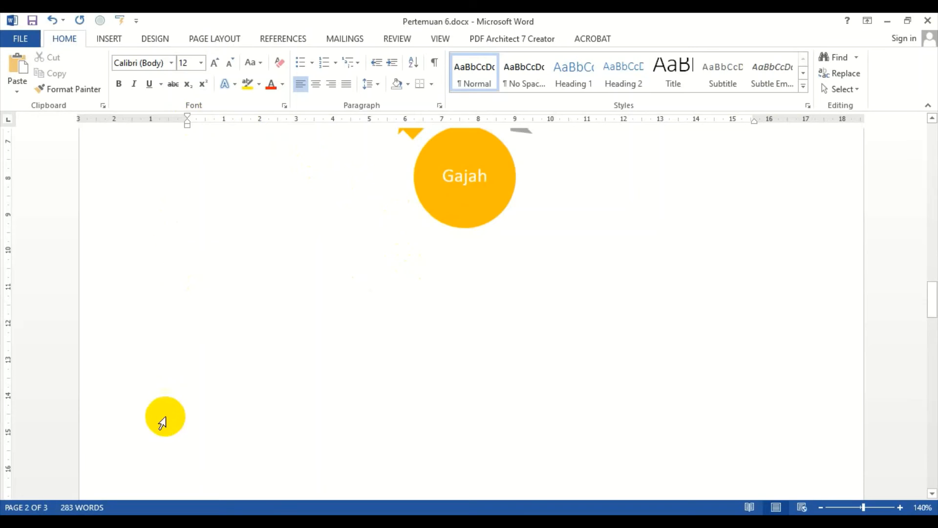
Step: Switch to the web browser and open the Yowis Ben: The Series tab
key("alt+Tab")
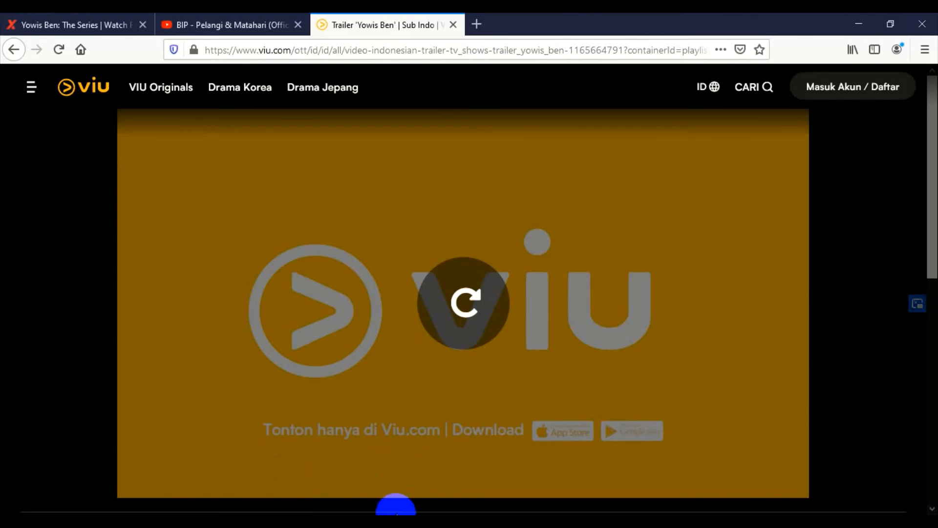
left_click(122, 27)
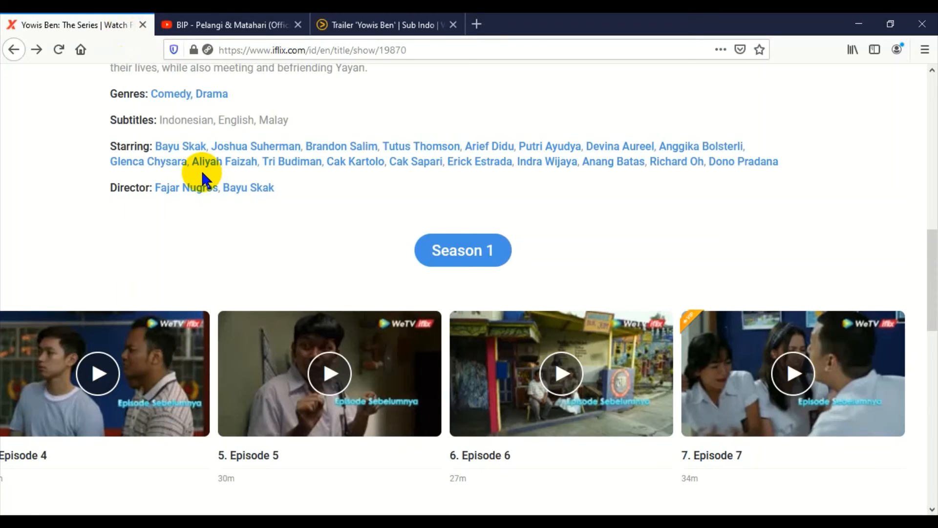
Step: Insert a screen clipping of the Episode 5 thumbnail from the browser page into the document
key("alt+Tab")
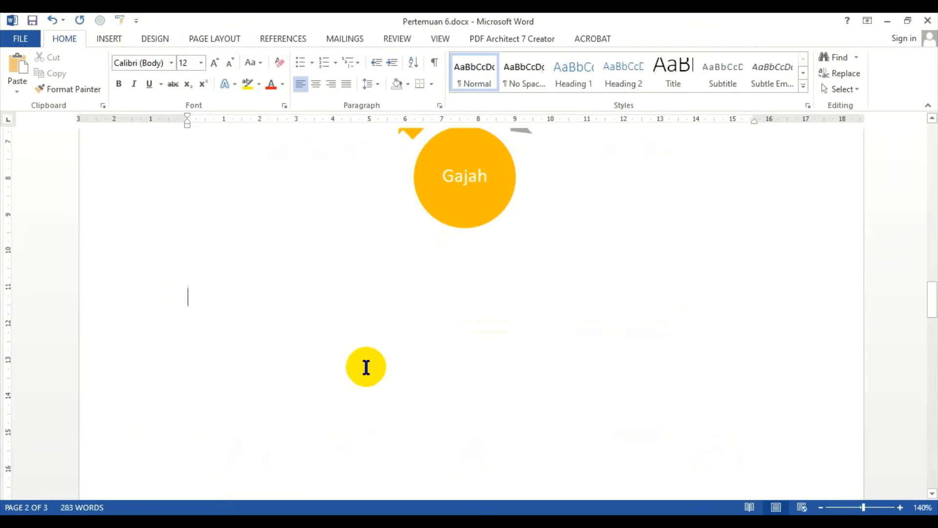
left_click(110, 38)
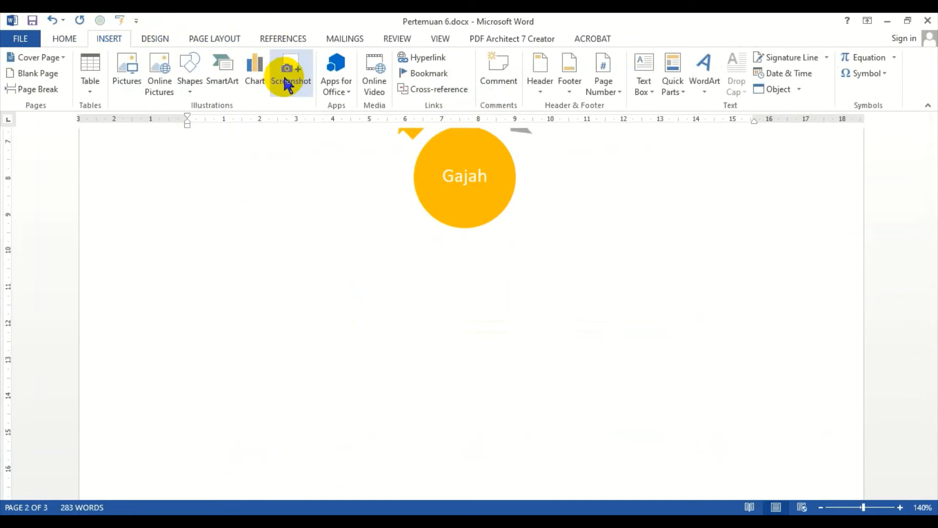
left_click(290, 92)
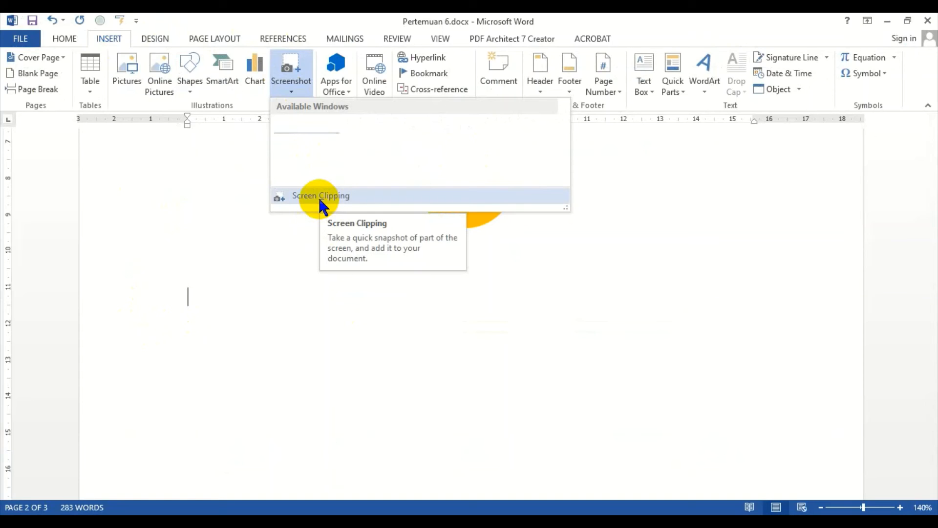
left_click(318, 195)
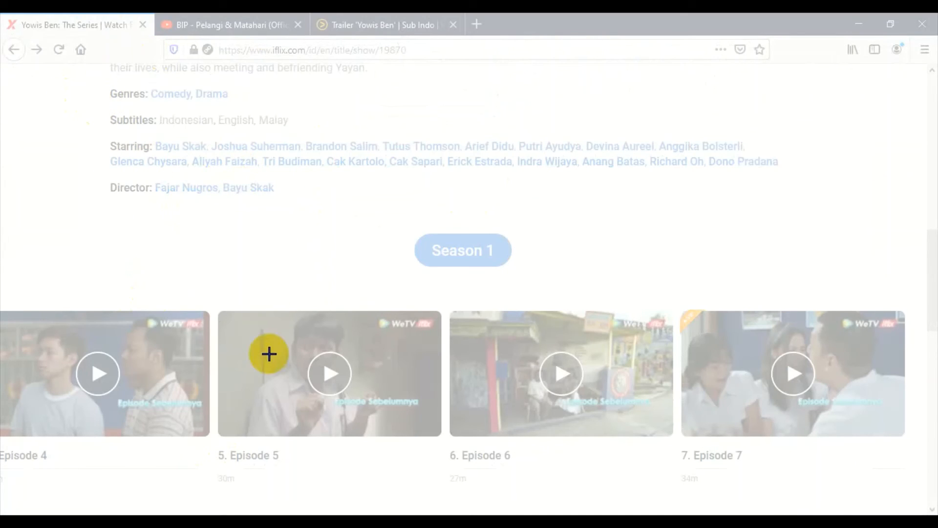
left_click_drag(212, 301, 444, 445)
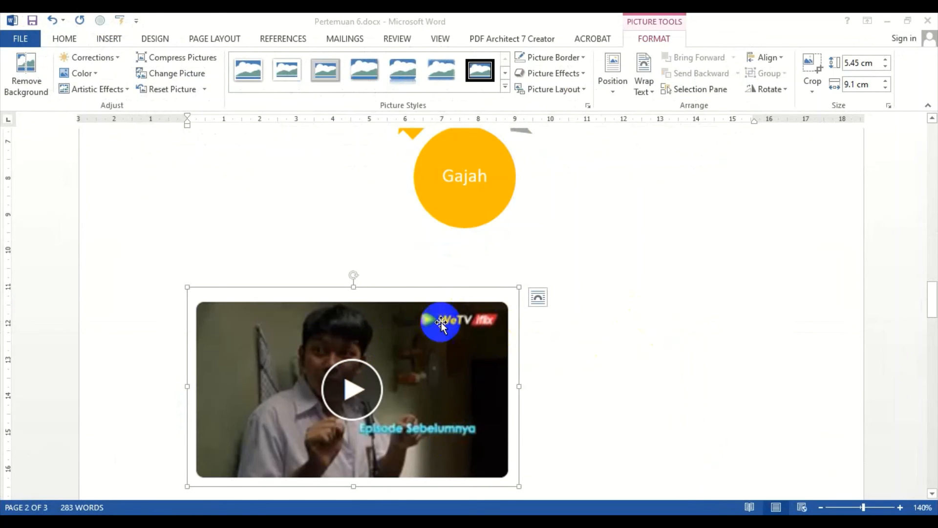
Step: Close the untitled Paint window without saving changes
left_click(593, 325)
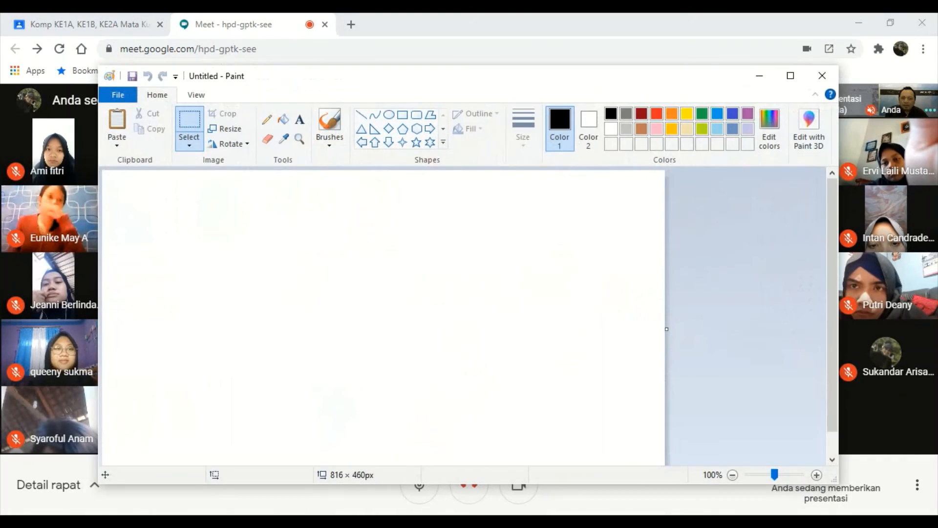
left_click(822, 77)
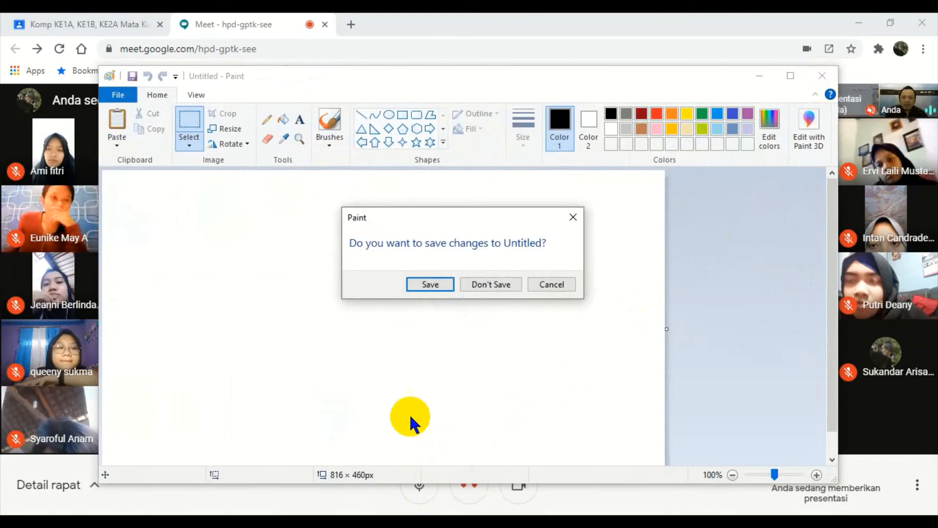
left_click(491, 284)
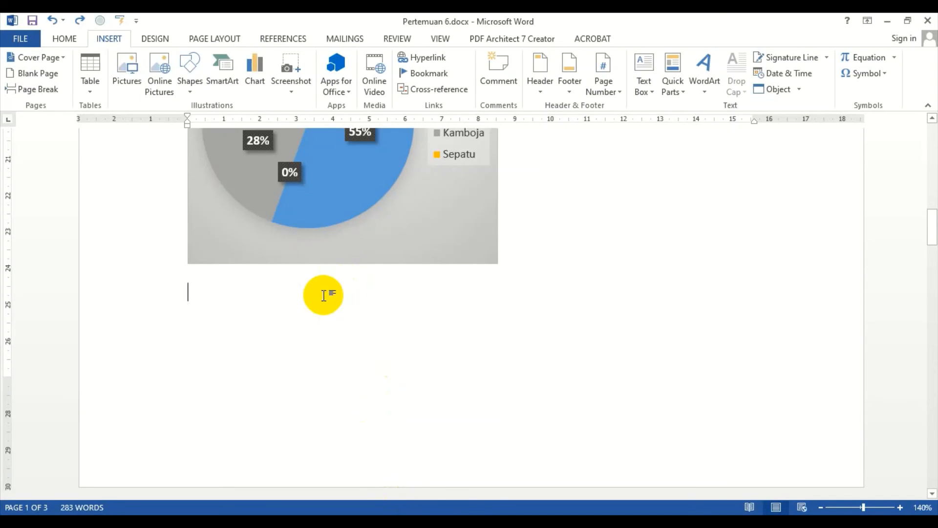
scroll(323, 295, "down", 3)
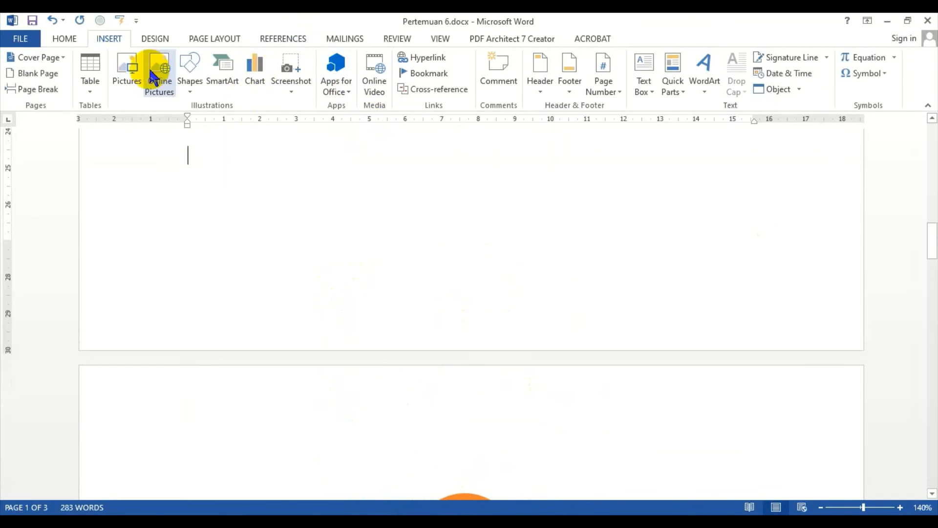
left_click(293, 87)
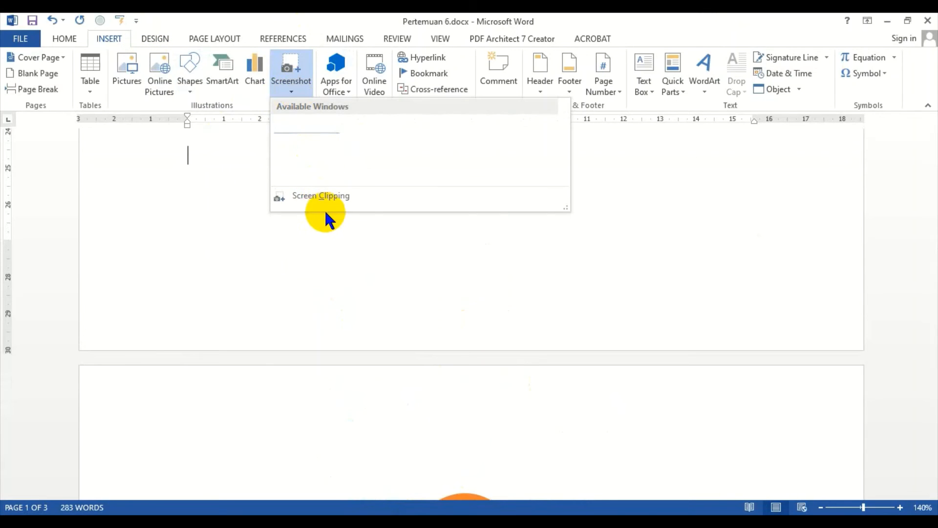
left_click(327, 307)
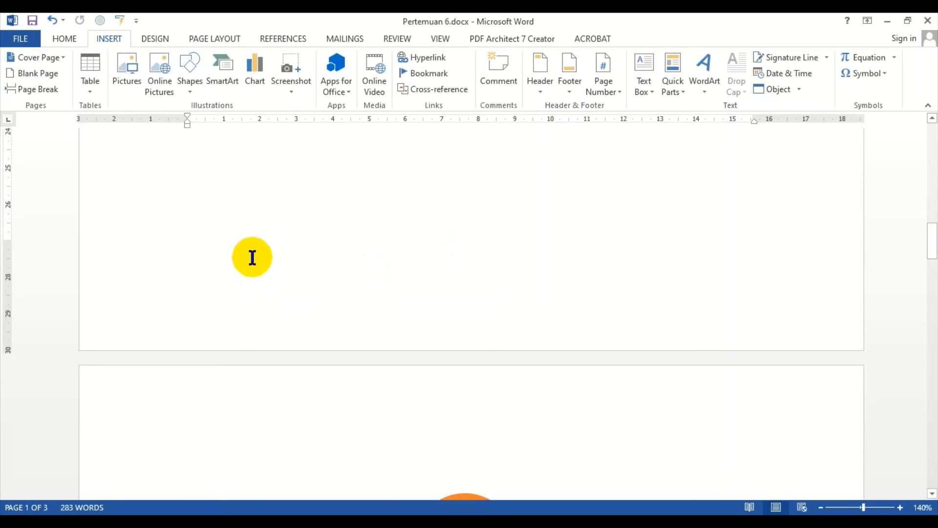
Step: Add empty lines without first-line indent between the paragraph and the Penjualan chart
scroll(278, 265, "up", 15)
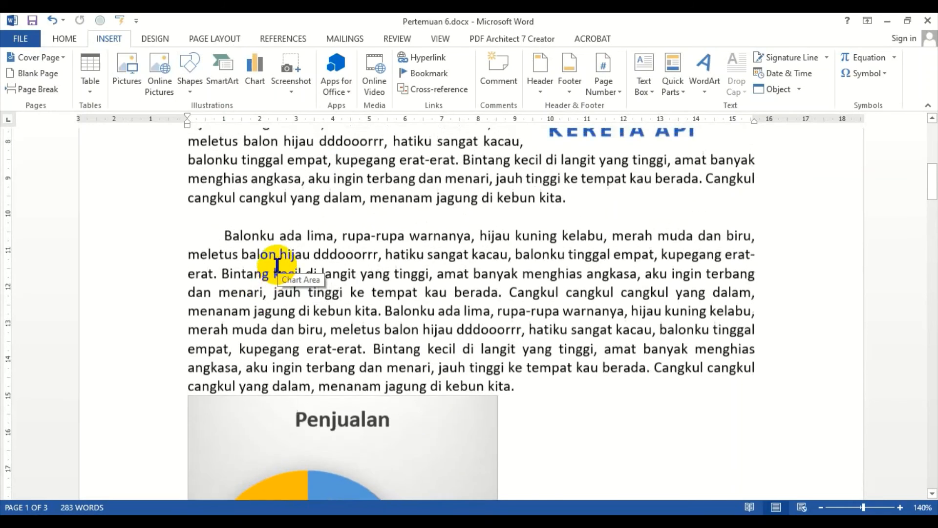
scroll(277, 264, "down", 5)
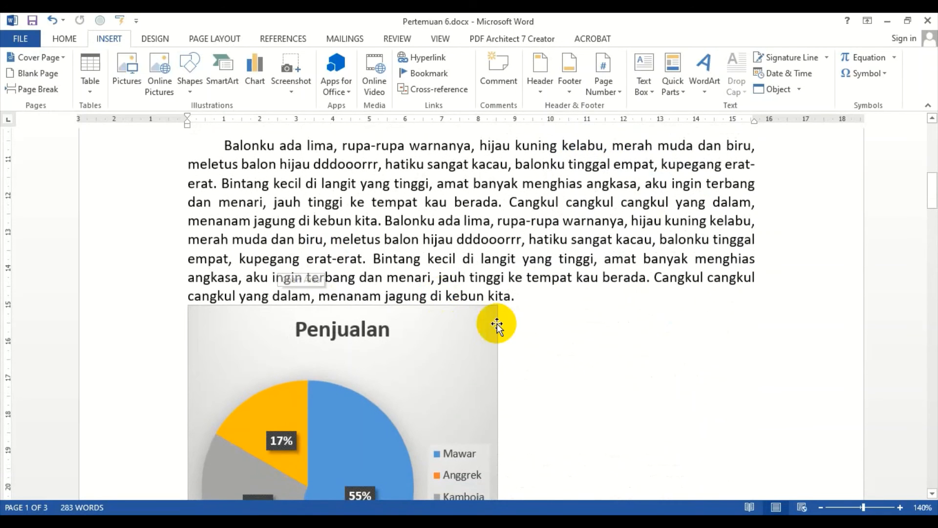
left_click(527, 303)
key("Return")
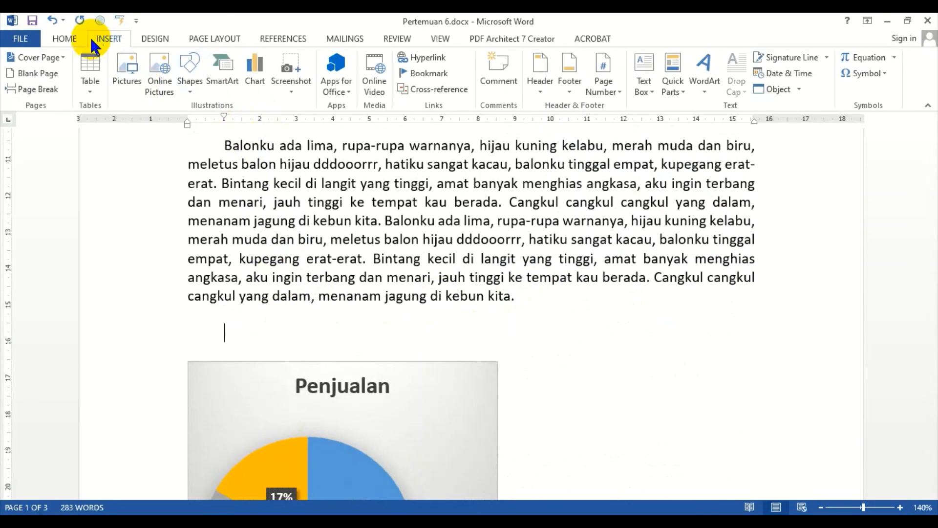
left_click(65, 39)
left_click_drag(224, 118, 187, 119)
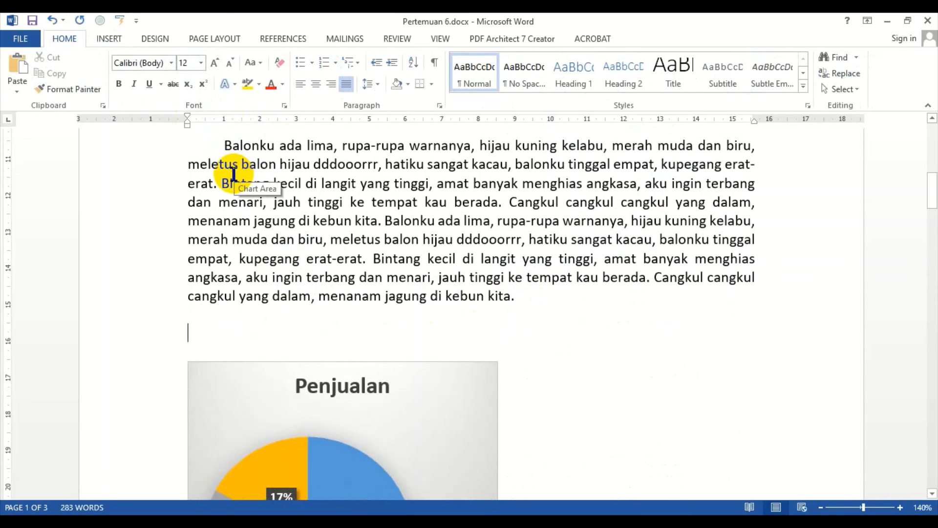
key("Return")
key("Up")
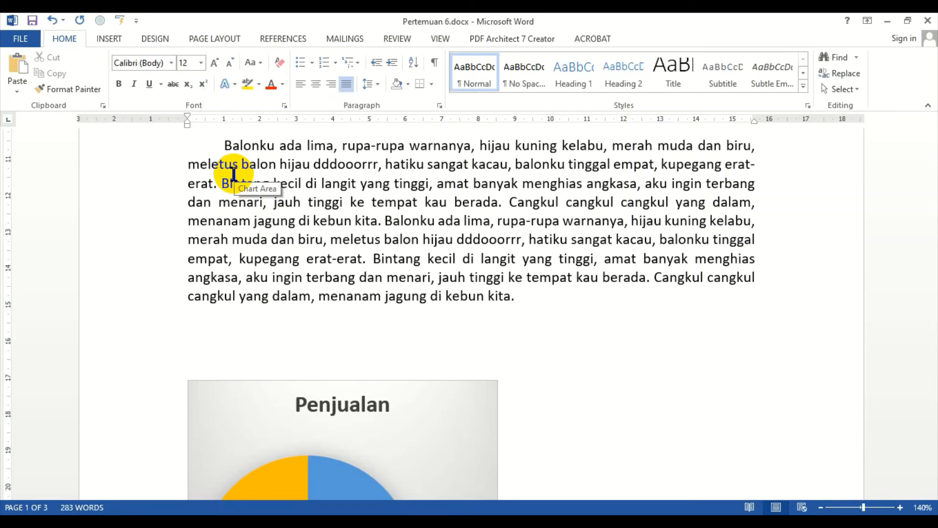
Step: Type the line "Luas = Panjang x Lebar" and start a new line
type("Luas = Paja")
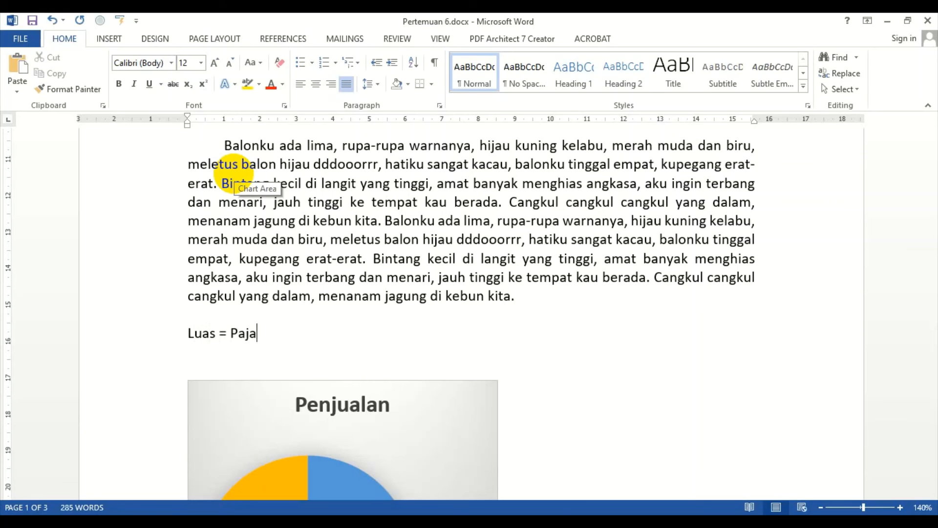
key("BackSpace")
key("BackSpace")
type("njang x Lebar")
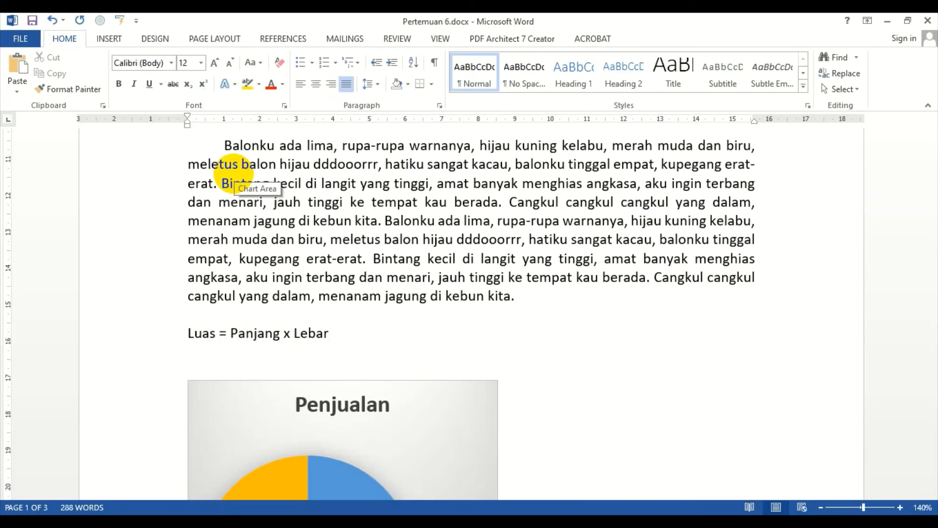
key("Return")
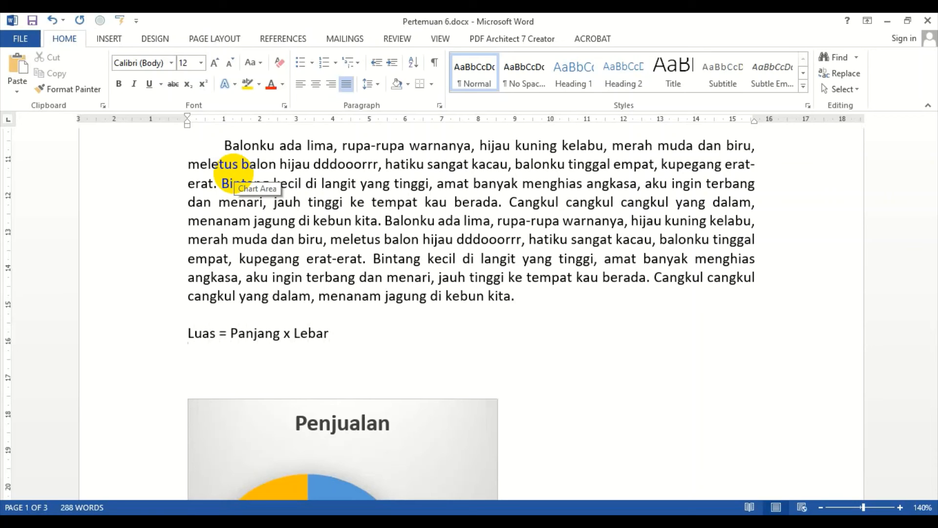
Step: Type the line "Luas tanah calon mertua = 100 Km2" below the formula
type("LuaS")
key("BackSpace")
type("s tat")
key("BackSpace")
type("nah ca")
key("BackSpace")
type("calon mertua =")
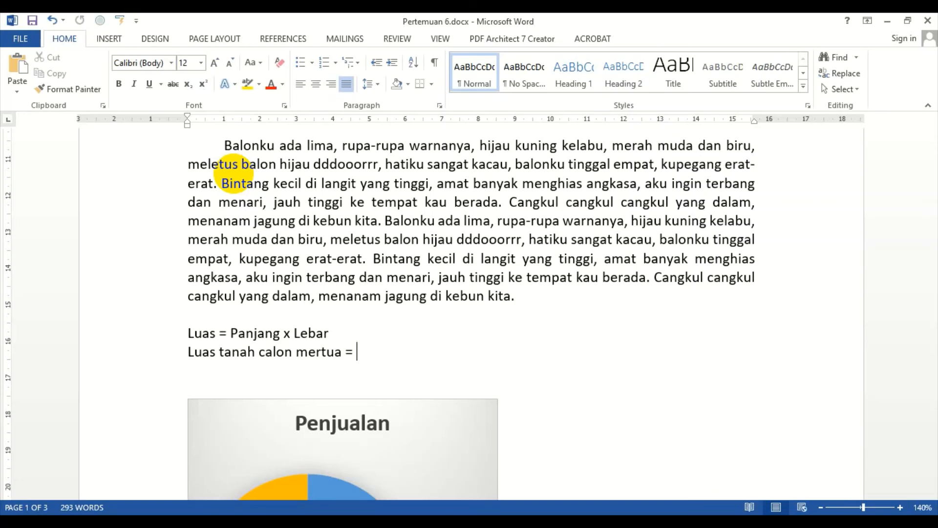
type("100 km")
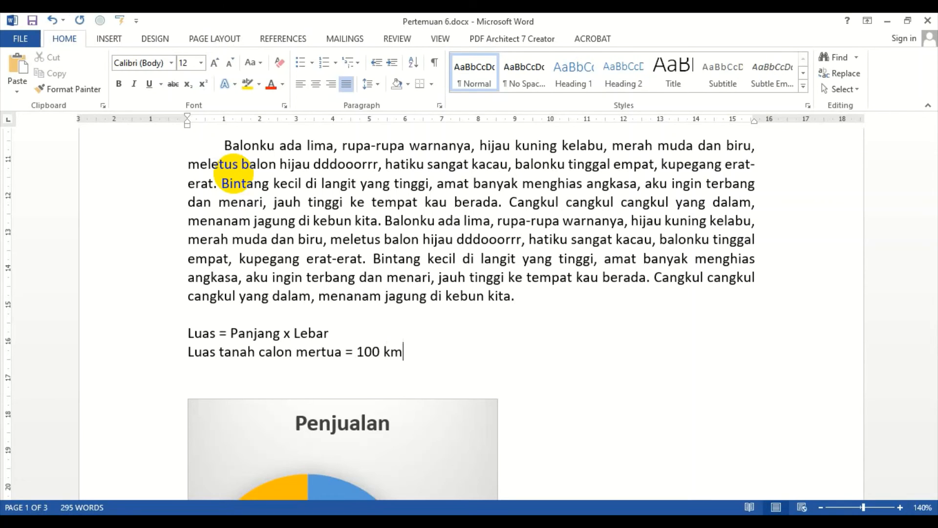
key("BackSpace")
key("BackSpace")
type("Km2")
Step: Try to make the 2 in Km2 superscript, then undo it
key("shift+Left")
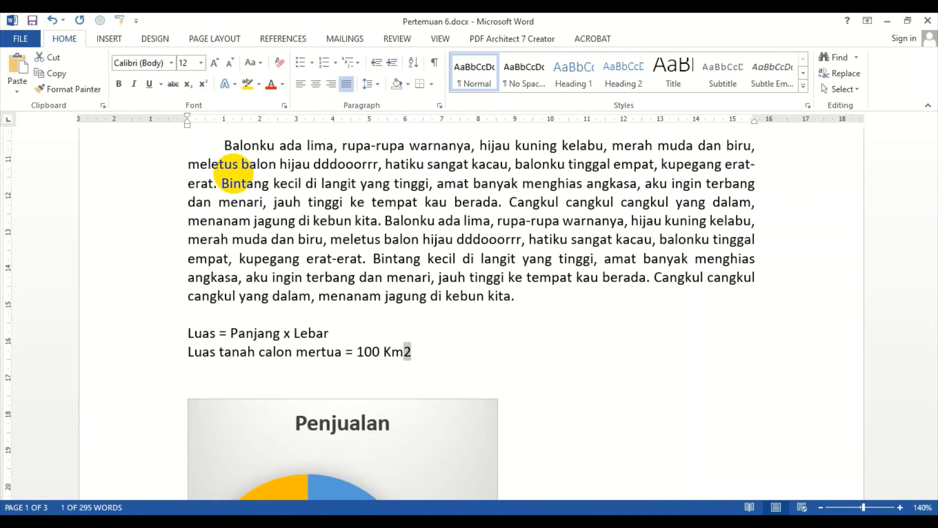
left_click(203, 83)
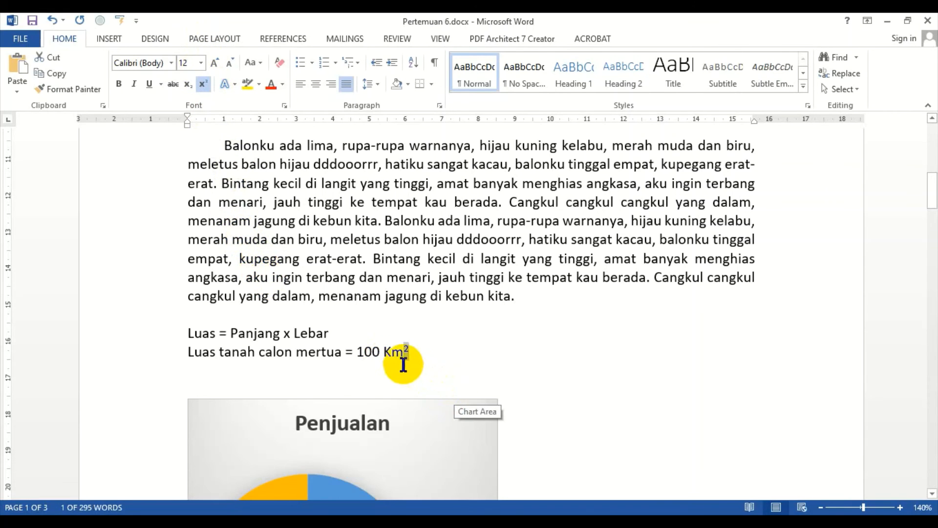
key("ctrl+z")
Step: Paste the "Luas tanah calon mertua = 100 Km2" line on page 3 above the Doraemon picture
left_click(139, 353)
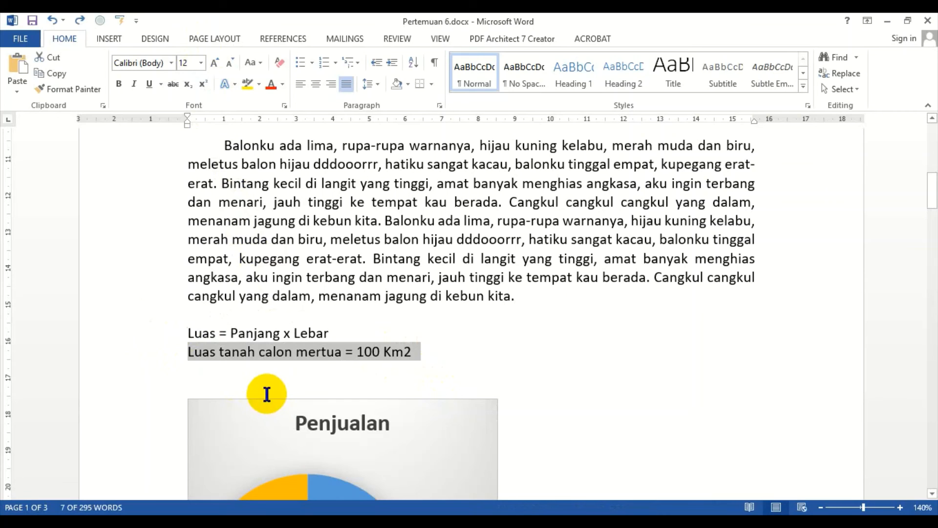
scroll(582, 408, "down", 9)
scroll(537, 371, "down", 10)
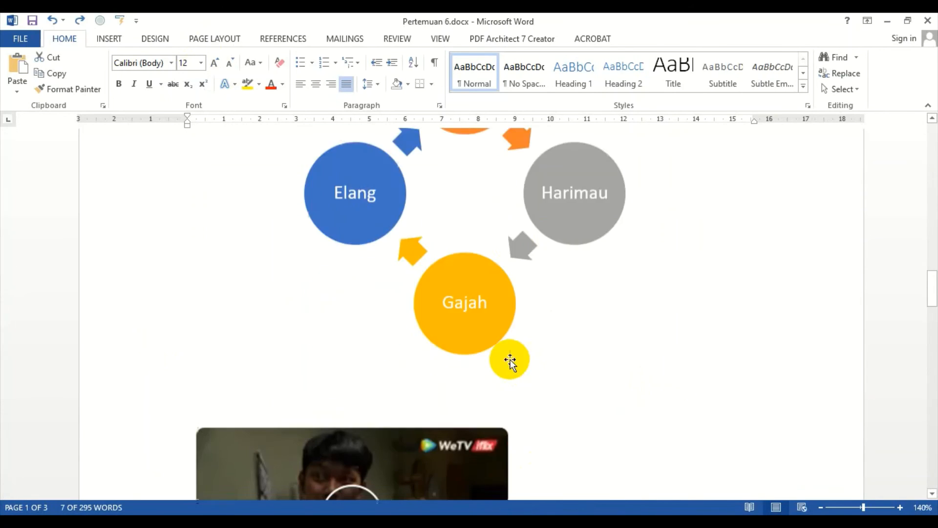
left_click_drag(932, 298, 933, 488)
left_click(576, 333)
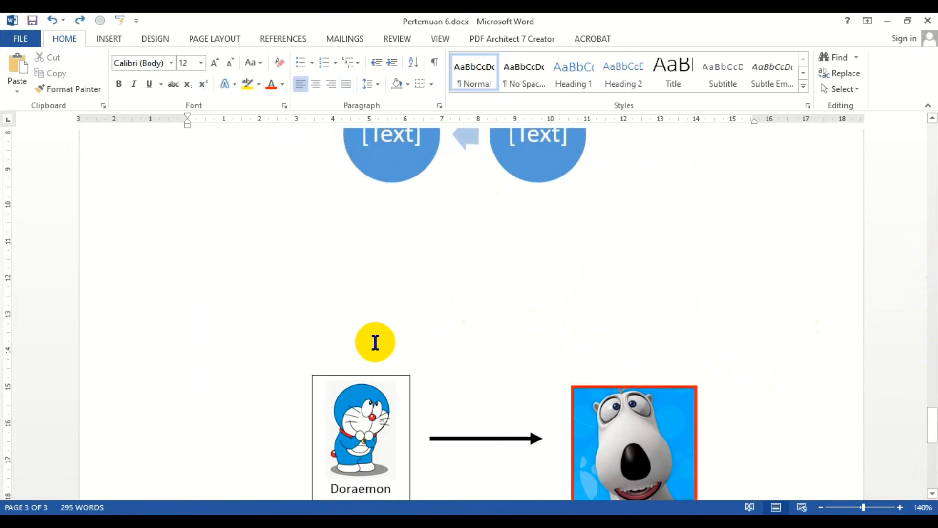
type("Luas tanah calon mertua = 100 Km2")
left_click(398, 421)
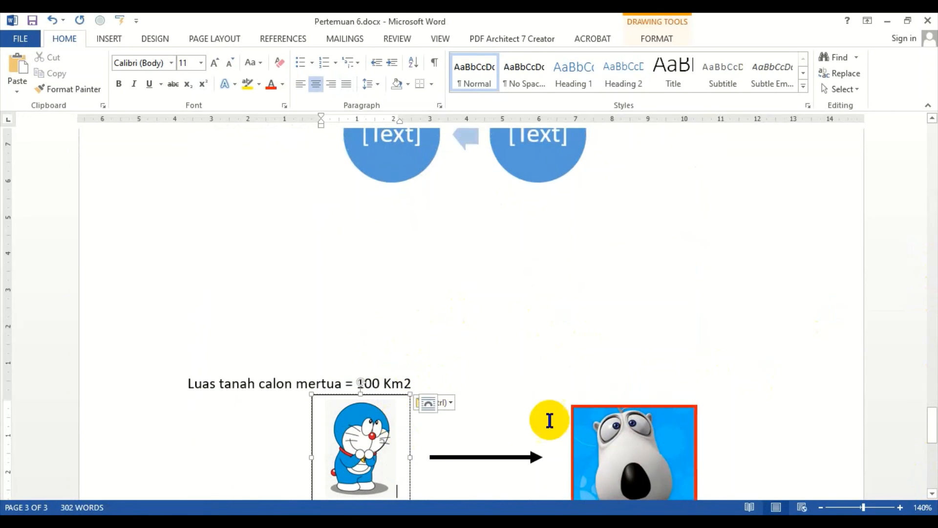
scroll(520, 358, "down", 3)
left_click(358, 430)
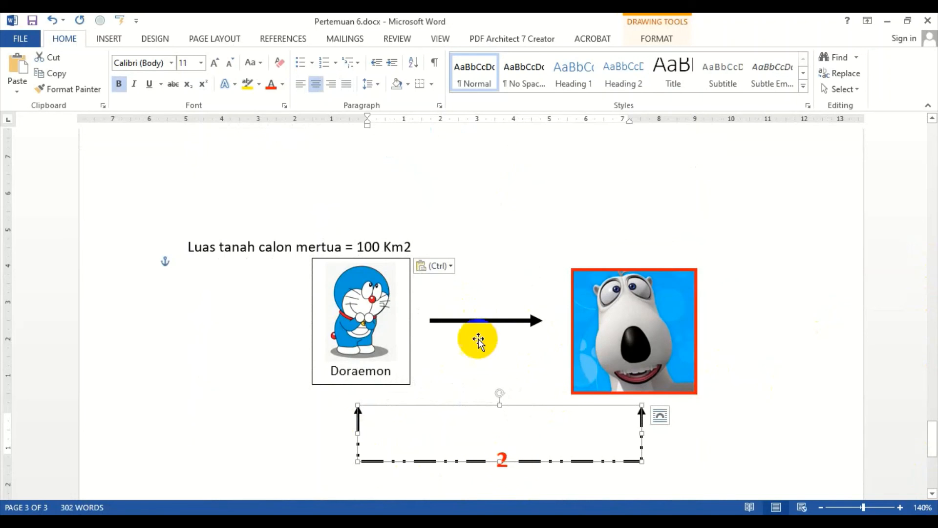
left_click(220, 225)
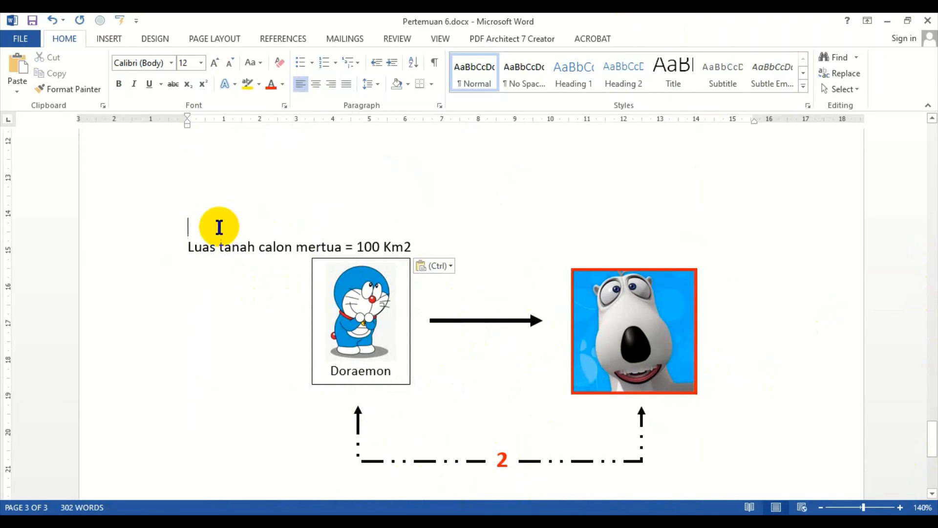
left_click(361, 313)
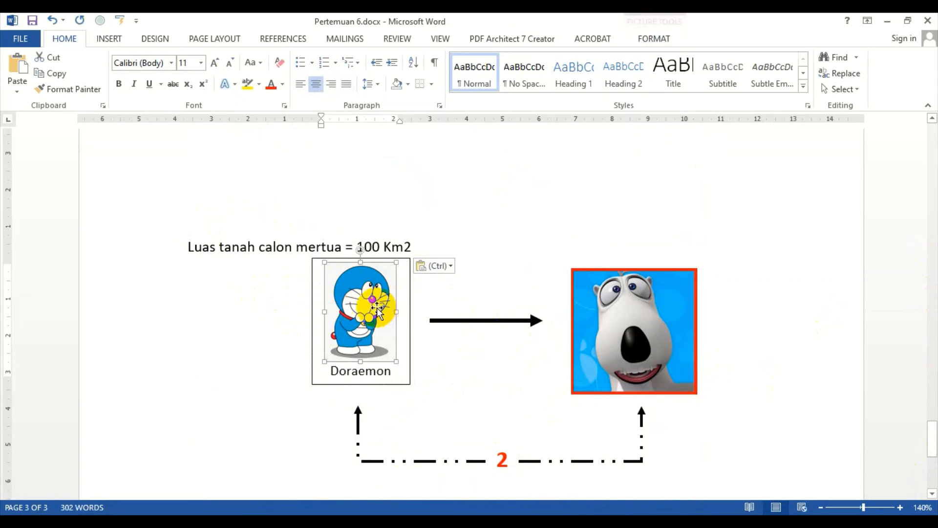
left_click(738, 363)
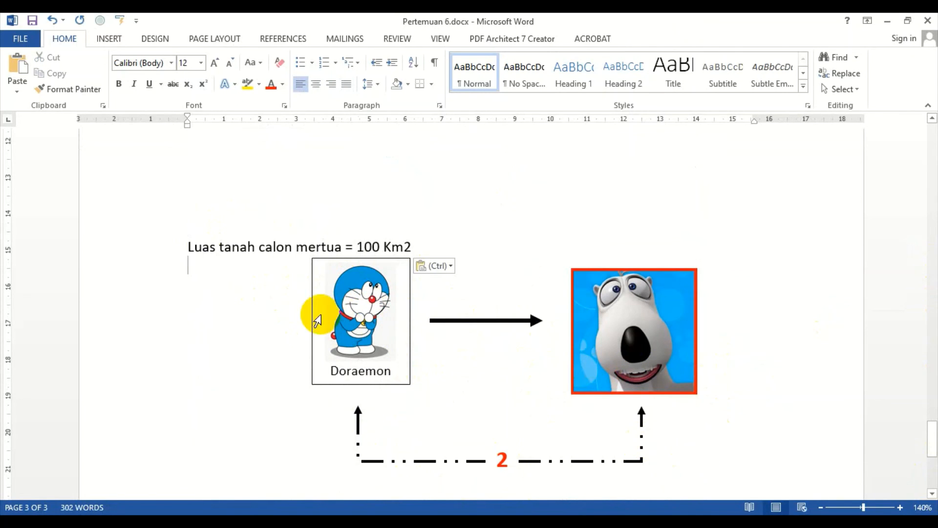
Step: Delete the empty lines above the pasted text on page 3
scroll(244, 246, "up", 2)
left_click(234, 239)
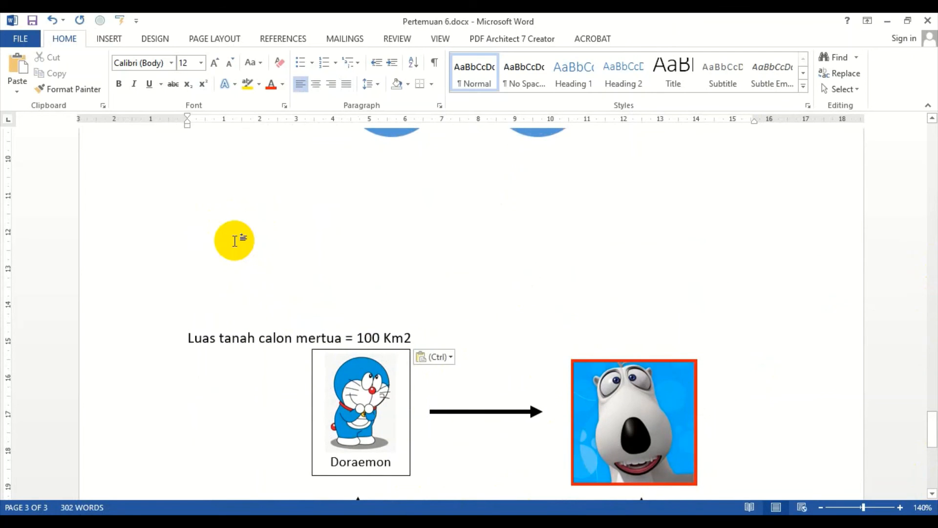
key("Delete")
key("Delete")
key("Delete")
key("Delete")
scroll(680, 294, "up", 14)
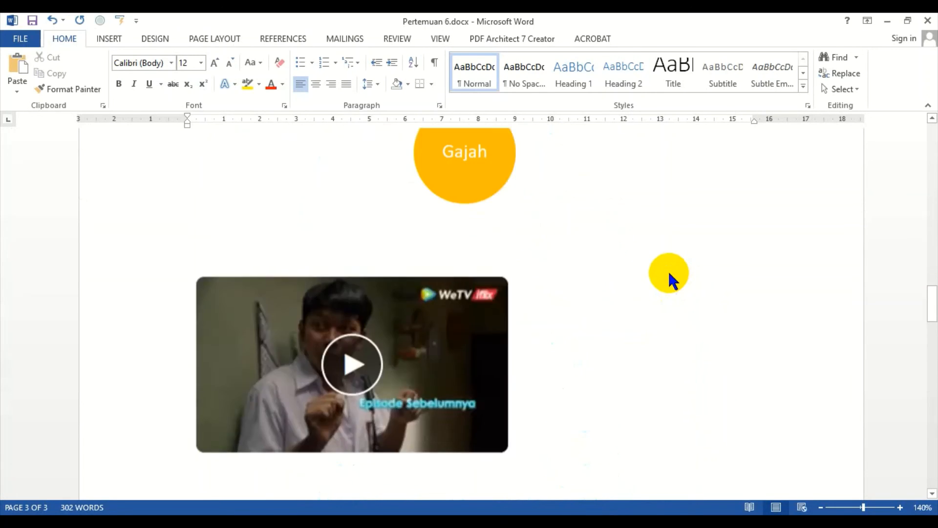
scroll(660, 259, "up", 17)
right_click(652, 245)
scroll(645, 243, "up", 11)
scroll(562, 261, "down", 5)
scroll(439, 293, "down", 4)
scroll(404, 368, "down", 7)
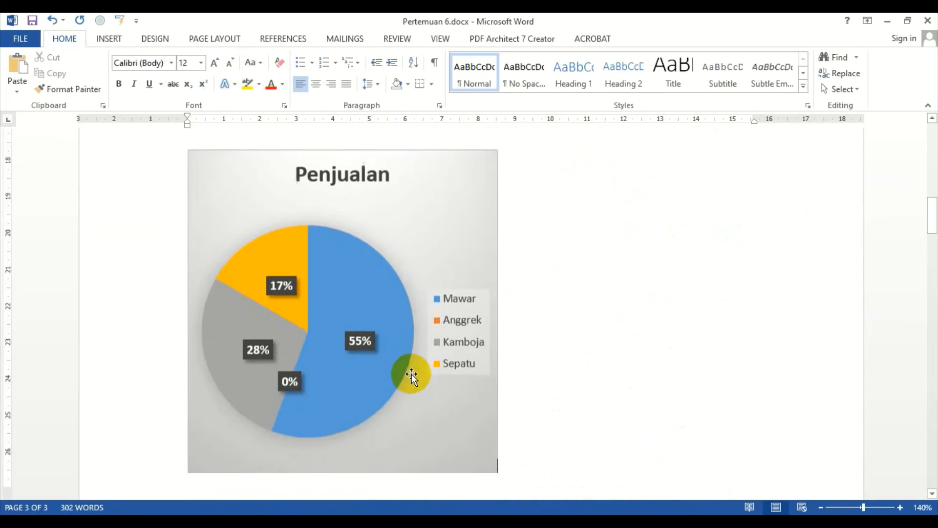
Step: Make the 2 in "Km2" superscript
scroll(419, 347, "up", 6)
left_click_drag(413, 326, 406, 326)
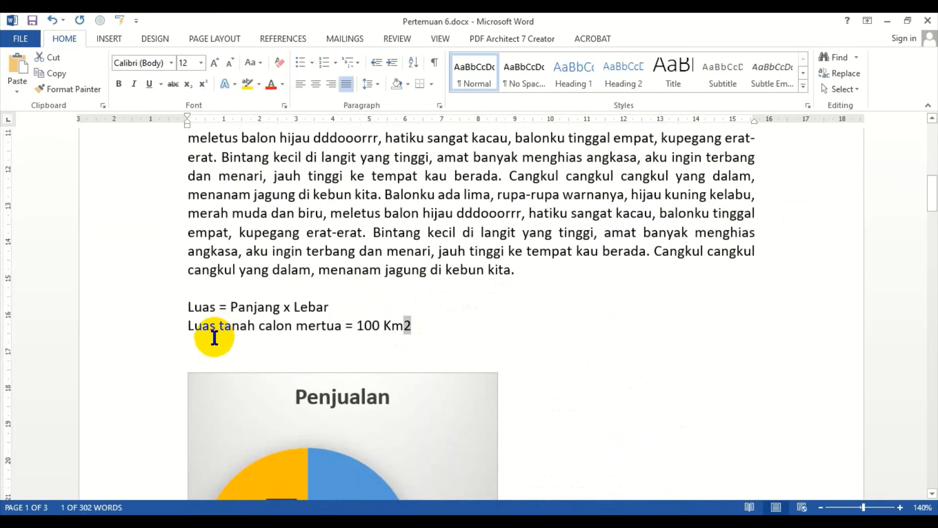
left_click(212, 356)
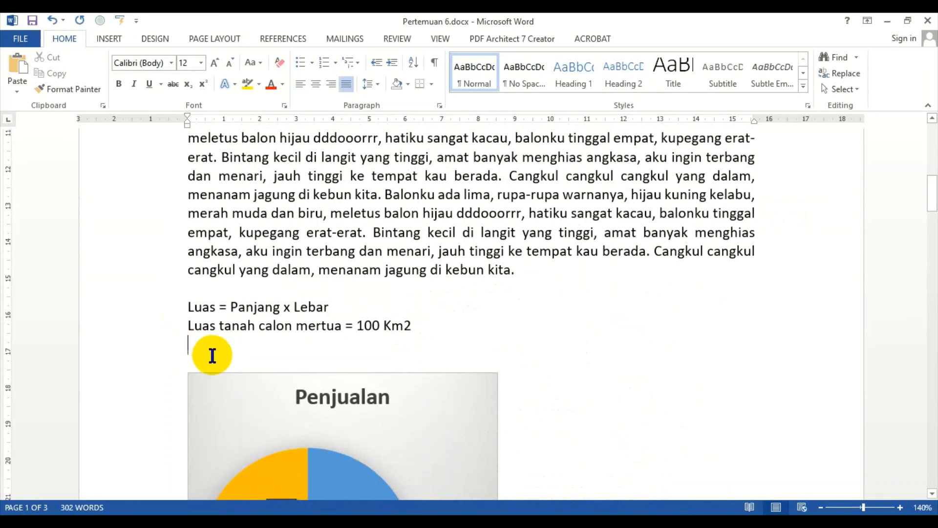
left_click(414, 326)
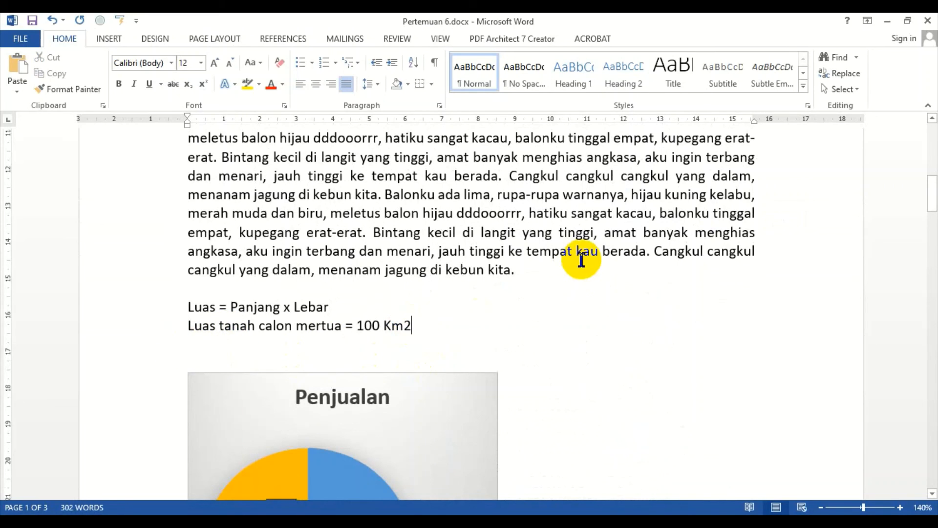
key("shift+Left")
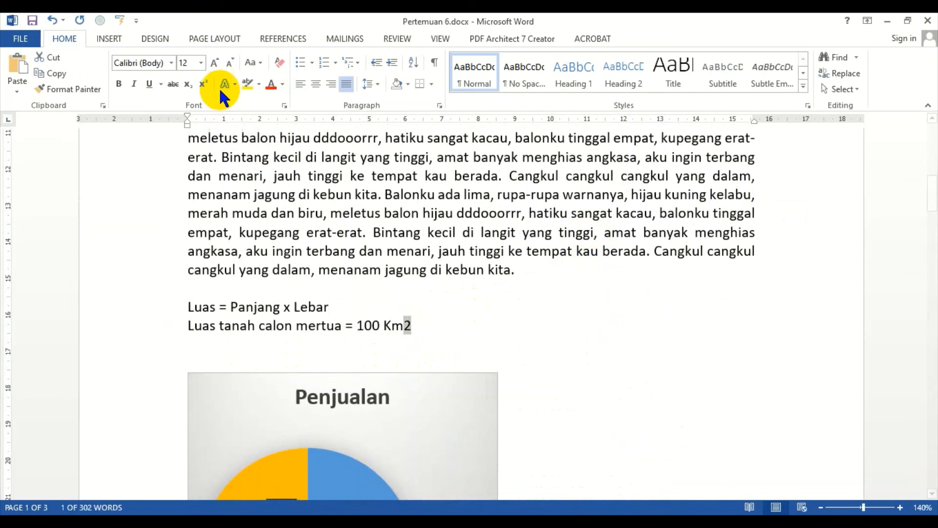
left_click(203, 86)
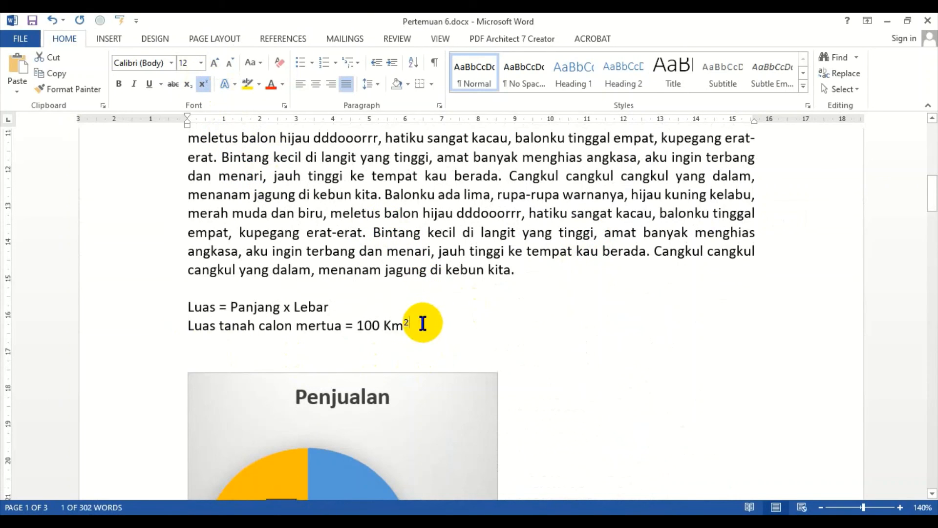
left_click(438, 314)
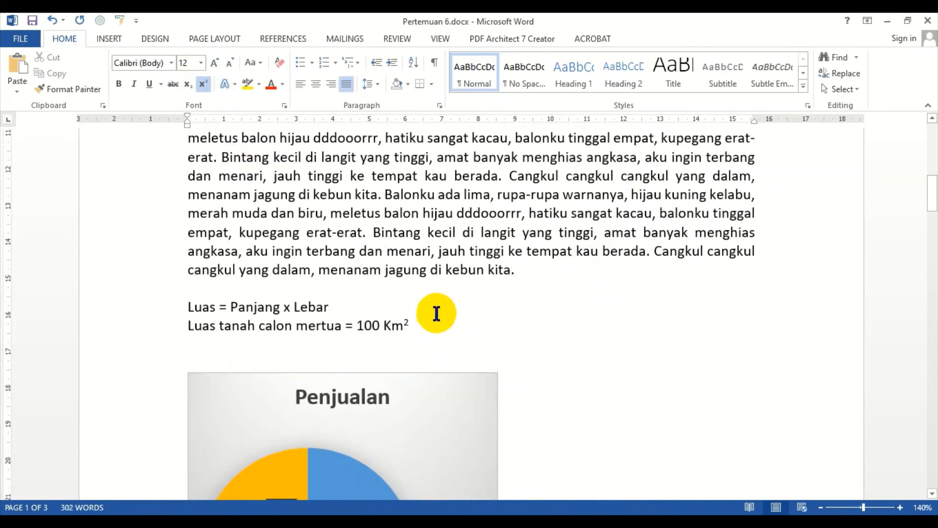
Step: Type the line "Asam Sulfat = H2SO4" on a new line below it
left_click(215, 345)
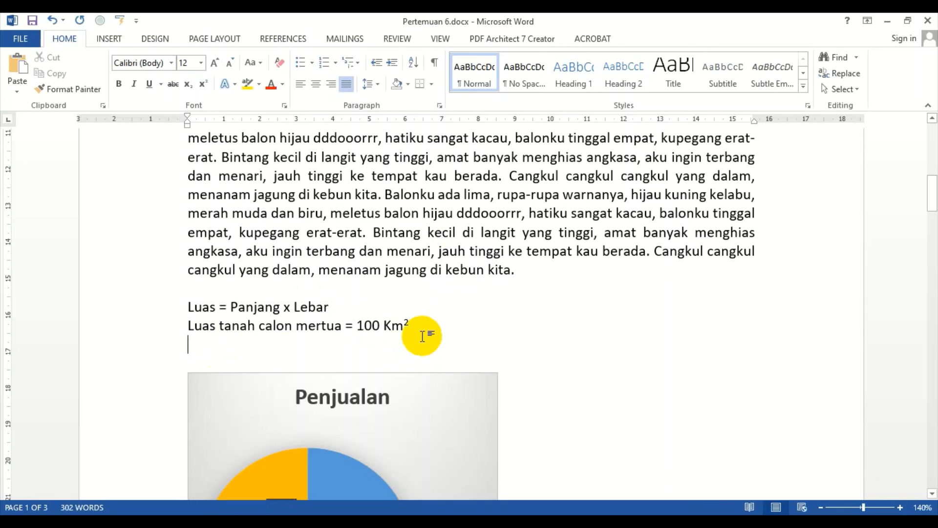
type("a")
key("BackSpace")
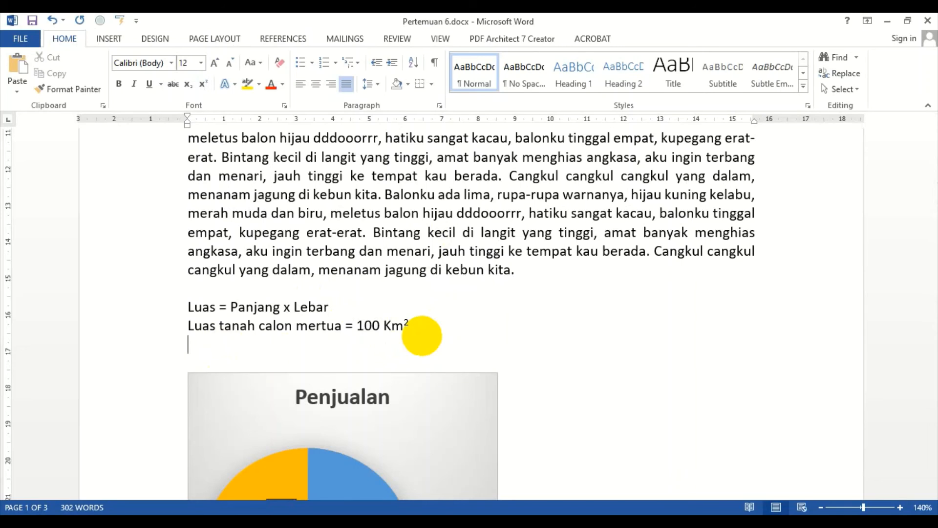
type("Asam Sulfat ")
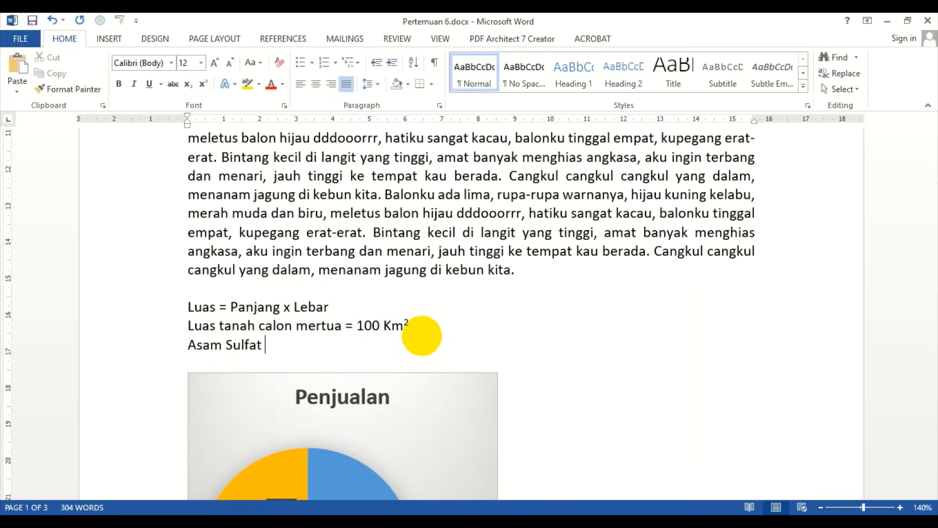
type("= H2SO4")
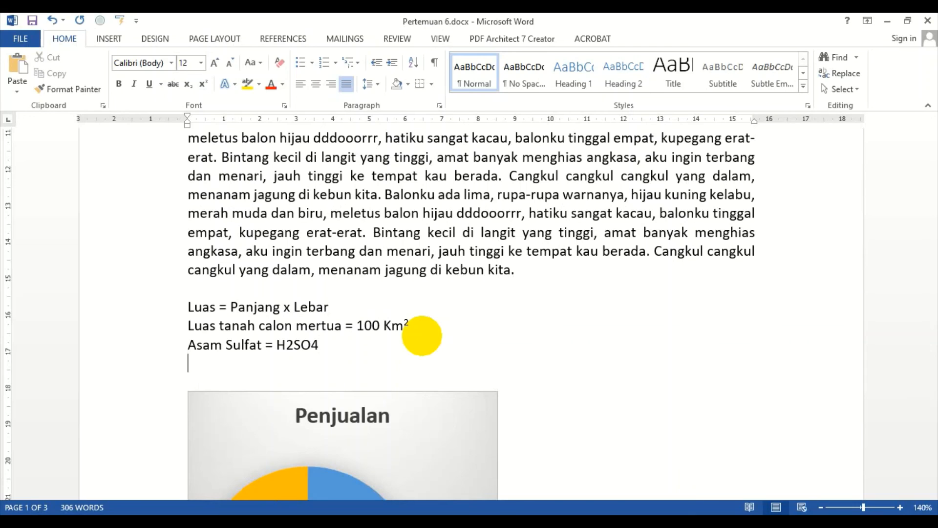
Step: Make the 2 and the 4 in H2SO4 subscript
left_click_drag(292, 345, 285, 346)
left_click(188, 84)
left_click(317, 345)
left_click_drag(316, 345, 308, 345)
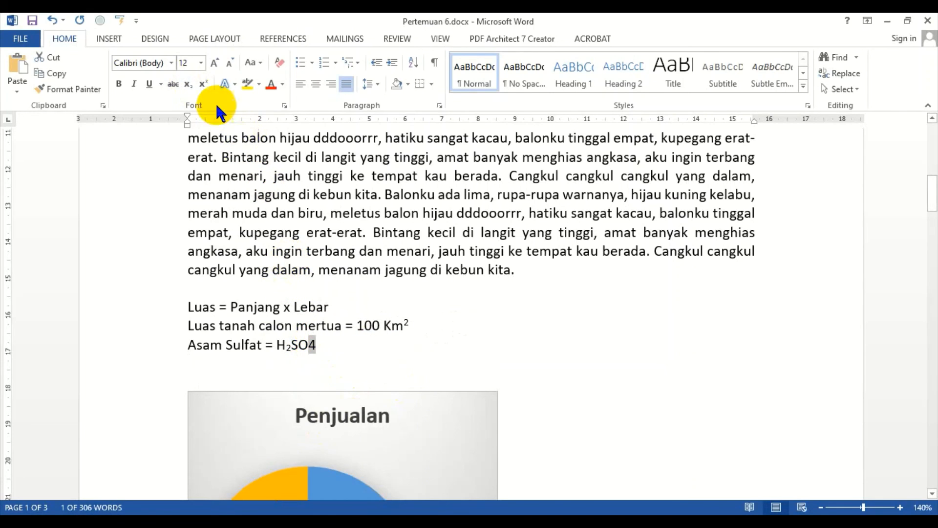
left_click(189, 82)
Step: Insert a new equation on the empty line and enter "Luas Segitiga Sama Kamu ="
left_click(257, 362)
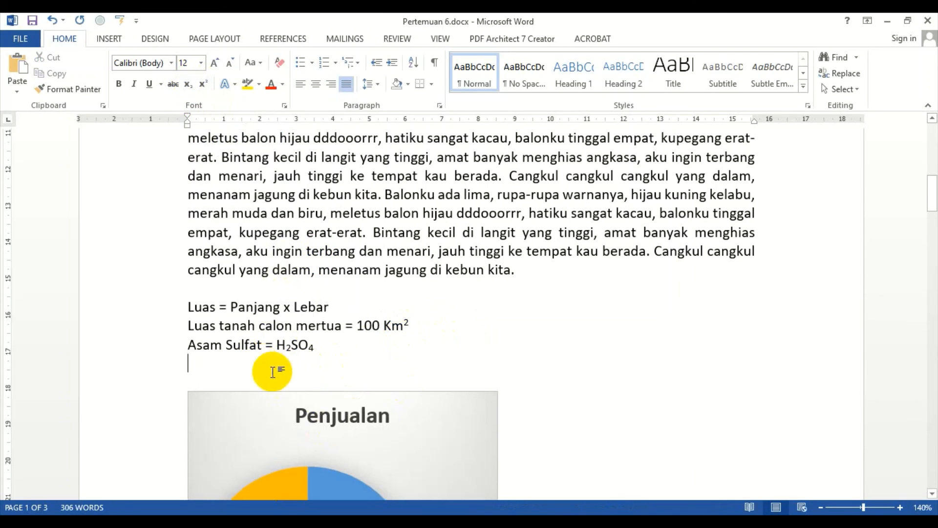
key("Delete")
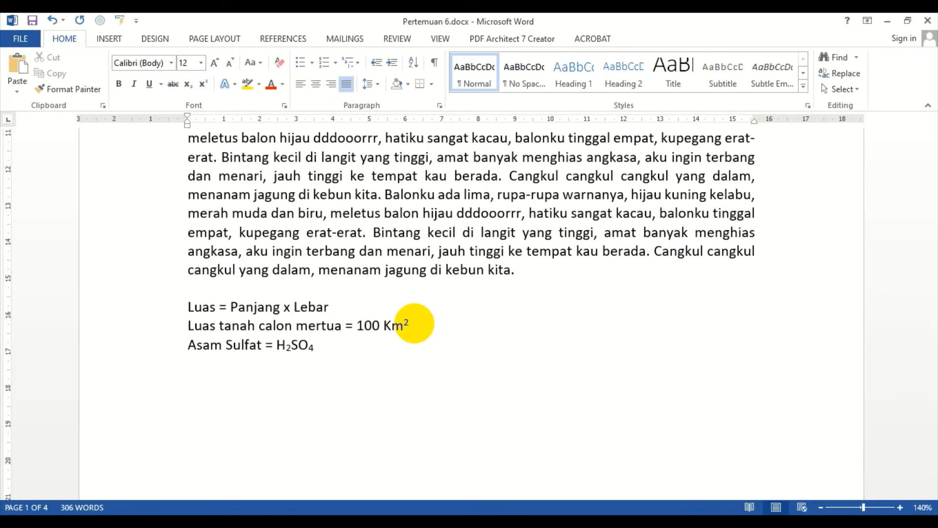
left_click(113, 38)
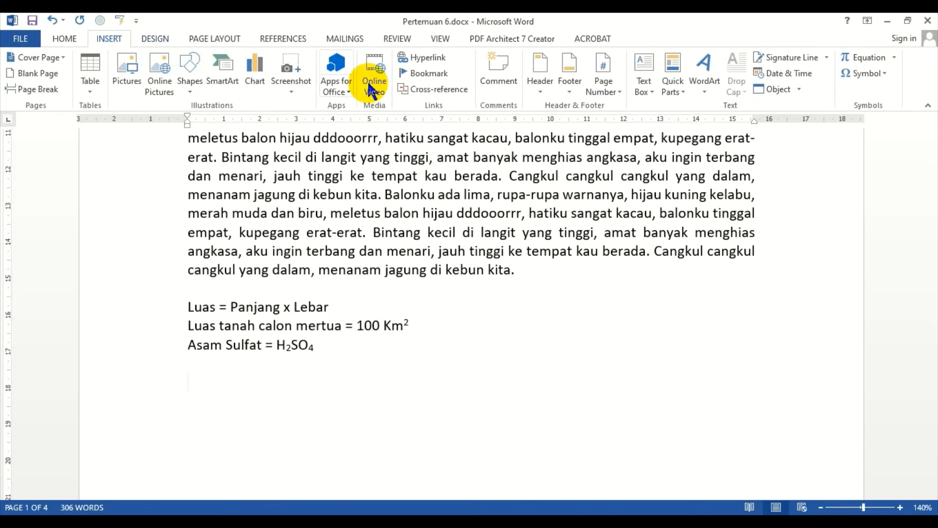
left_click(853, 54)
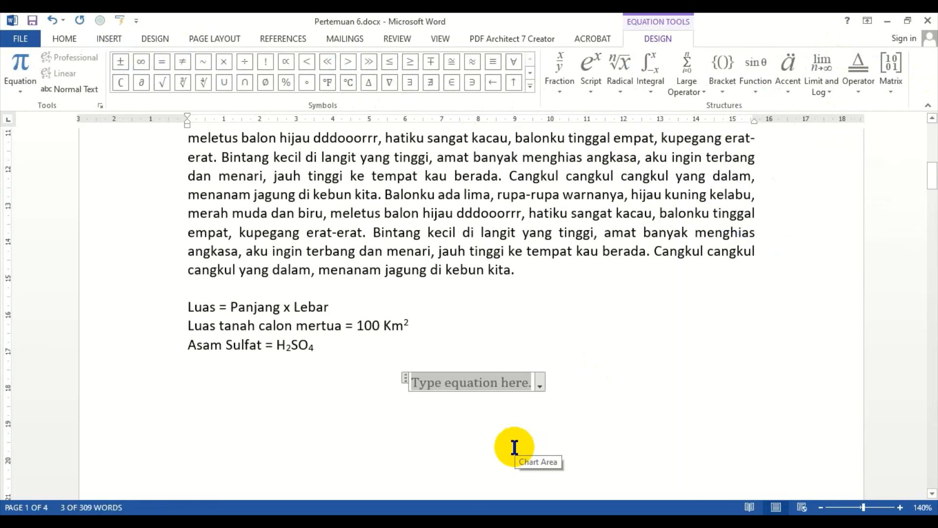
type("Luas Segitiga")
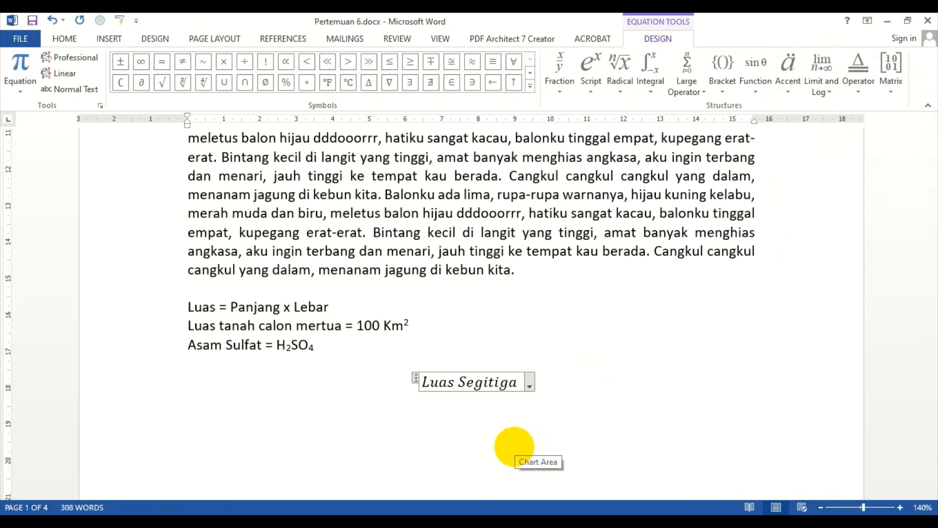
type(" Sama")
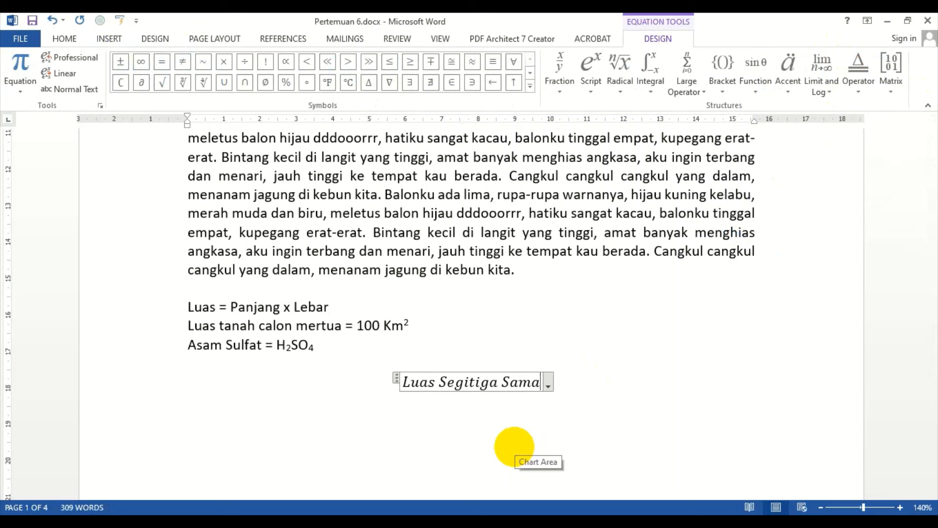
type(" Kamu =")
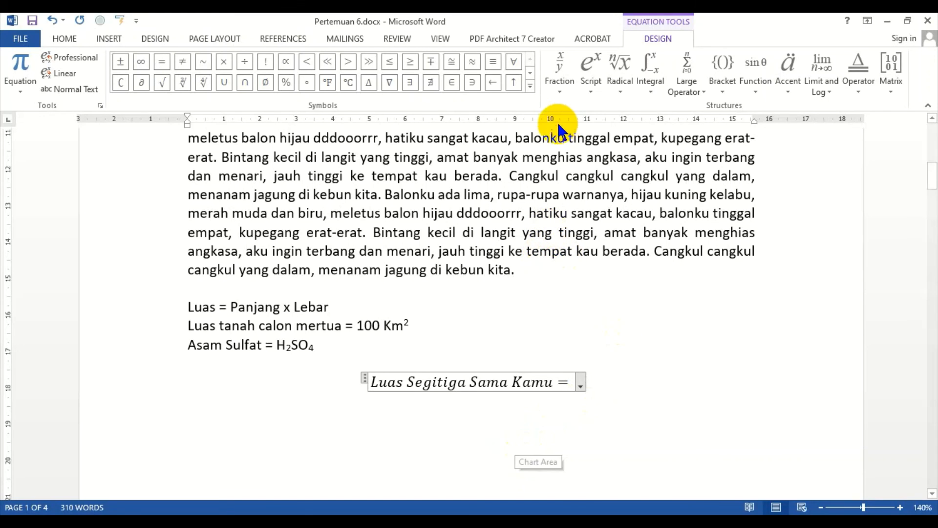
Step: Add a stacked fraction with 1 over 2 to the equation
left_click(560, 66)
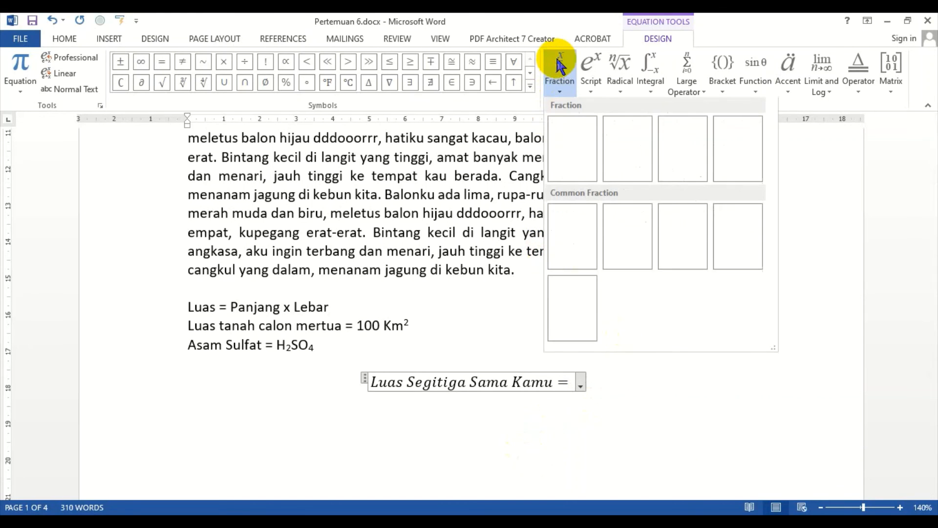
left_click(571, 142)
left_click(571, 382)
type("1")
left_click(574, 398)
type("2")
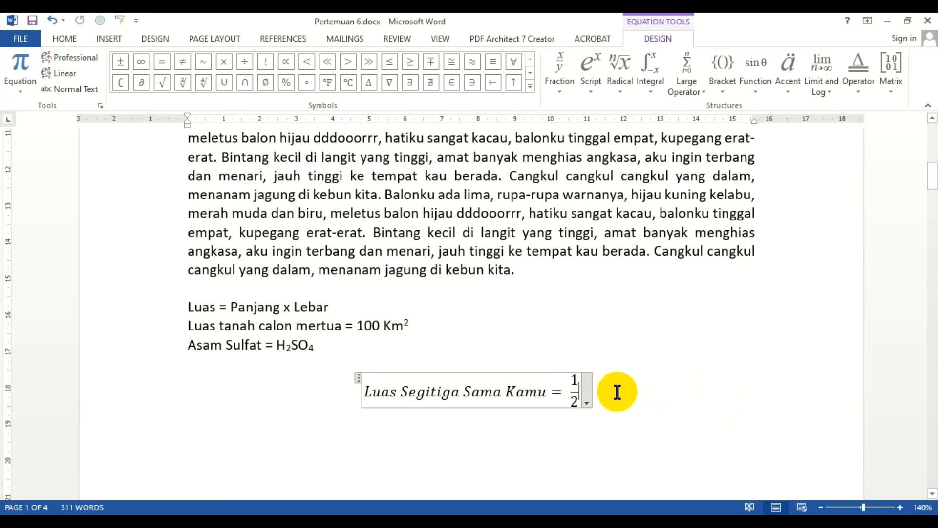
Step: Complete the equation with "× (Alas × Tinggi)" after the fraction
key("ctrl+z")
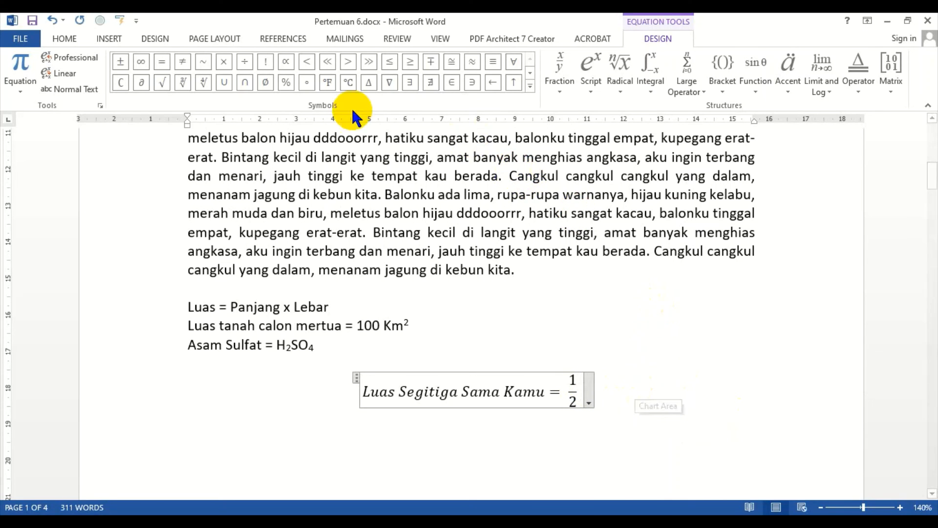
left_click(225, 61)
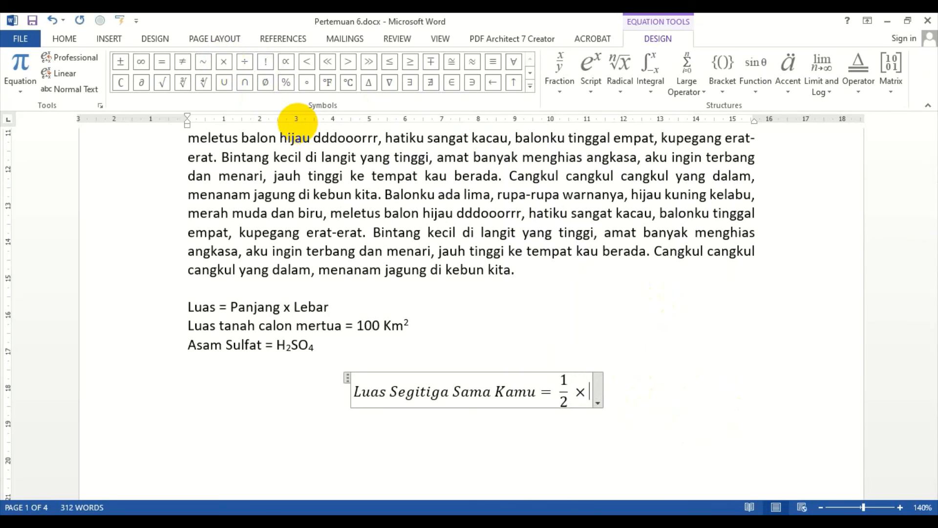
type("(Alas")
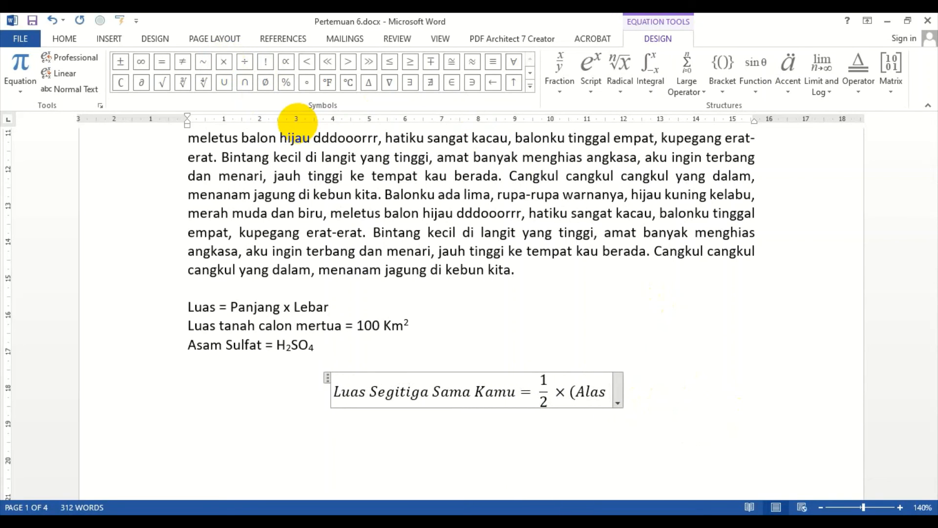
left_click(224, 62)
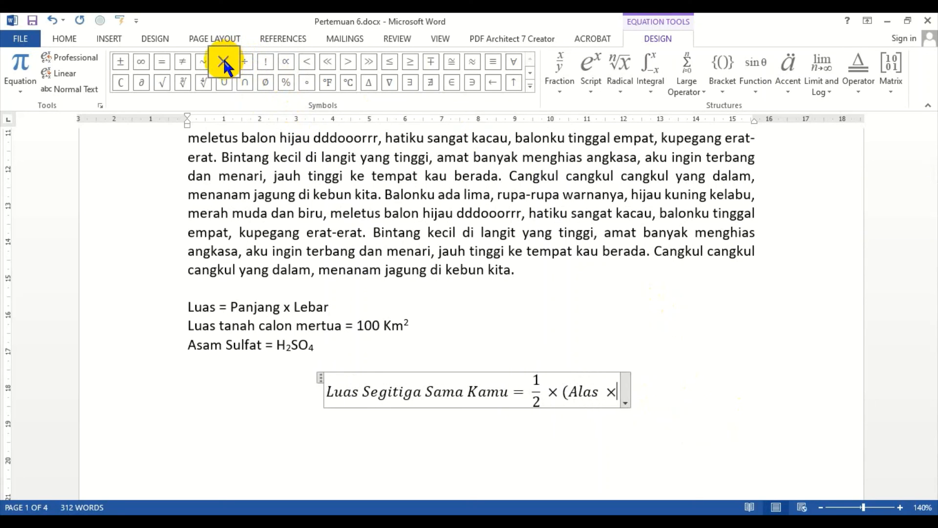
type("Tinggi)")
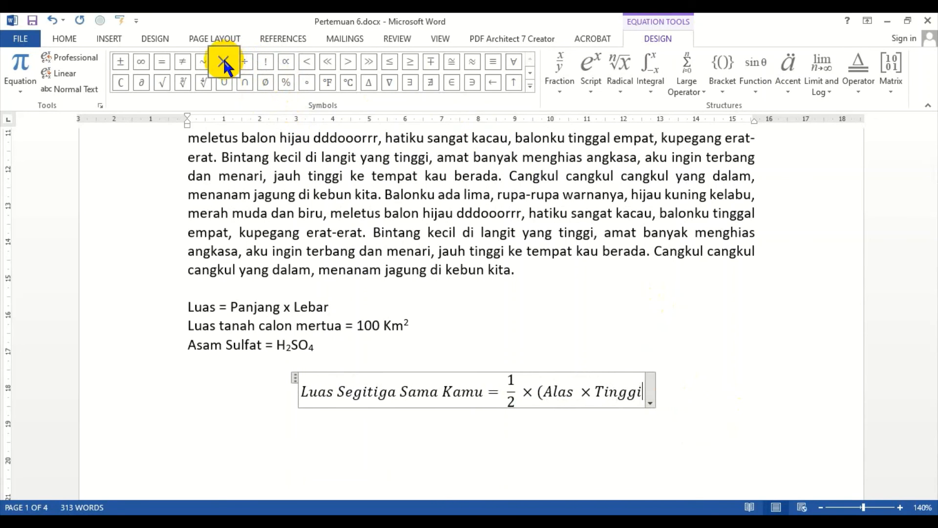
Step: Align the triangle area equation to the left
left_click(481, 213)
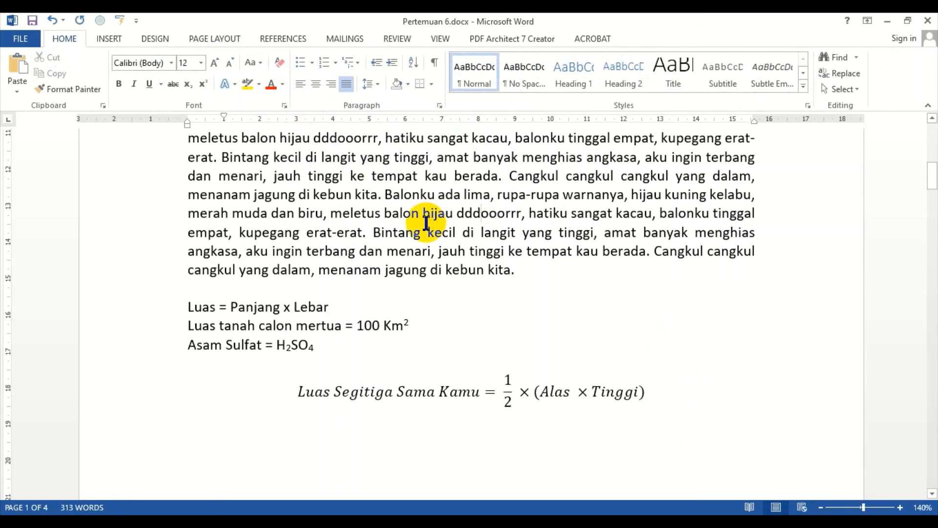
left_click(429, 399)
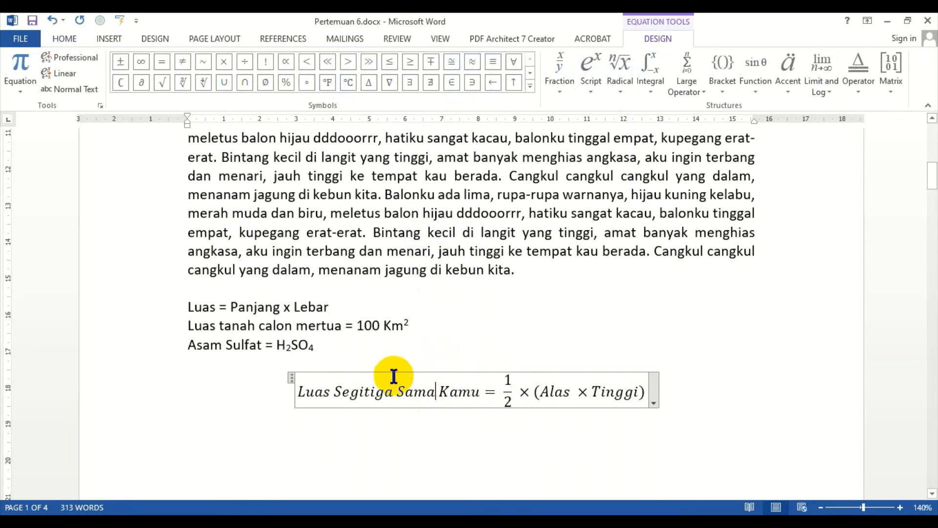
left_click(292, 371)
left_click(299, 394)
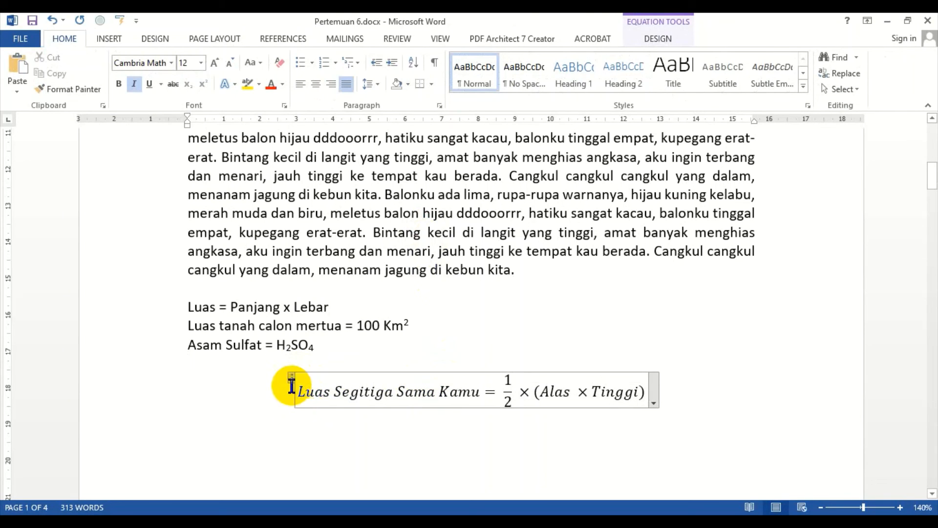
left_click(293, 380)
left_click(458, 393)
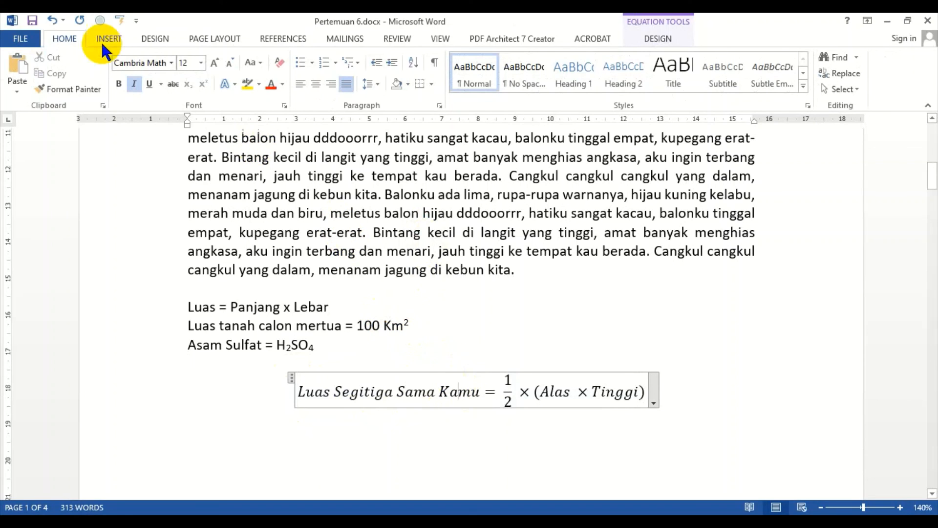
left_click(302, 85)
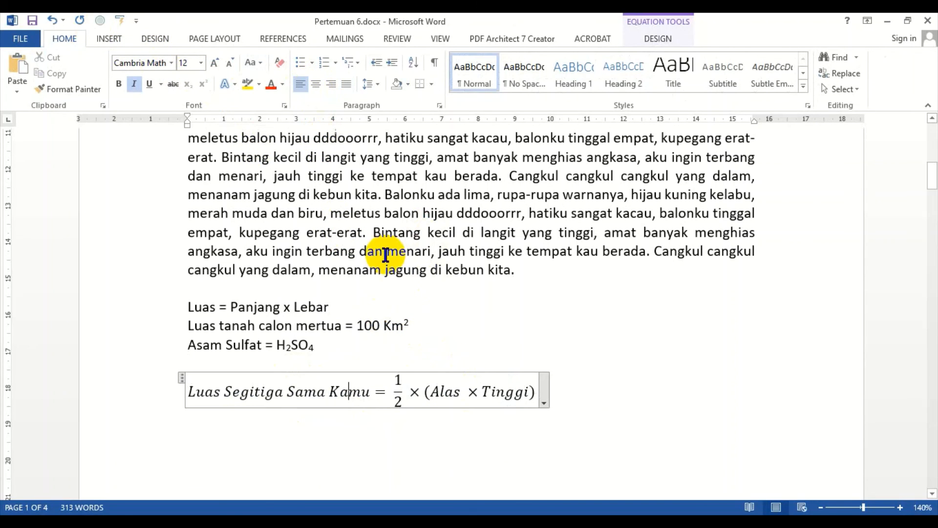
left_click(372, 363)
left_click(327, 389)
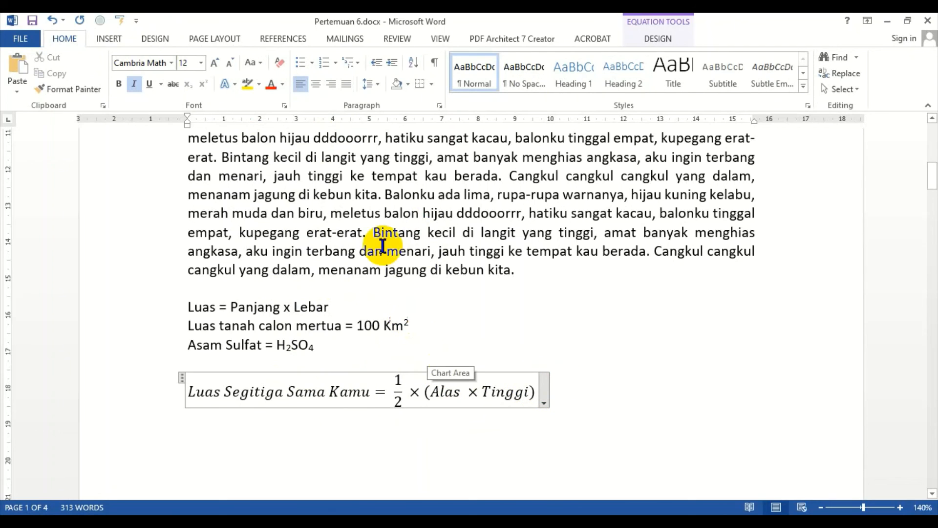
left_click(346, 294)
Step: Draw a wide text box below the triangle area equation
scroll(313, 290, "down", 1)
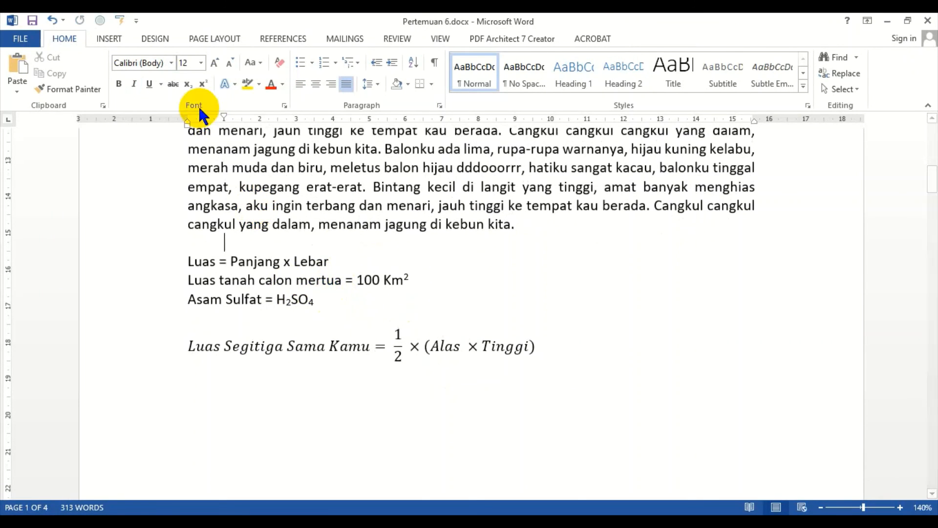
left_click(109, 39)
left_click(644, 74)
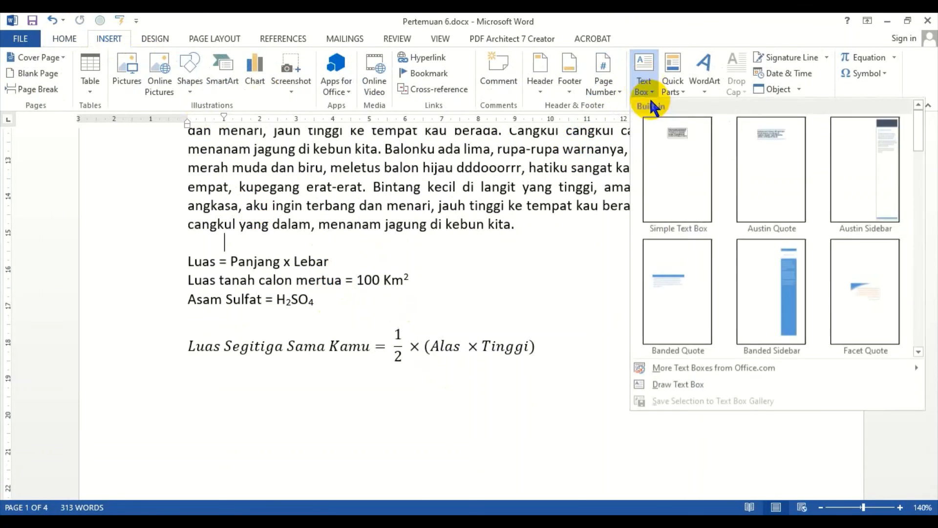
left_click(670, 384)
scroll(265, 373, "down", 2)
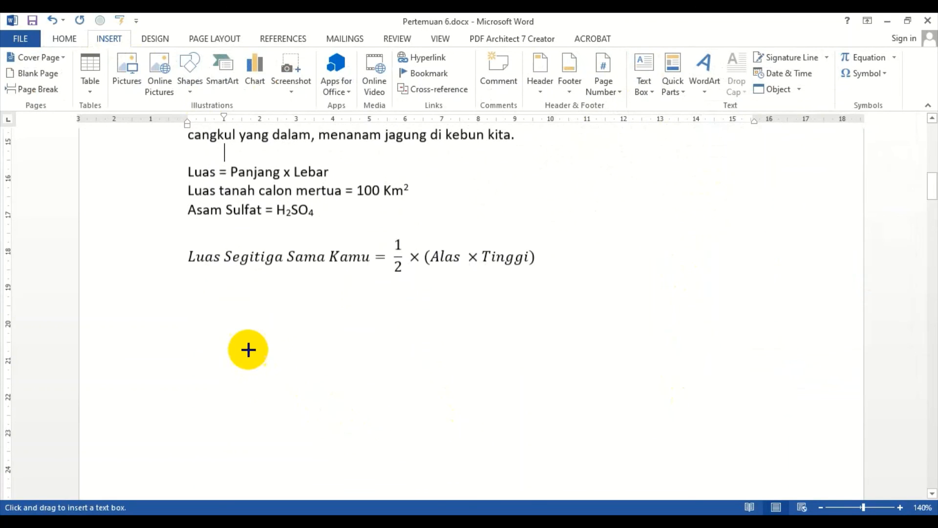
mouse_move(200, 303)
left_mouse_down()
mouse_move(580, 347)
mouse_move(660, 371)
mouse_move(787, 359)
left_mouse_up()
left_click(253, 256)
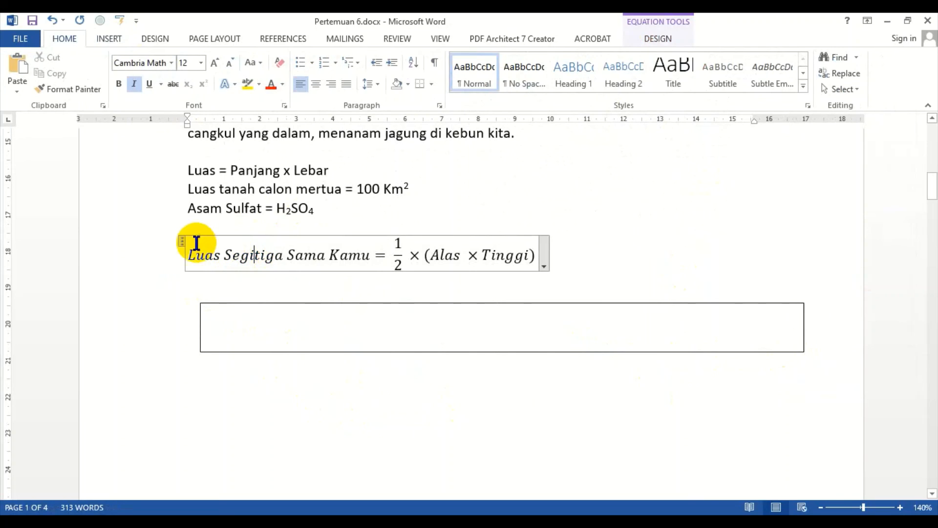
Step: Move the triangle area equation into the text box and center it there
left_click(180, 239)
key("Delete")
left_click(242, 309)
key("ctrl+v")
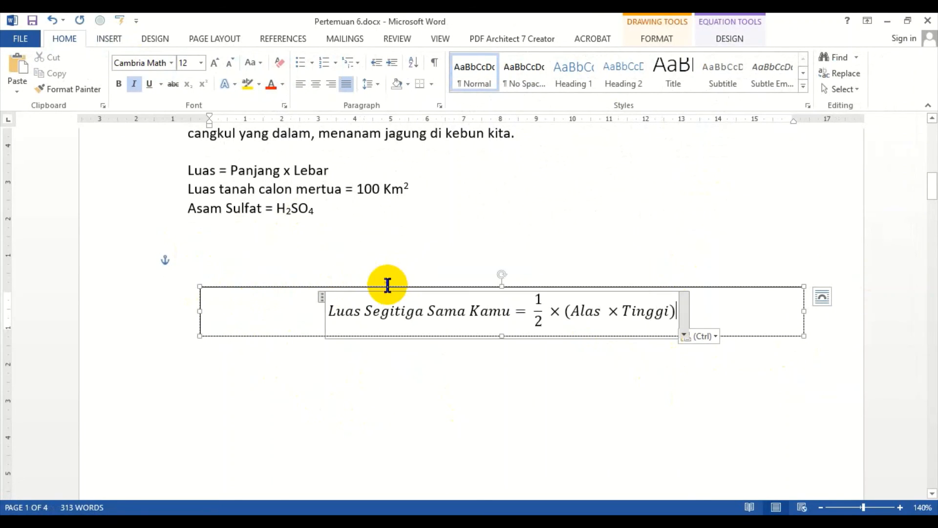
left_click(300, 84)
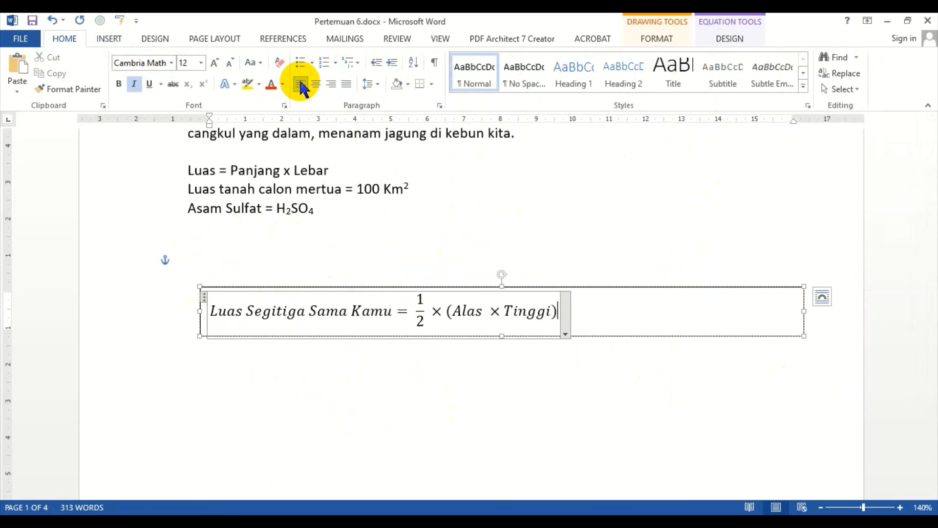
left_click(316, 84)
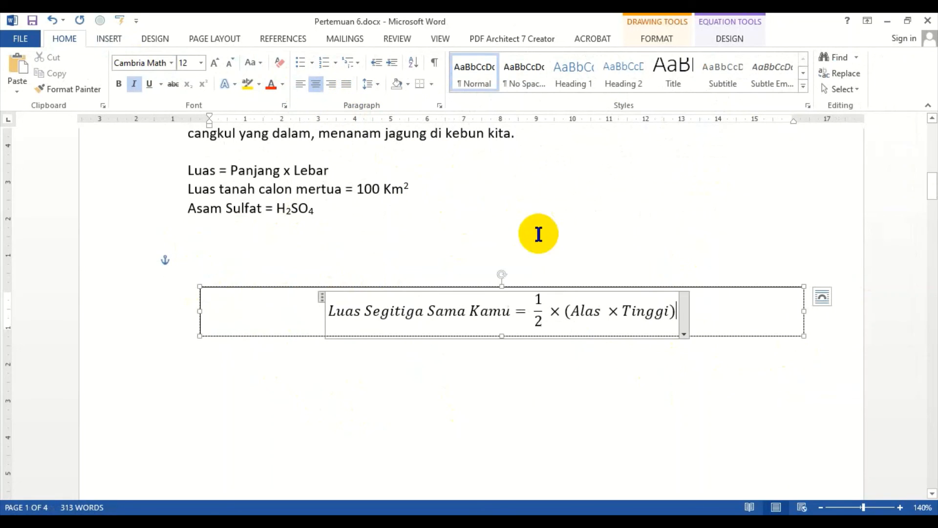
Step: Narrow the text box so it just fits the equation
left_click(613, 257)
left_click(716, 336)
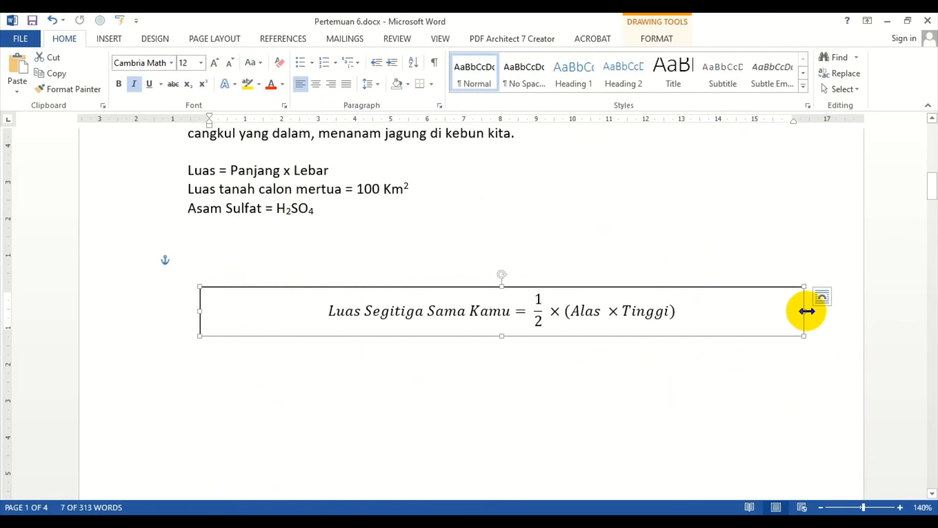
left_click_drag(805, 311, 577, 316)
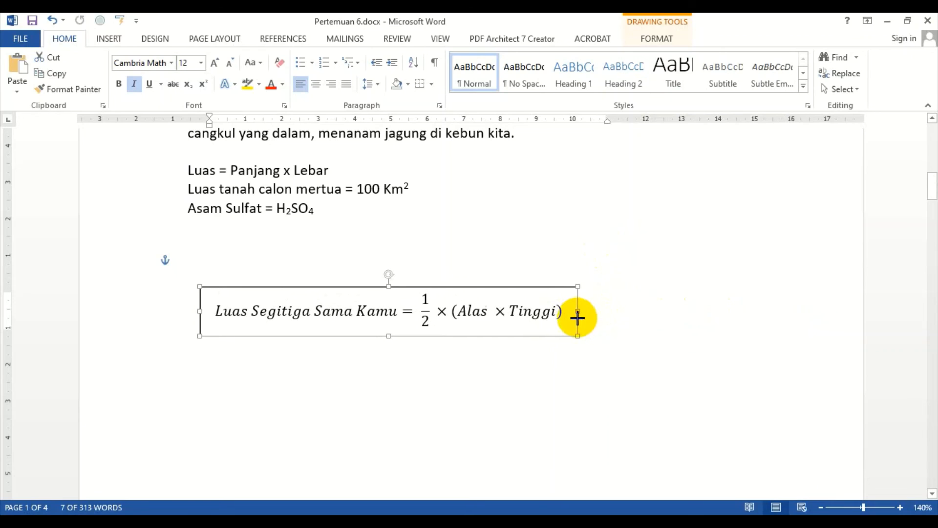
Step: Move the text box up beside the Luas formulas near the top of the section
left_click(548, 240)
left_click(545, 335)
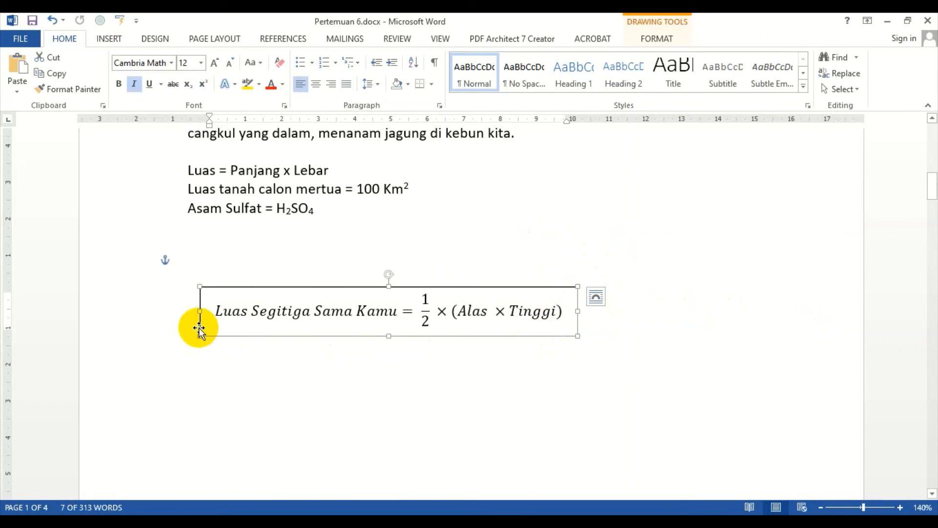
left_click_drag(199, 328, 346, 204)
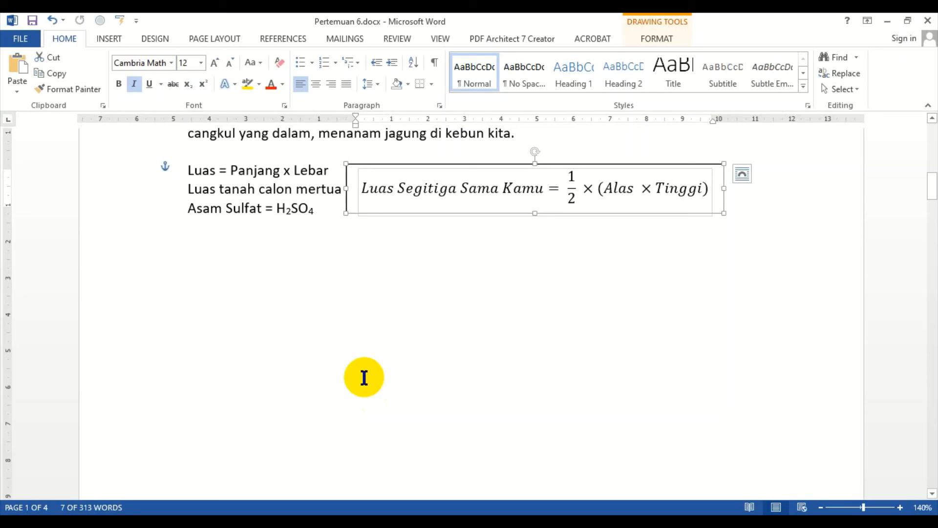
left_click(367, 303)
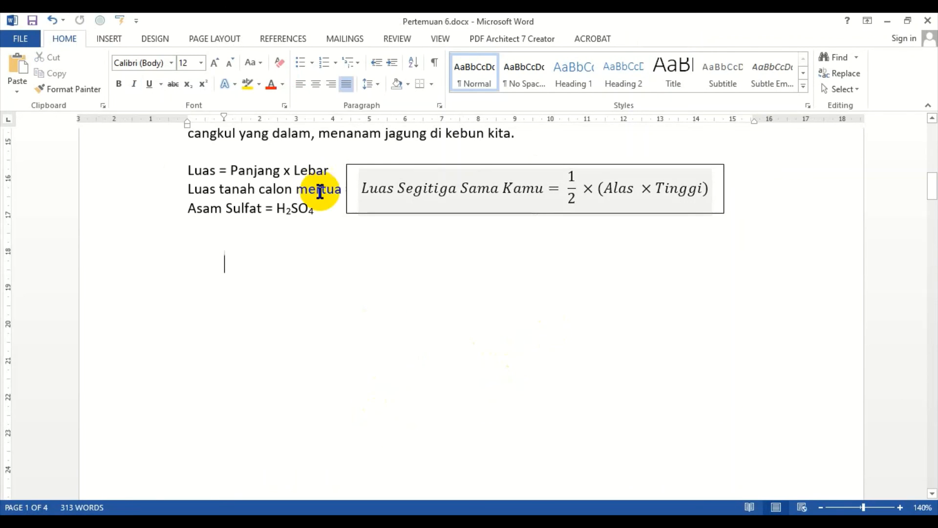
left_click(109, 38)
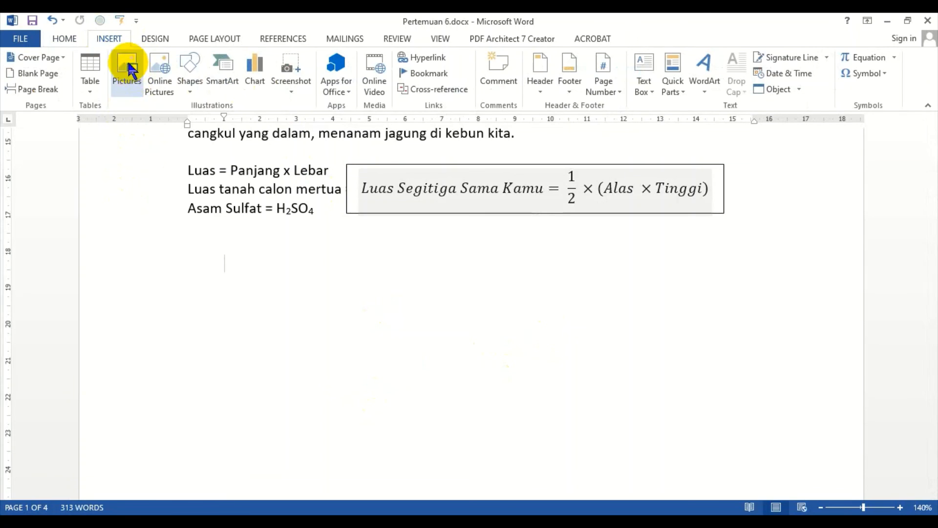